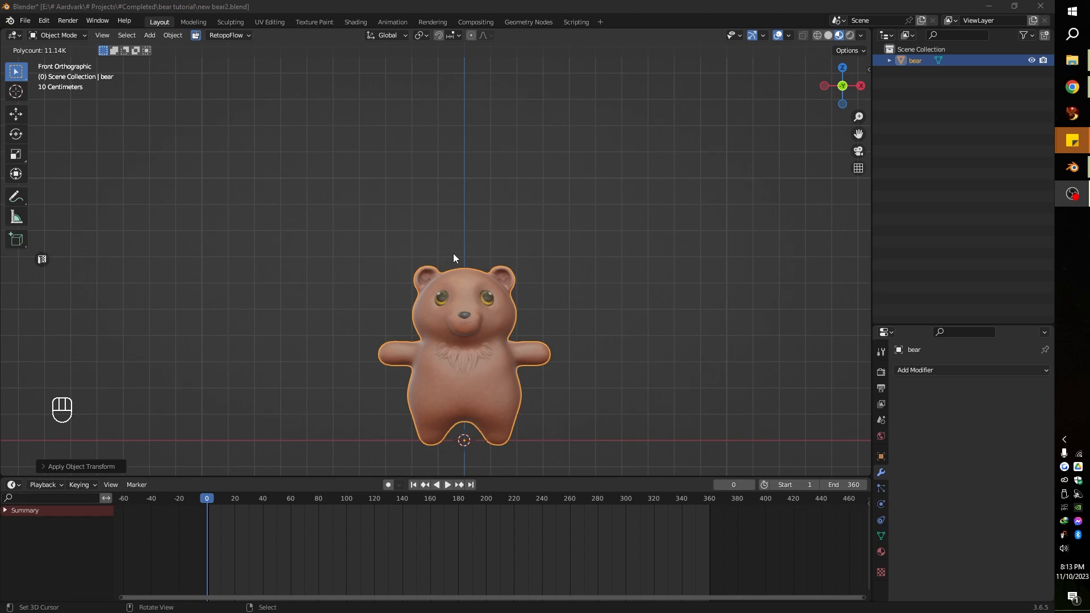
# Add an Avastar avatar rig to the scene and compare its size with the bear from the front and side
pyautogui.click(158, 35)
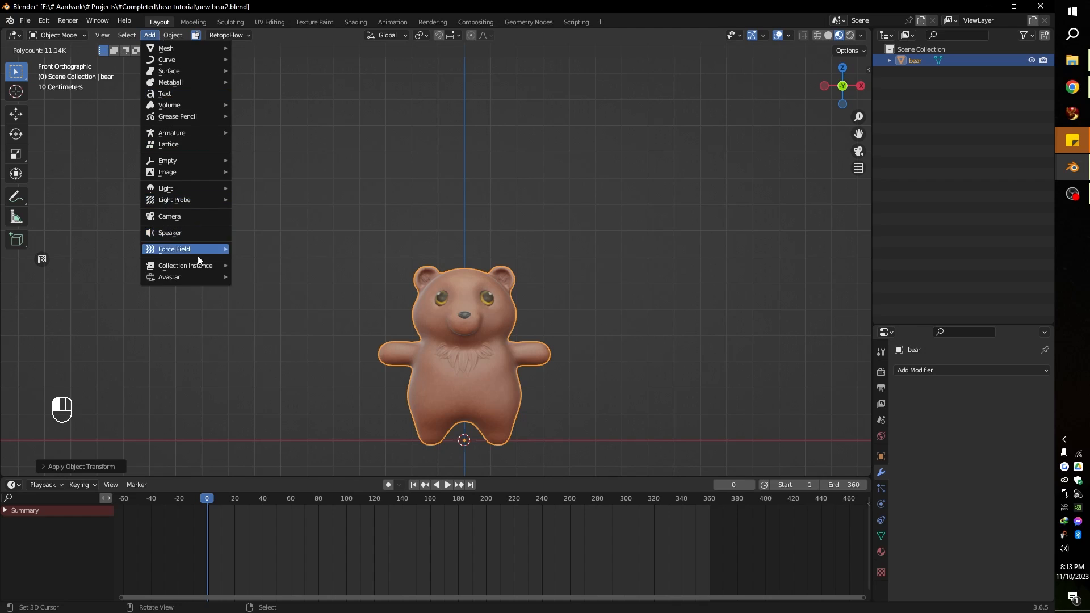
pyautogui.moveTo(198, 281)
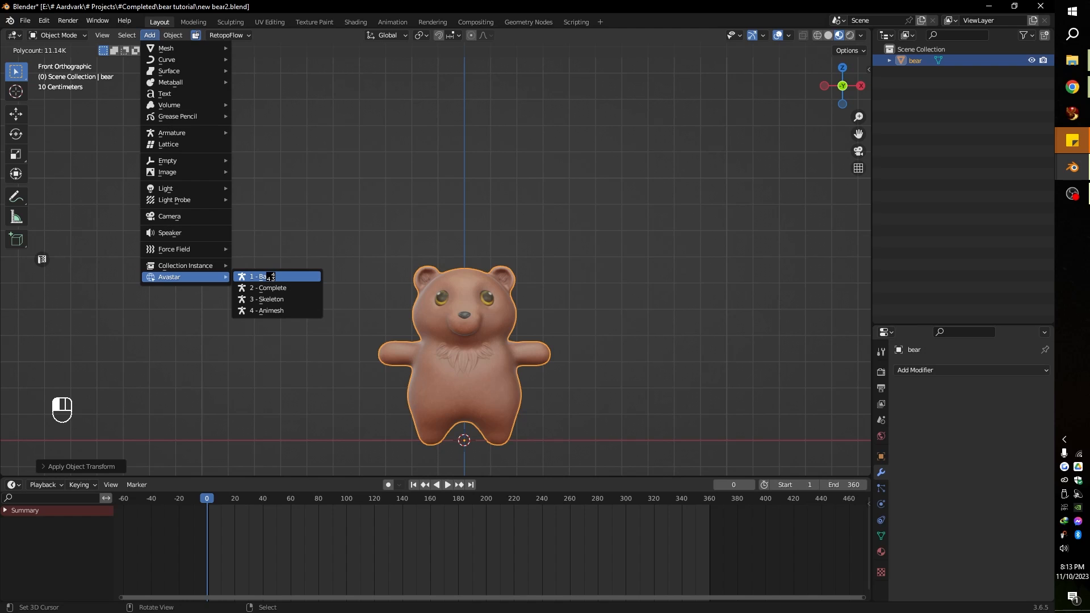
pyautogui.scroll(-3, 594, 251)
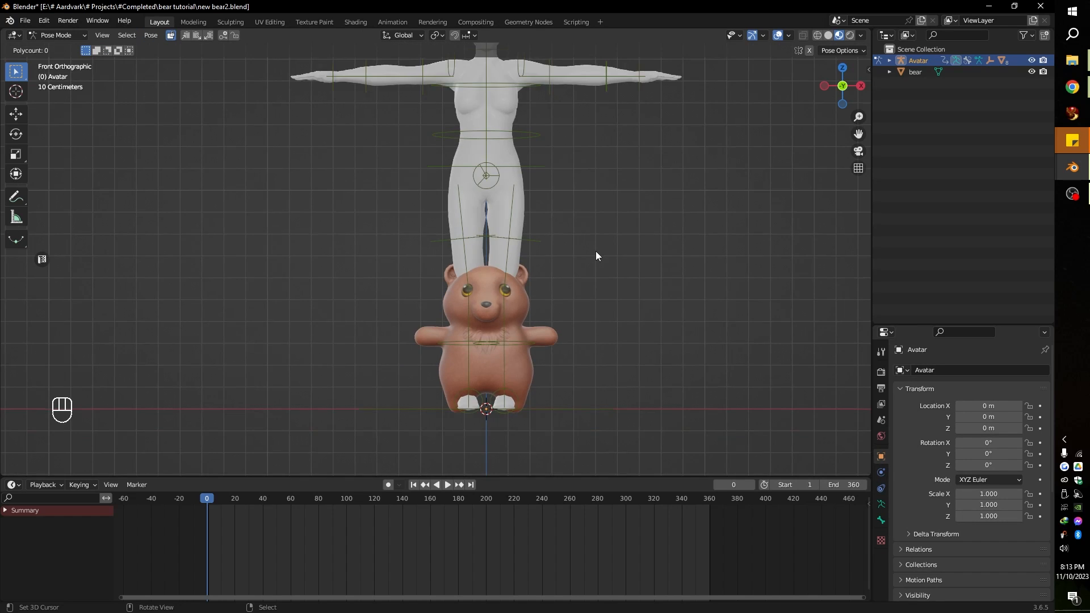
pyautogui.keyDown('shift'); pyautogui.moveTo(595, 251); pyautogui.dragTo(538, 322, button='middle'); pyautogui.keyUp('shift')
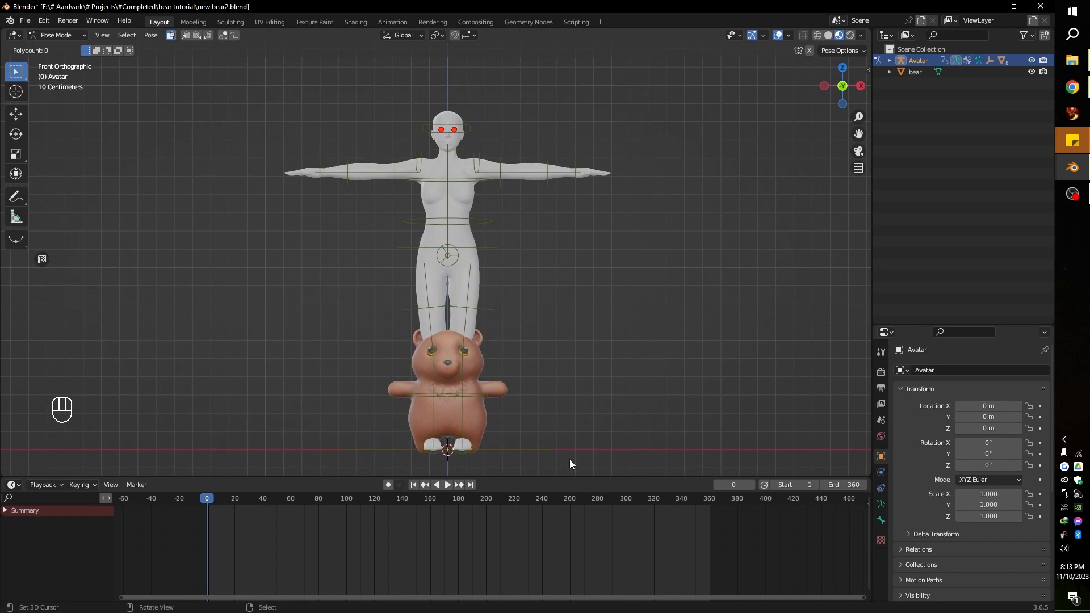
pyautogui.moveTo(572, 478); pyautogui.dragTo(585, 570)
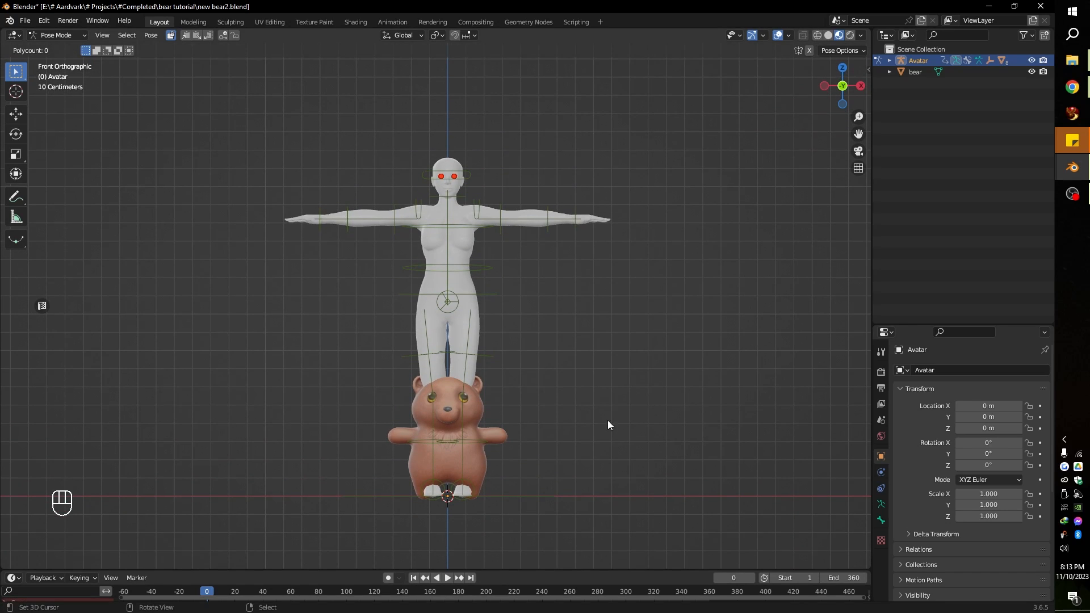
pyautogui.moveTo(504, 360); pyautogui.dragTo(423, 371, button='middle')
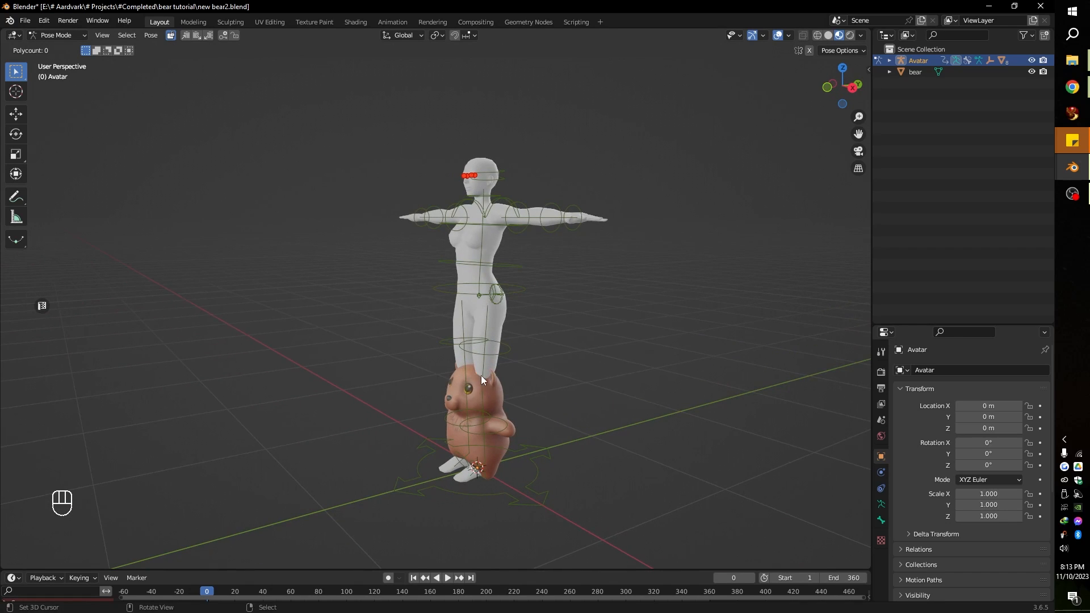
pyautogui.press('KP_1')
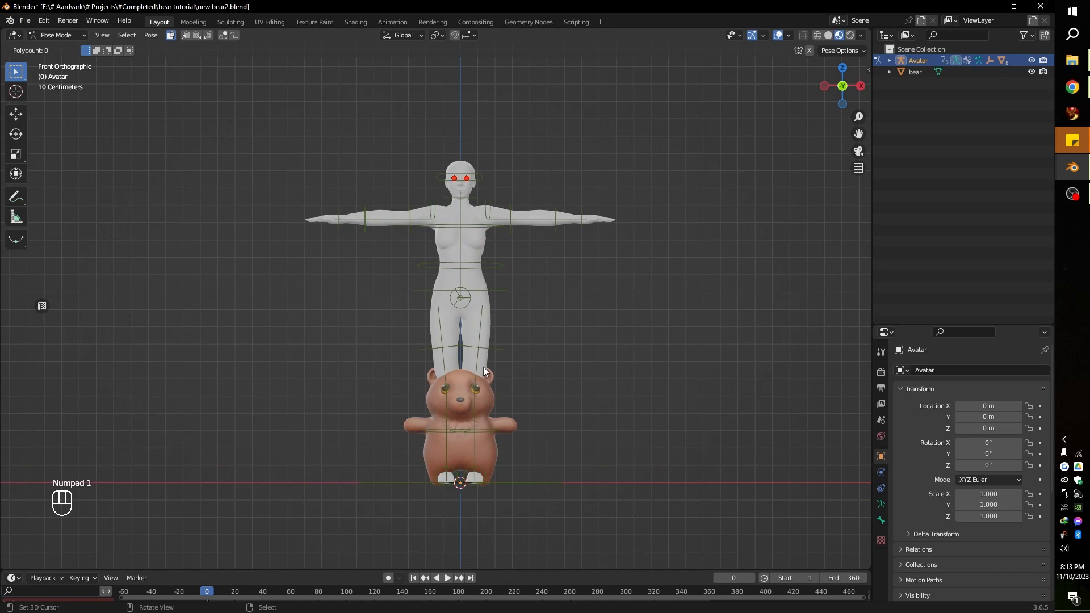
# Switch to Object Mode and delete the Avastar avatar rig while keeping the bear
pyautogui.press('n')
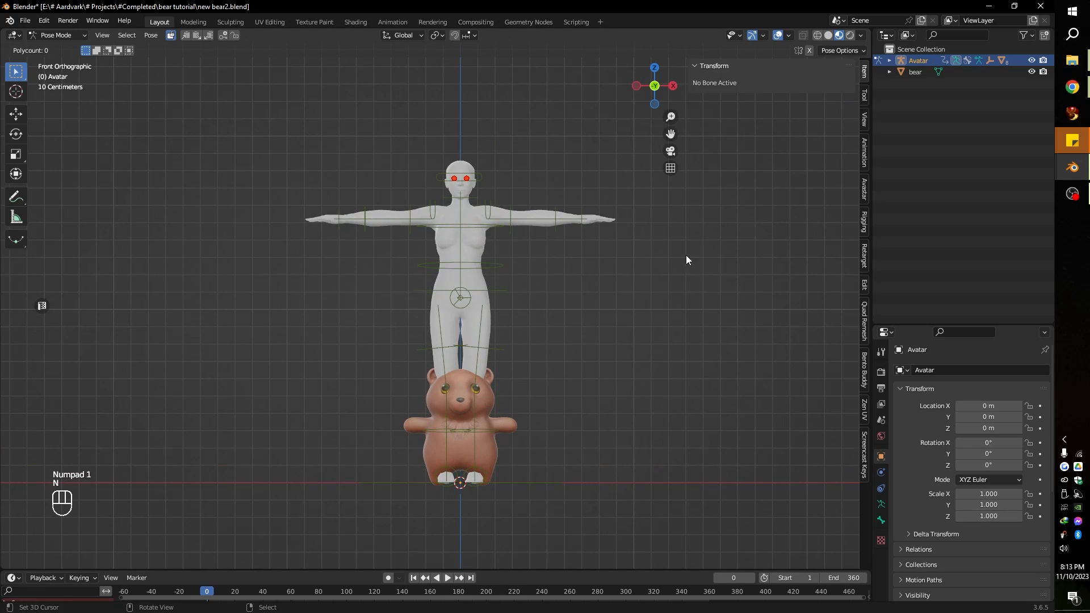
pyautogui.press('Tab')
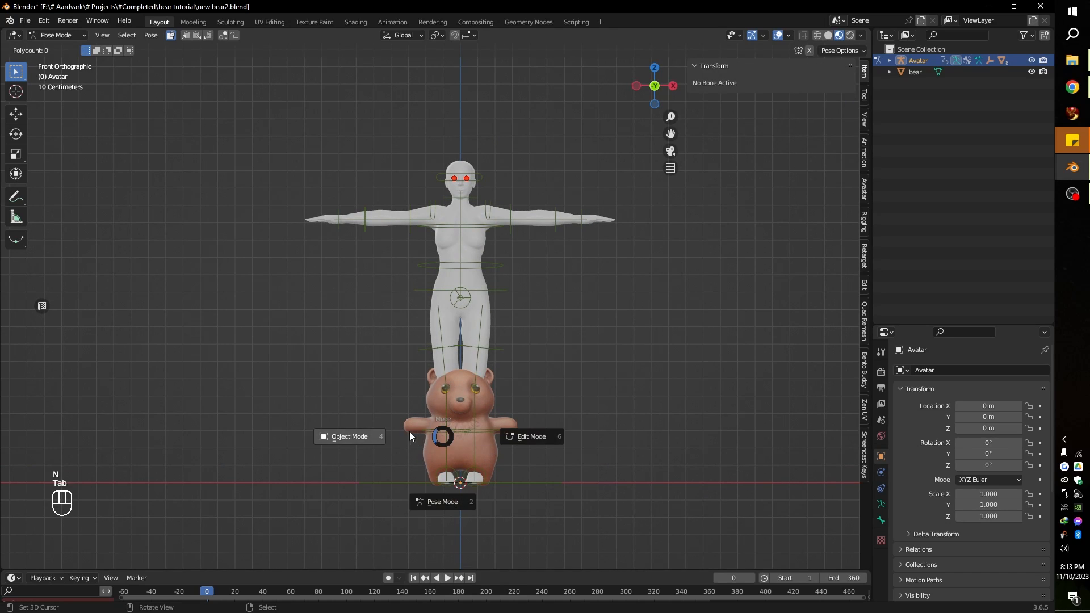
pyautogui.click(490, 455)
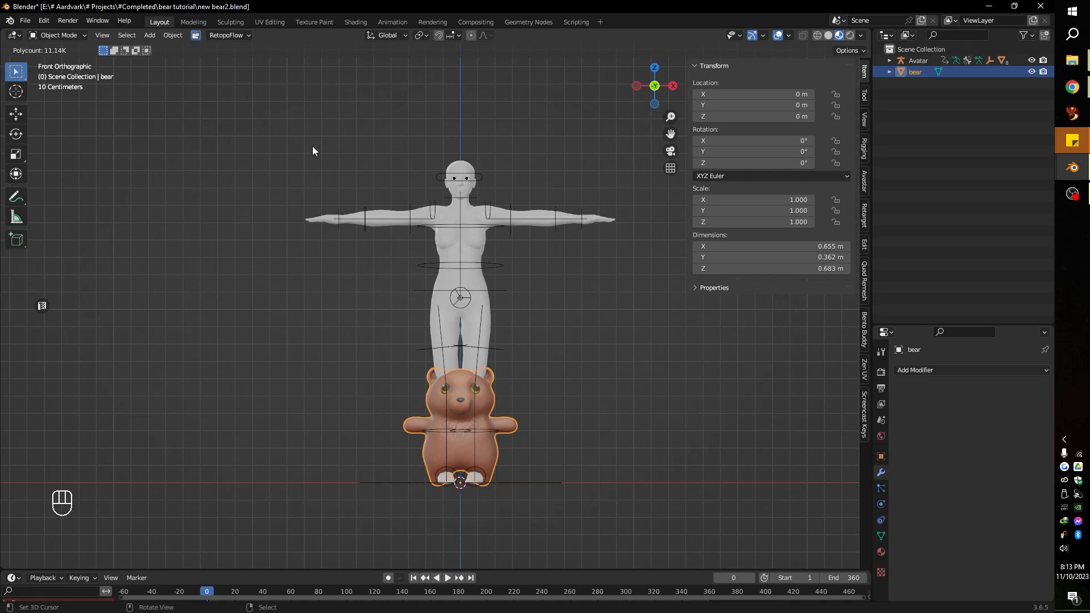
pyautogui.moveTo(312, 145); pyautogui.dragTo(576, 323)
pyautogui.press('x')
pyautogui.click(576, 324)
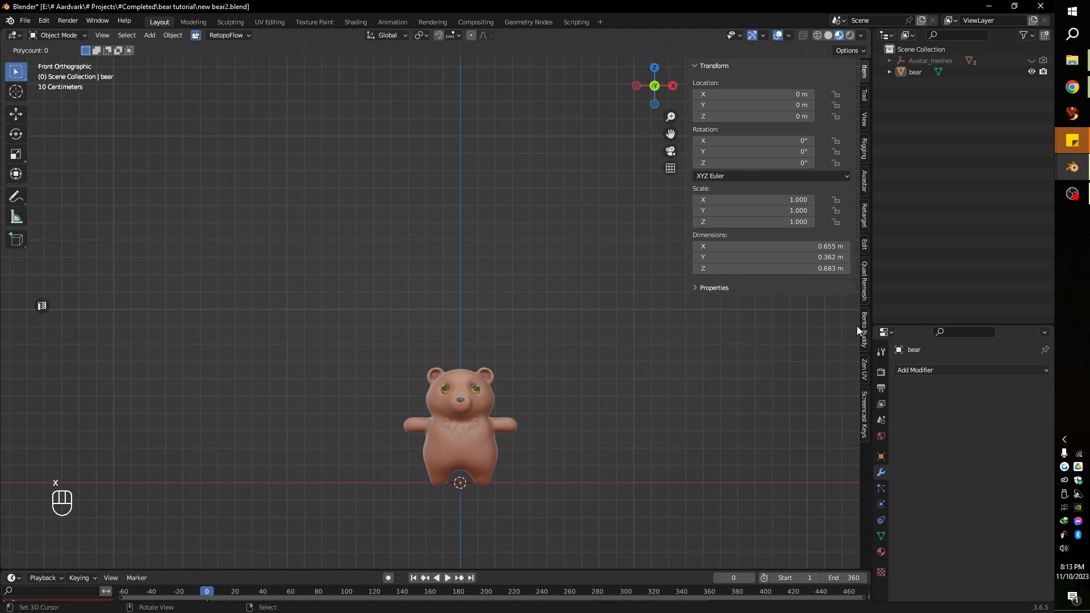
# Add a Bento Buddy safe rig (pos/neutral) using the add-on's Rig Creation tools
pyautogui.click(865, 341)
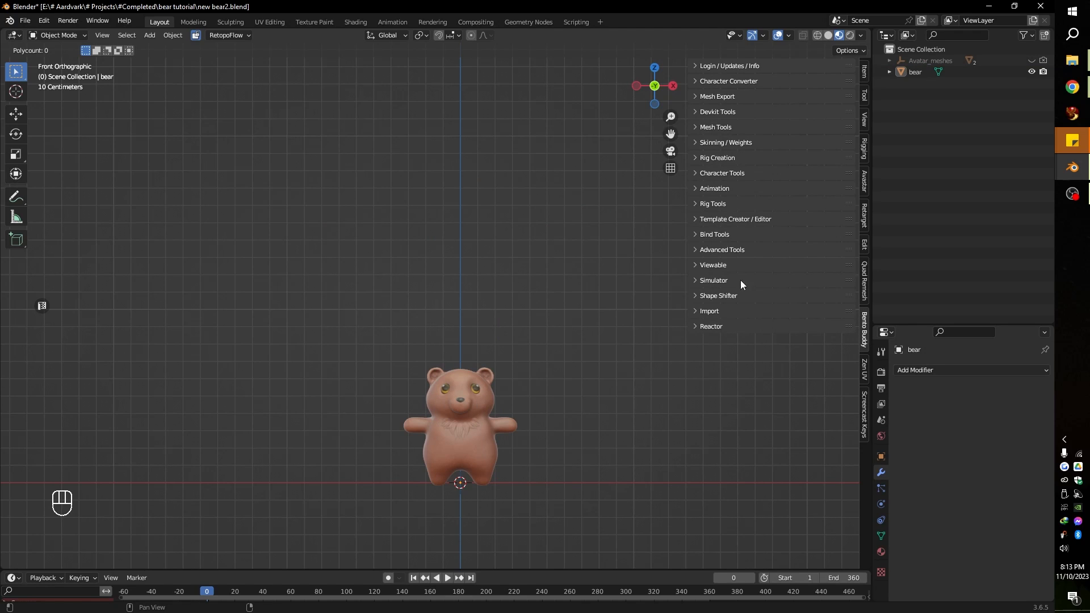
pyautogui.click(696, 203)
pyautogui.click(696, 202)
pyautogui.click(696, 173)
pyautogui.click(693, 171)
pyautogui.click(697, 159)
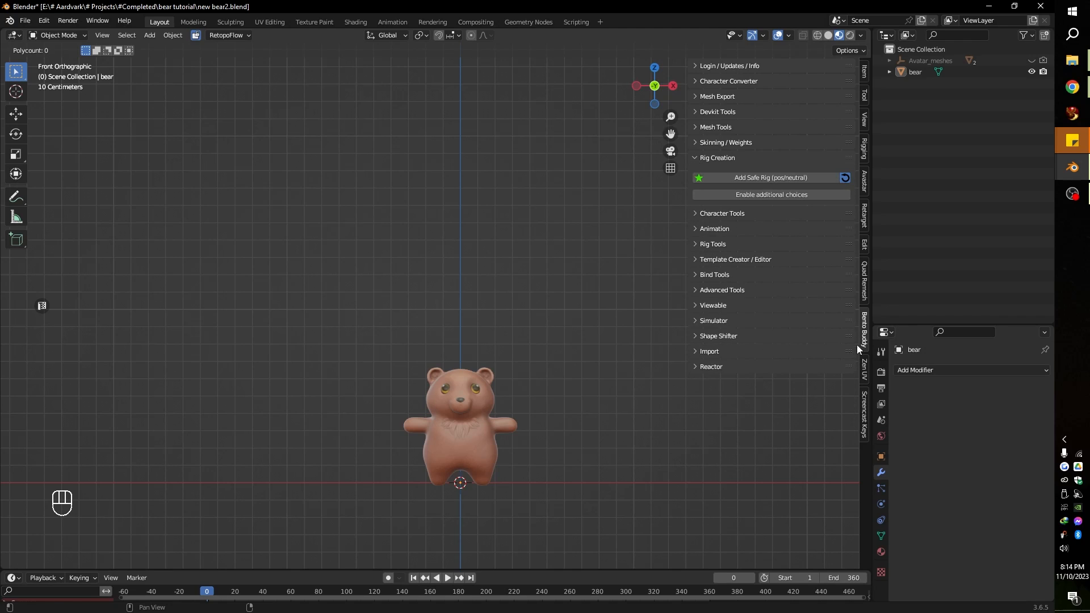
pyautogui.click(741, 175)
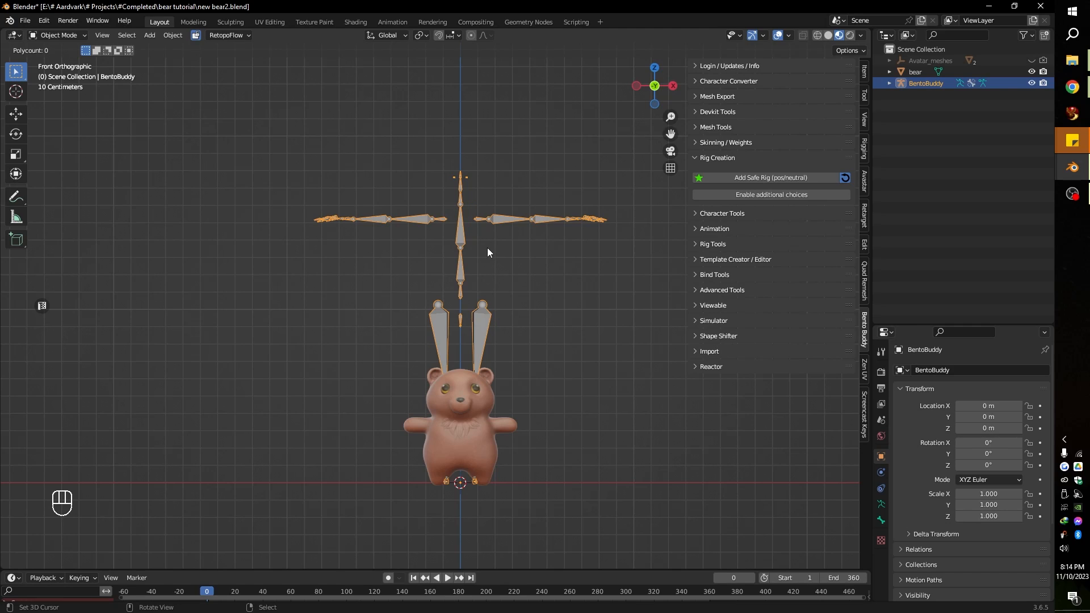
# Delete the Bento Buddy rig from the scene
pyautogui.press('c')
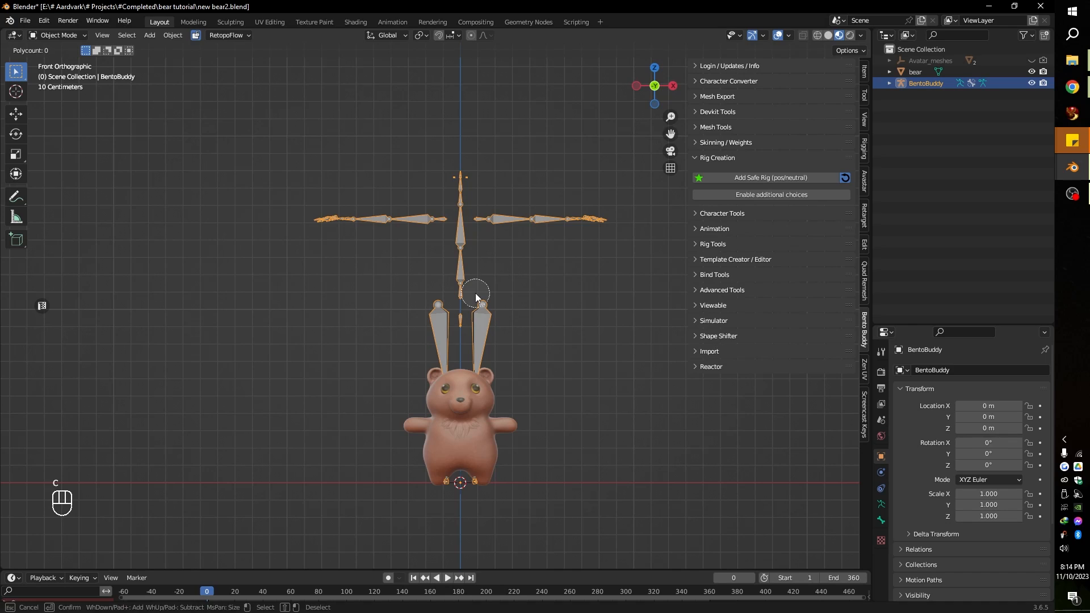
pyautogui.rightClick(475, 293)
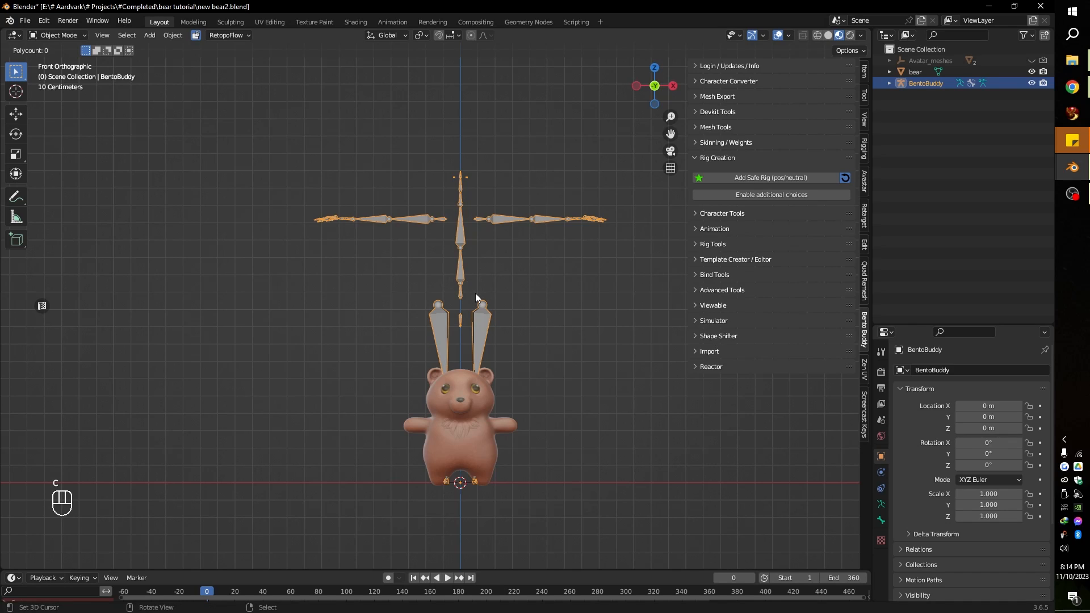
pyautogui.press('x')
pyautogui.click(475, 294)
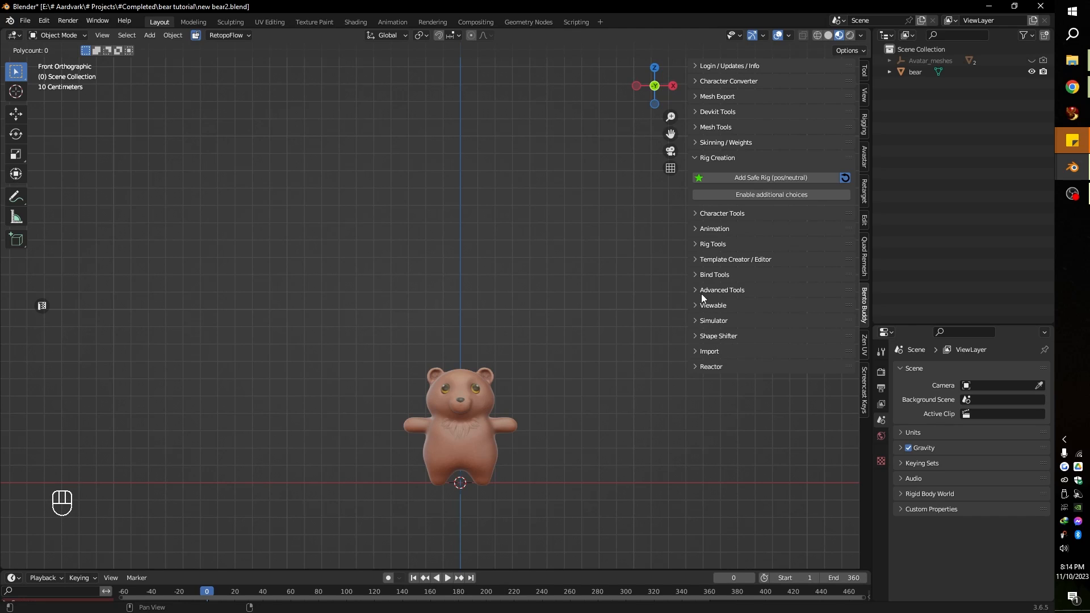
pyautogui.press('n')
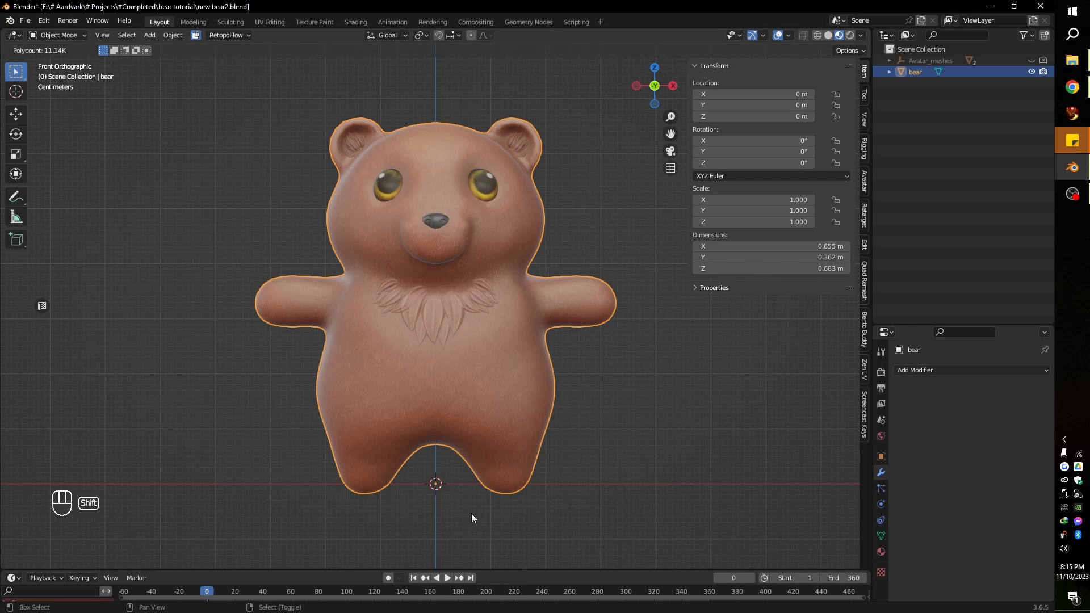
# Add a single-bone armature at the bear's origin and delete it again
pyautogui.hotkey('shift', 'a')
pyautogui.moveTo(461, 454)
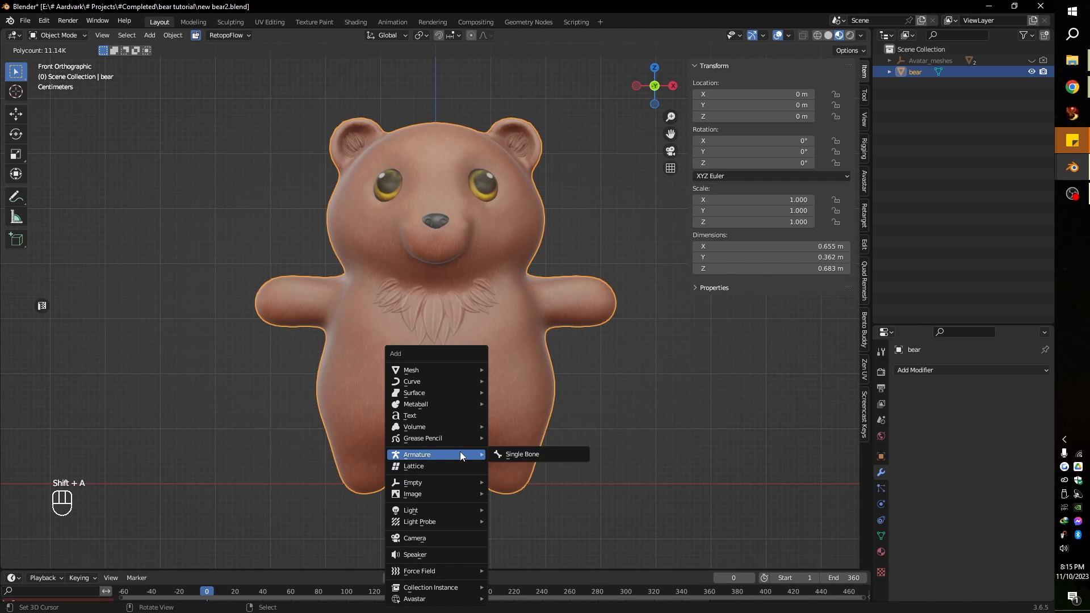
pyautogui.click(511, 454)
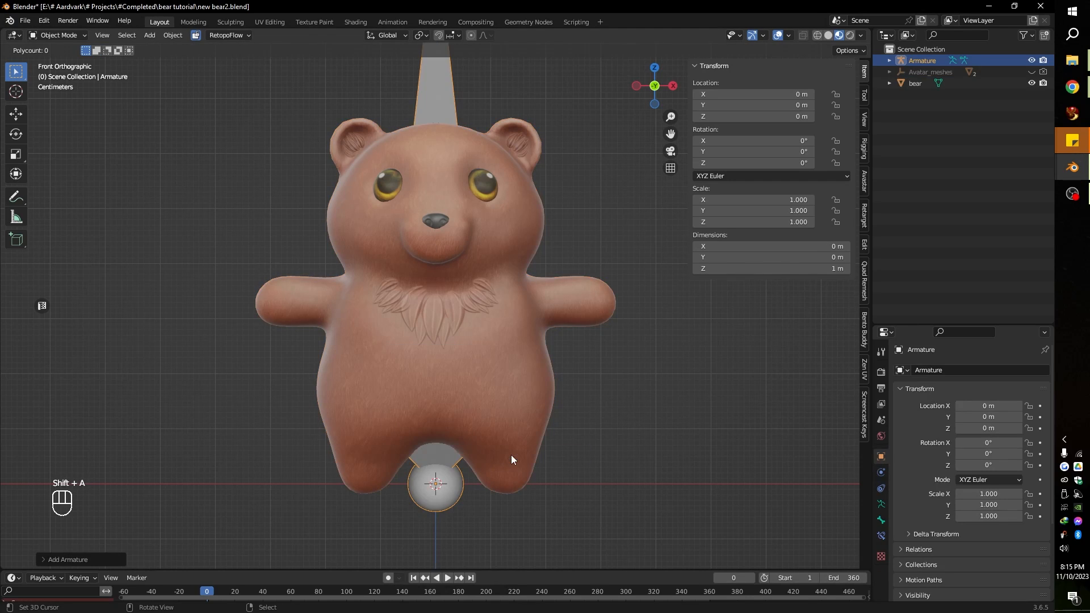
pyautogui.press('x')
pyautogui.click(723, 436)
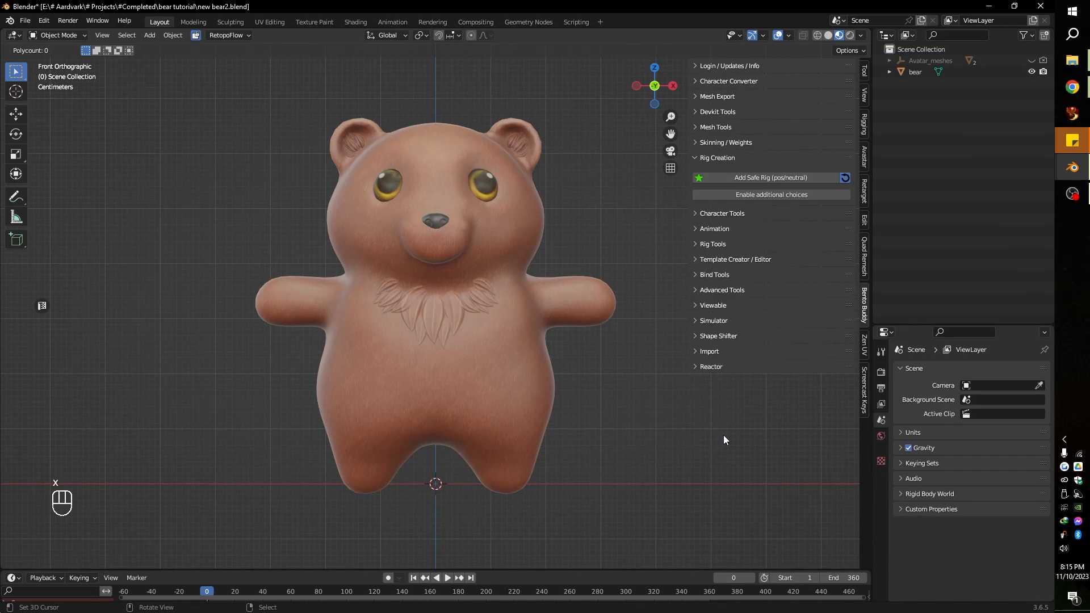
# Try adding and scaling another single-bone armature, and discard it
pyautogui.click(144, 35)
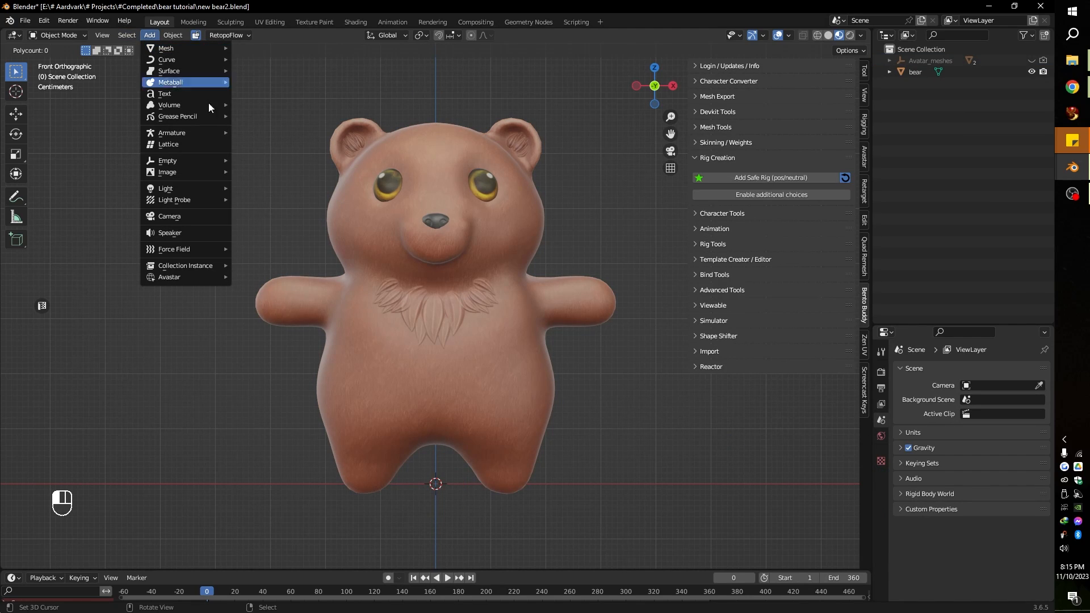
pyautogui.moveTo(210, 134)
pyautogui.click(280, 134)
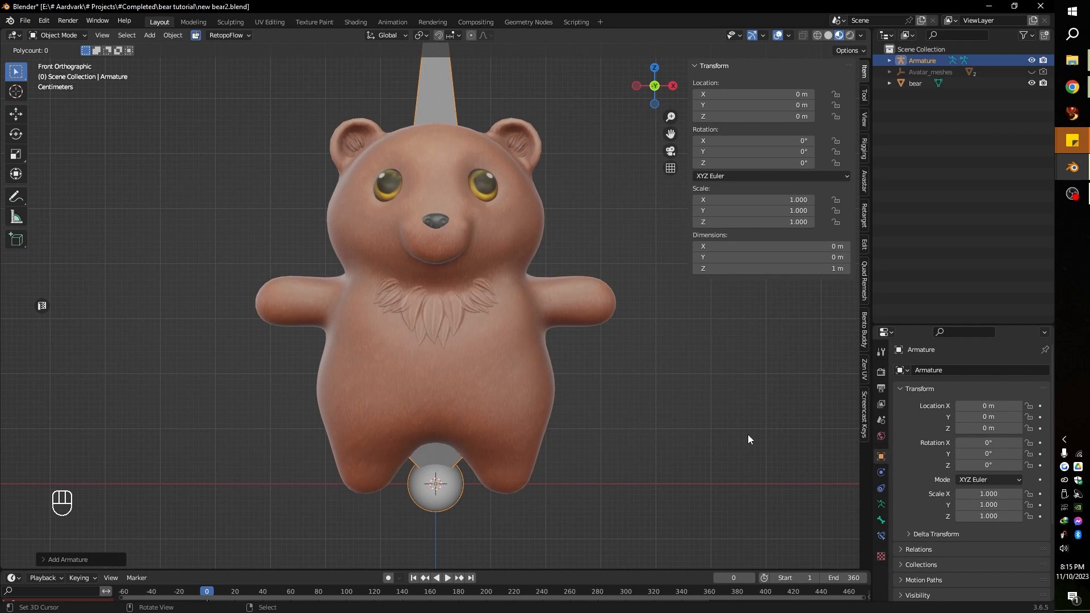
pyautogui.press('s')
pyautogui.press('Escape')
pyautogui.press('x')
pyautogui.click(698, 457)
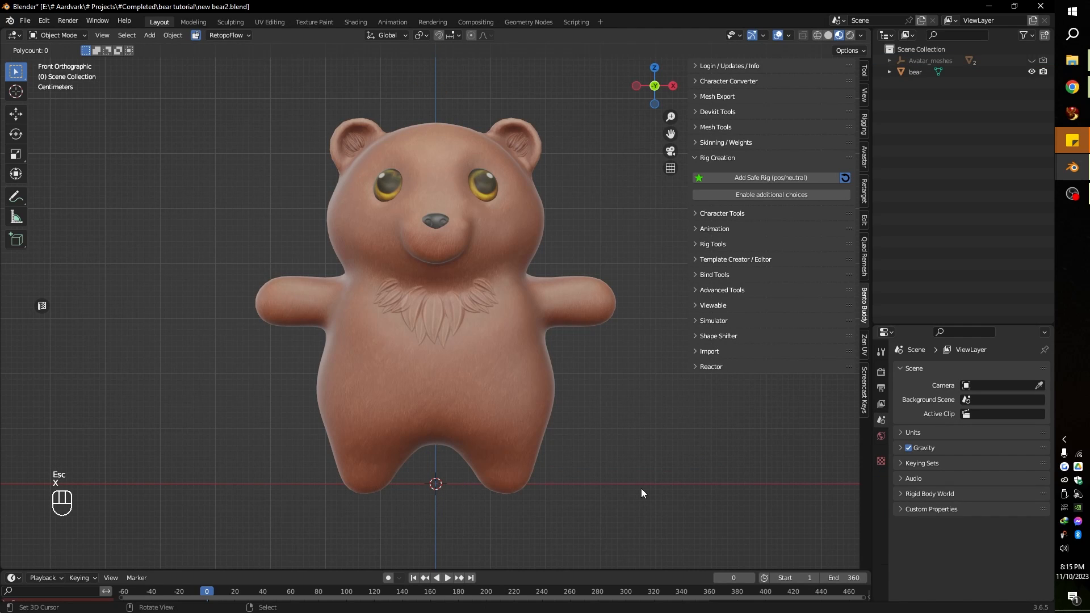
# Add a single-bone armature at the origin and scale it down to about 0.025 so it sits between the bear's feet
pyautogui.hotkey('ctrl', 'a')
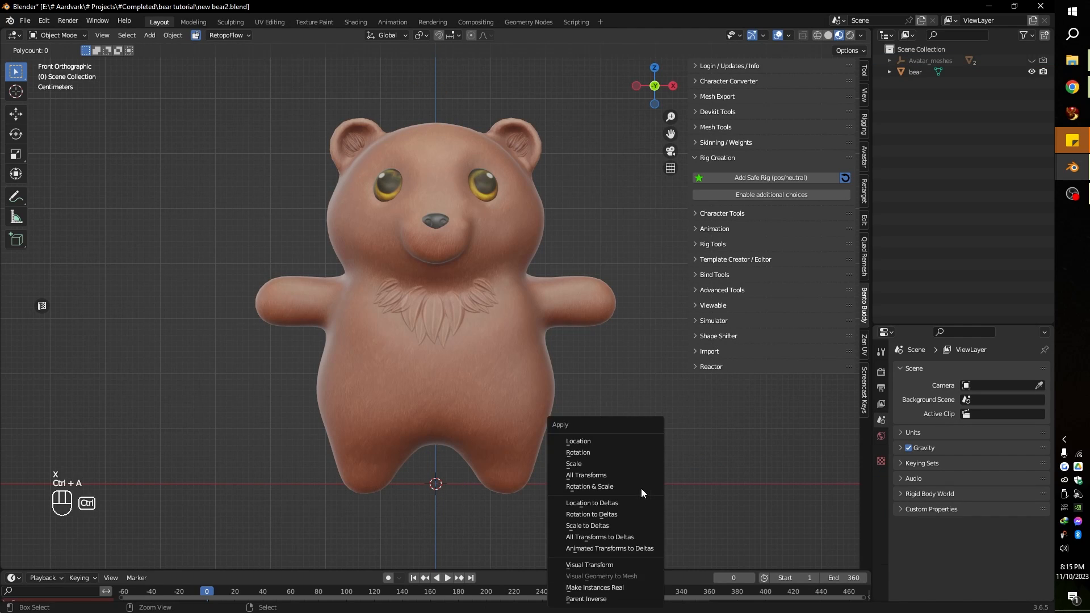
pyautogui.click(644, 448)
pyautogui.hotkey('shift', 'a')
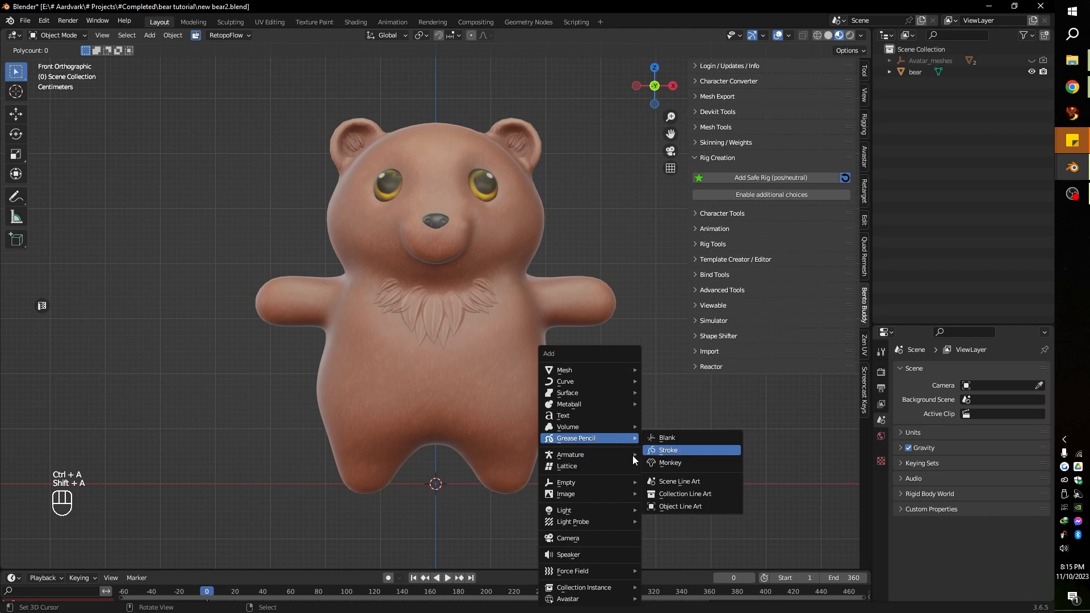
pyautogui.moveTo(611, 454)
pyautogui.click(664, 454)
pyautogui.press('s')
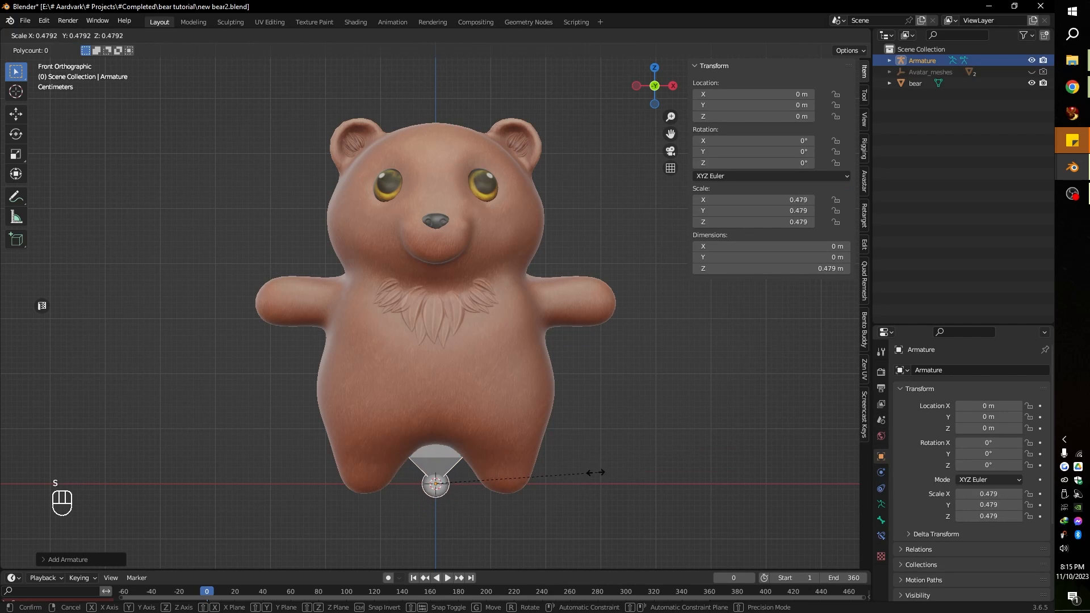
pyautogui.click(438, 495)
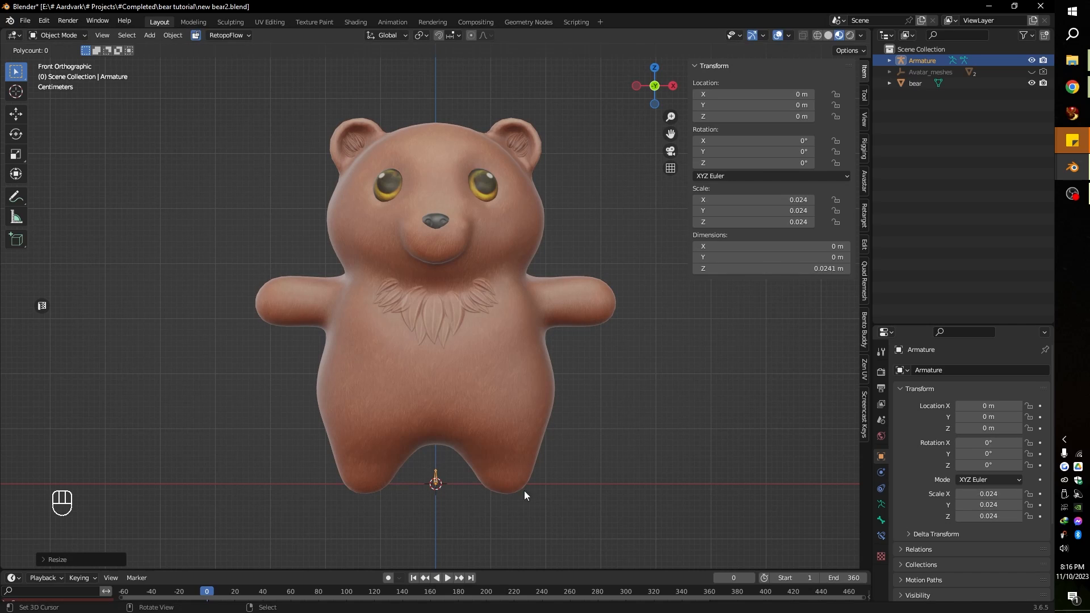
pyautogui.press('s')
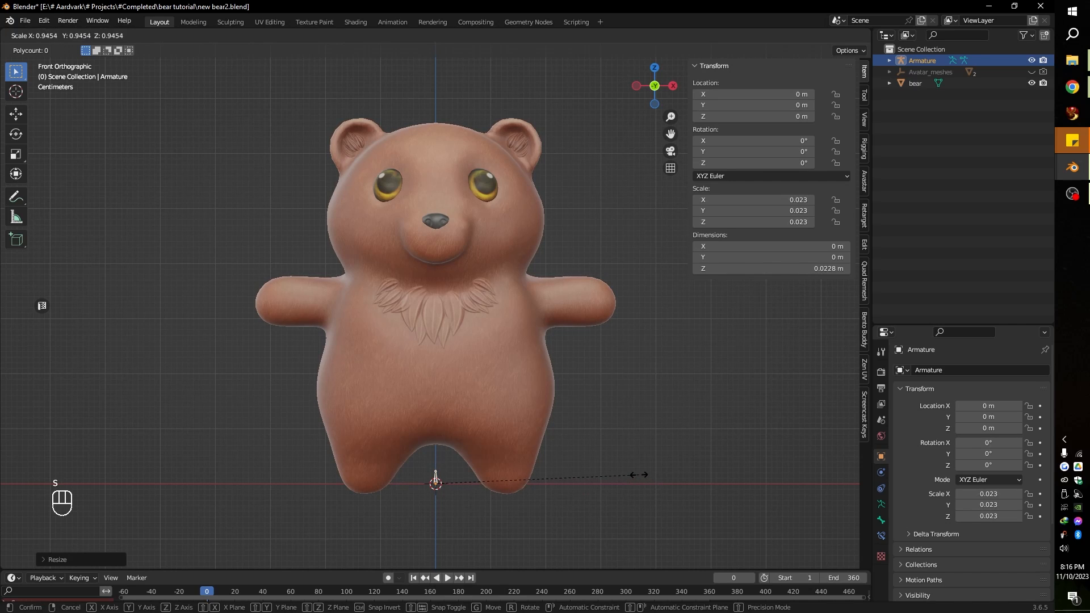
pyautogui.click(652, 480)
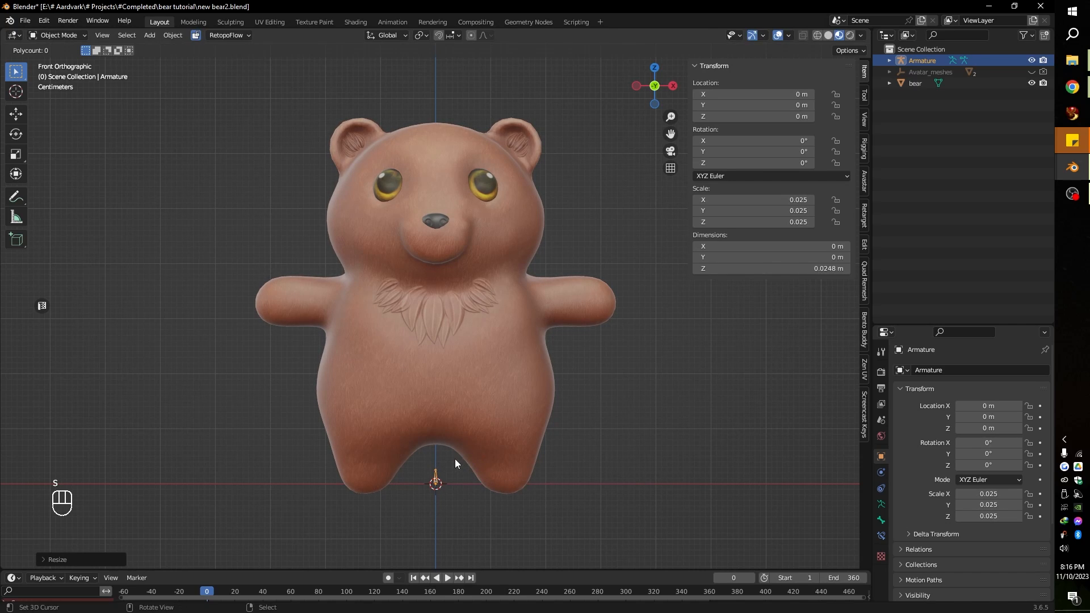
# Enter Edit Mode on the armature and turn on In Front in its viewport display so the bones show through the bear
pyautogui.press('Tab')
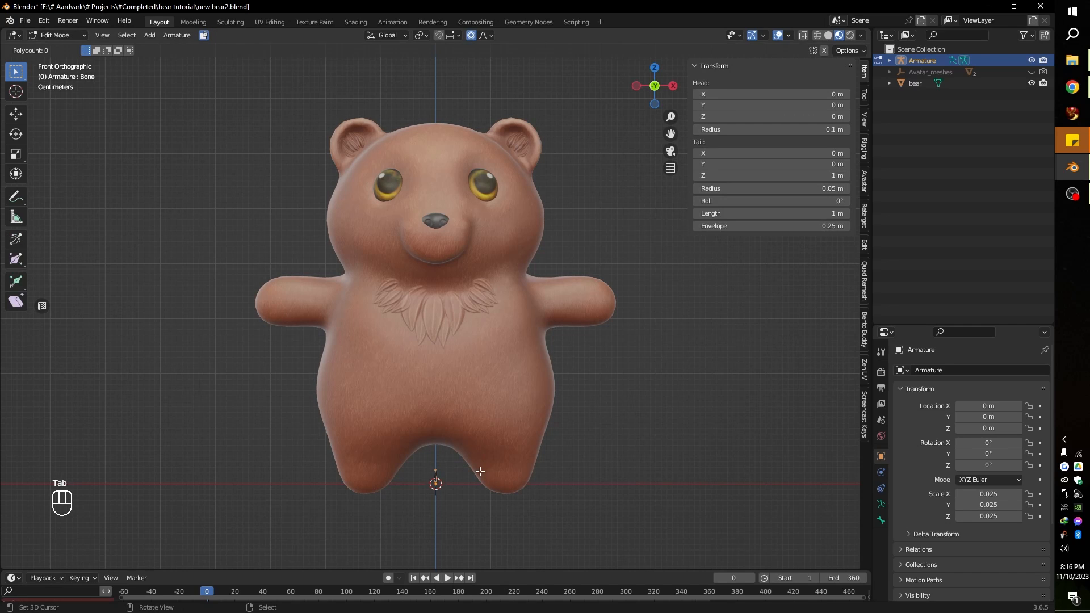
pyautogui.moveTo(415, 457); pyautogui.dragTo(465, 475)
pyautogui.moveTo(420, 452); pyautogui.dragTo(456, 512)
pyautogui.scroll(-5, 908, 483)
pyautogui.click(959, 546)
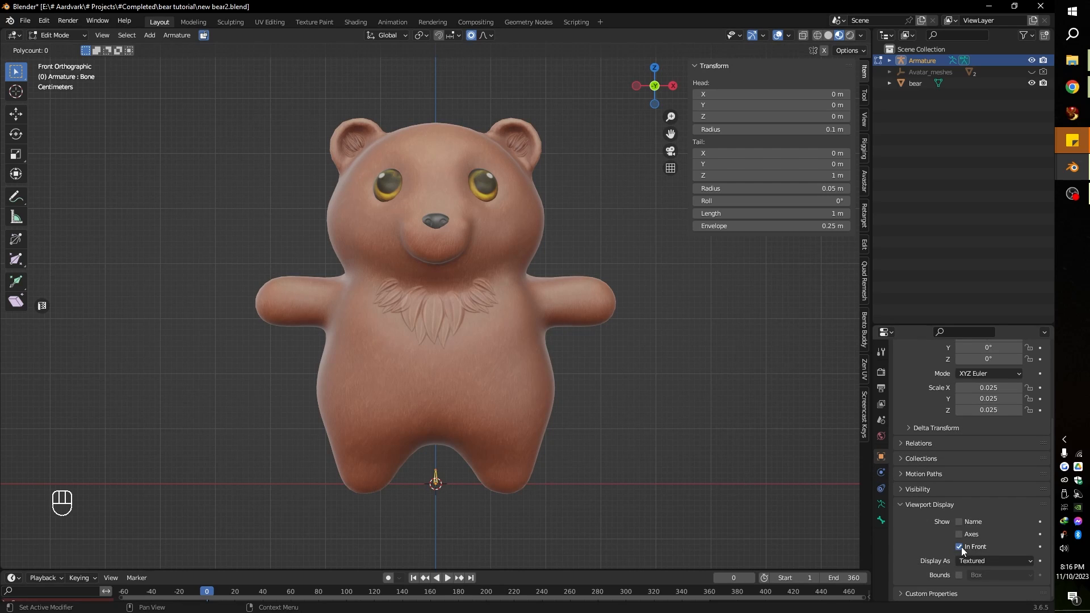
# Extrude a bone about 12.5 m long straight up along Z from the root bone's tip to the bear's chest
pyautogui.moveTo(416, 455); pyautogui.dragTo(455, 476)
pyautogui.press('e')
pyautogui.press('z')
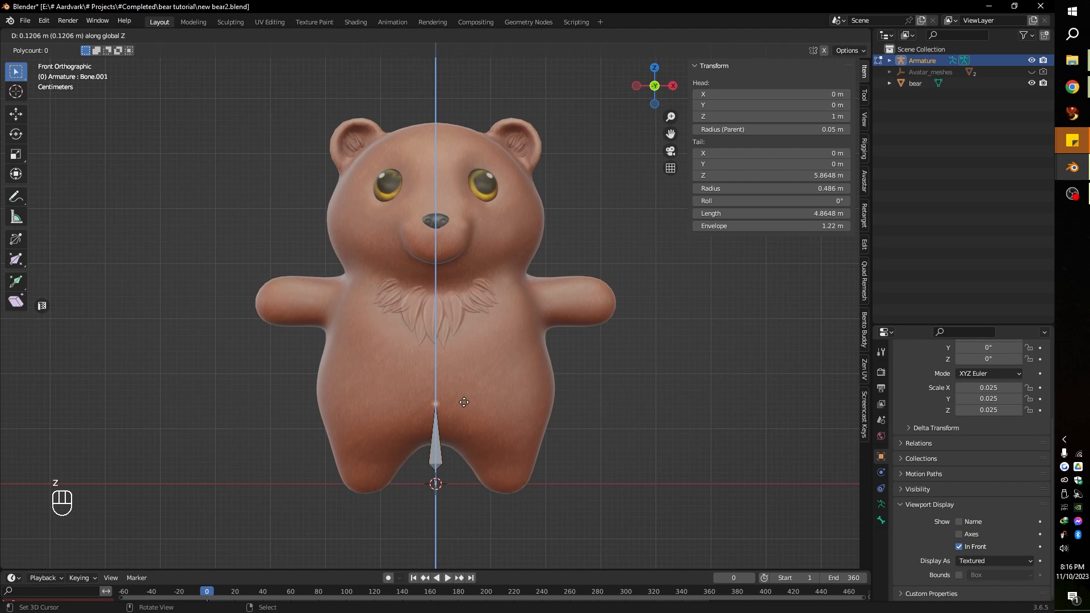
pyautogui.click(469, 298)
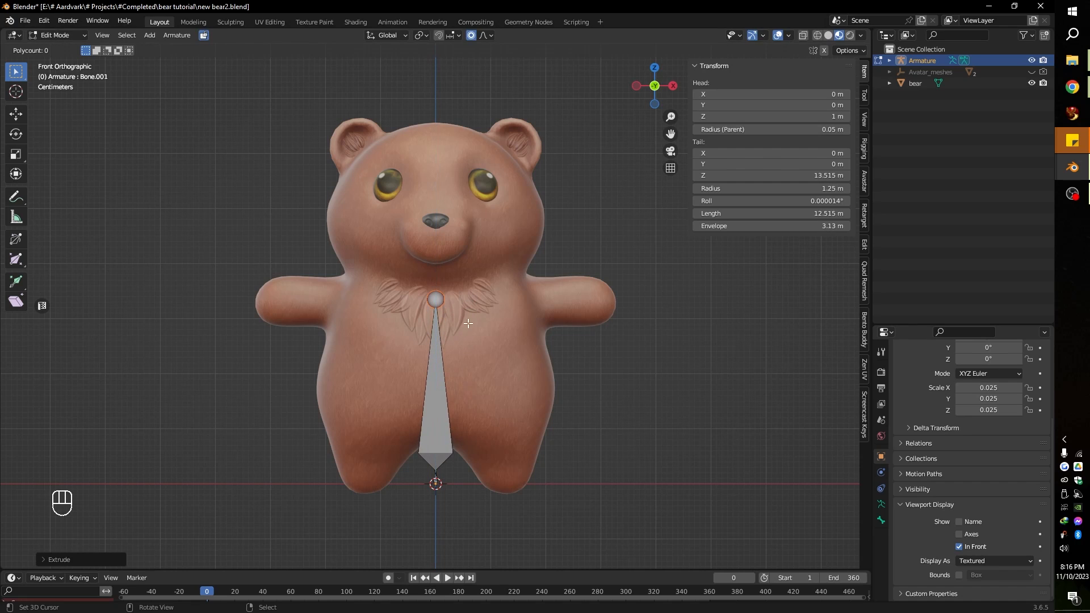
# Raise the joint between the root bone and the torso bone along Z to about 3.04 m
pyautogui.click(434, 476)
pyautogui.press('g')
pyautogui.press('z')
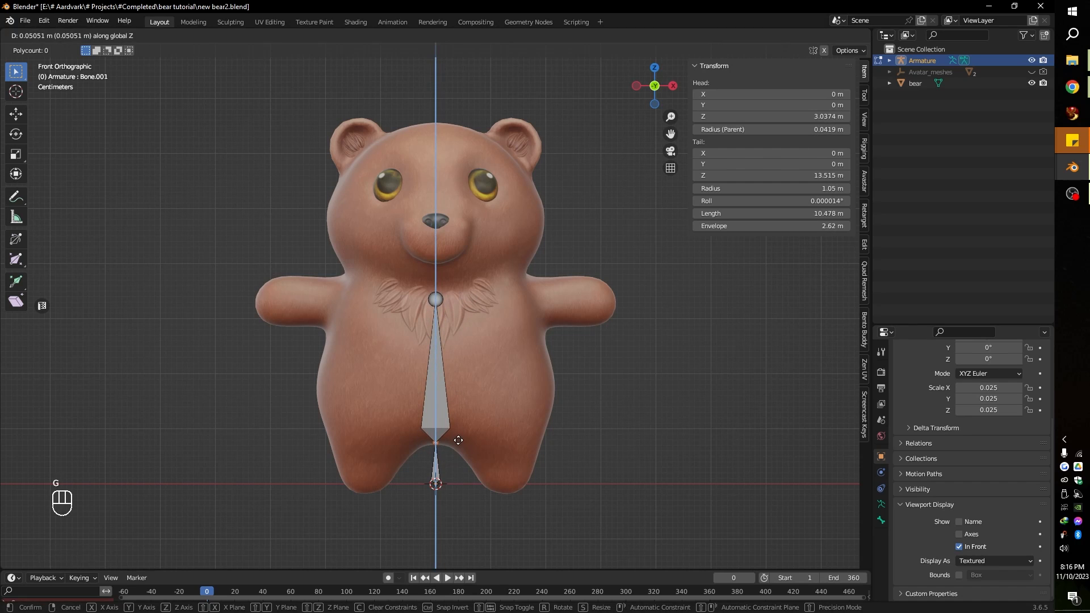
pyautogui.click(459, 439)
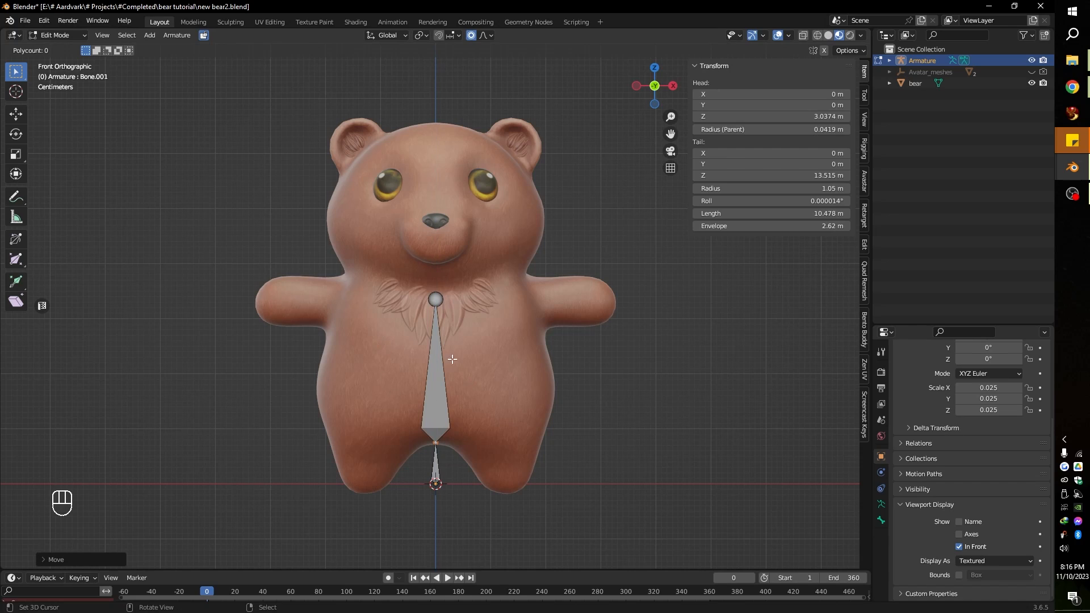
# Extrude a bone about 12.3 m long straight up along Z from the chest joint to the top of the bear's head
pyautogui.click(442, 299)
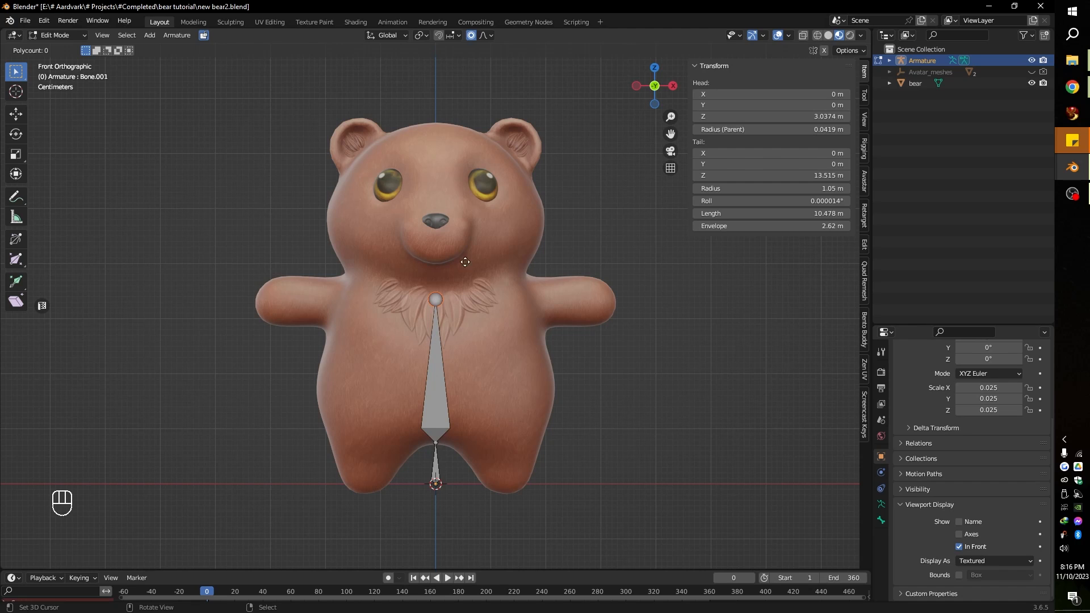
pyautogui.press('e')
pyautogui.press('z')
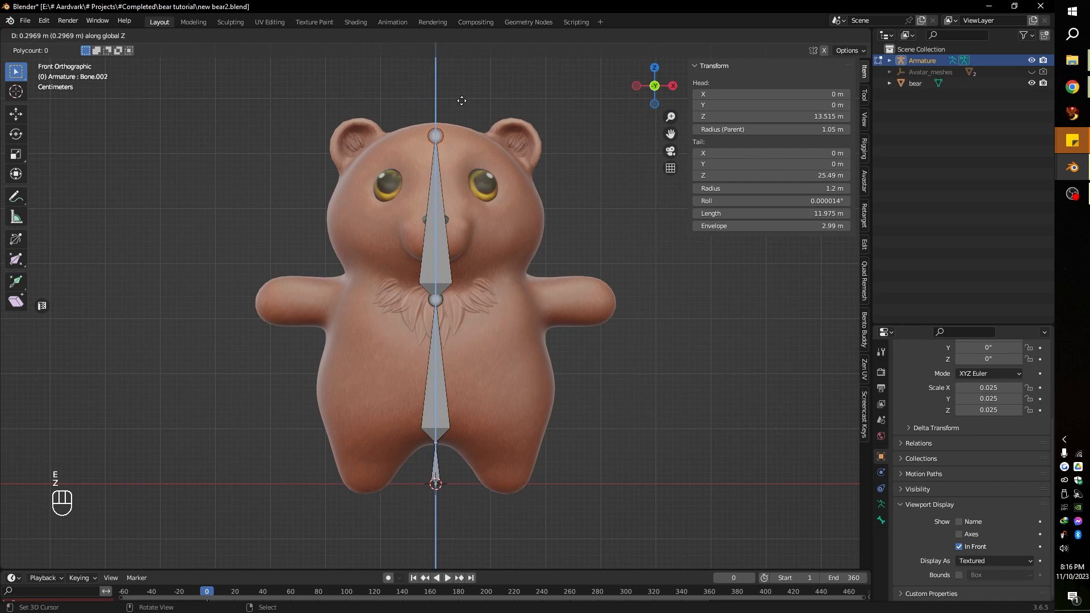
pyautogui.click(461, 96)
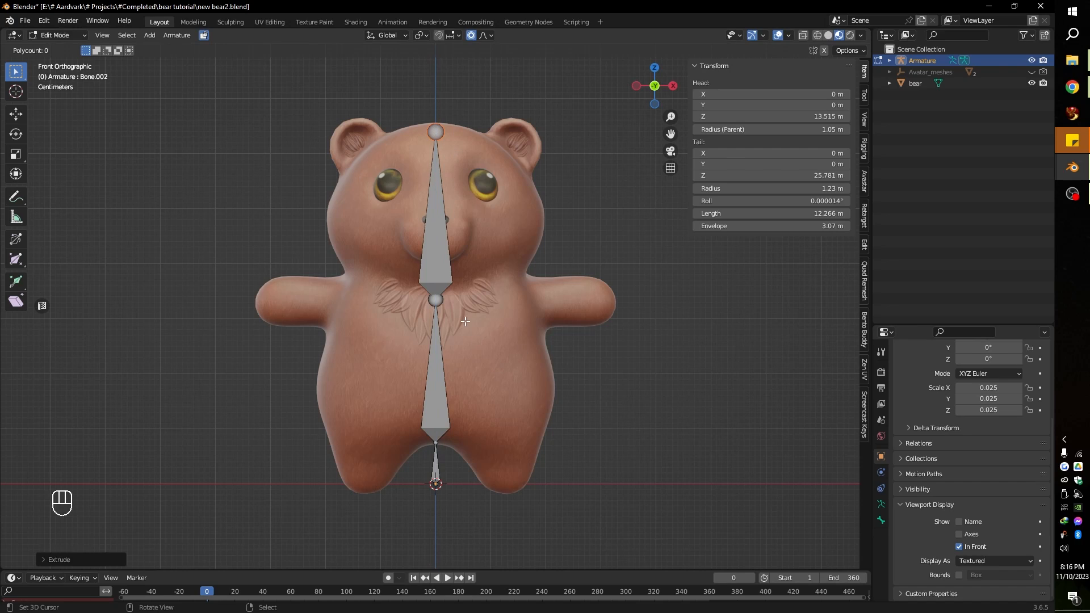
# Extrude a bone about 6.2 m long along positive X from the chest joint toward the bear's arm
pyautogui.click(444, 297)
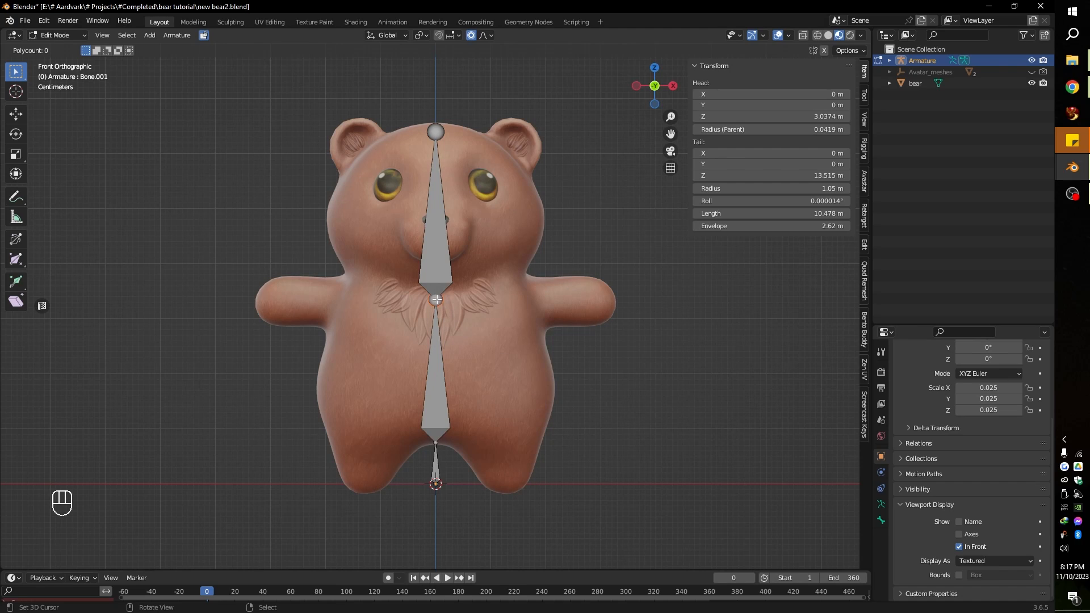
pyautogui.press('e')
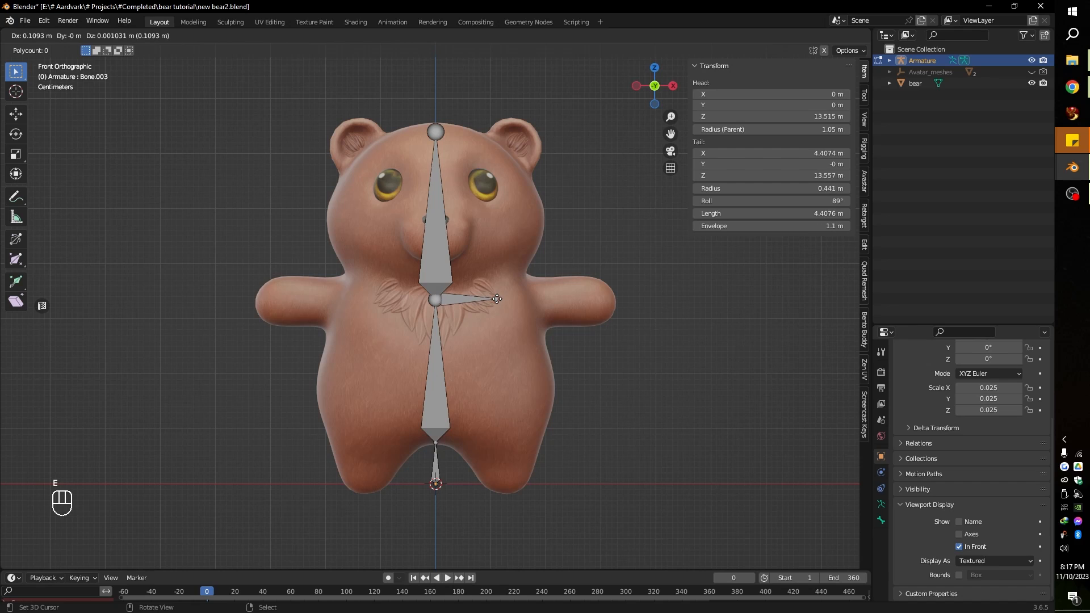
pyautogui.press('x')
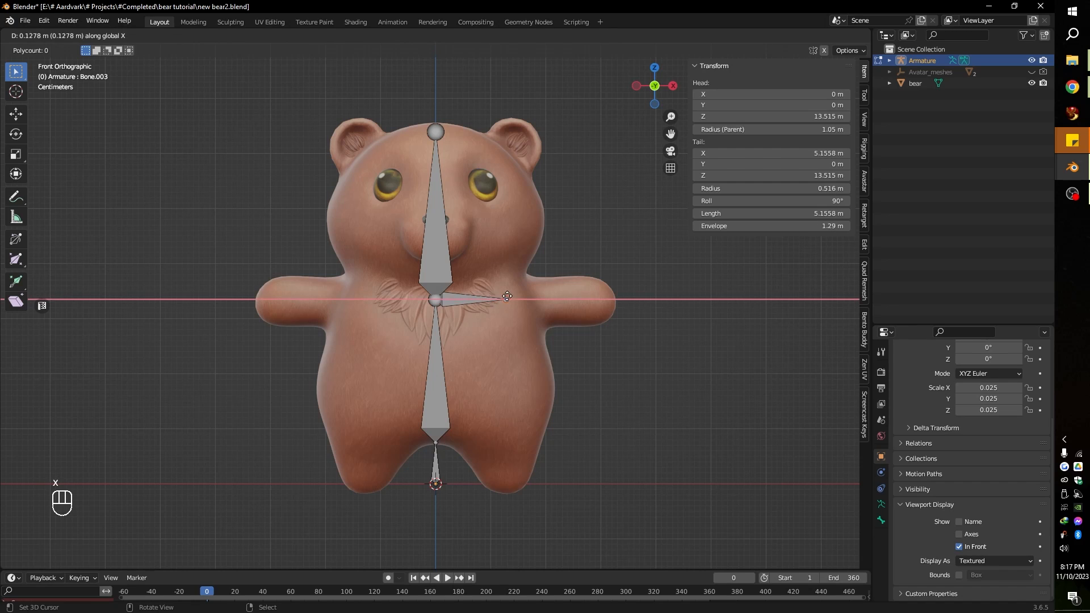
pyautogui.click(521, 298)
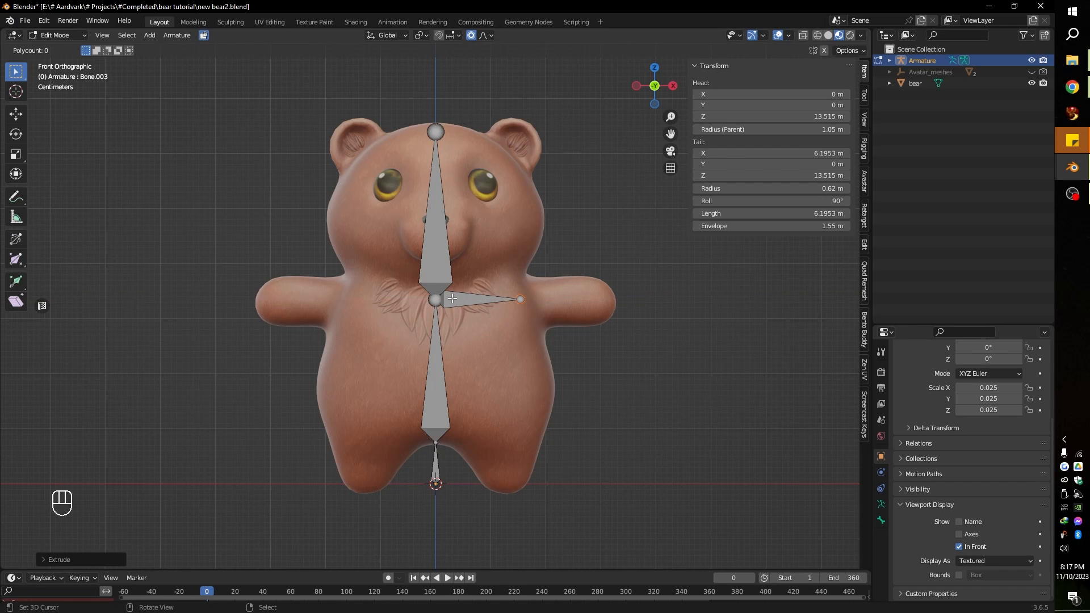
# Disconnect the sideways chest bone from its parent and move it into the bear's arm, with its head near X 6.3 m, Z 13.7 m
pyautogui.click(451, 299)
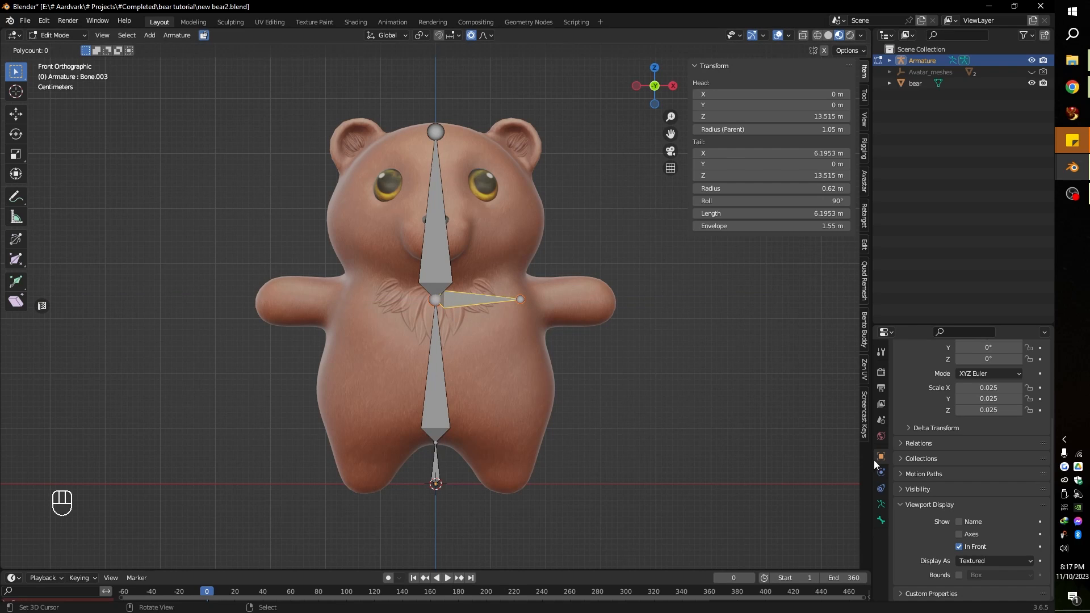
pyautogui.click(880, 521)
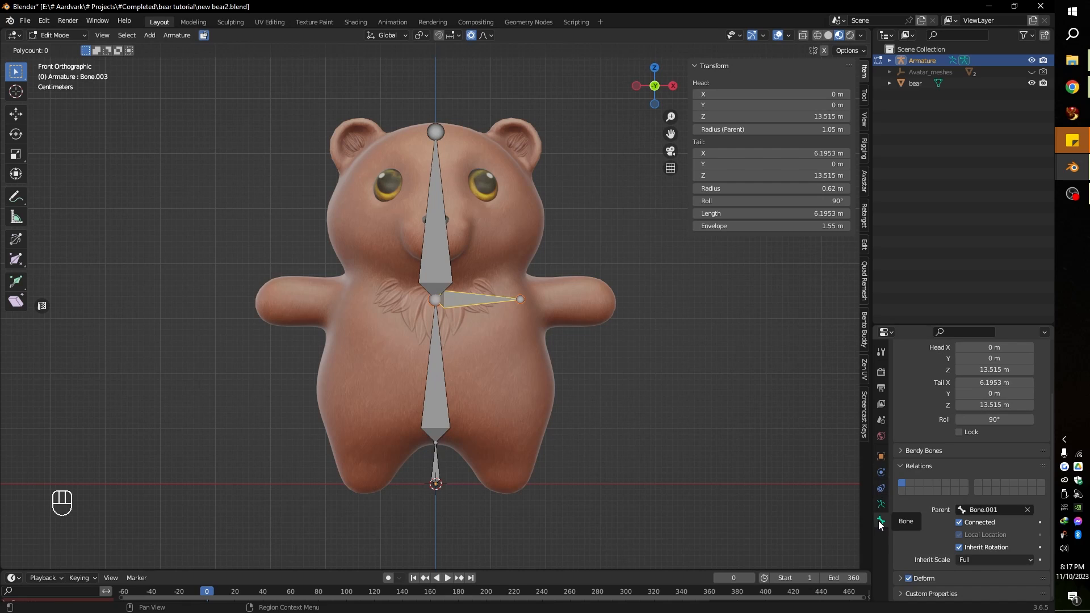
pyautogui.click(958, 523)
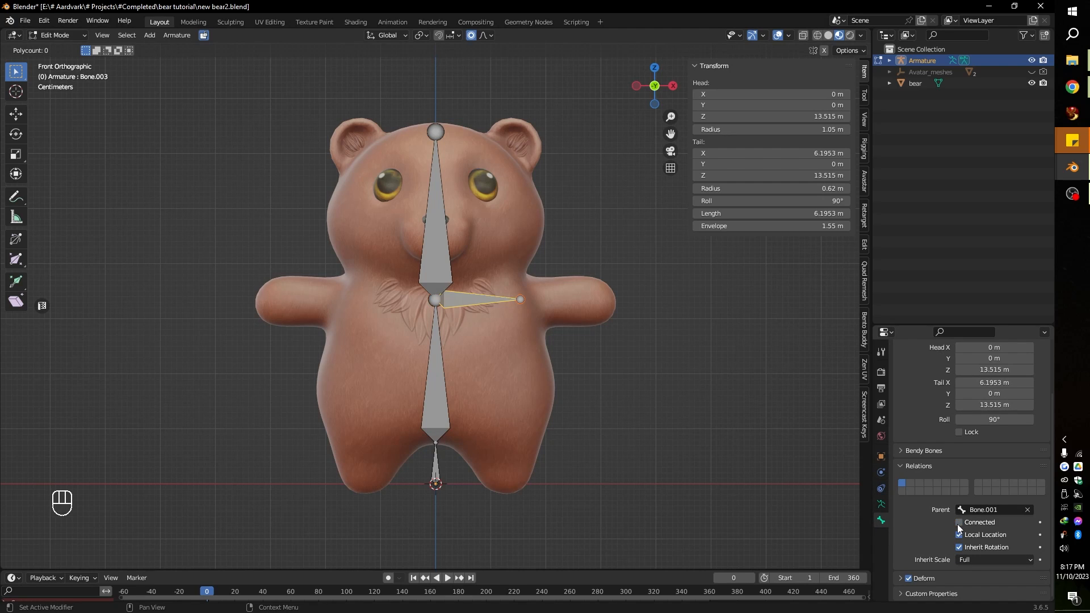
pyautogui.press('g')
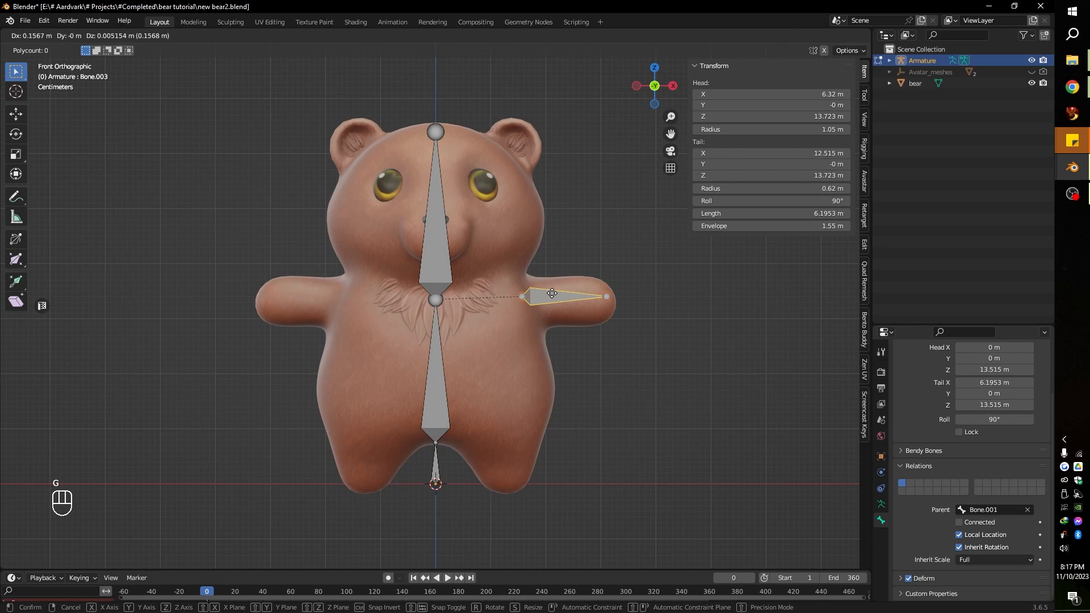
pyautogui.click(552, 293)
# Rename the bone inside the bear's arm as "arm L"
pyautogui.scroll(3, 909, 400)
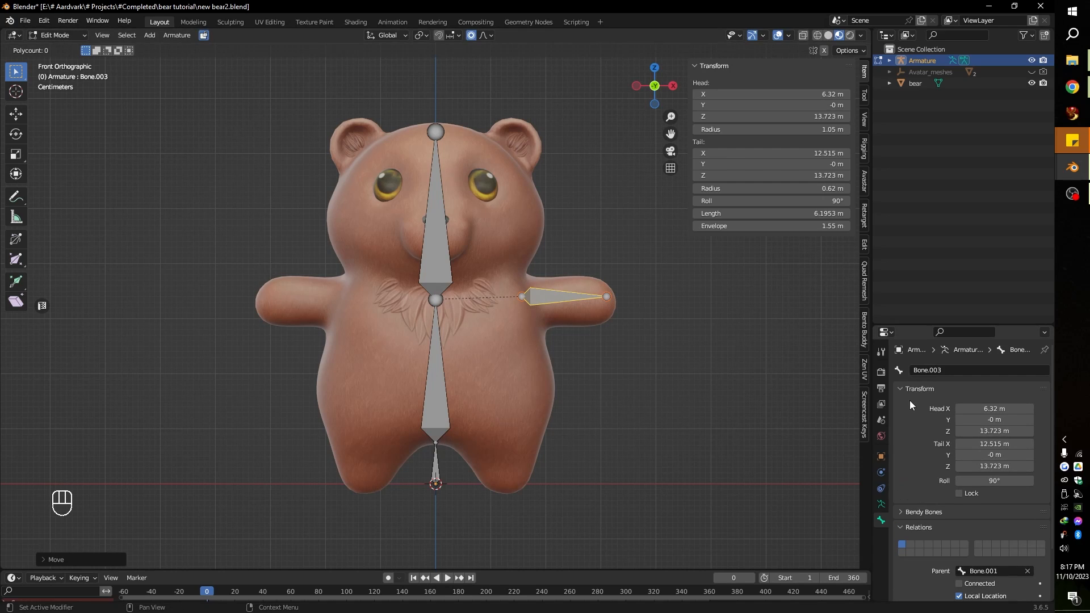
pyautogui.click(948, 372)
pyautogui.write('arm L')
pyautogui.press('Escape')
pyautogui.press('Tab')
# Rename the bone running up through the bear's face as "head"
pyautogui.click(438, 266)
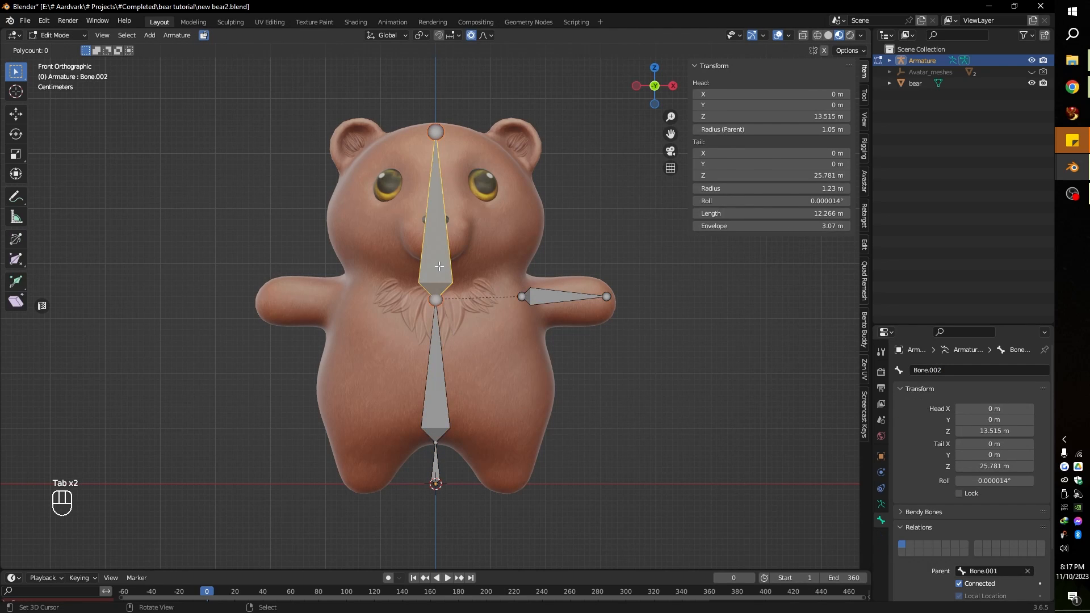
pyautogui.doubleClick(952, 369)
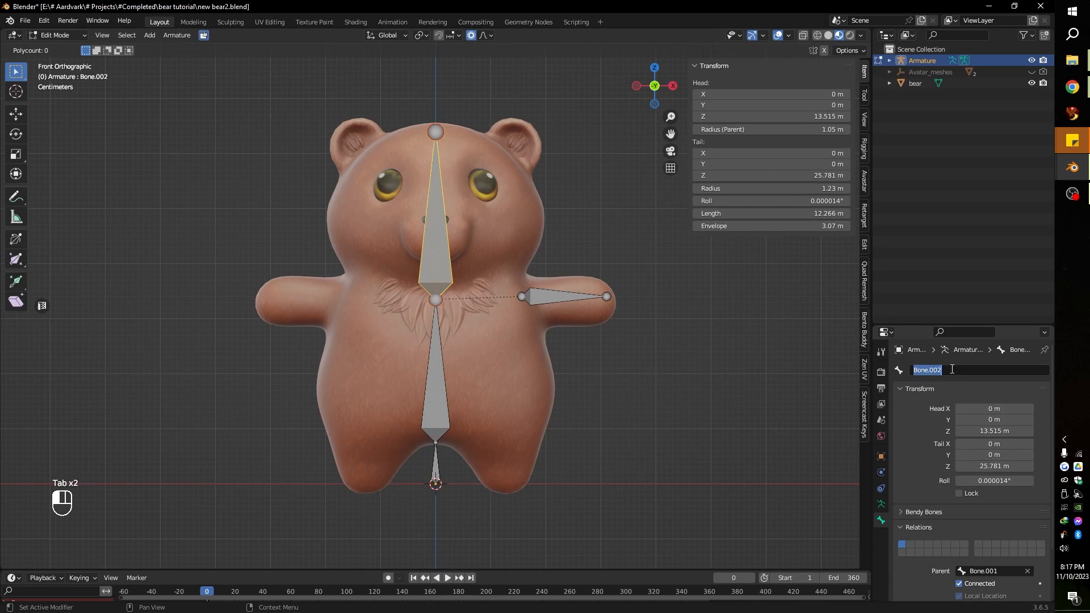
pyautogui.write('head')
pyautogui.press('Return')
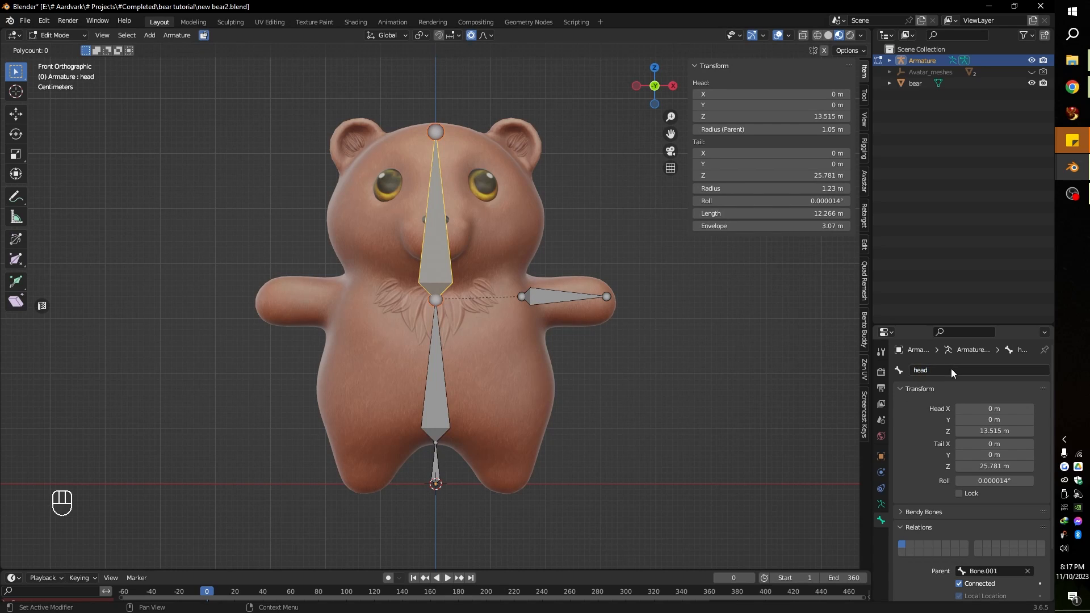
# Rename the bone running from the hips to the chest as "torso"
pyautogui.click(445, 422)
pyautogui.doubleClick(978, 369)
pyautogui.write('tors')
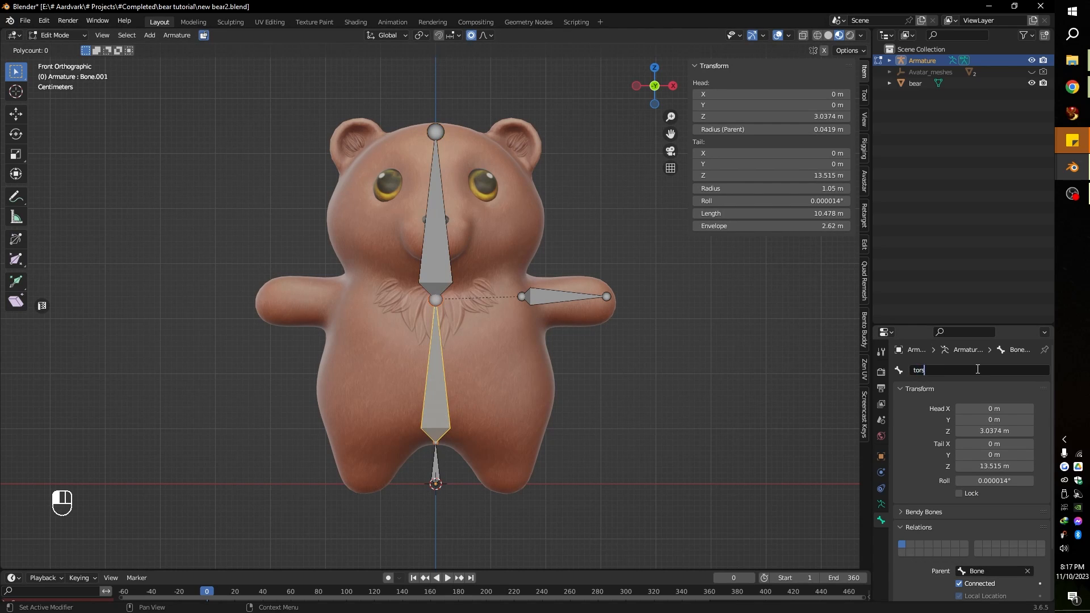
pyautogui.write('o')
pyautogui.press('Return')
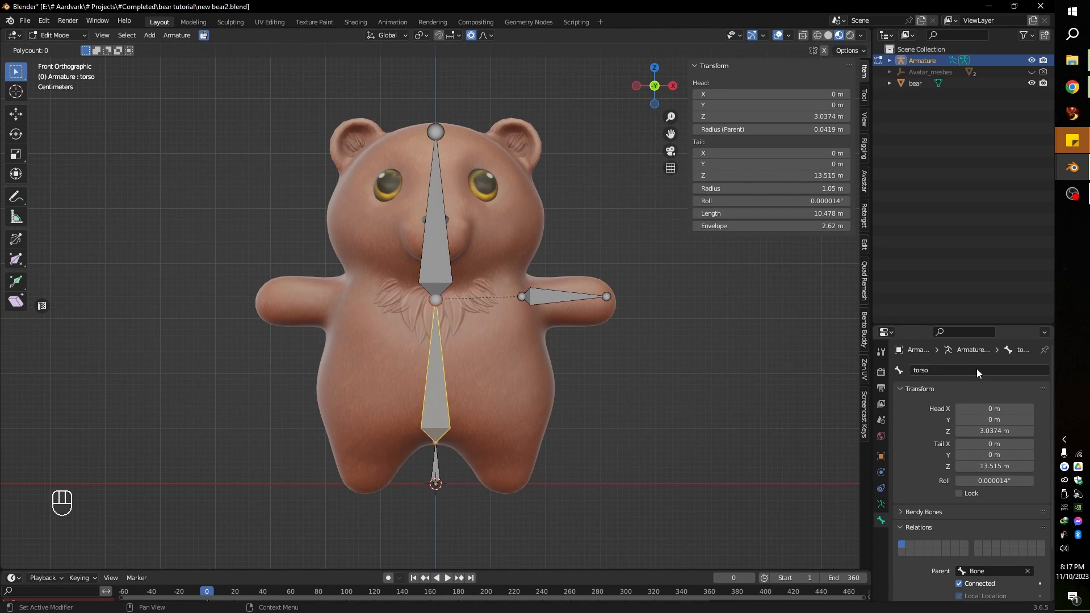
# Extrude a bone about 3.4 m long along positive X from the root bone's tip toward the bear's leg
pyautogui.click(438, 443)
pyautogui.press('e')
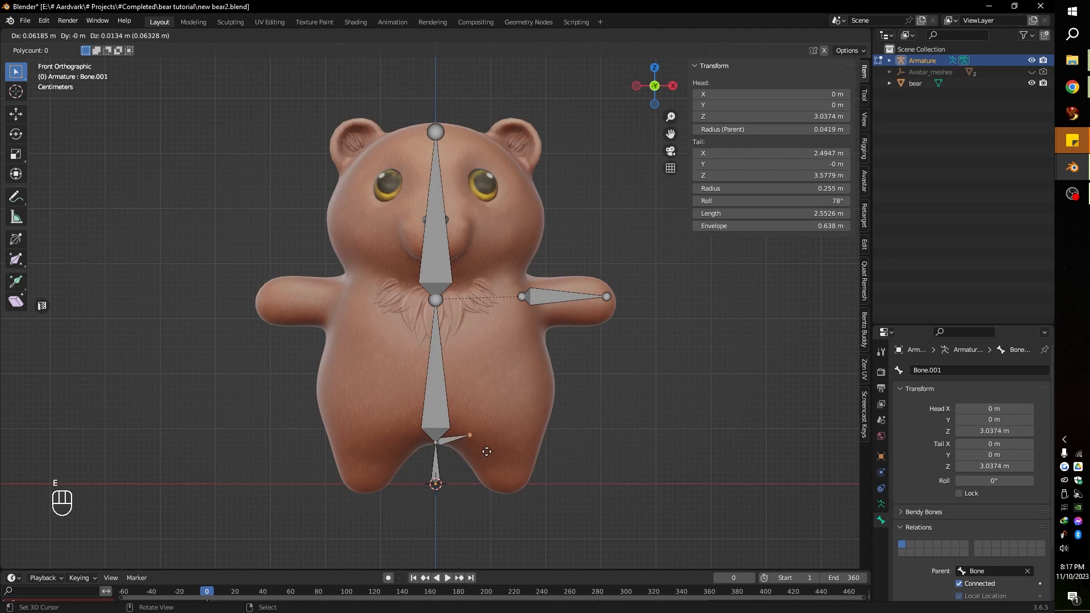
pyautogui.press('x')
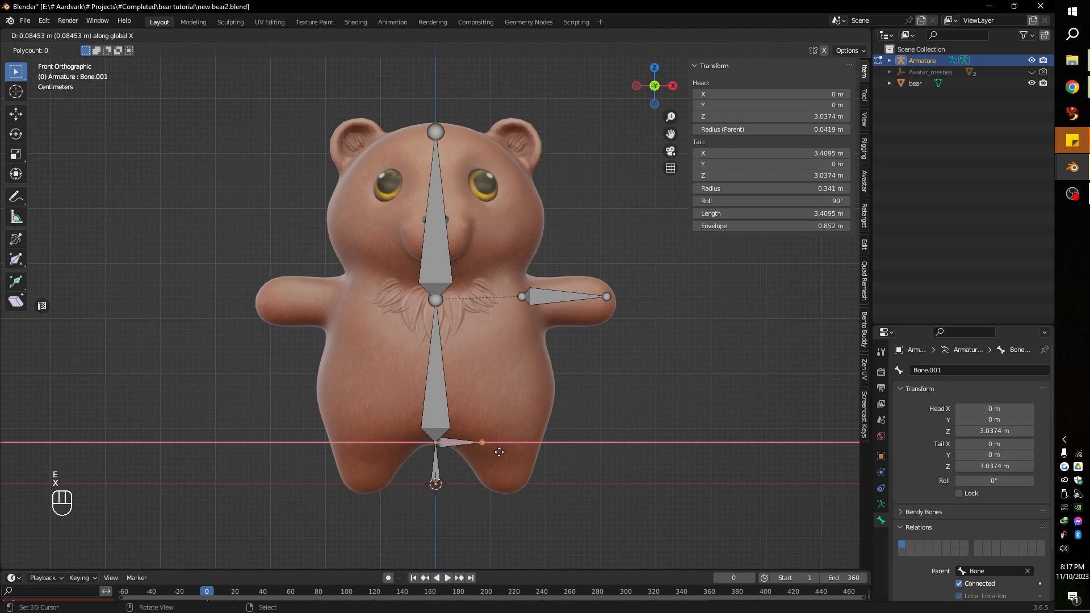
pyautogui.click(499, 452)
# Disconnect the sideways hip bone from its parent root bone while keeping the parenting
pyautogui.click(448, 442)
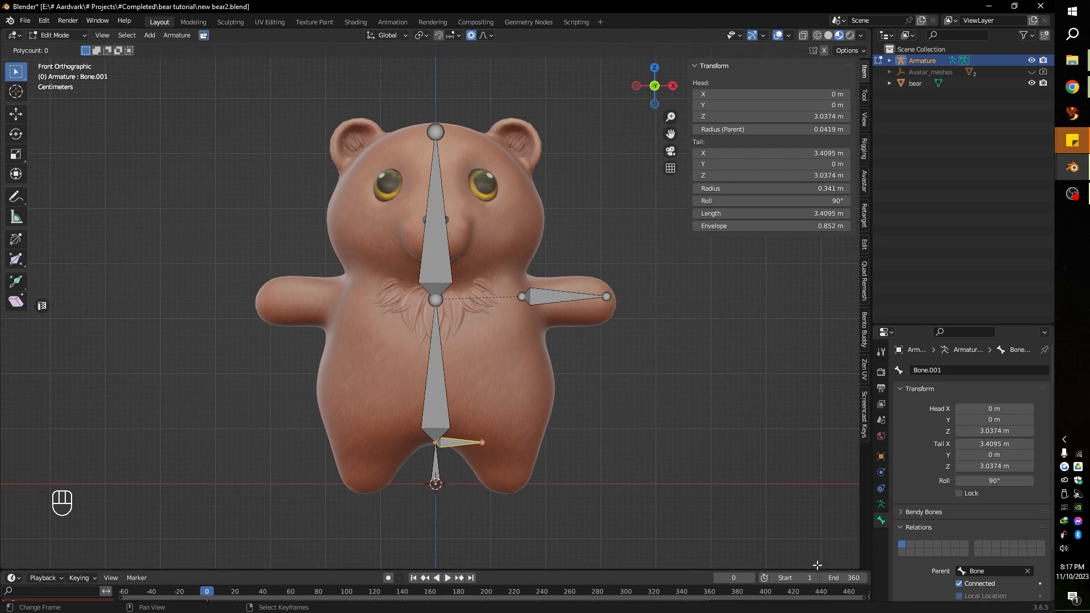
pyautogui.click(959, 584)
pyautogui.scroll(-3, 959, 562)
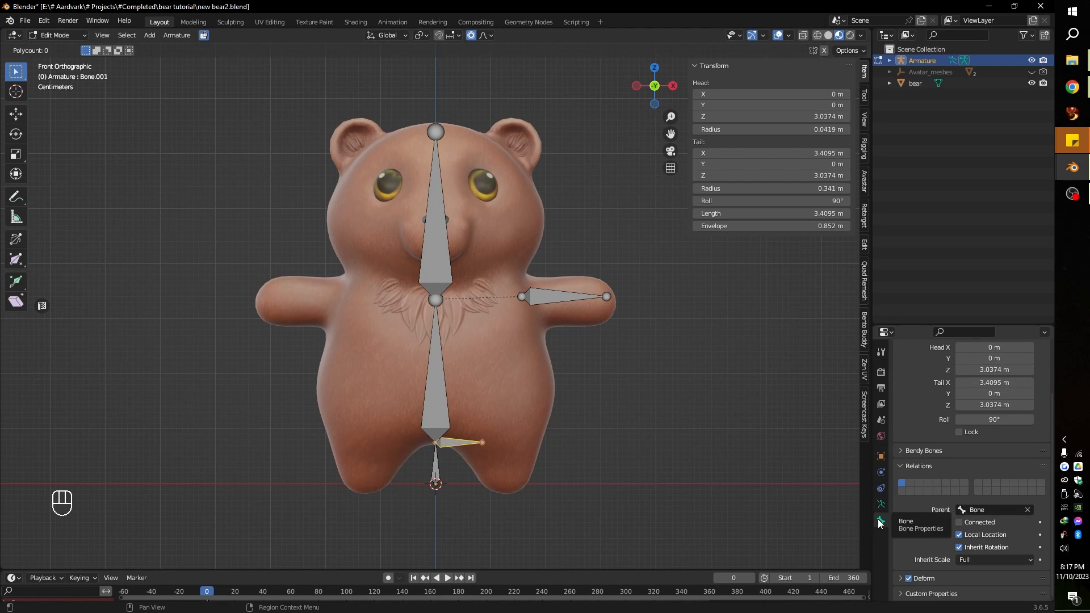
pyautogui.press('g')
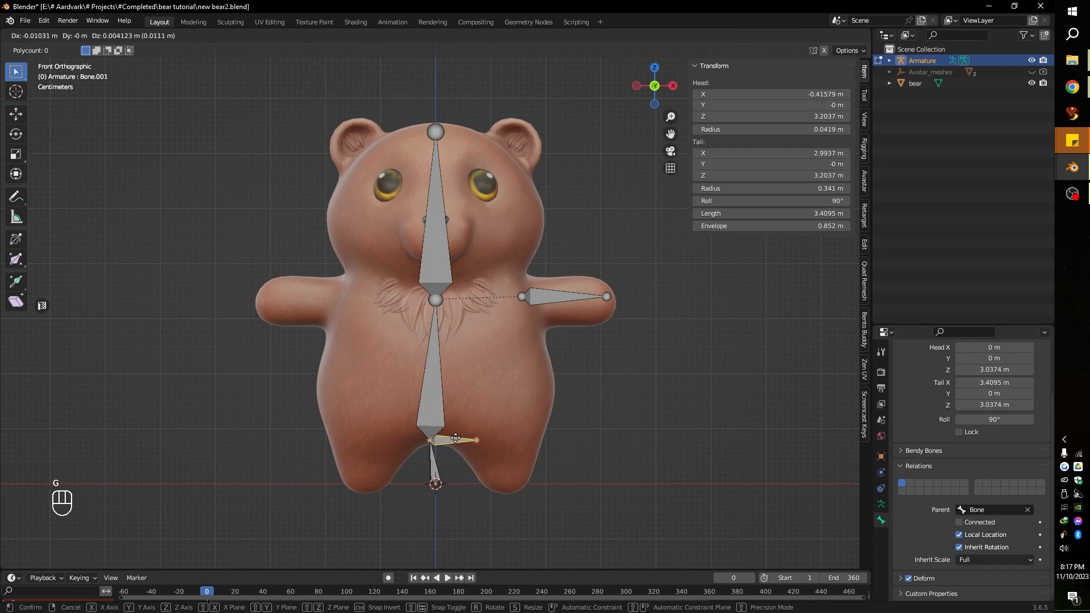
pyautogui.rightClick(456, 440)
pyautogui.rightClick(506, 446)
# Move the disconnected hip bone over to the bear's leg and rotate it about 85° so it points down
pyautogui.click(448, 440)
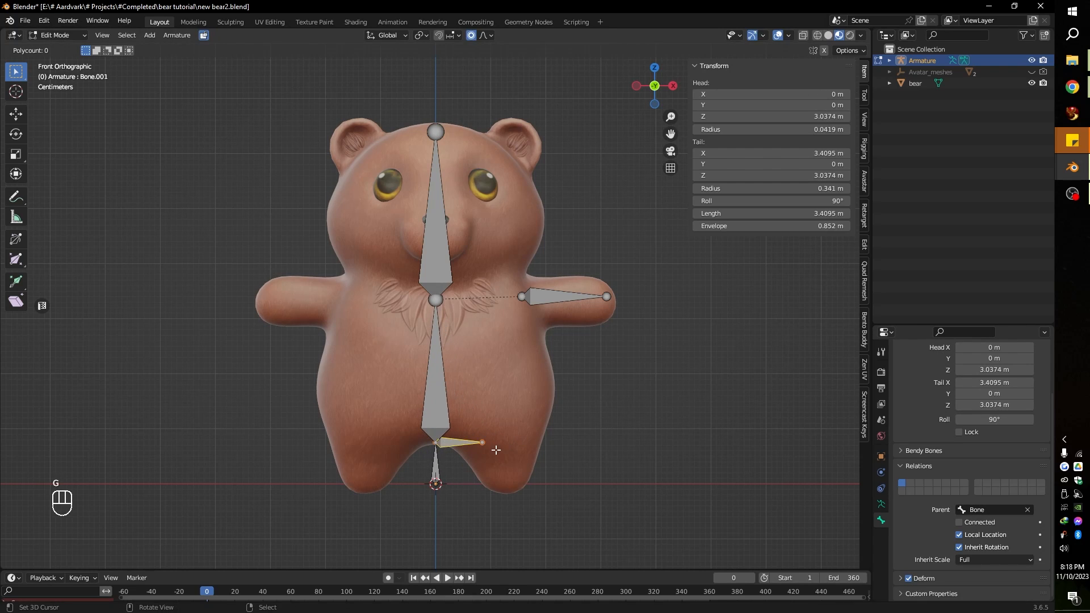
pyautogui.press('g')
pyautogui.click(542, 455)
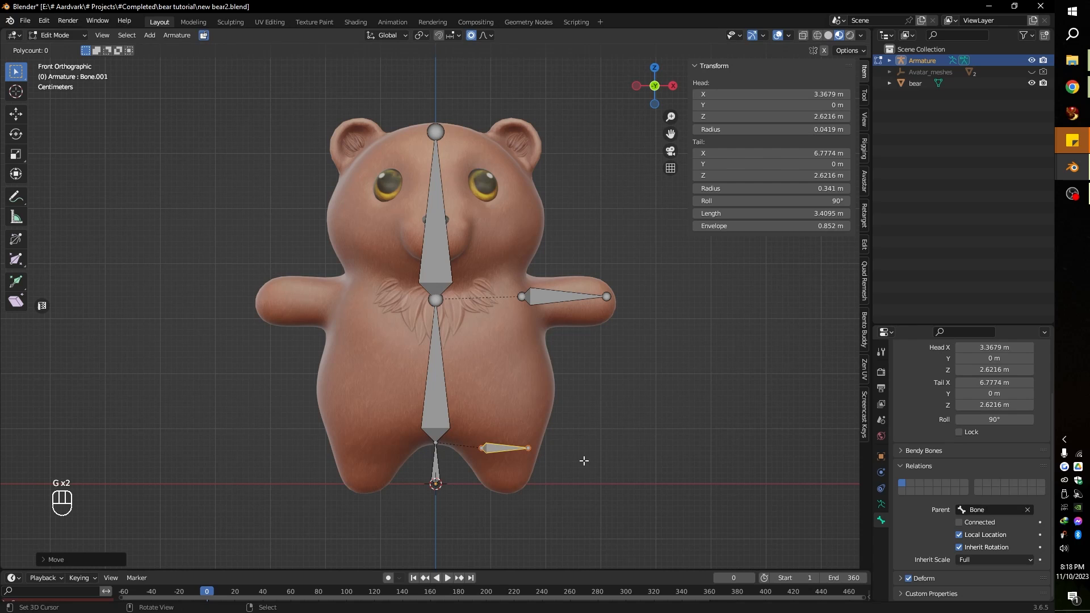
pyautogui.press('r')
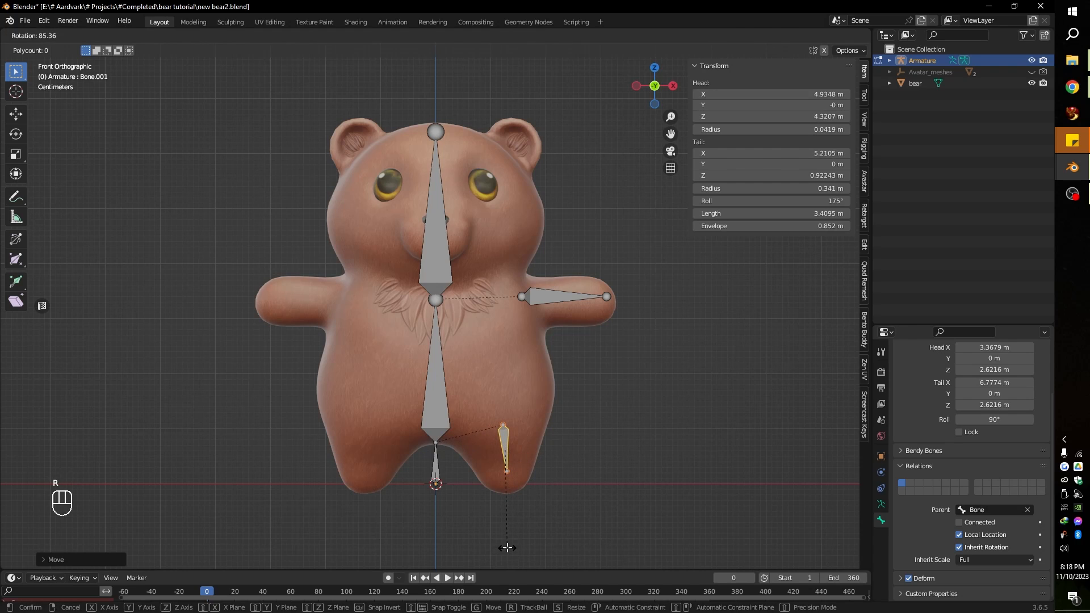
pyautogui.click(507, 548)
# Scale the leg bone down to about 2.8 m long and lower it so its tail sits near ground level inside the foot
pyautogui.press('s')
pyautogui.click(614, 476)
pyautogui.press('g')
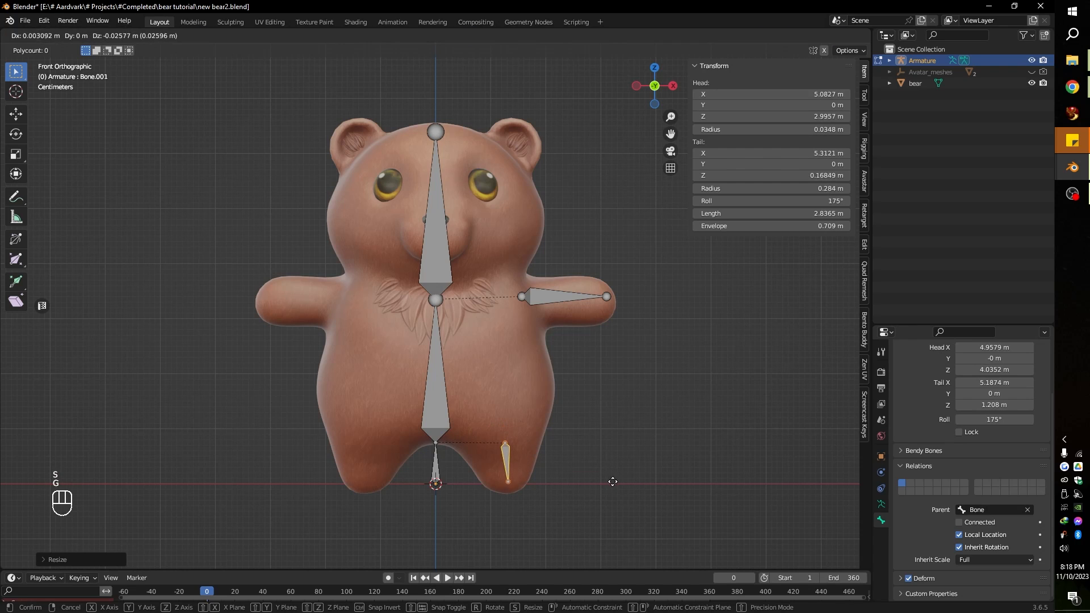
pyautogui.click(612, 486)
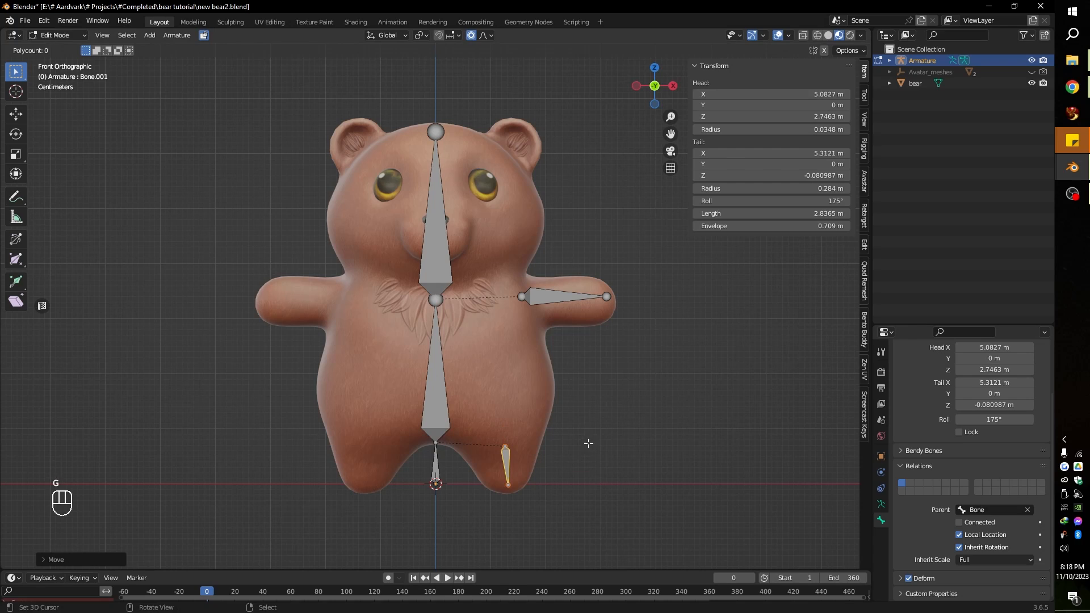
# Rename the bone inside the bear's leg as "leg L"
pyautogui.scroll(3, 953, 372)
pyautogui.click(953, 371)
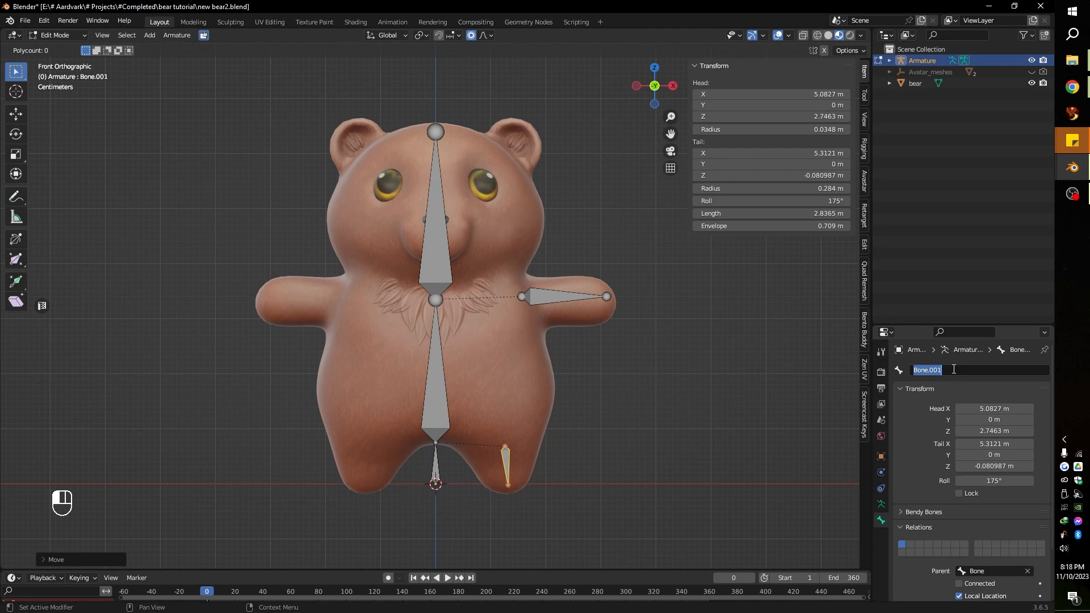
pyautogui.write('leg L')
pyautogui.press('Return')
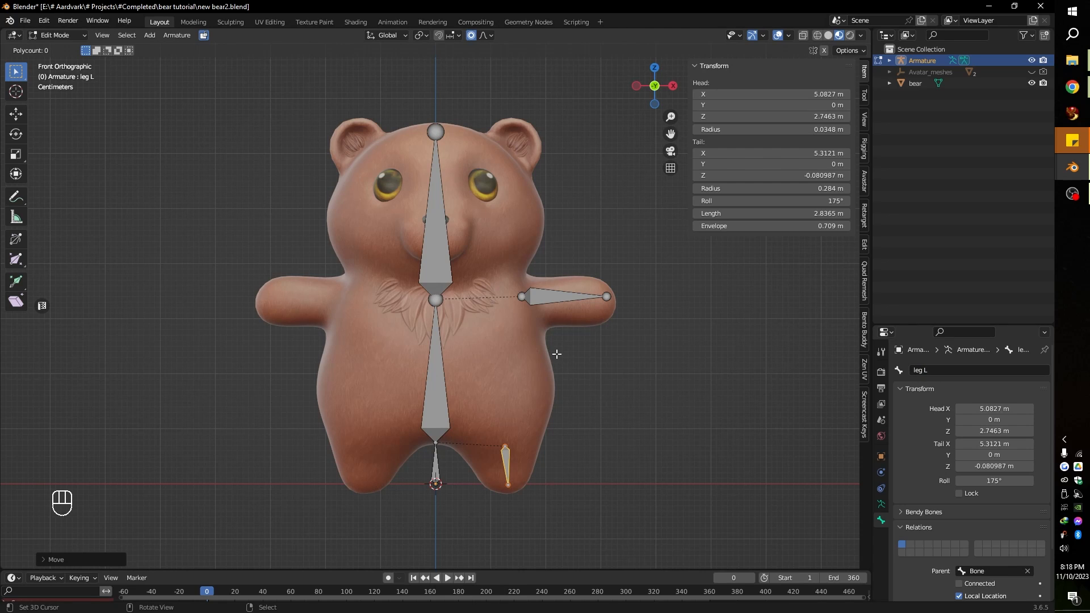
# In the right side view, extrude a bone about 3.2 m long along Y from the root bone's tip toward the bear's back
pyautogui.press('KP_3')
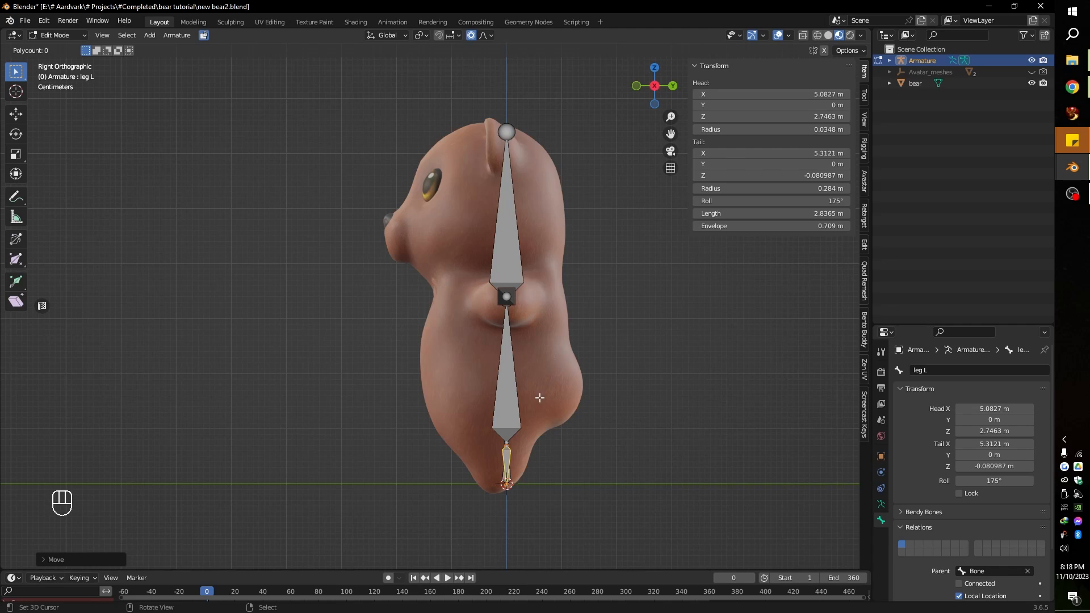
pyautogui.click(506, 440)
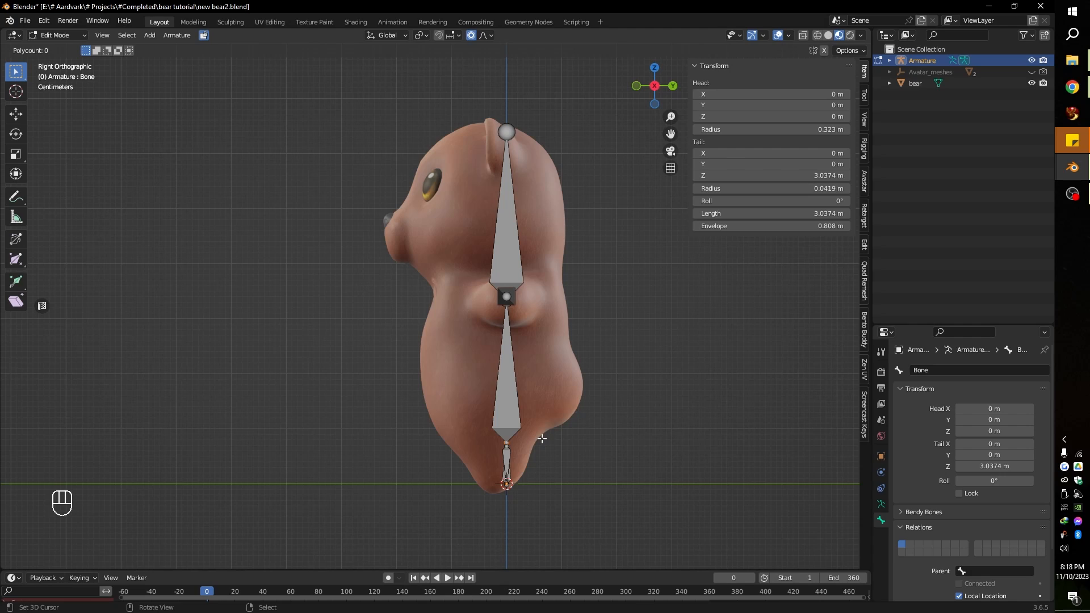
pyautogui.press('e')
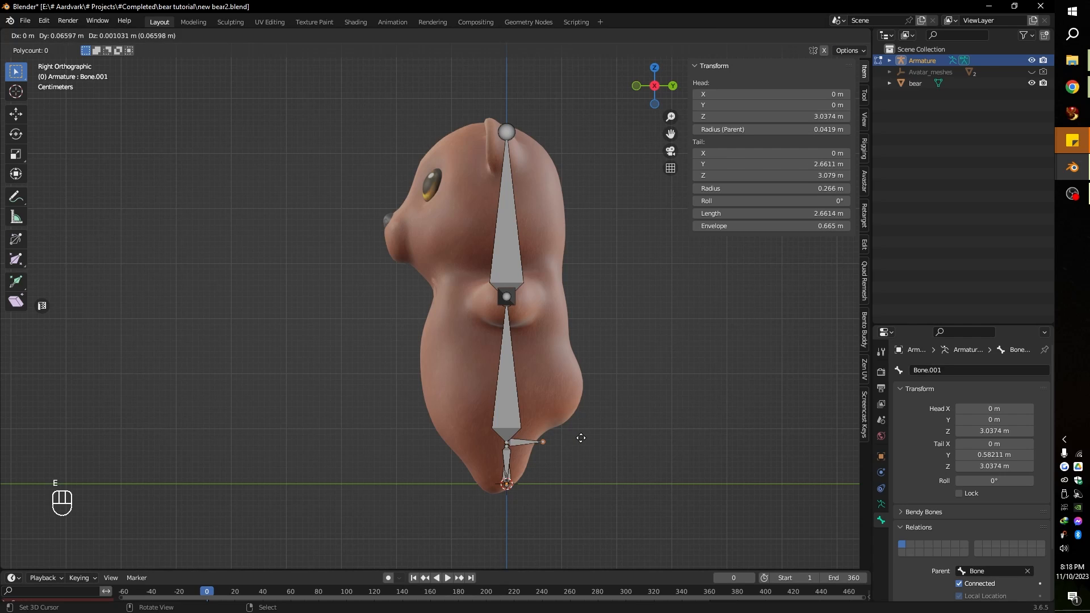
pyautogui.press('y')
pyautogui.click(545, 441)
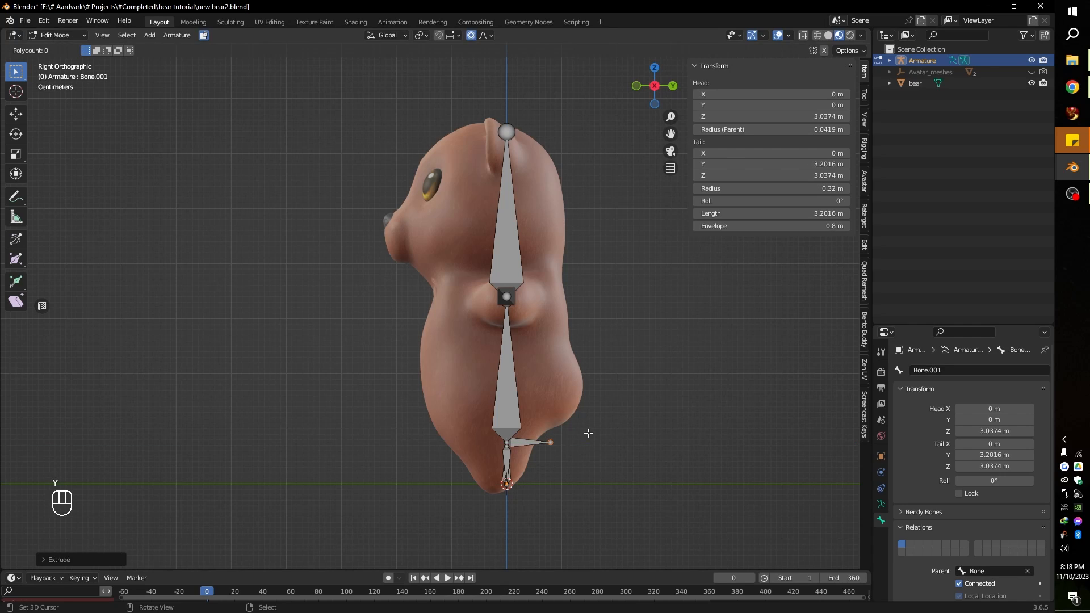
# Disconnect the newly extruded rear bone from its parent and move it up into the bear's rear
pyautogui.click(526, 438)
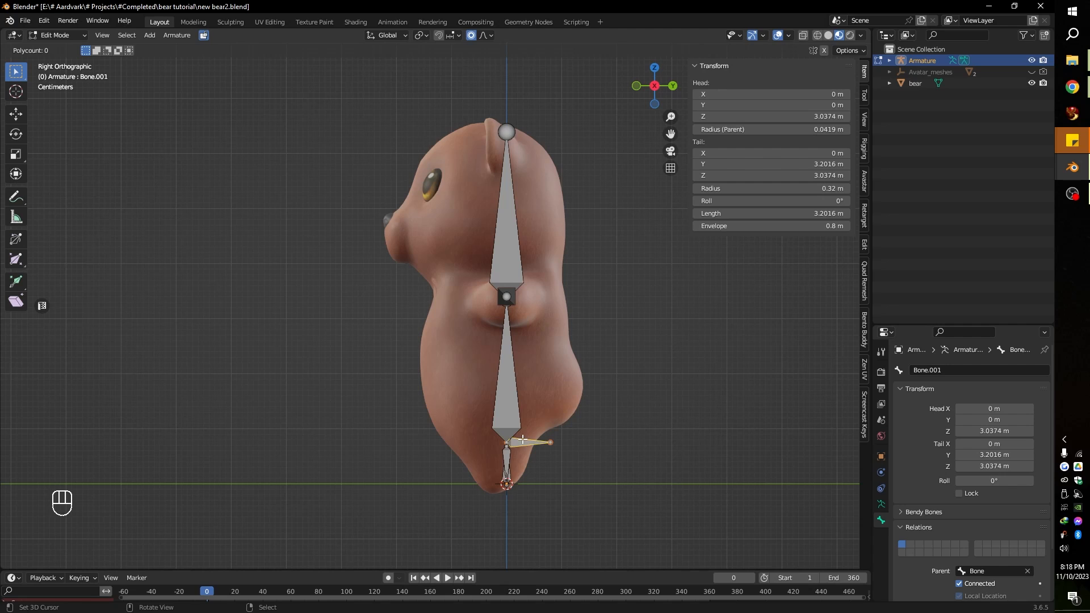
pyautogui.click(959, 584)
pyautogui.press('g')
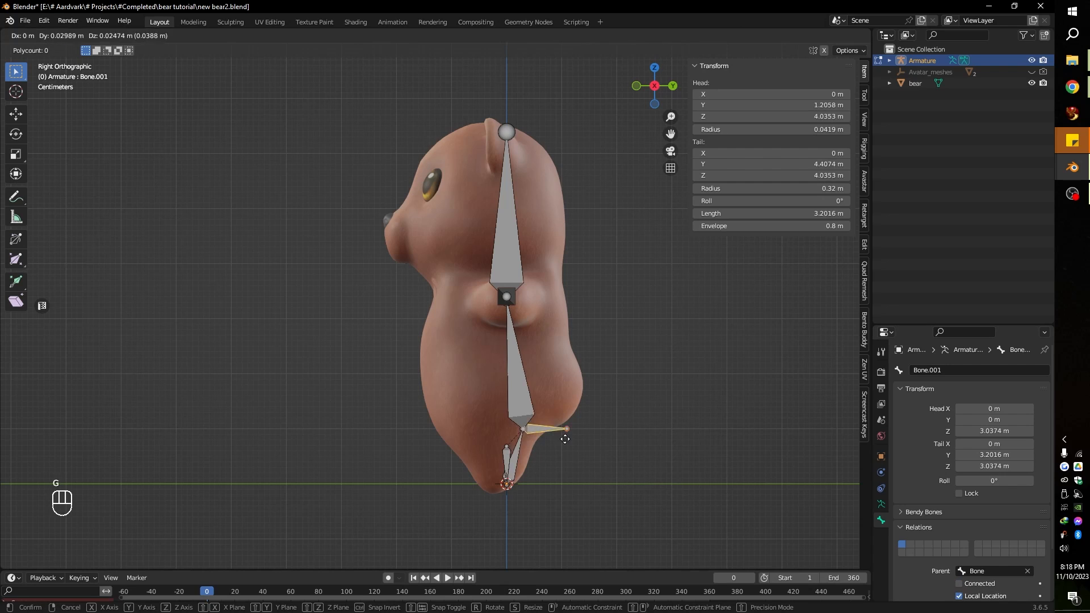
pyautogui.rightClick(537, 441)
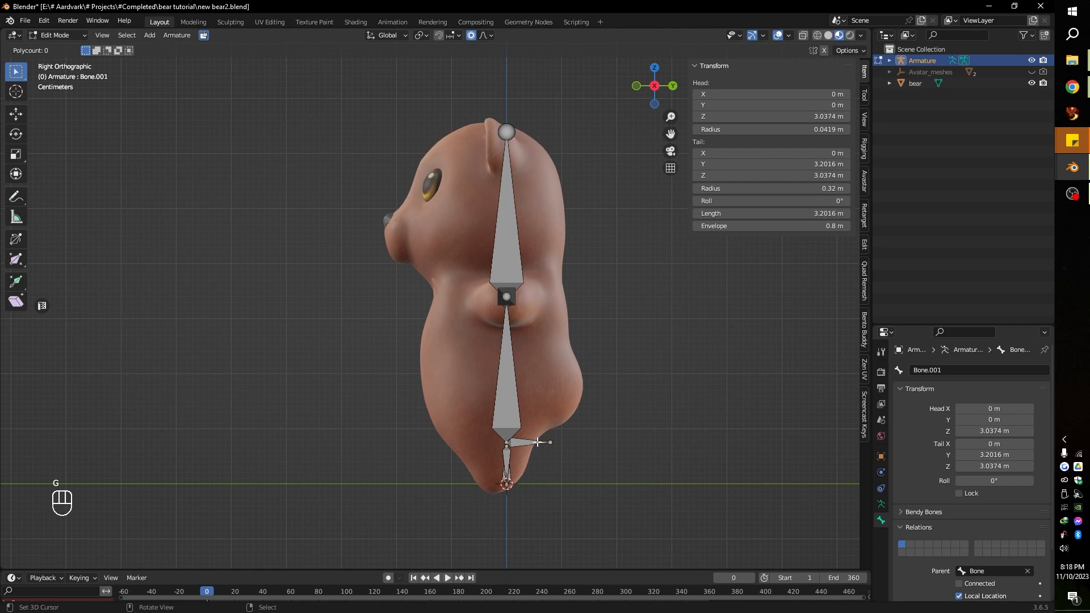
pyautogui.press('g')
pyautogui.click(606, 398)
# Scale the rear bone down to about 2.7 m long and shift it so its tail reaches the rear's surface
pyautogui.press('s')
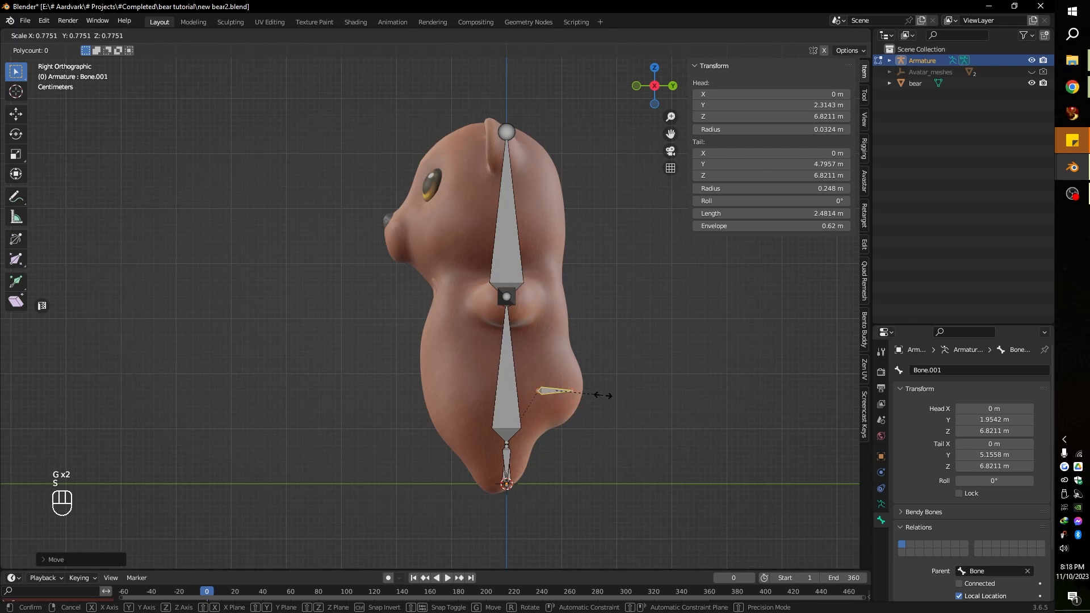
pyautogui.click(605, 396)
pyautogui.press('g')
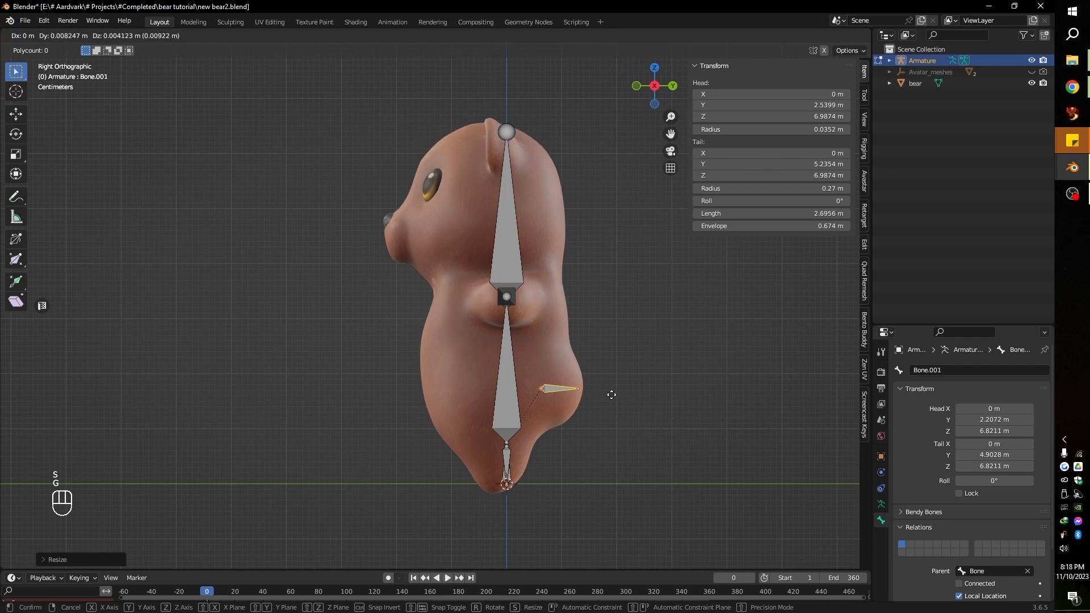
pyautogui.click(610, 396)
# Rename the bone in the bear's rear as "butt"
pyautogui.click(953, 369)
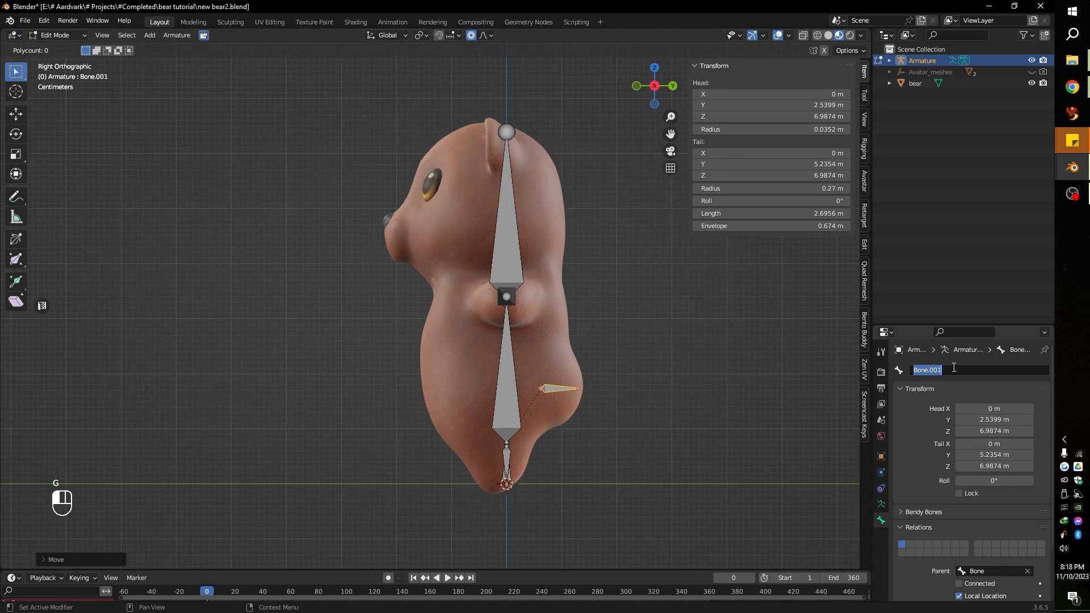
pyautogui.write('butt')
pyautogui.press('Return')
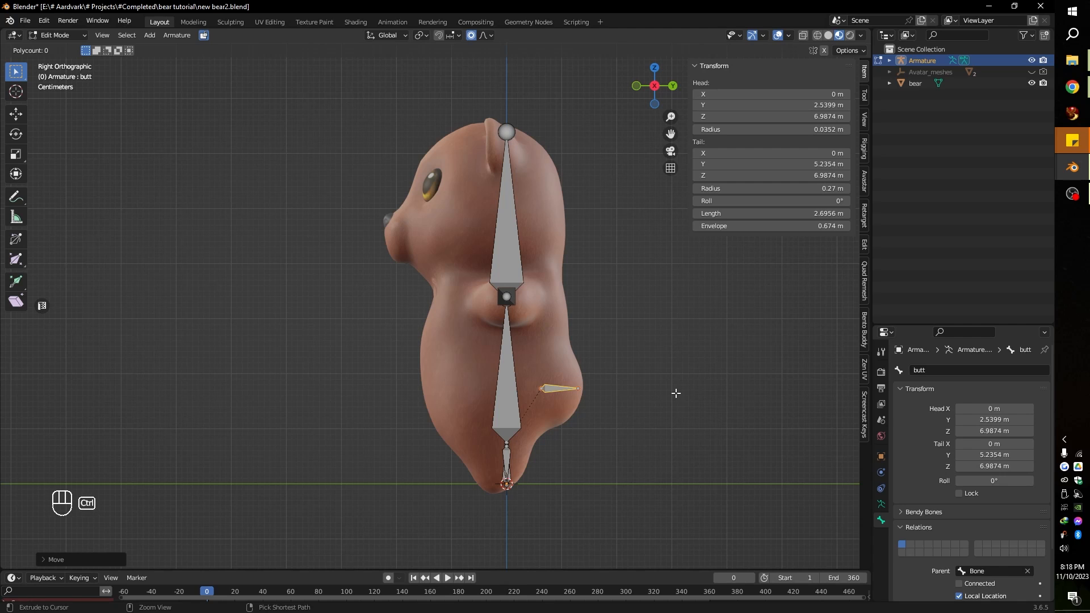
pyautogui.press('ctrl+KP_1')
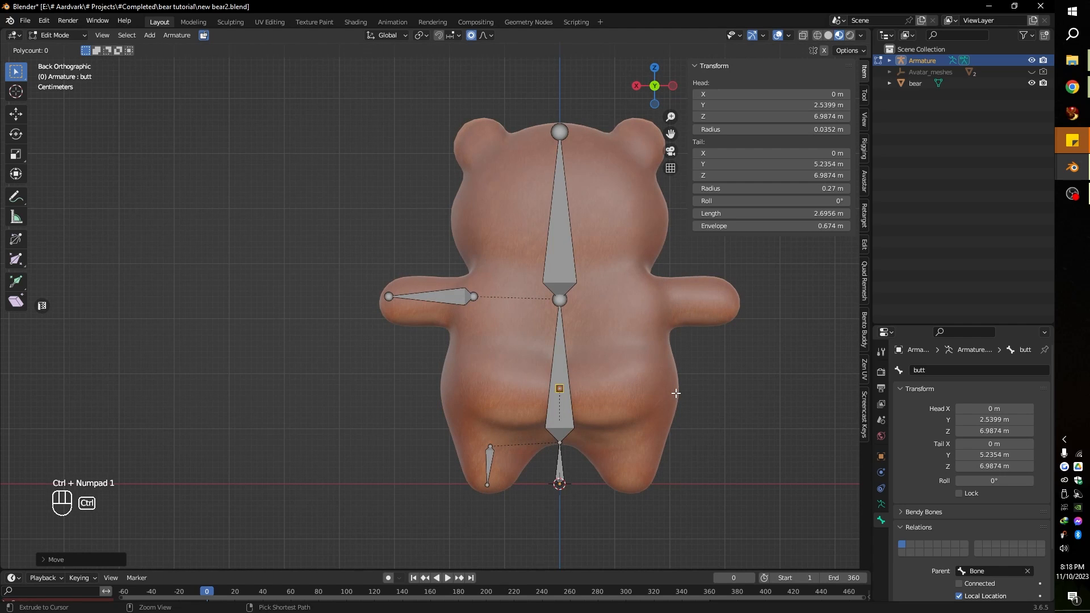
pyautogui.press('KP_9')
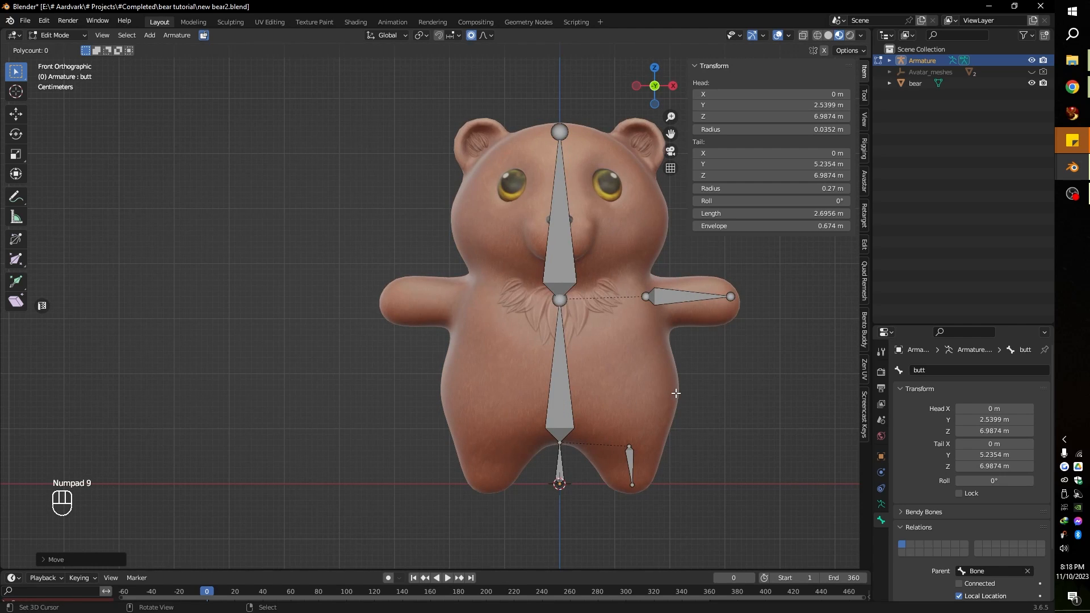
pyautogui.press('KP_9')
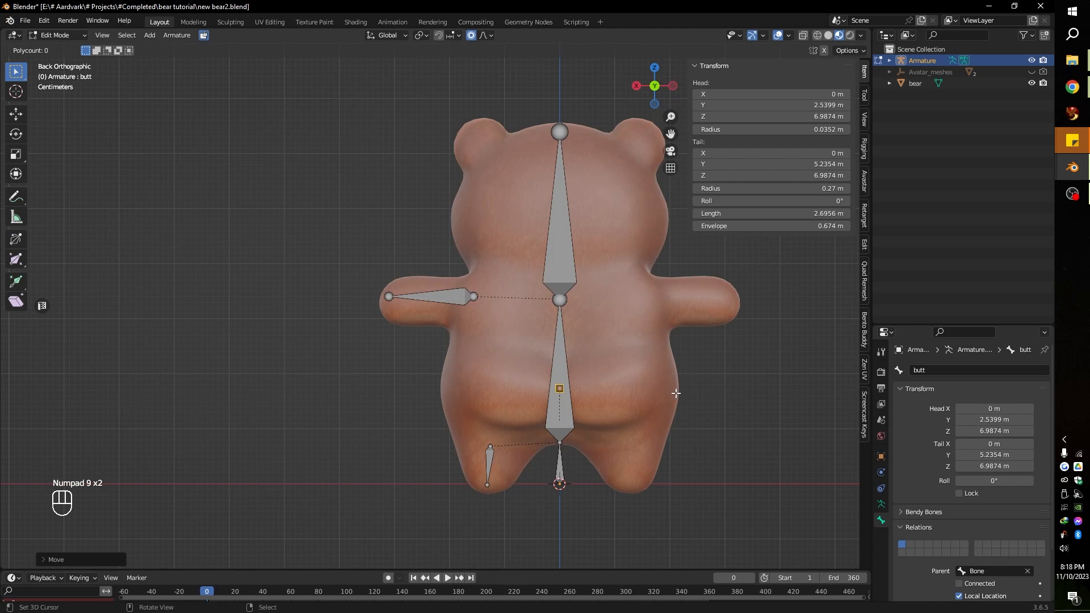
pyautogui.moveTo(673, 359); pyautogui.dragTo(688, 408, button='middle')
pyautogui.moveTo(607, 383); pyautogui.dragTo(756, 293, button='middle')
# In the front view, rename the bone inside the bear's arm as "arm L"
pyautogui.press('KP_1')
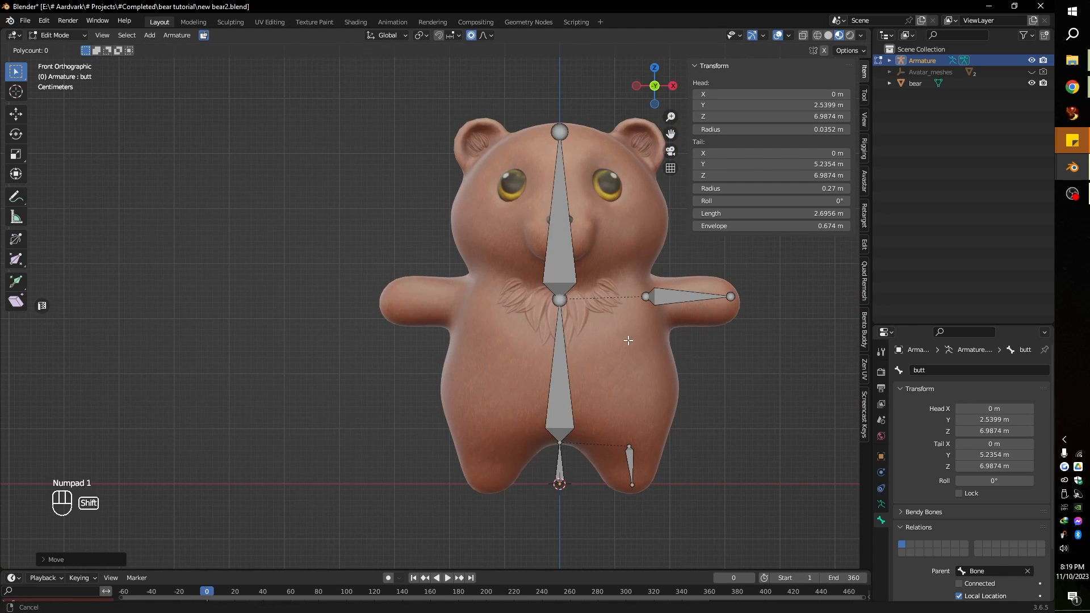
pyautogui.keyDown('shift'); pyautogui.moveTo(628, 341); pyautogui.dragTo(565, 357, button='middle'); pyautogui.keyUp('shift')
pyautogui.rightClick(621, 316)
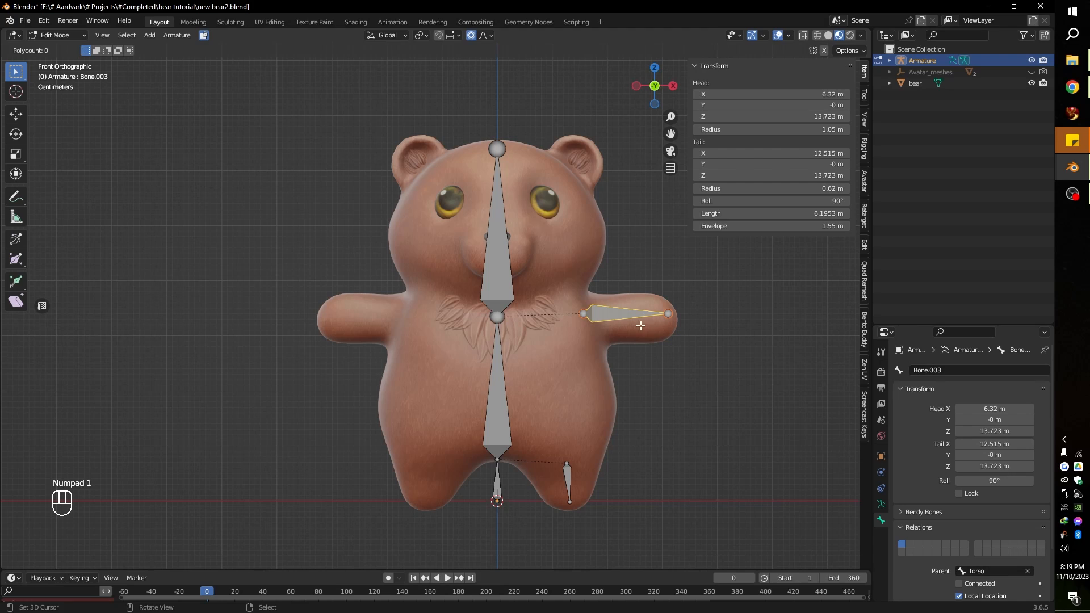
pyautogui.click(969, 369)
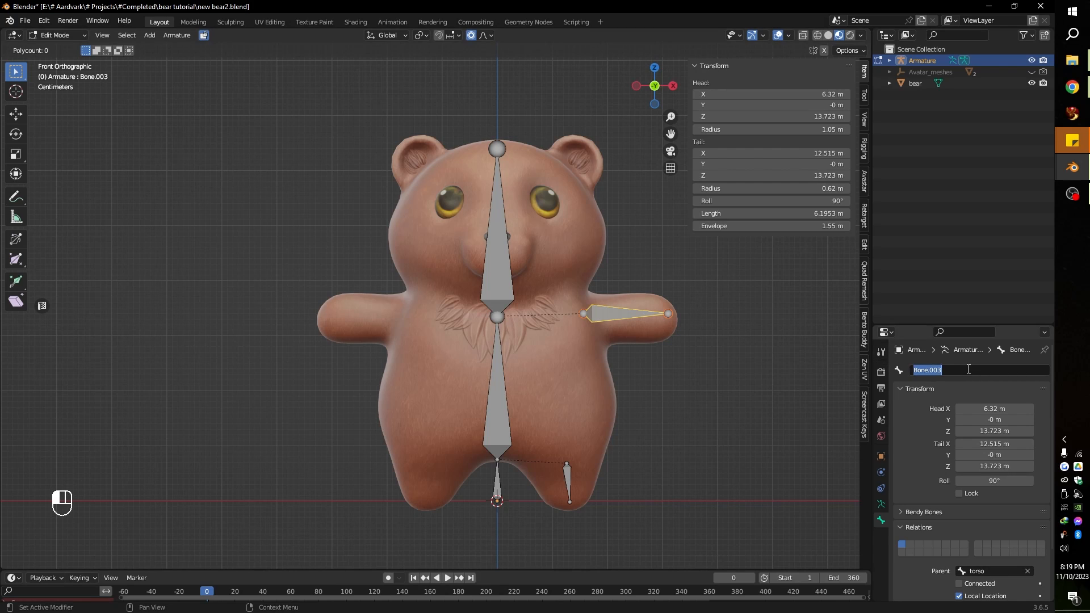
pyautogui.write('arm L')
pyautogui.press('Return')
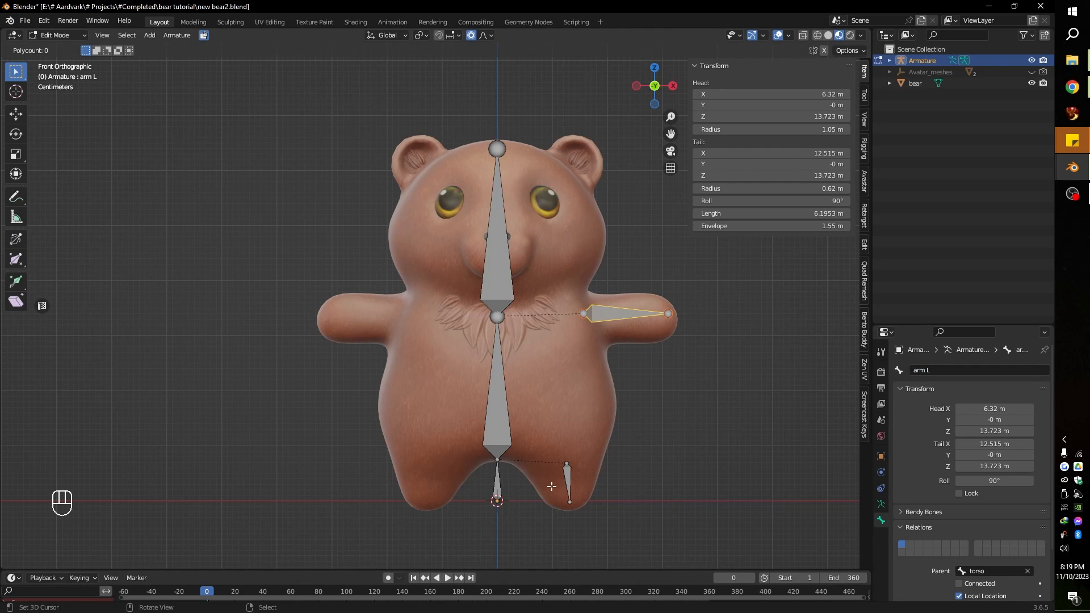
# Extrude a bone about 3.5 m long along X from the head bone's tip toward the ear on the arm bone's side
pyautogui.rightClick(566, 467)
pyautogui.rightClick(597, 319)
pyautogui.rightClick(510, 235)
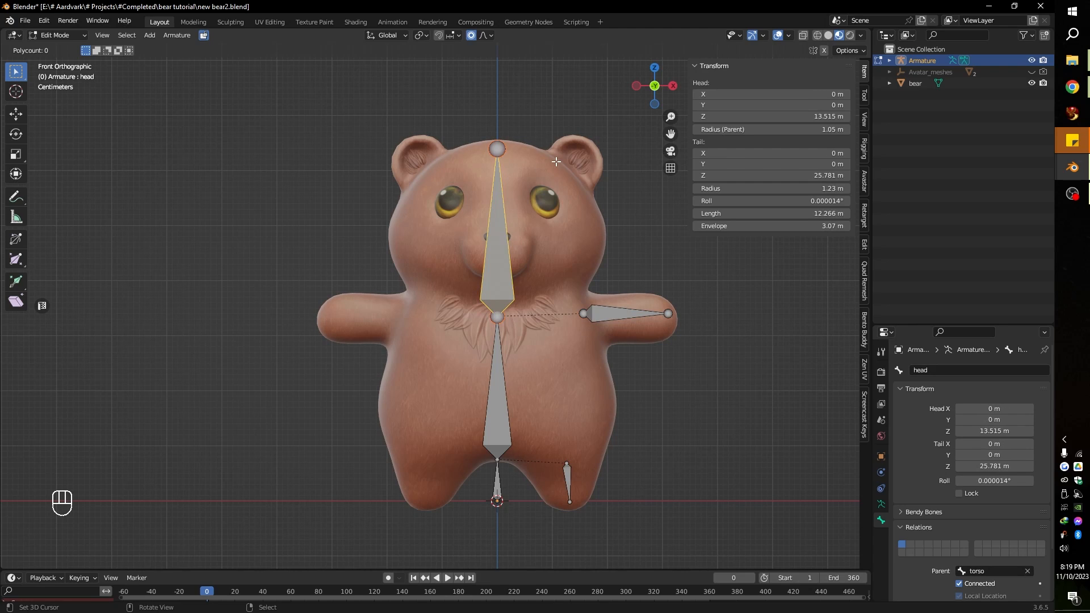
pyautogui.rightClick(499, 149)
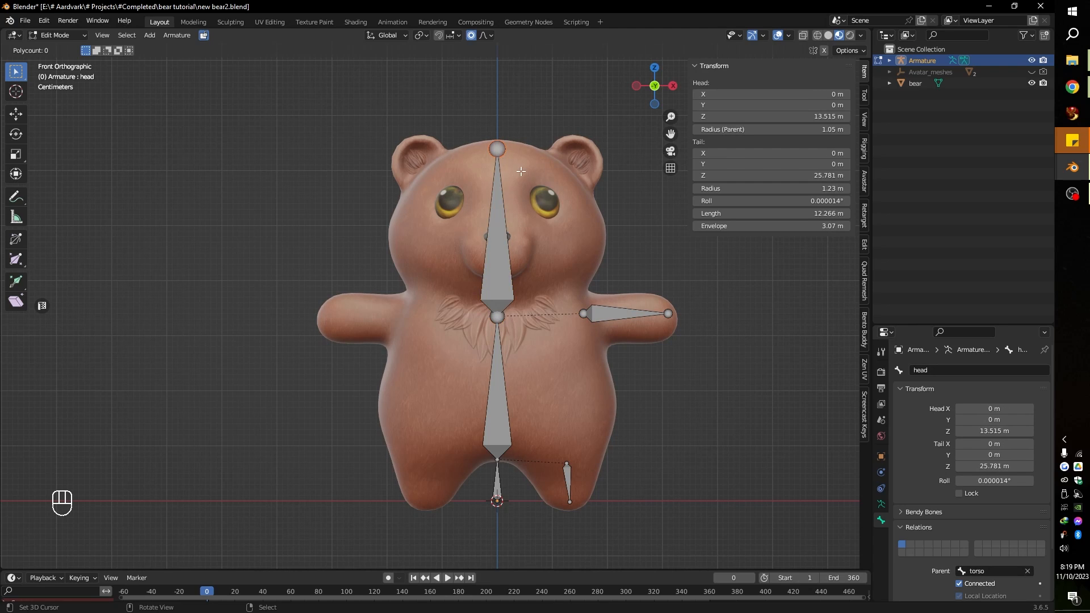
pyautogui.press('e')
pyautogui.press('x')
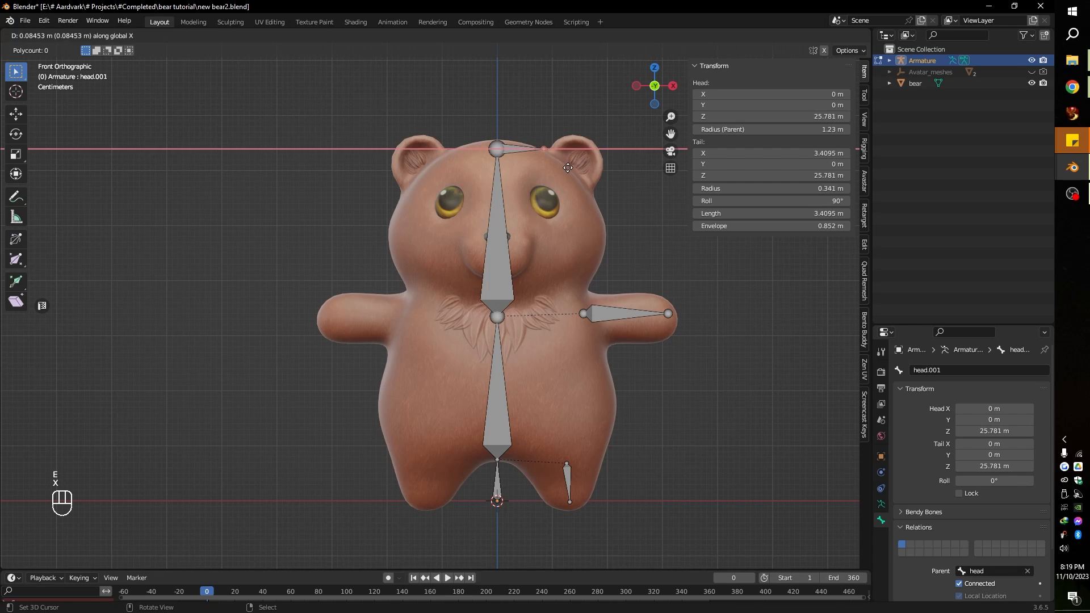
pyautogui.click(569, 167)
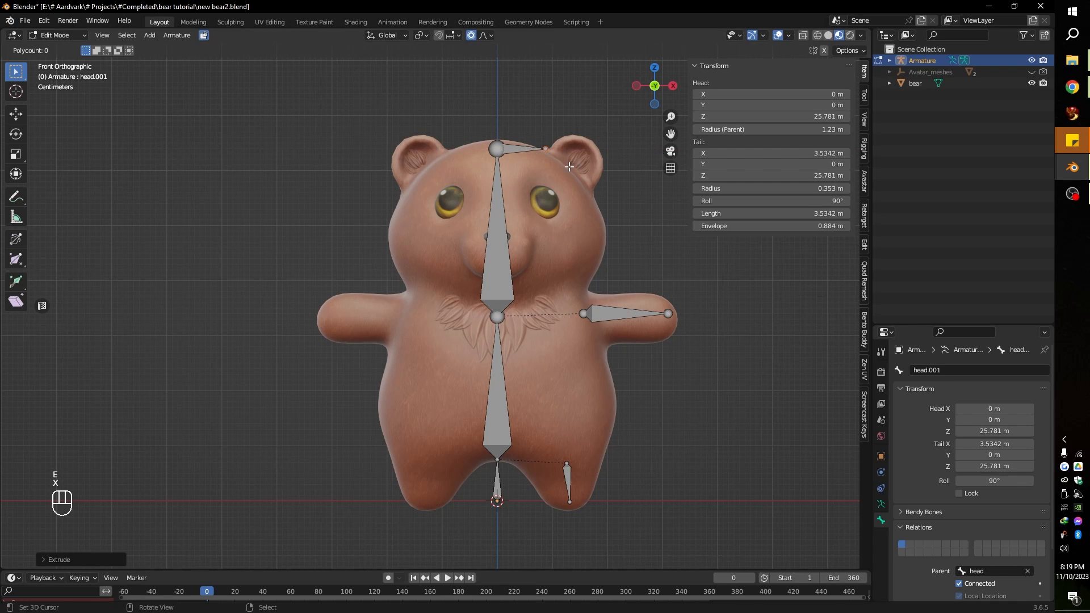
# Disconnect the new bone from the head bone and move it over to the bear's ear
pyautogui.click(958, 583)
pyautogui.press('g')
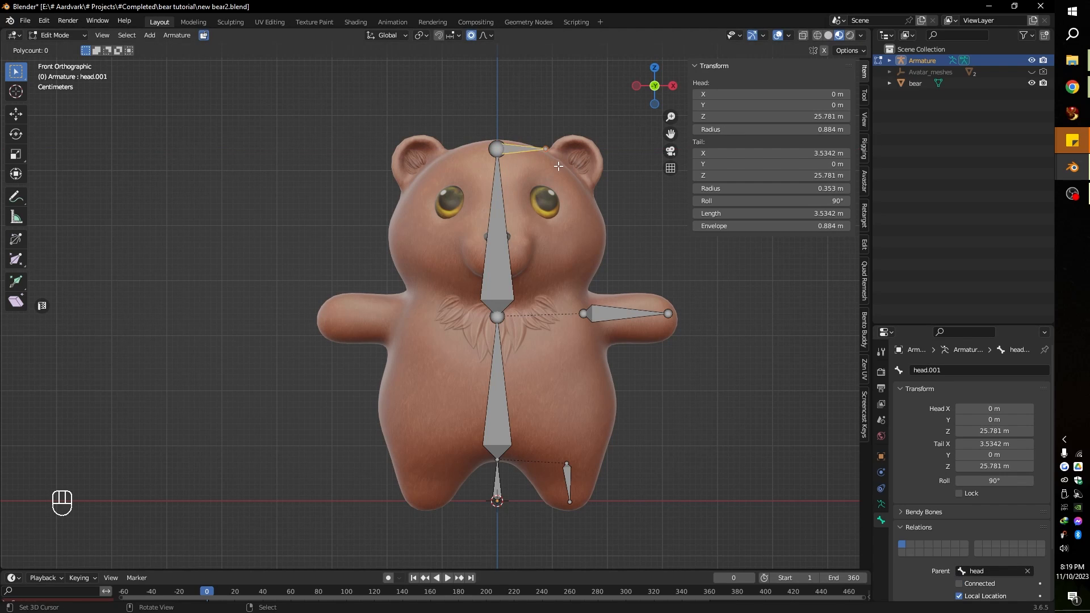
pyautogui.click(616, 176)
# Rotate the ear bone diagonally upward, scale it down to about 1.7 m long, and center it inside the ear
pyautogui.press('r')
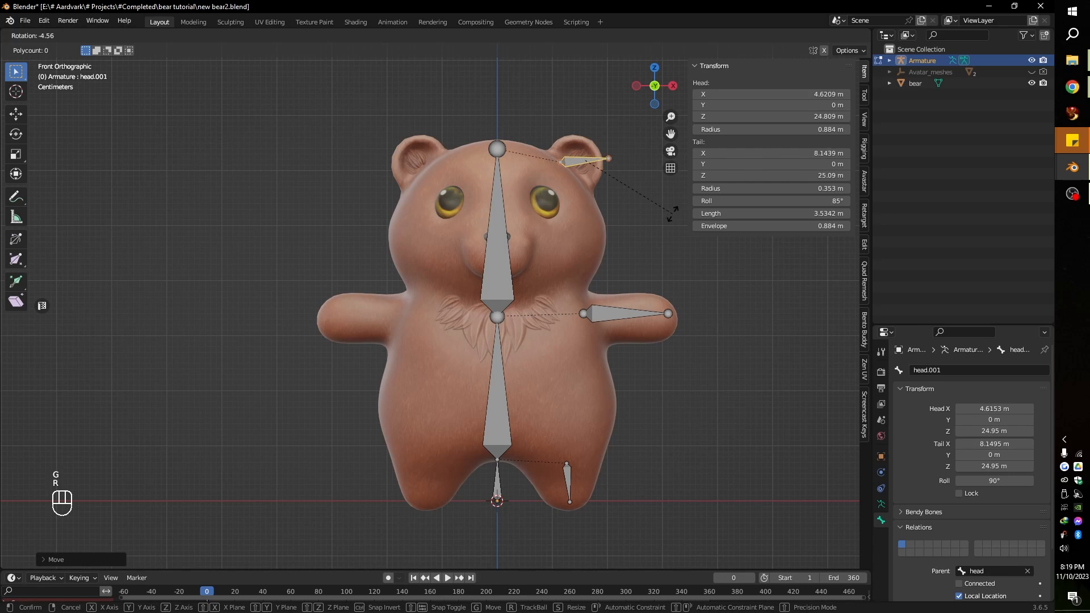
pyautogui.click(658, 153)
pyautogui.press('s')
pyautogui.click(615, 178)
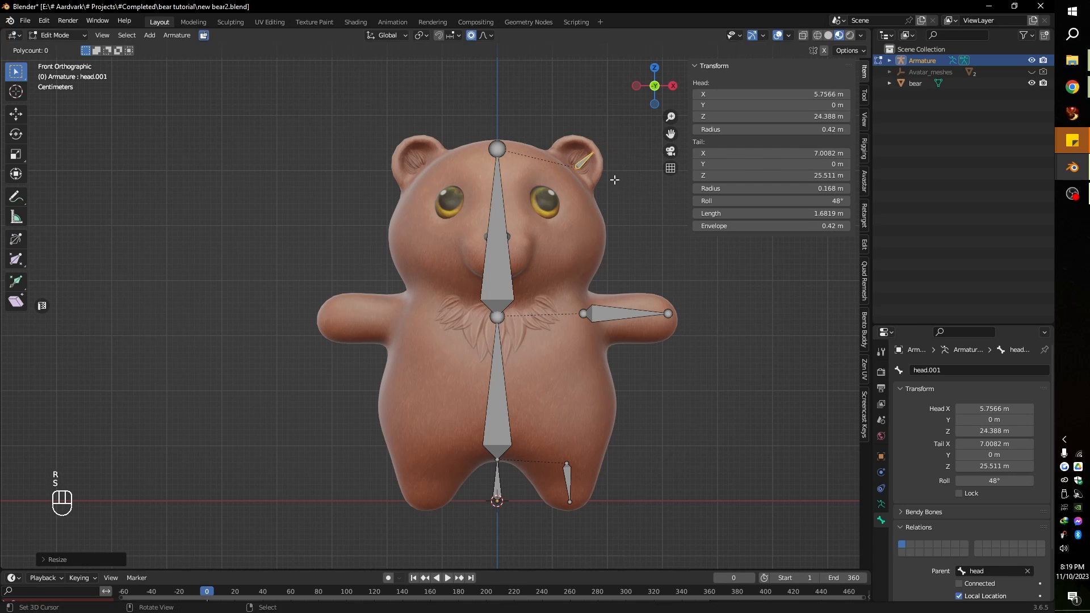
pyautogui.press('g')
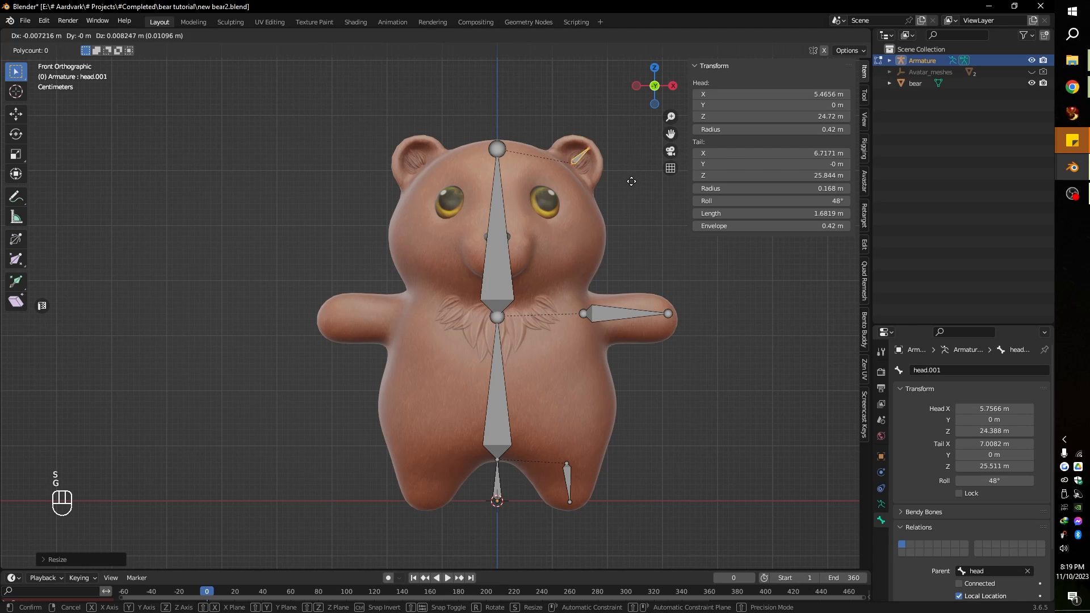
pyautogui.click(630, 178)
# Rename the bone inside the bear's ear as "ear L"
pyautogui.click(956, 370)
pyautogui.write('ear L')
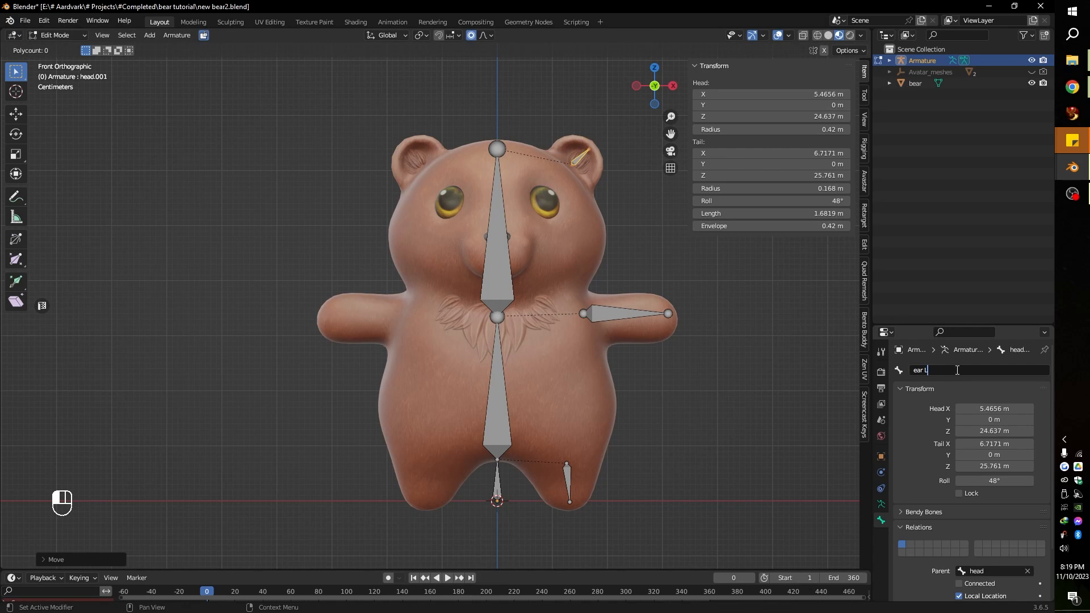
pyautogui.press('Return')
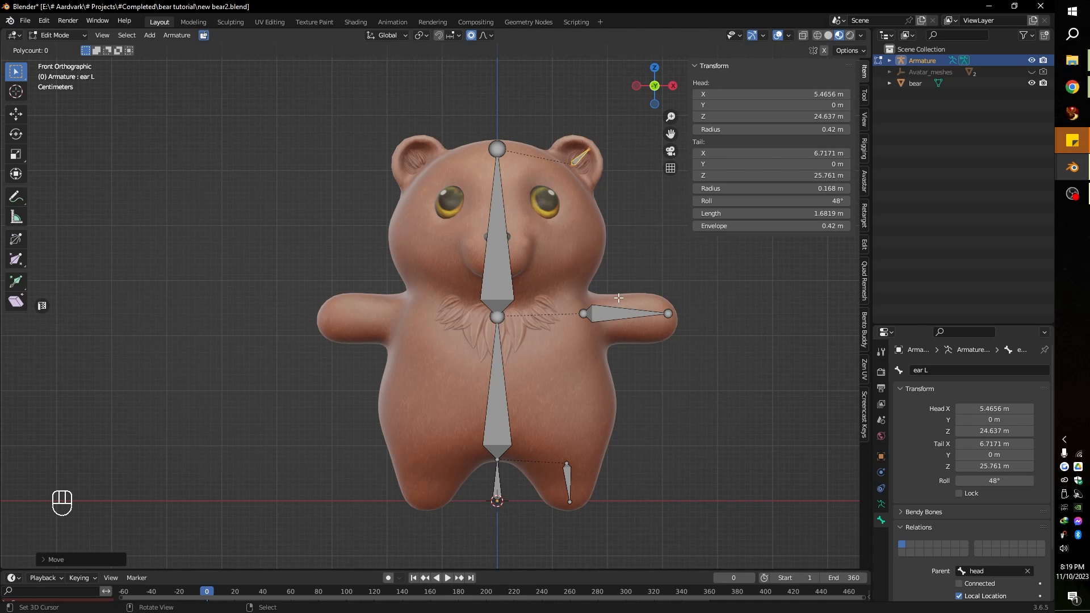
# Select all bones and symmetrize them to mirror the left ear, arm and leg bones
pyautogui.press('a')
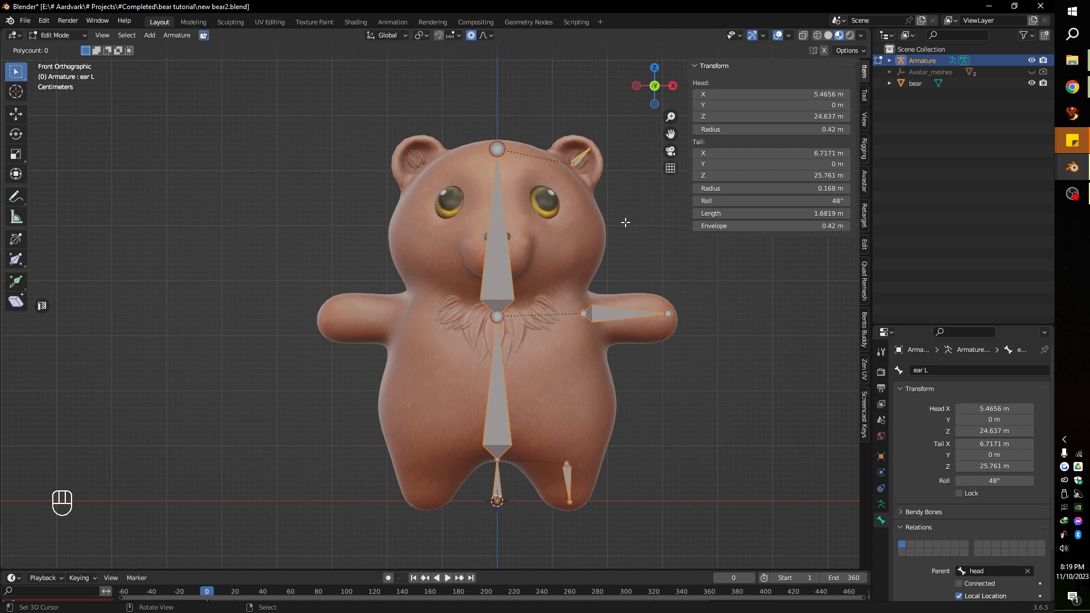
pyautogui.press('w')
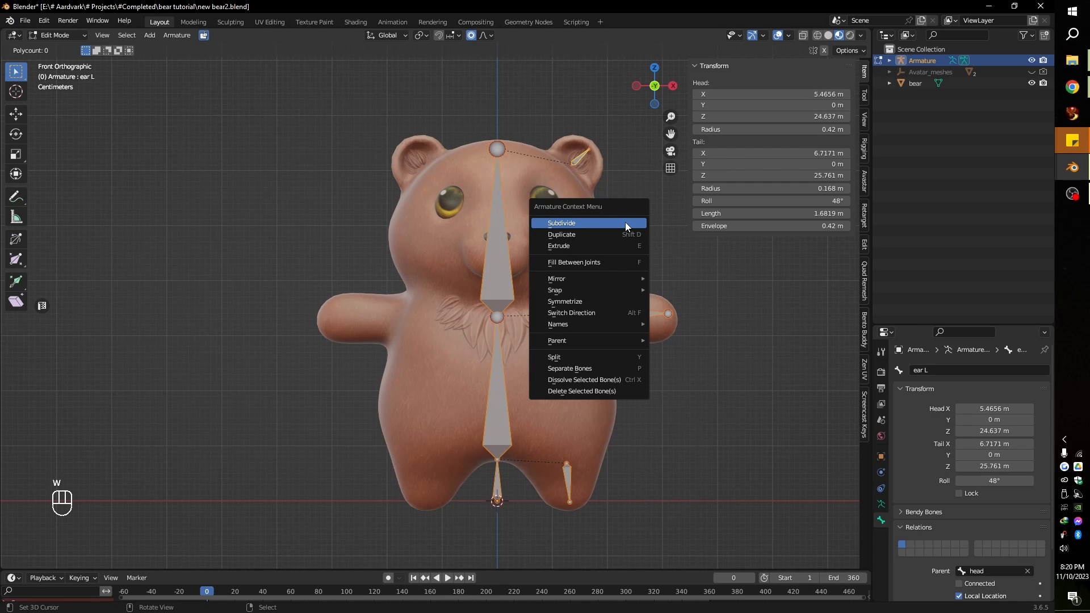
pyautogui.click(605, 305)
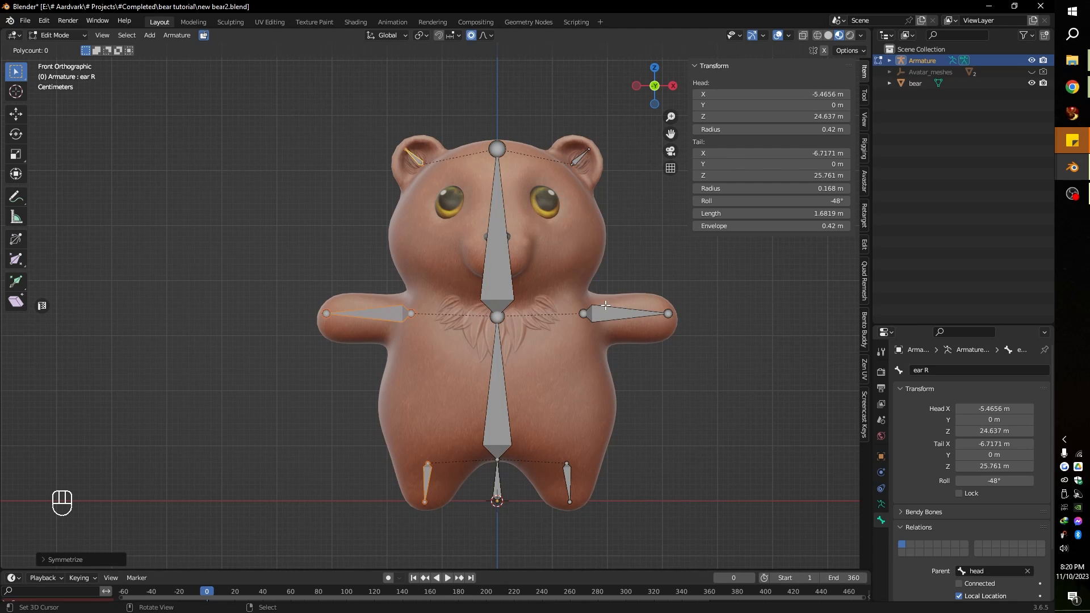
# Inspect the names of the mirrored ear, arm and leg bones
pyautogui.click(420, 158)
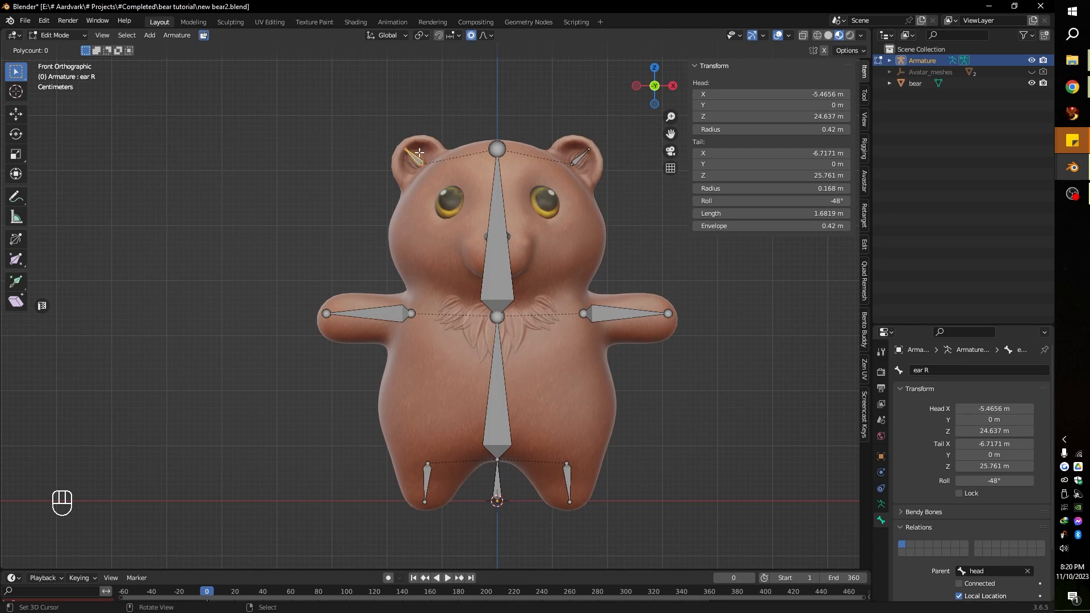
pyautogui.click(384, 311)
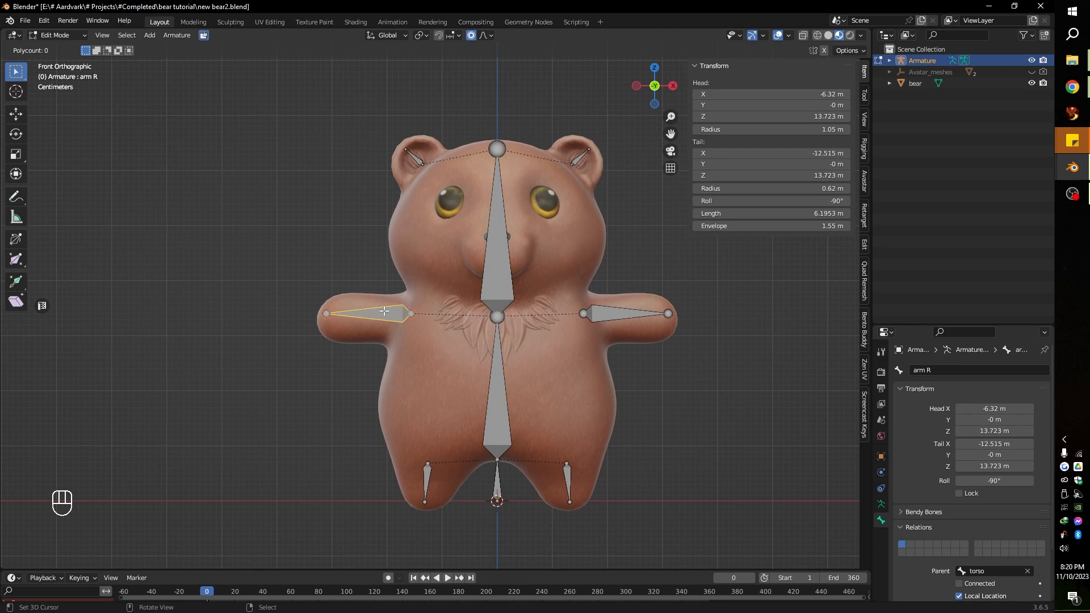
pyautogui.click(424, 489)
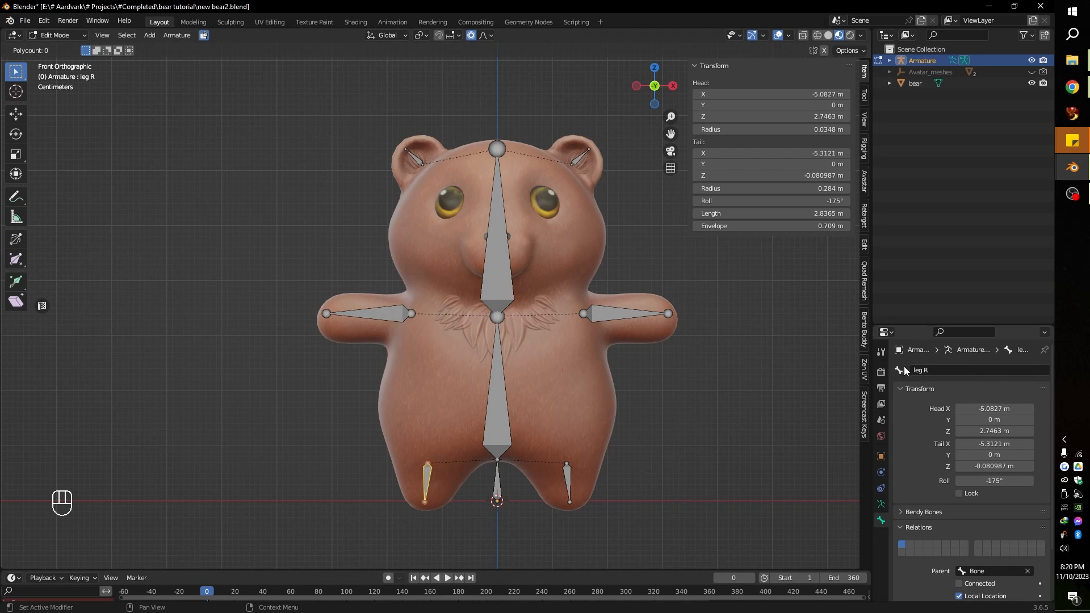
# Undo the bone symmetrizing and the selections made around it
pyautogui.hotkey('ctrl', 'z')
pyautogui.hotkey('ctrl', 'z')
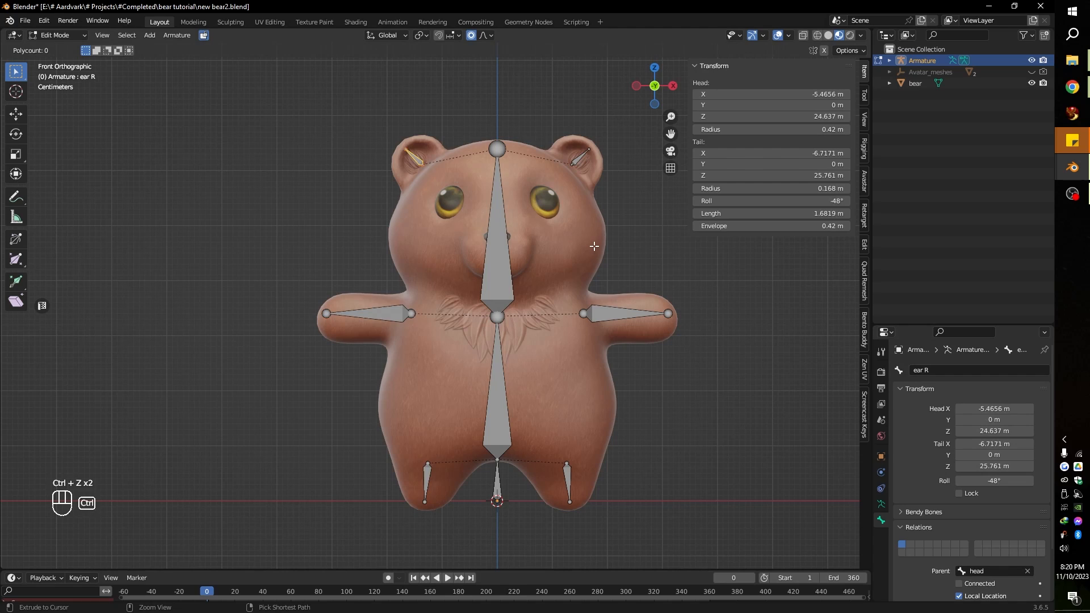
pyautogui.hotkey('ctrl', 'z')
pyautogui.hotkey('ctrl', 'z')
pyautogui.hotkey('ctrl', 'z')
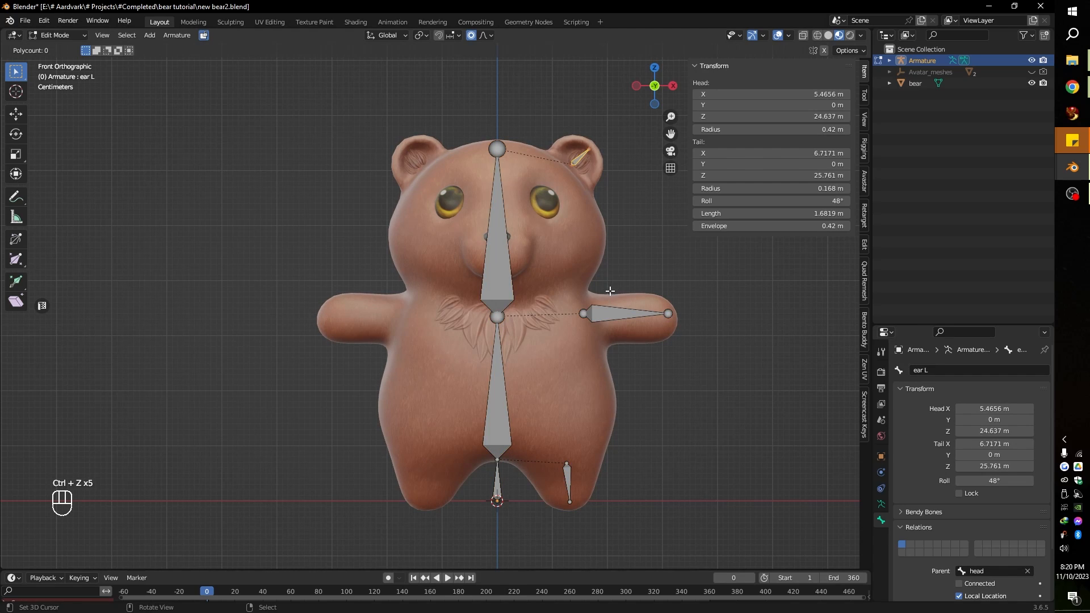
pyautogui.hotkey('ctrl', 'z')
# With the whole armature selected, apply Symmetrize to create the right-side ear, arm and leg bones
pyautogui.press('a')
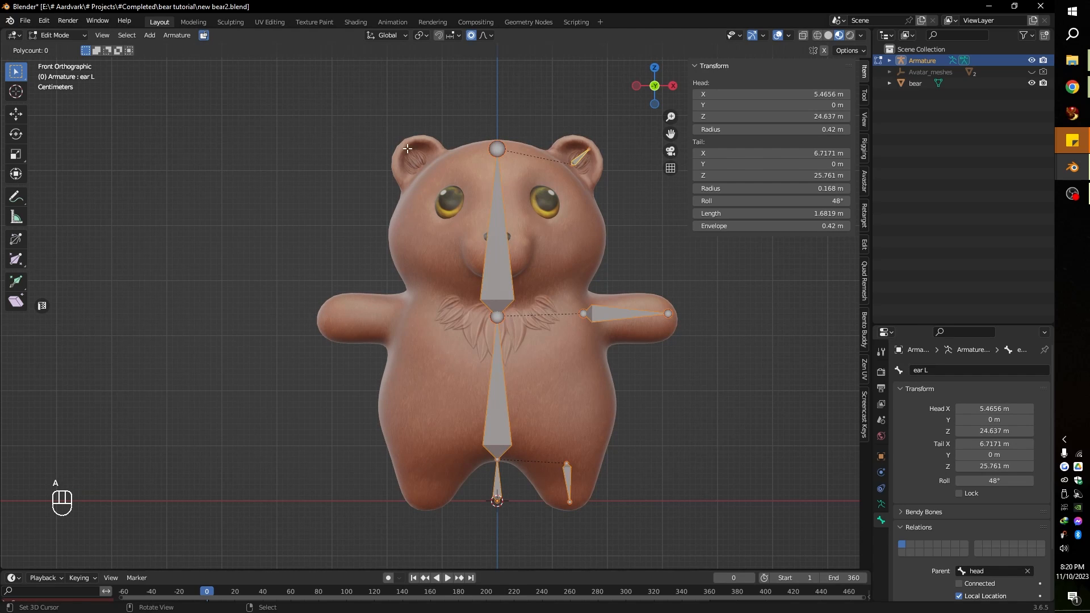
pyautogui.moveTo(339, 92); pyautogui.dragTo(742, 544)
pyautogui.click(177, 35)
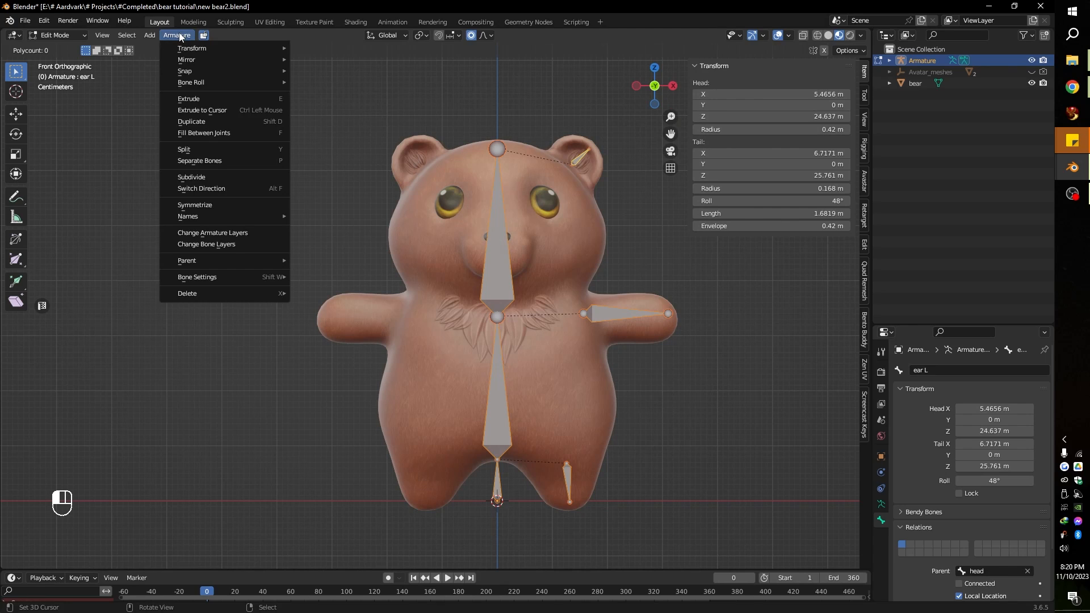
pyautogui.click(207, 208)
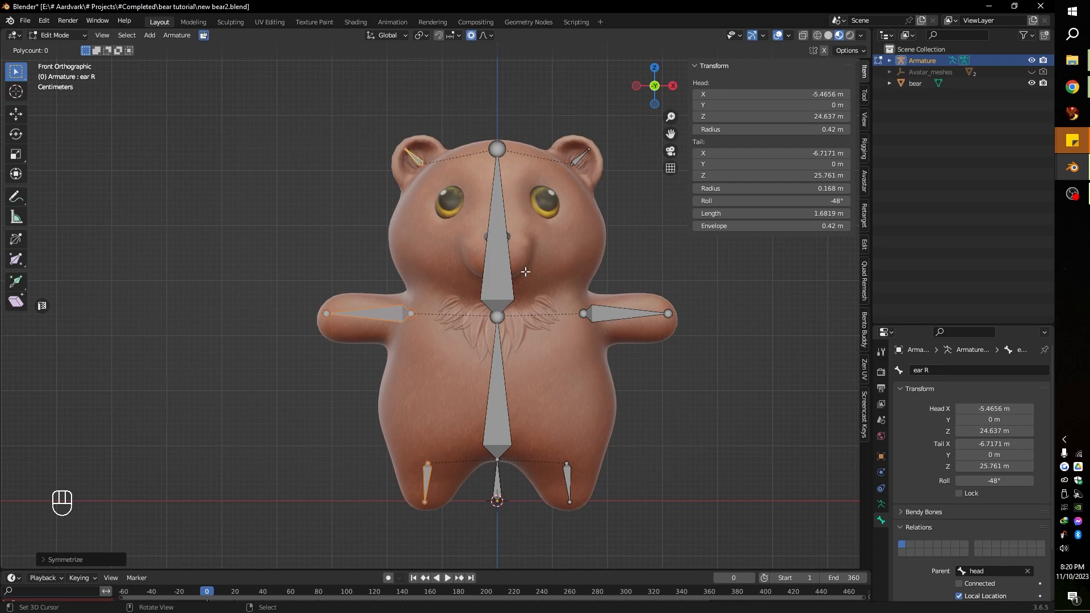
# Undo the last symmetrizing and the bone selection made before it
pyautogui.hotkey('ctrl', 'z')
pyautogui.hotkey('ctrl', 'z')
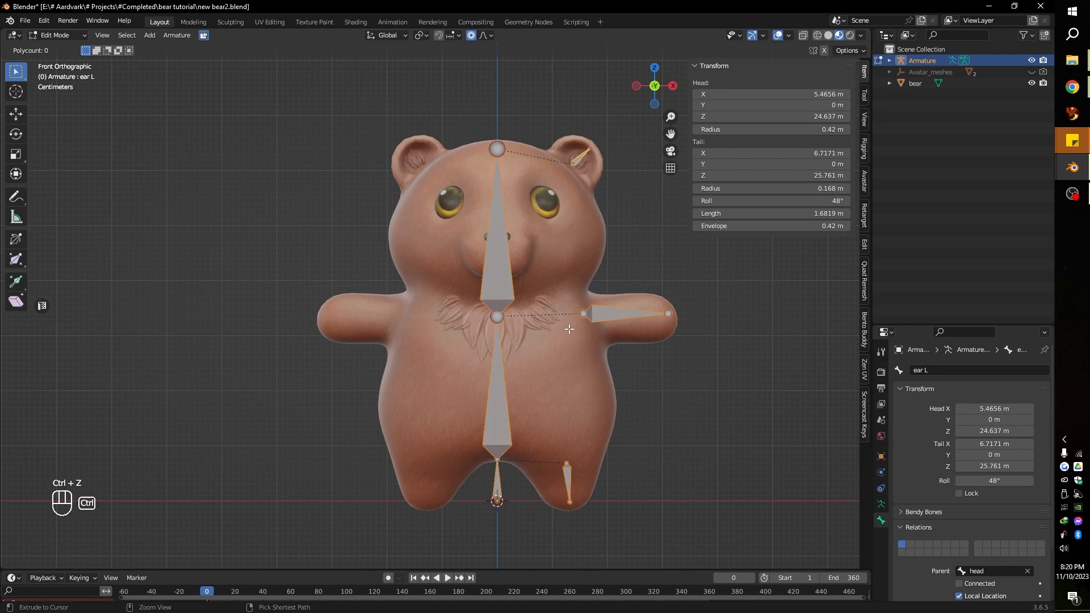
pyautogui.hotkey('ctrl', 'z')
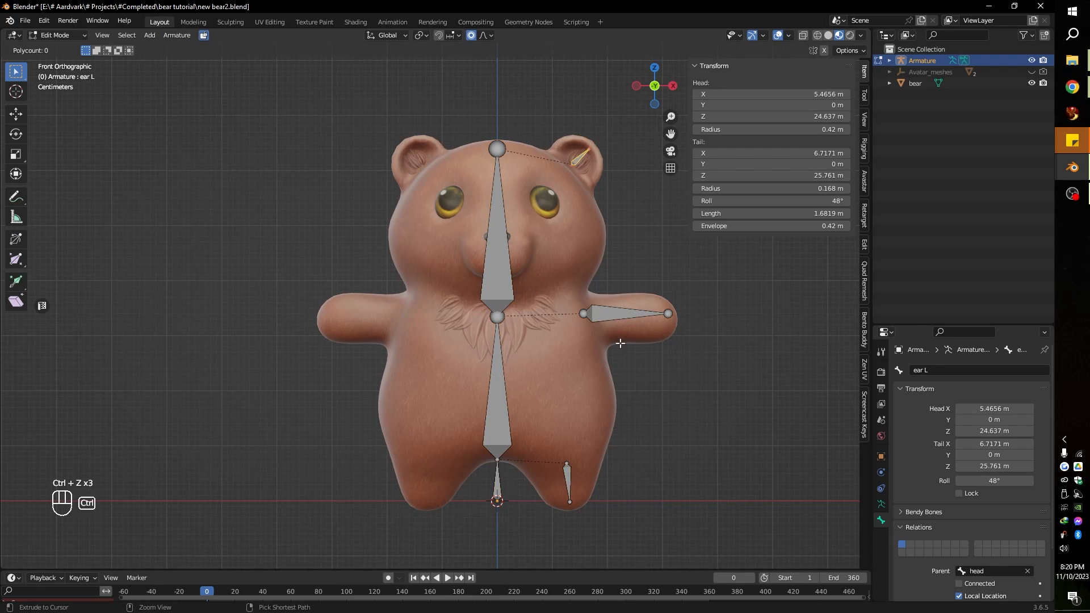
# Symmetrize all bones to create the right-side ear, arm and leg bones, and check the armature in Object Mode
pyautogui.press('a')
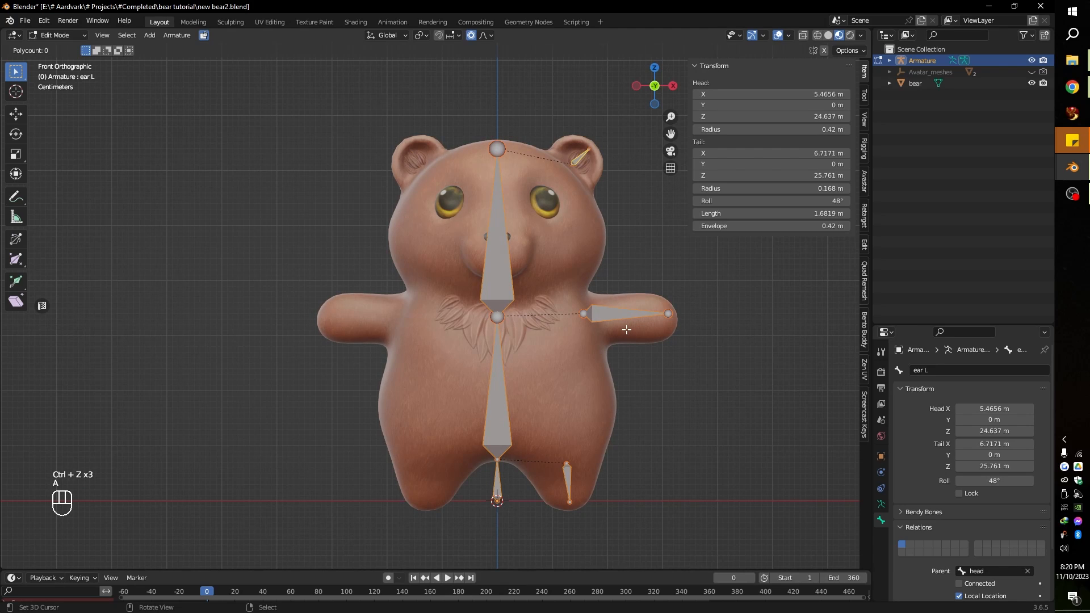
pyautogui.press('w')
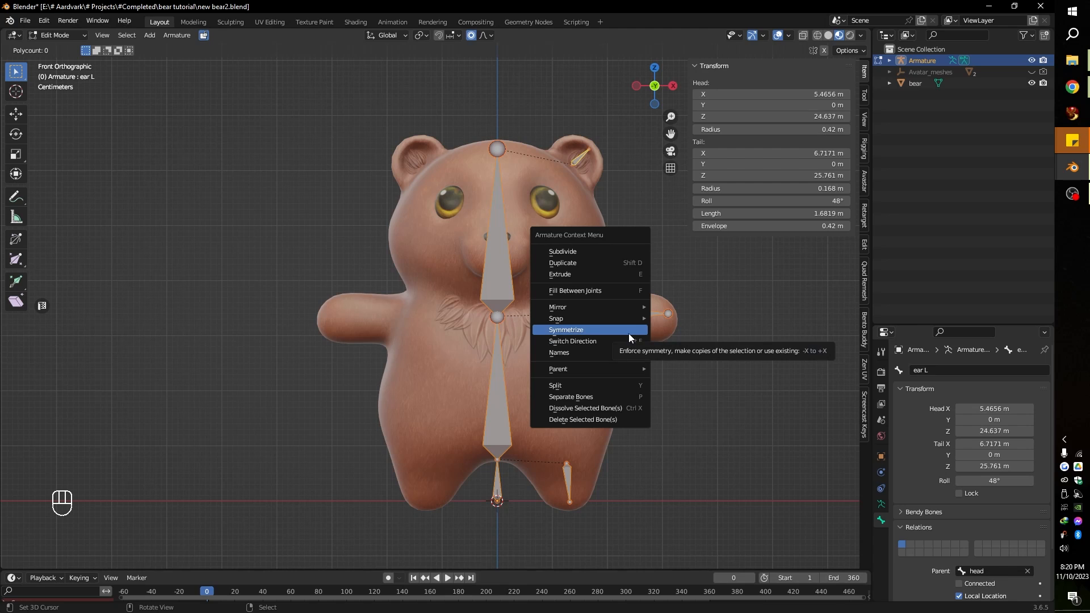
pyautogui.click(628, 333)
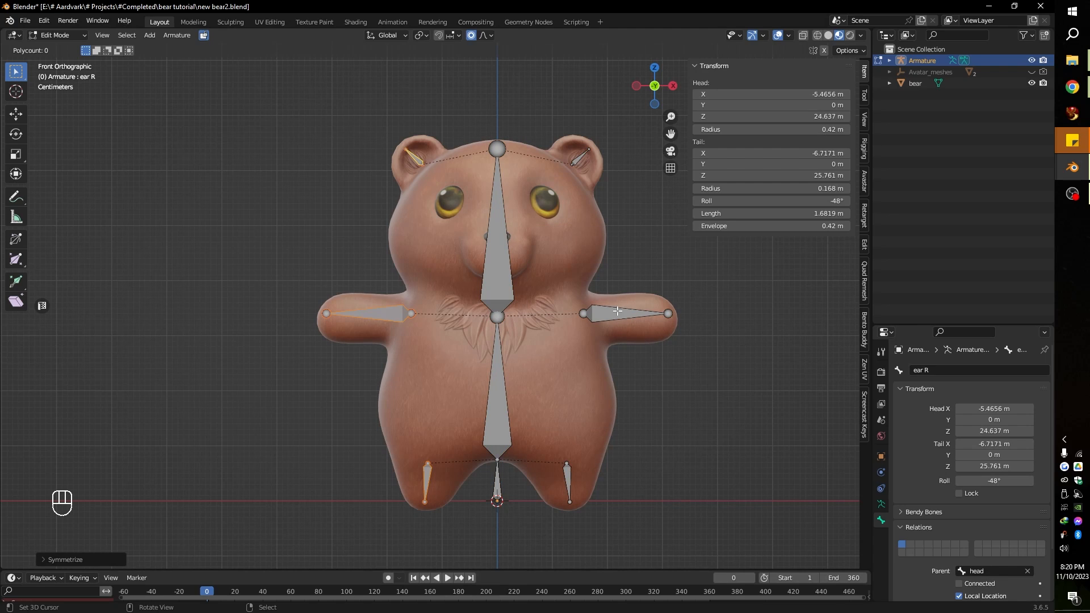
pyautogui.press('Tab')
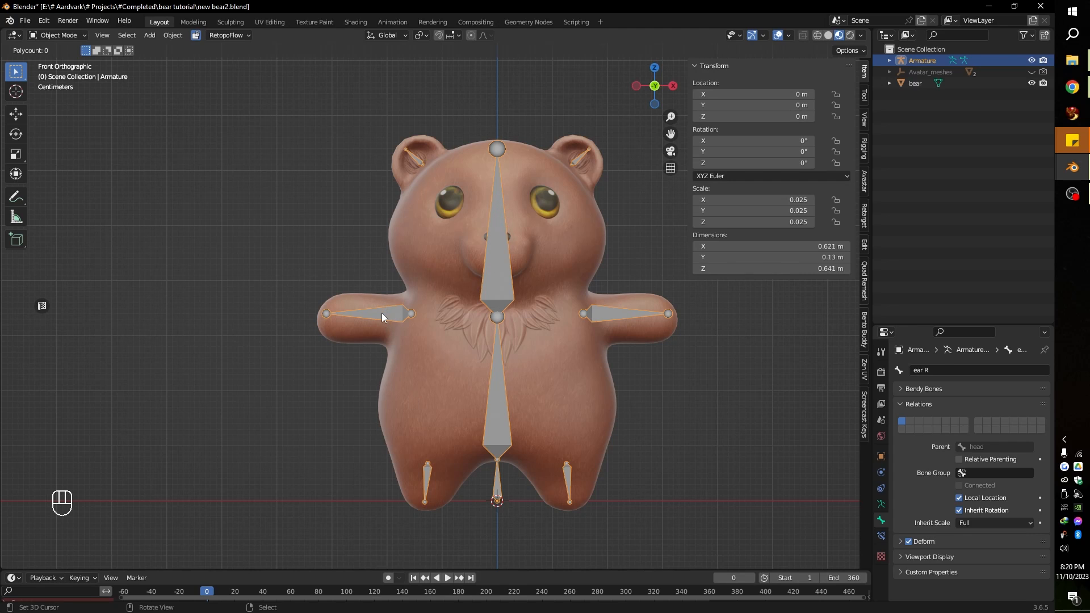
pyautogui.moveTo(523, 499); pyautogui.dragTo(442, 443, button='middle')
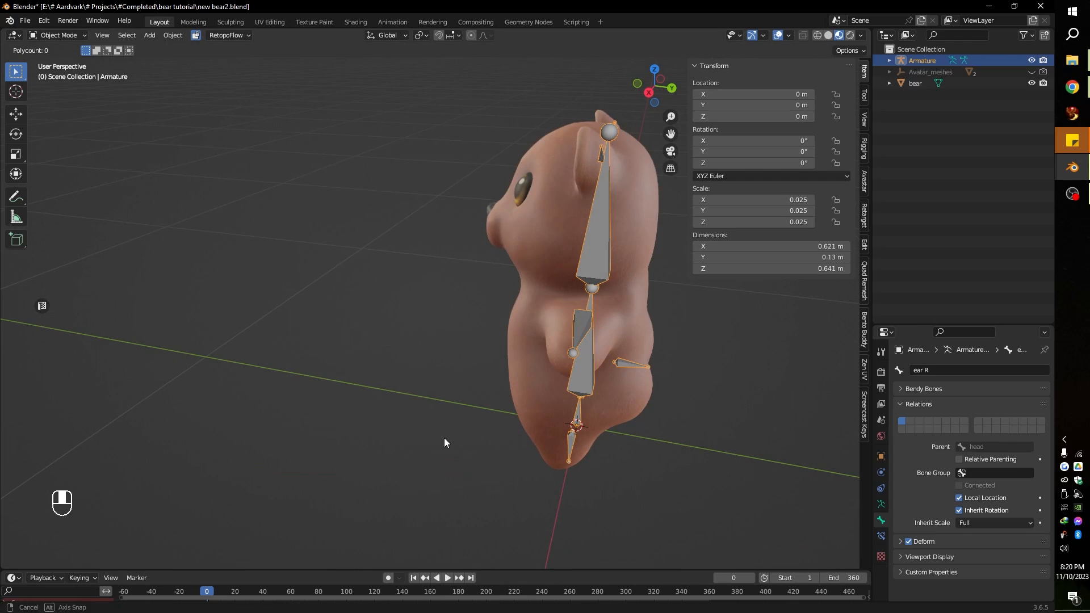
pyautogui.moveTo(690, 383); pyautogui.dragTo(761, 366, button='middle')
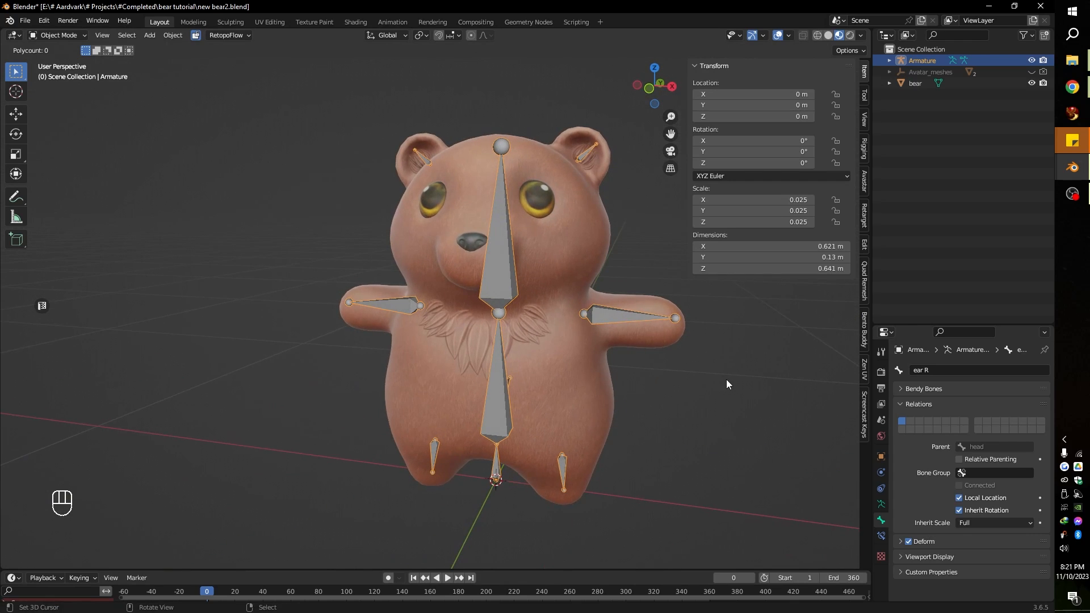
pyautogui.press('KP_1')
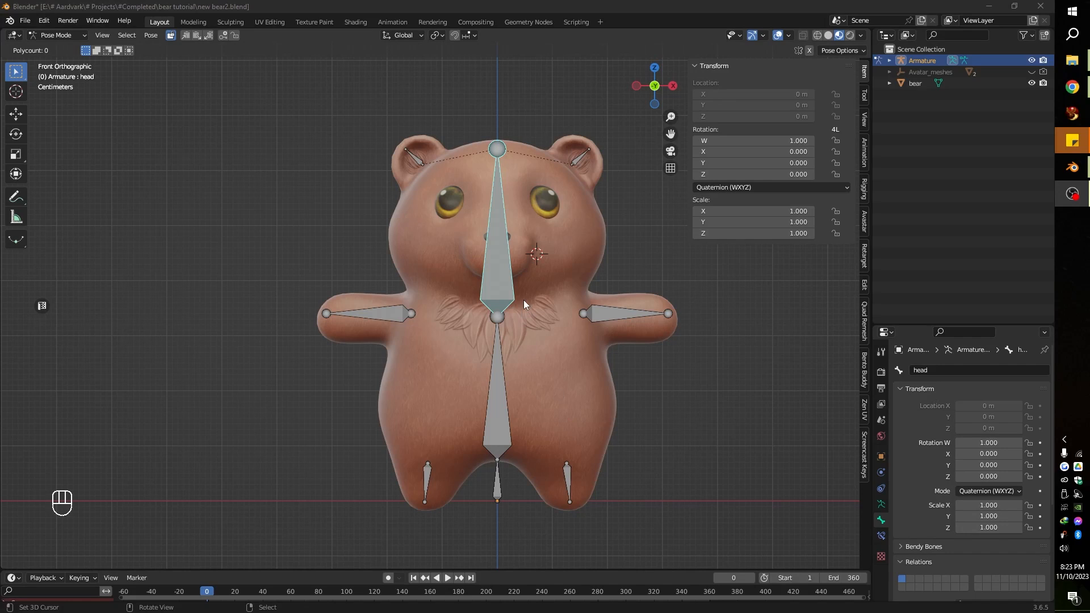
# In Object Mode, parent the bear mesh to the armature with automatic weights
pyautogui.click(560, 371)
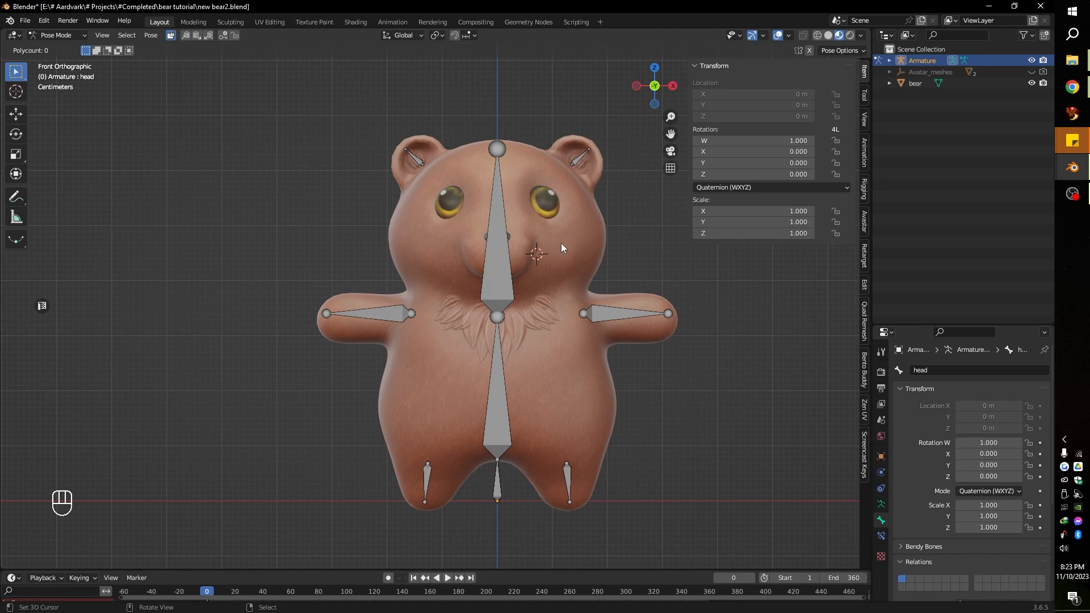
pyautogui.press('Tab')
pyautogui.click(418, 247)
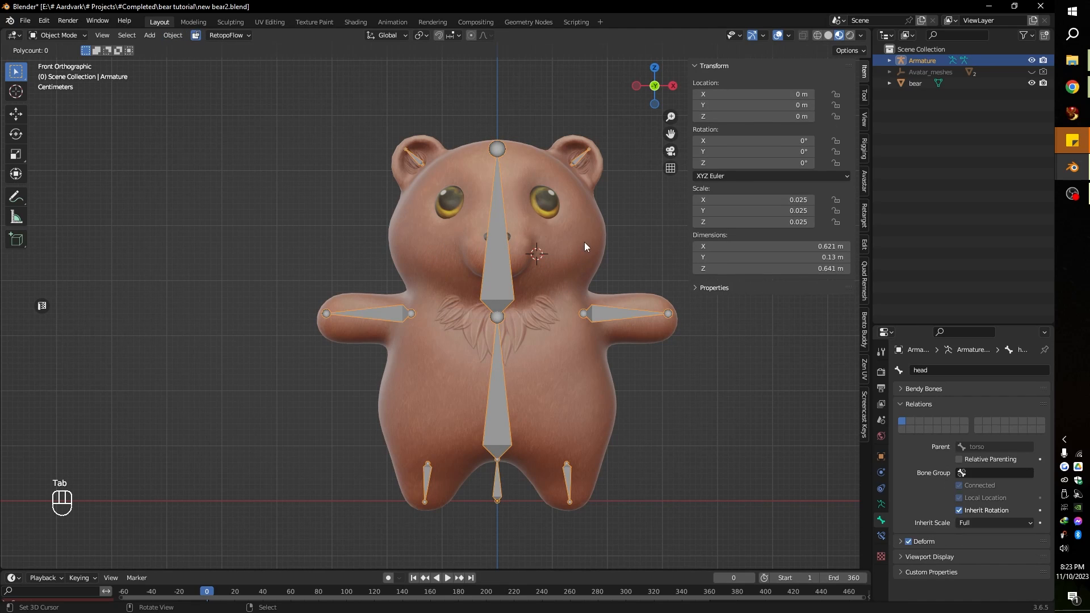
pyautogui.click(584, 239)
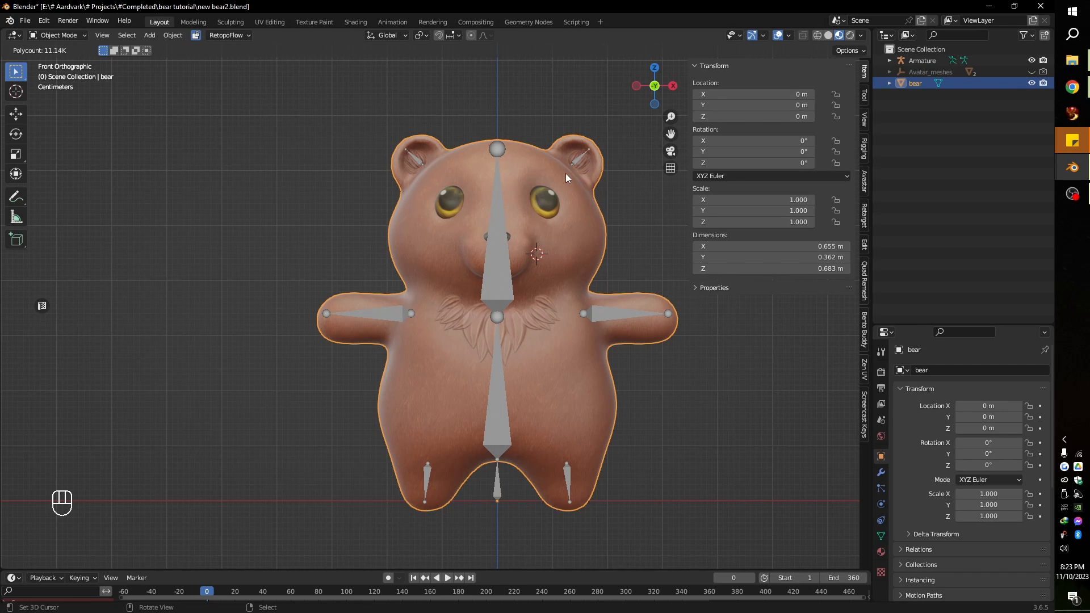
pyautogui.press('shift')
pyautogui.keyDown('shift'); pyautogui.click(503, 278); pyautogui.keyUp('shift')
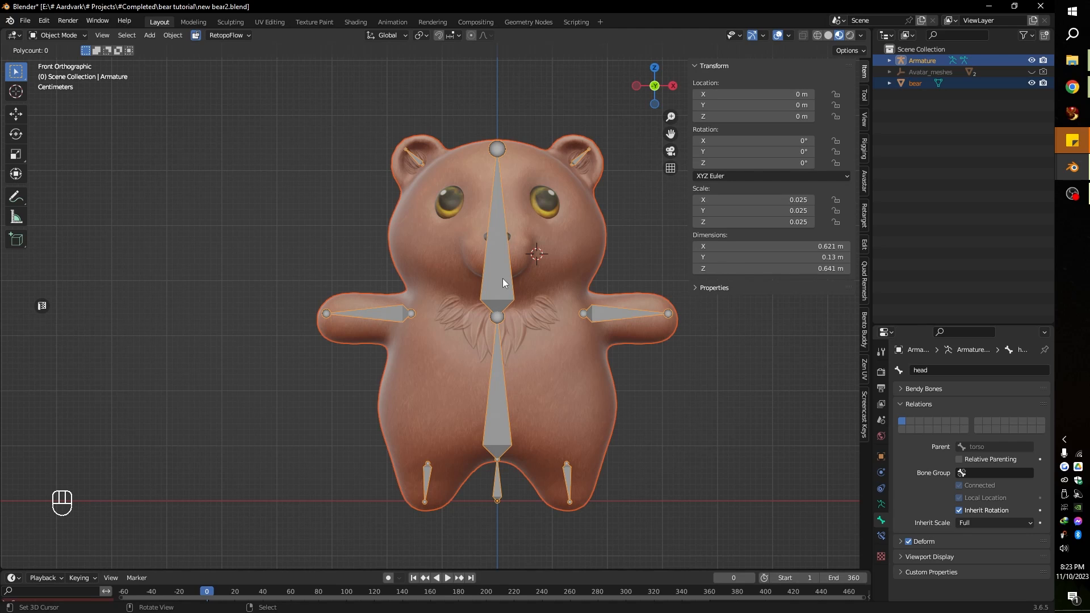
pyautogui.hotkey('ctrl', 'p')
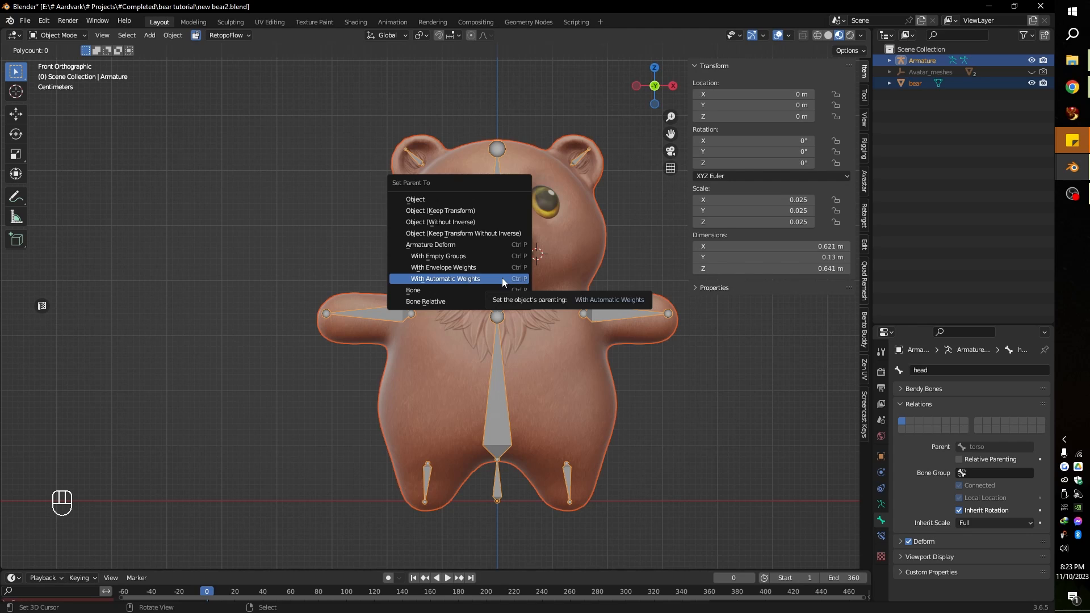
pyautogui.click(502, 278)
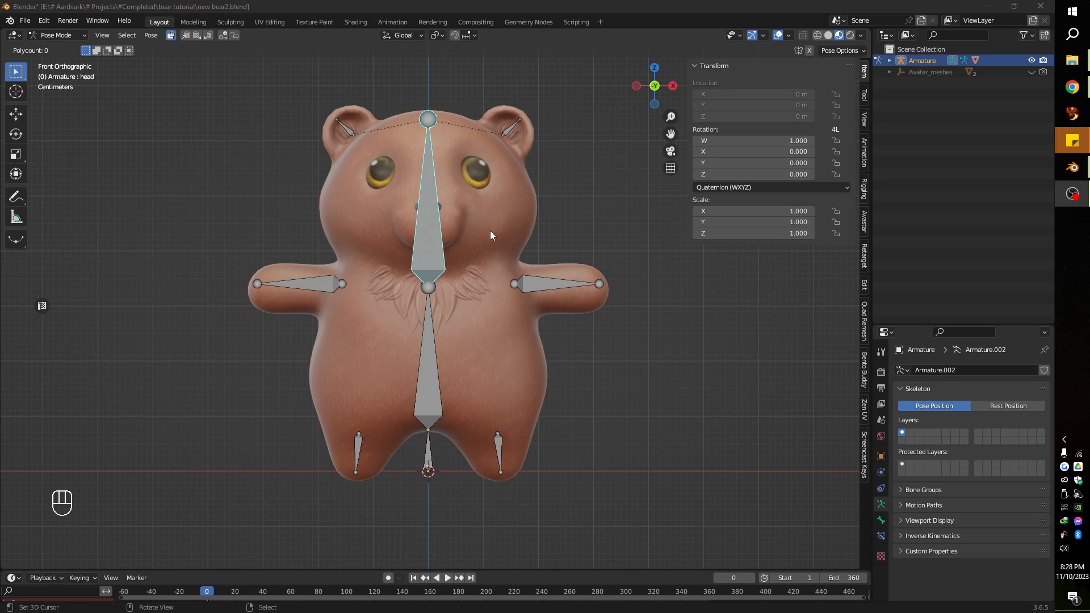
# Test the left arm bone's deformation by rotating it down, up and across the body, and undo the last rotation
pyautogui.click(572, 284)
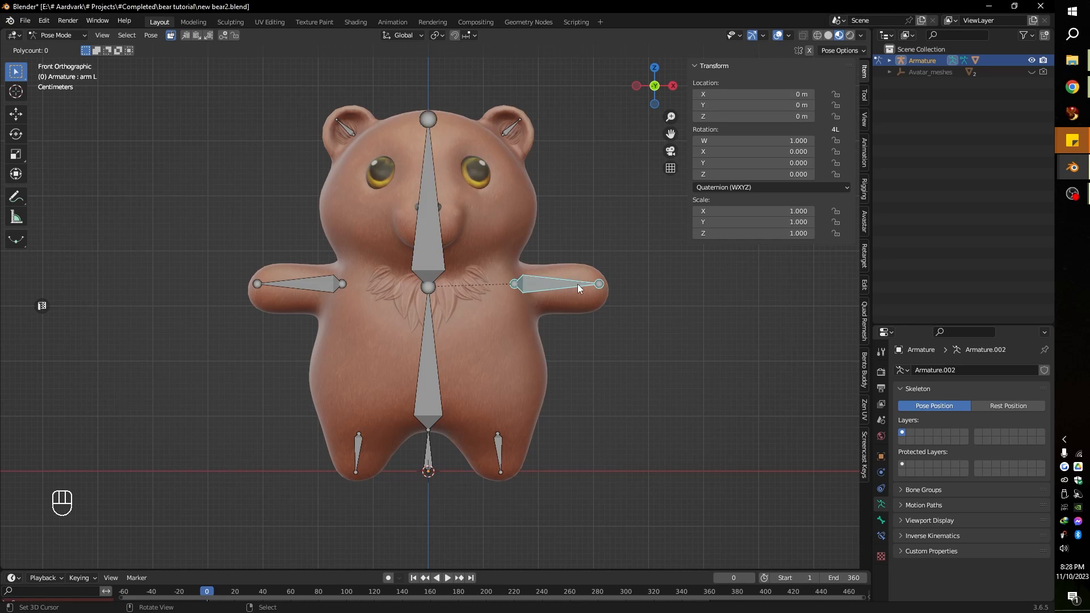
pyautogui.press('r')
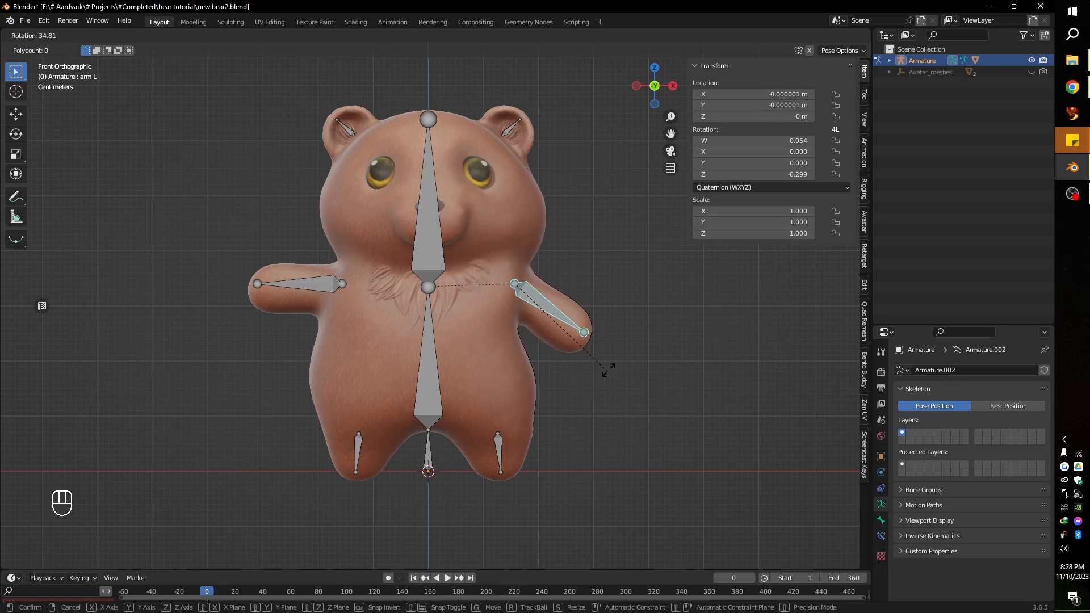
pyautogui.click(542, 414)
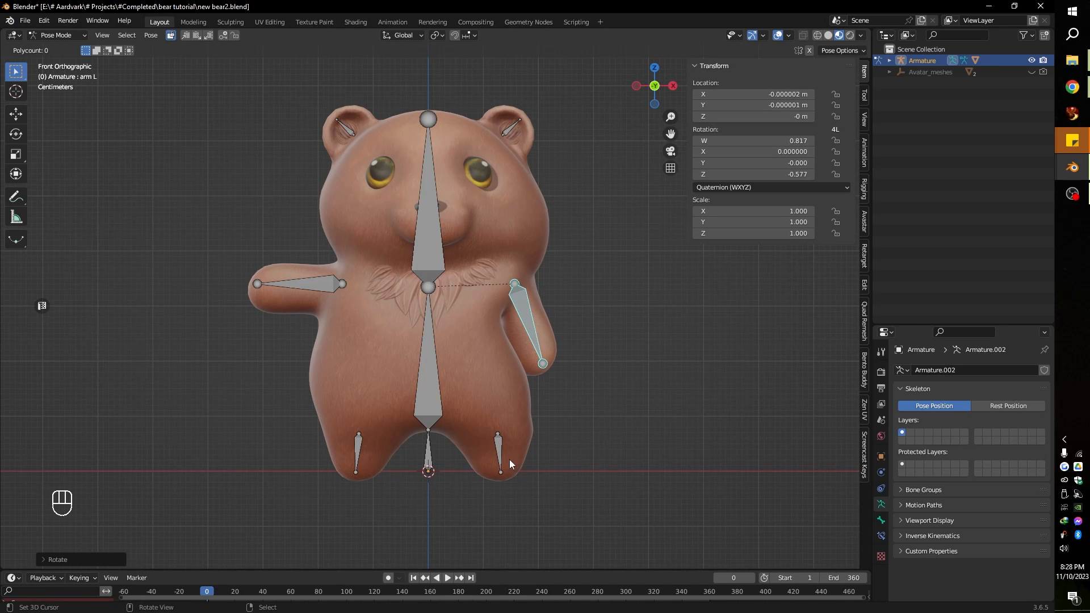
pyautogui.press('r')
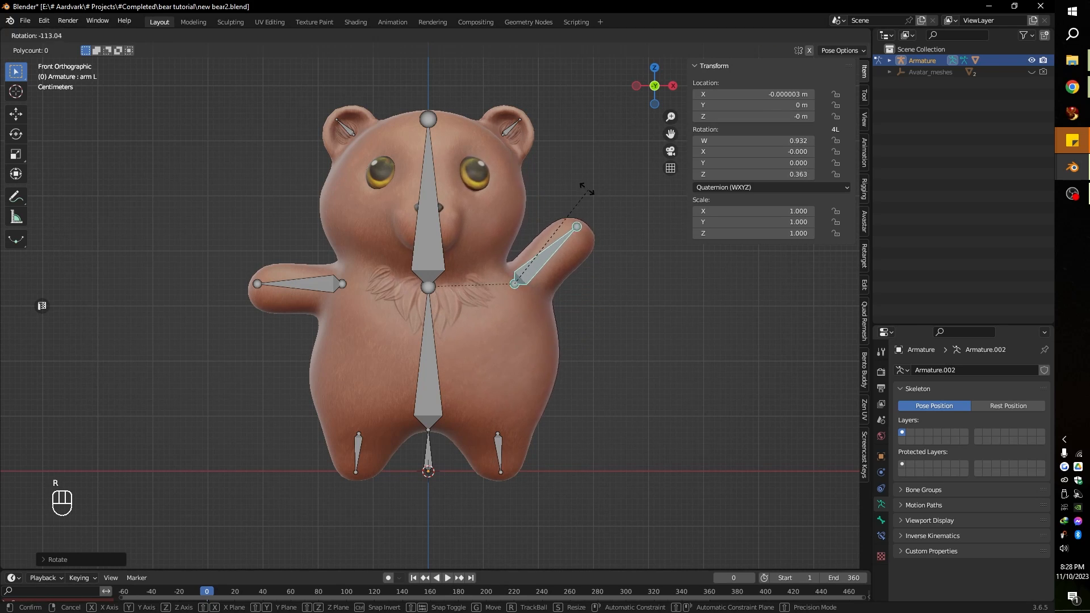
pyautogui.click(602, 315)
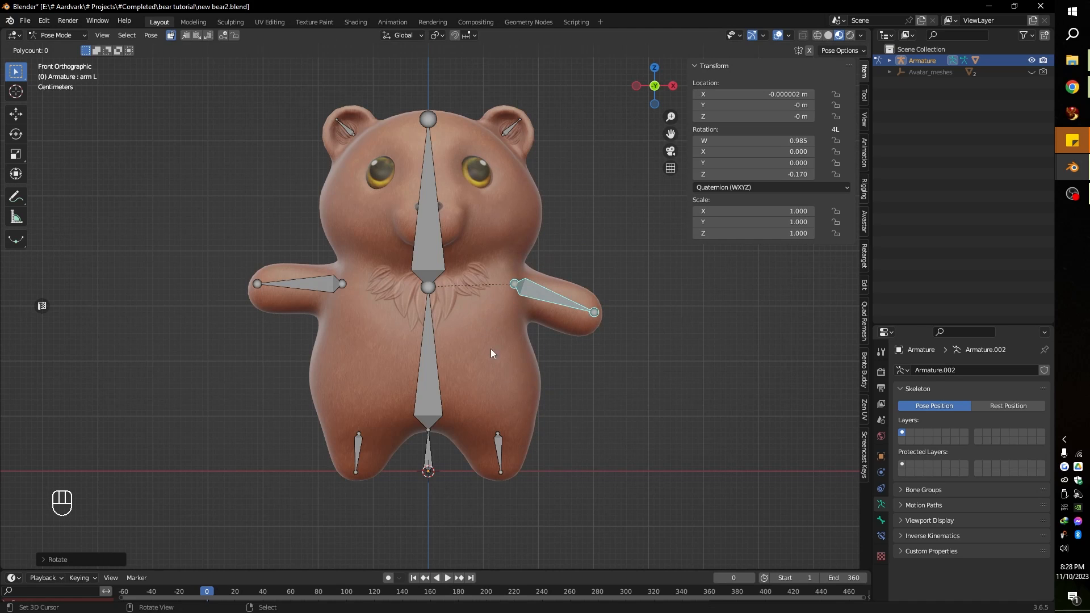
pyautogui.press('r')
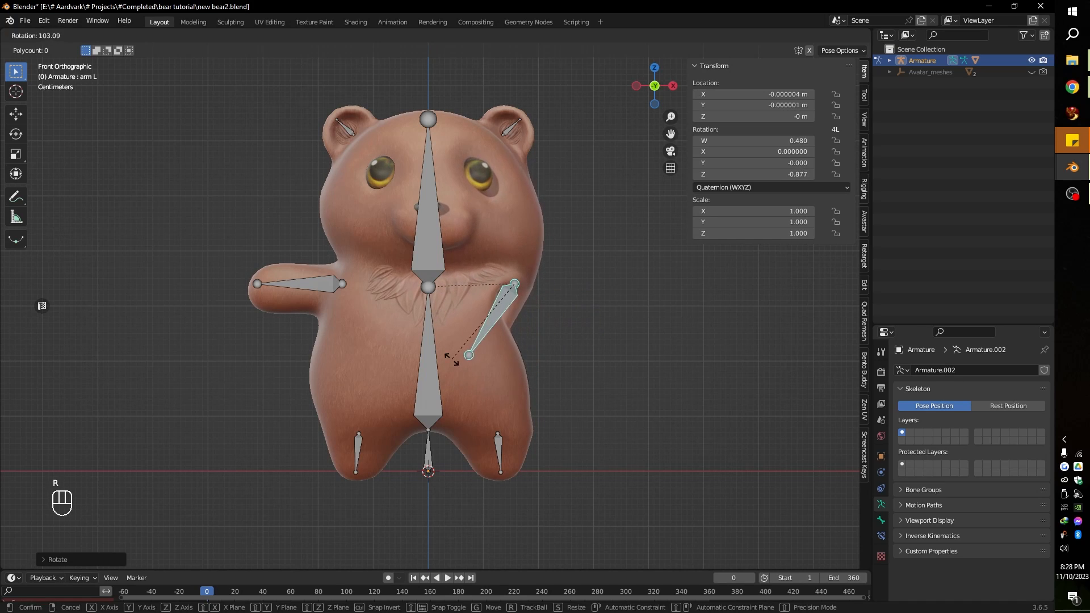
pyautogui.click(453, 374)
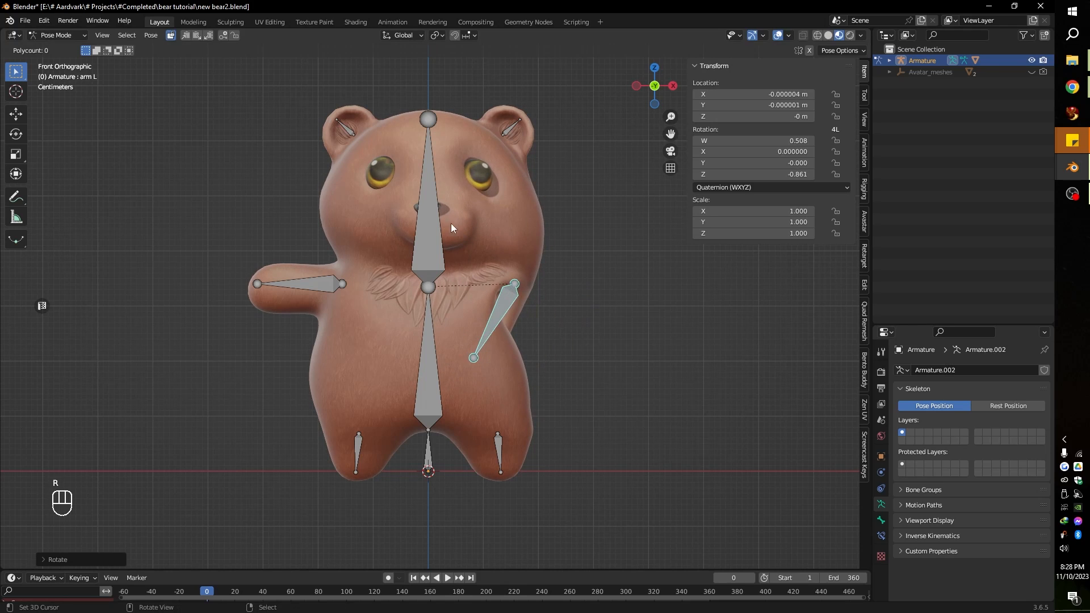
pyautogui.hotkey('ctrl', 'z')
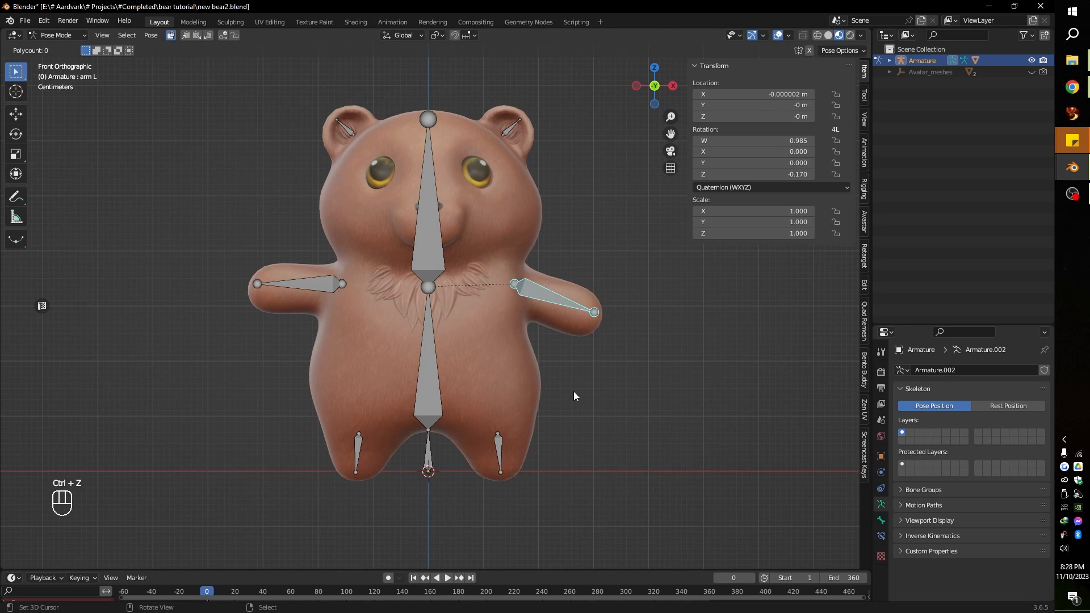
# Try rotating the left ear bone to test how it deforms the head, and cancel the rotation
pyautogui.click(504, 125)
pyautogui.press('r')
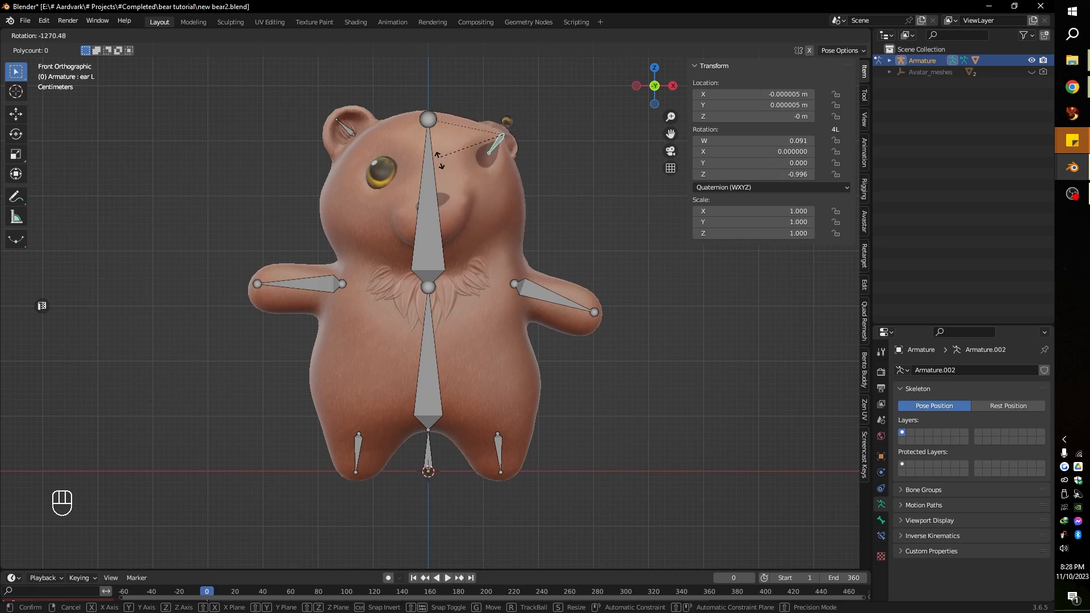
pyautogui.press('Escape')
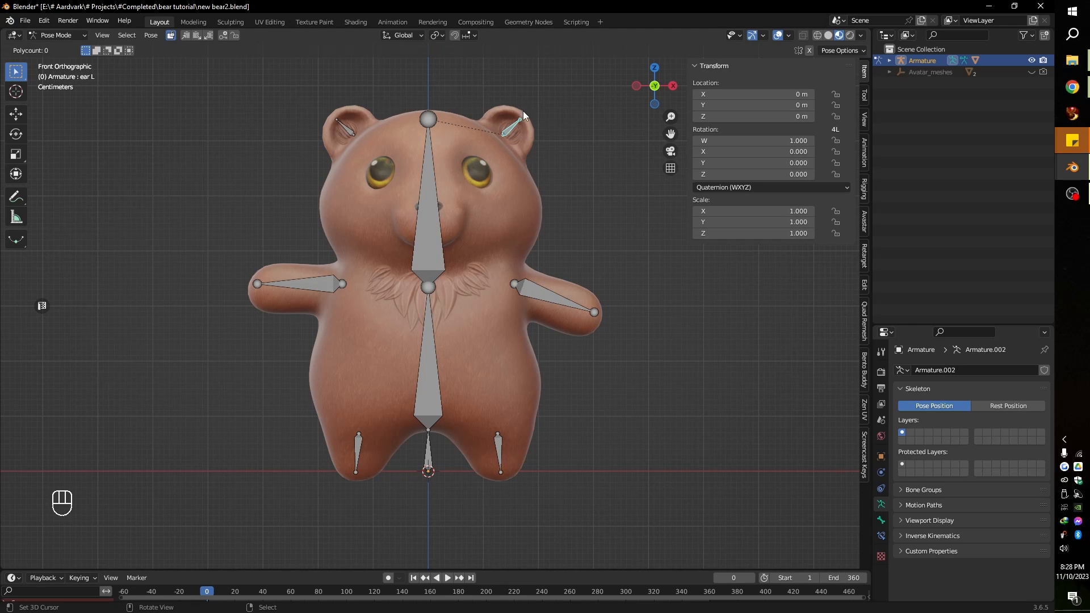
# In Object Mode, select the bear mesh, make leg R its active vertex group and switch to Weight Paint mode
pyautogui.click(49, 36)
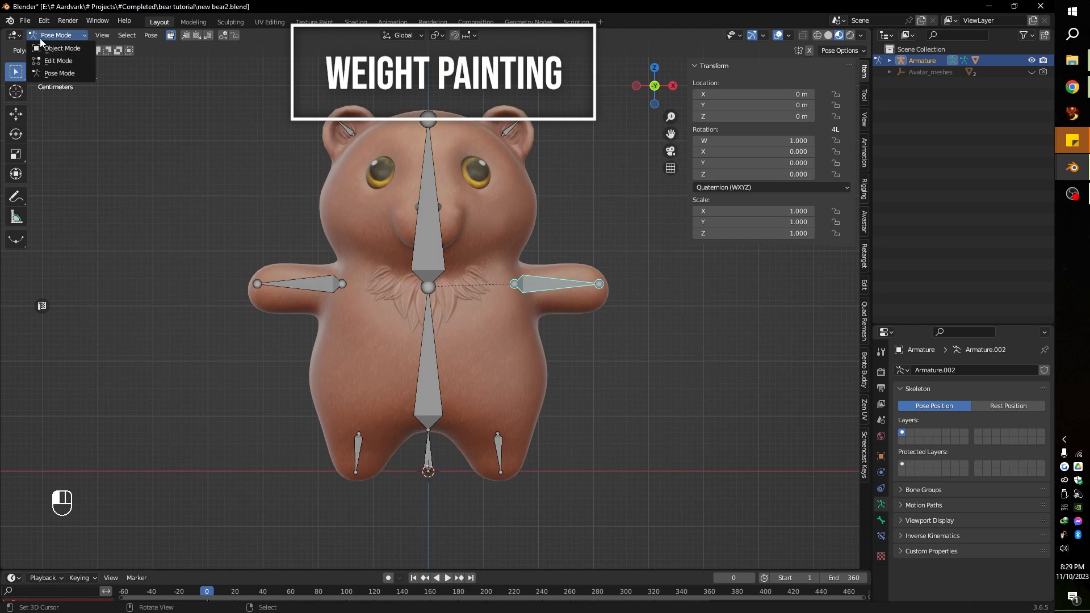
pyautogui.click(56, 49)
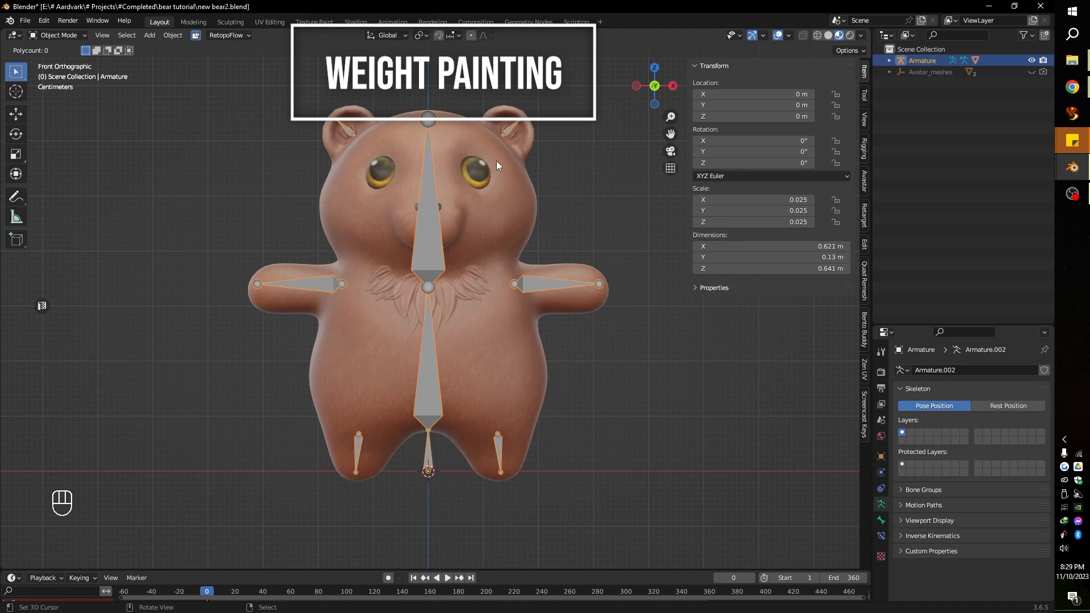
pyautogui.click(519, 193)
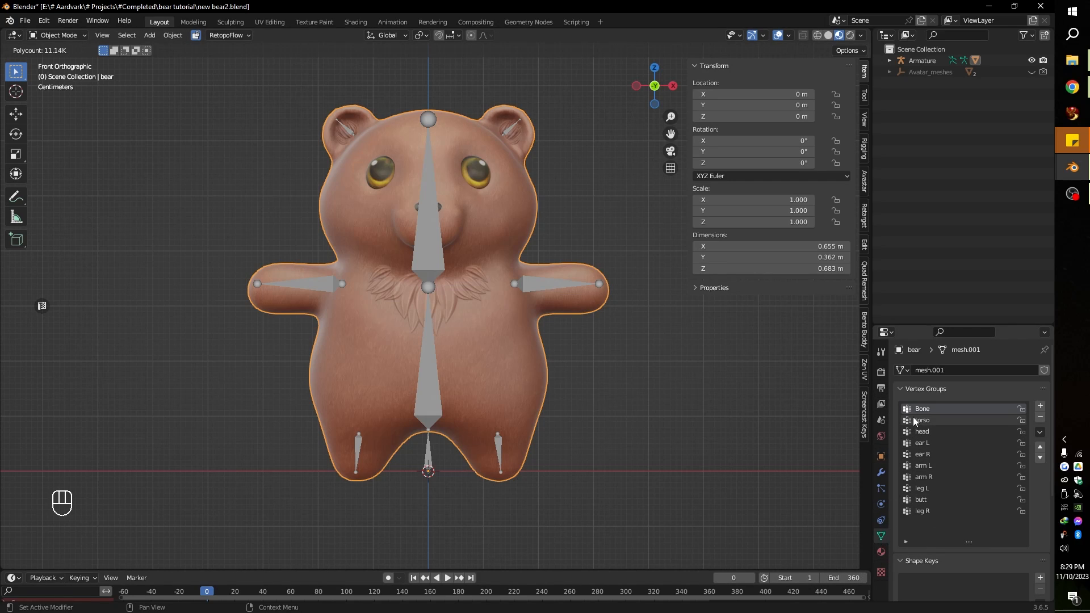
pyautogui.click(921, 511)
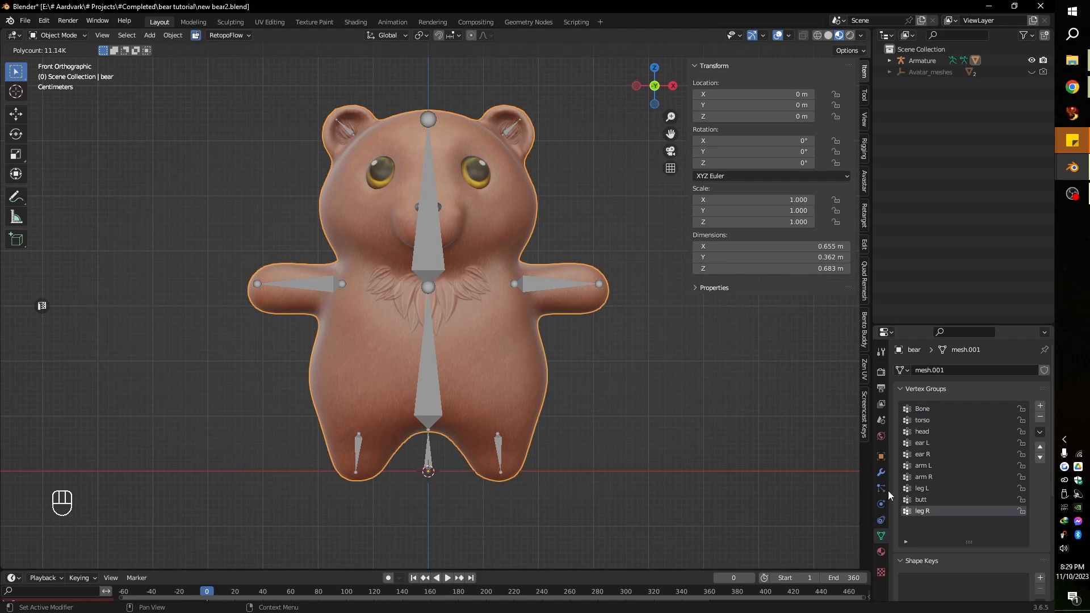
pyautogui.click(60, 36)
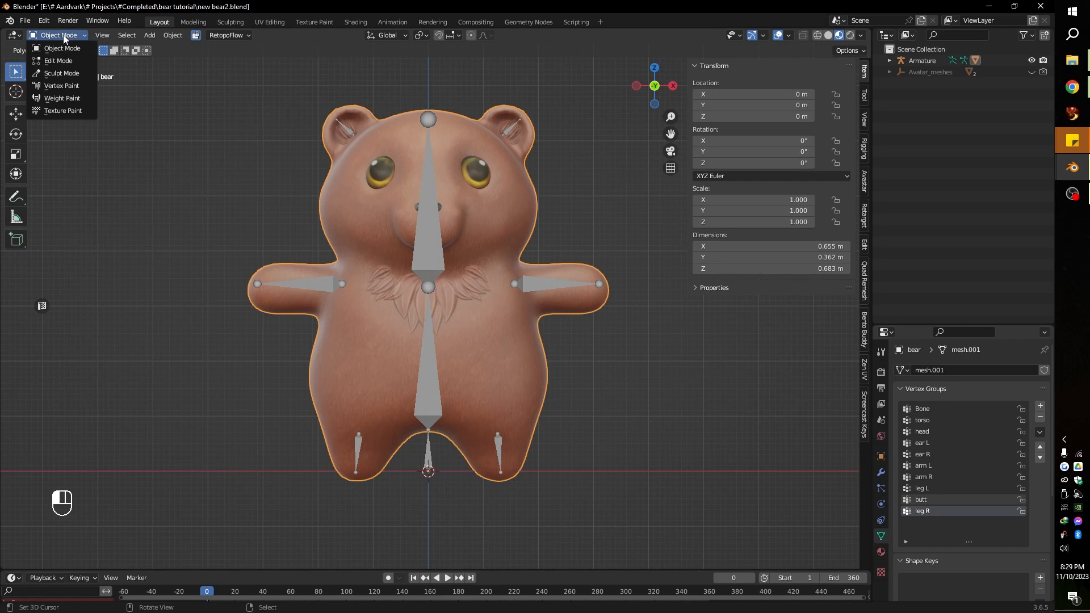
pyautogui.click(58, 99)
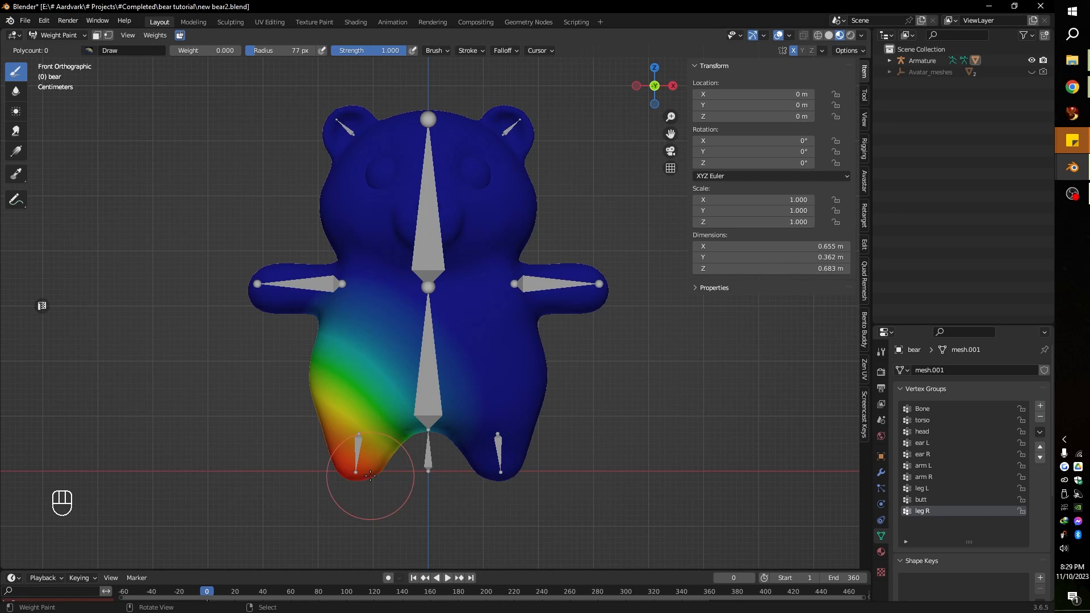
# Examine the weight distribution of the leg R, leg L and arm R vertex groups around the bear
pyautogui.moveTo(362, 476)
pyautogui.mouseDown()
pyautogui.moveTo(351, 464)
pyautogui.moveTo(364, 361)
pyautogui.mouseUp()
pyautogui.click(925, 488)
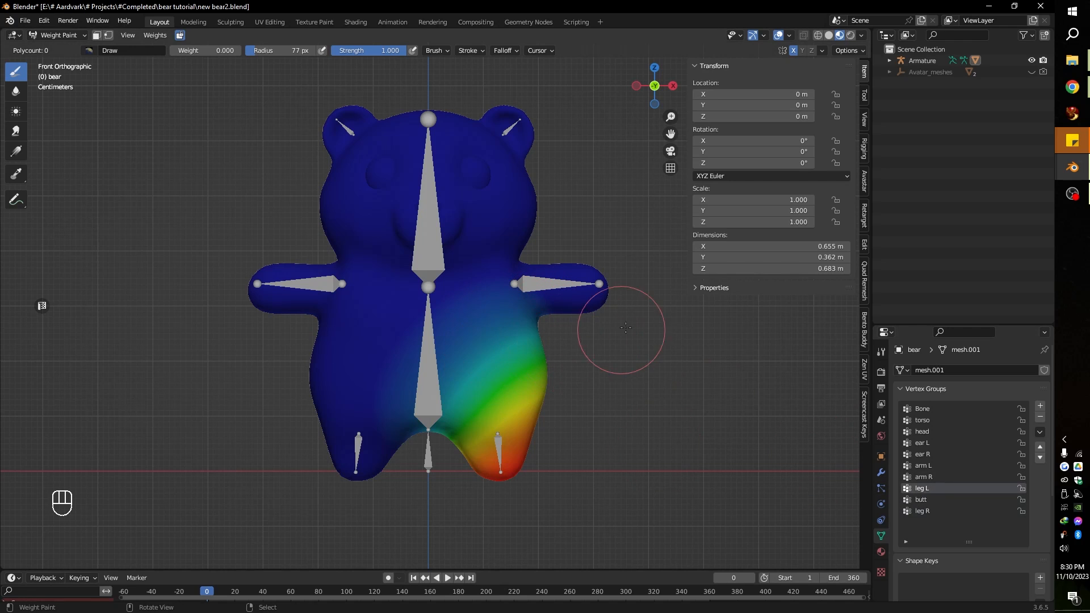
pyautogui.moveTo(620, 316); pyautogui.dragTo(372, 360, button='middle')
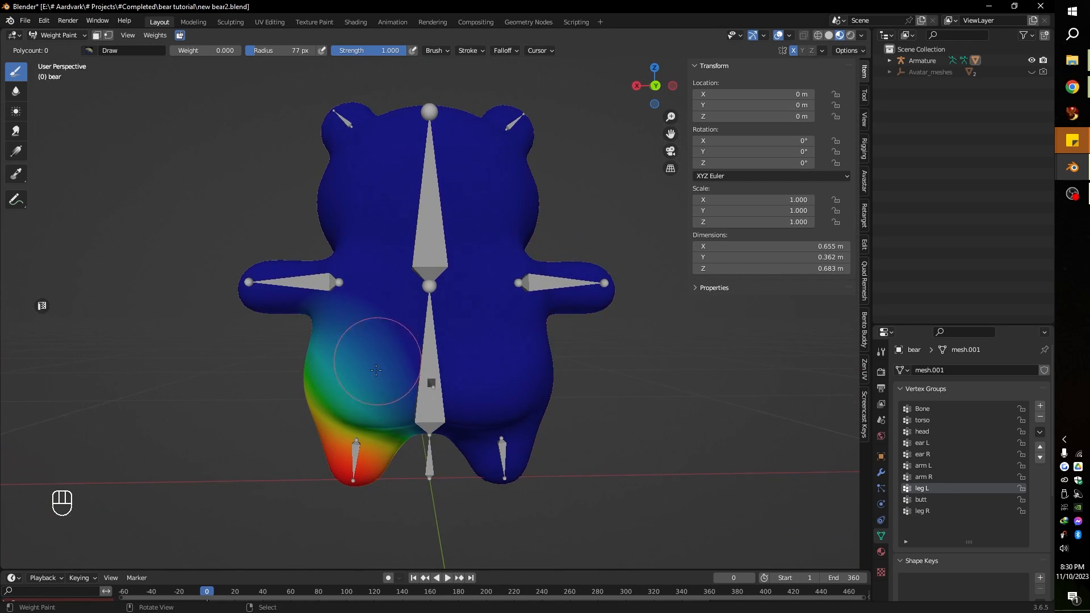
pyautogui.moveTo(400, 365); pyautogui.dragTo(573, 360, button='middle')
pyautogui.click(908, 477)
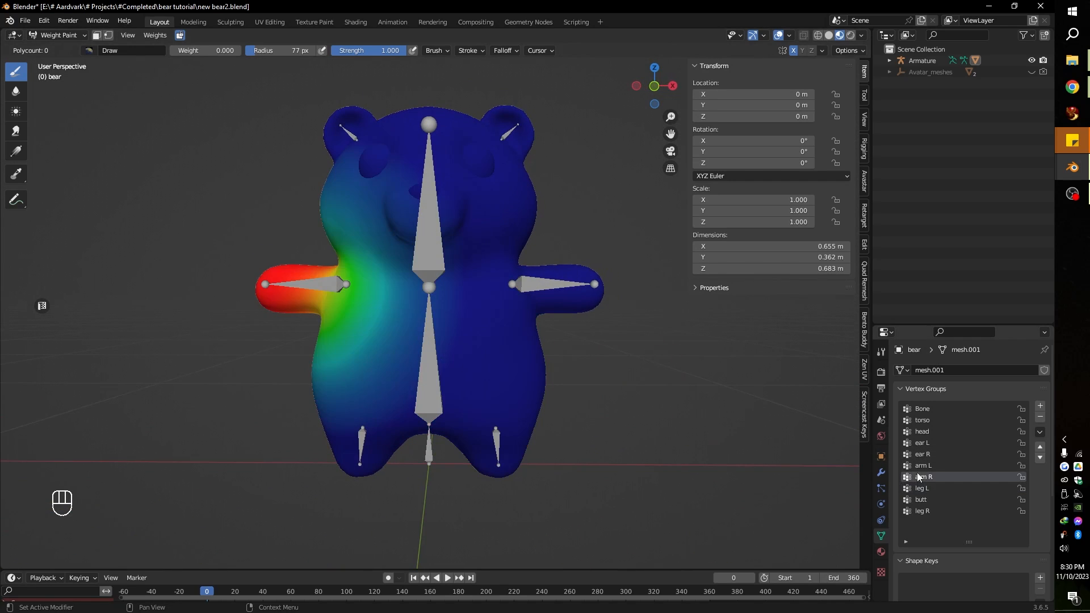
pyautogui.moveTo(352, 222); pyautogui.dragTo(473, 213, button='middle')
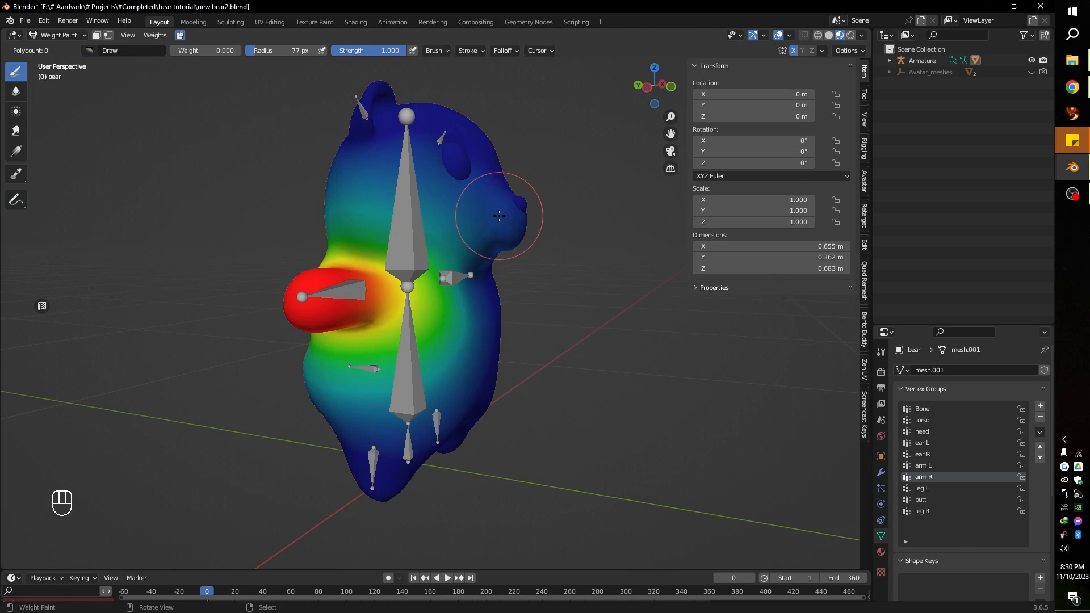
# Examine the weight distribution of the arm R, arm L, ear R, ear L, head and torso vertex groups around the bear
pyautogui.moveTo(493, 229); pyautogui.dragTo(539, 209, button='middle')
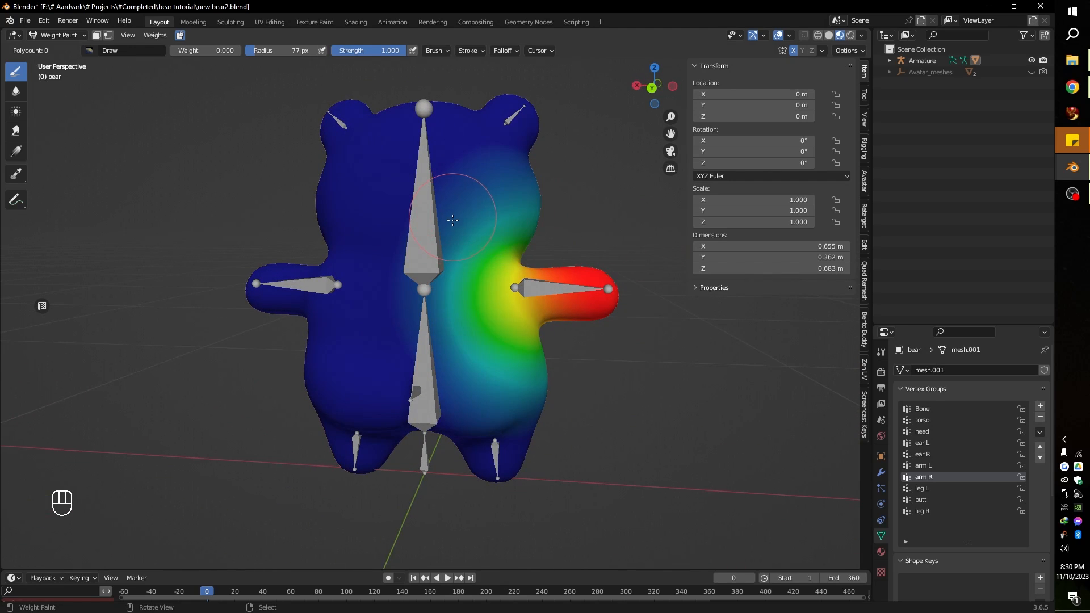
pyautogui.moveTo(452, 220); pyautogui.dragTo(288, 238, button='middle')
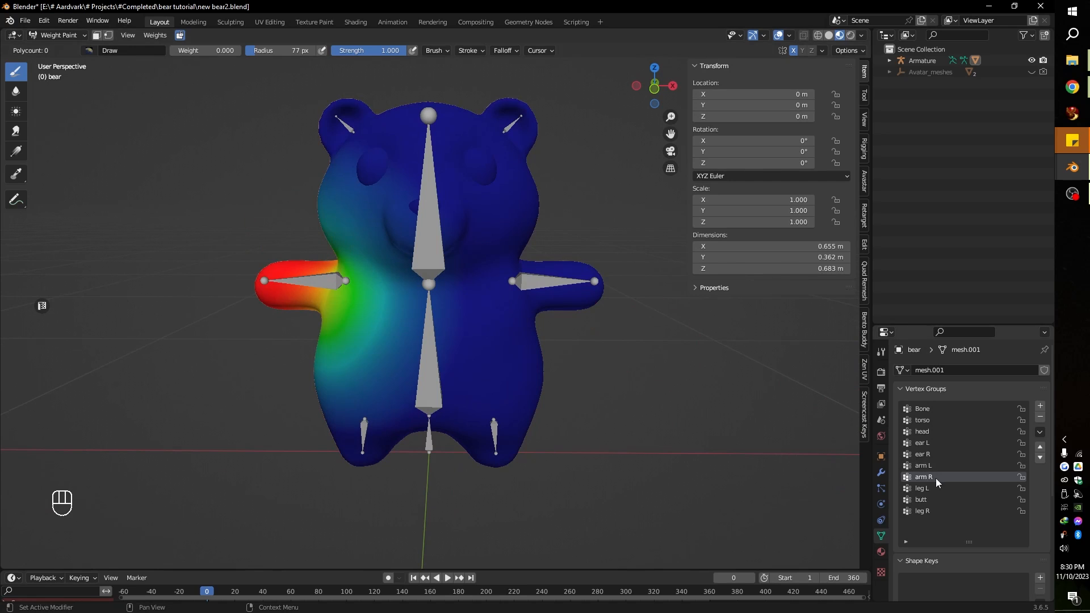
pyautogui.click(922, 466)
pyautogui.moveTo(568, 281); pyautogui.dragTo(517, 273, button='middle')
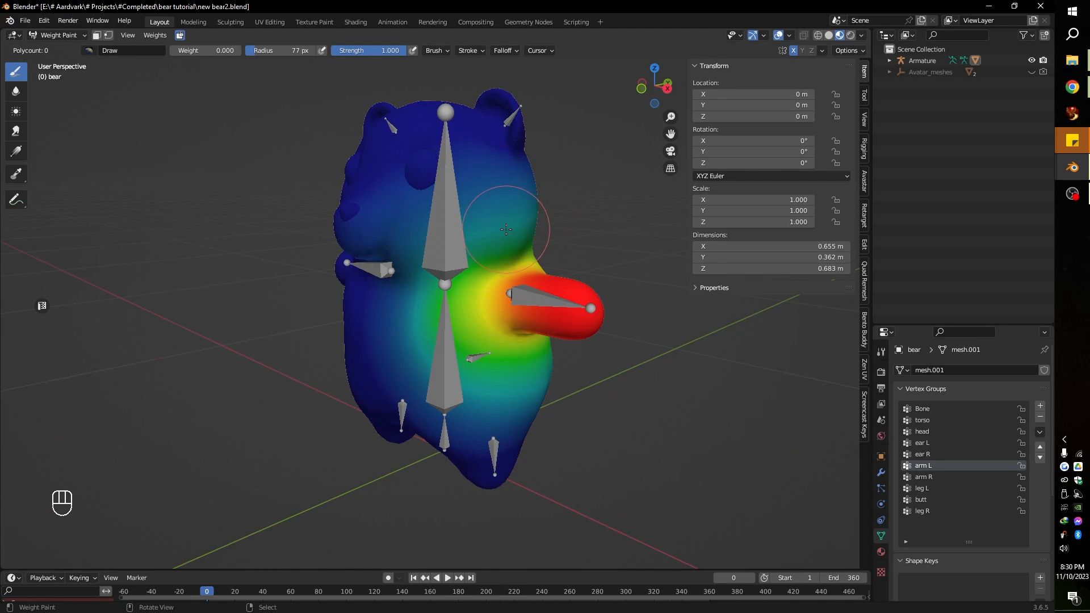
pyautogui.click(922, 454)
pyautogui.moveTo(560, 333)
pyautogui.mouseDown(button='middle')
pyautogui.moveTo(466, 186)
pyautogui.moveTo(481, 193)
pyautogui.mouseUp(button='middle')
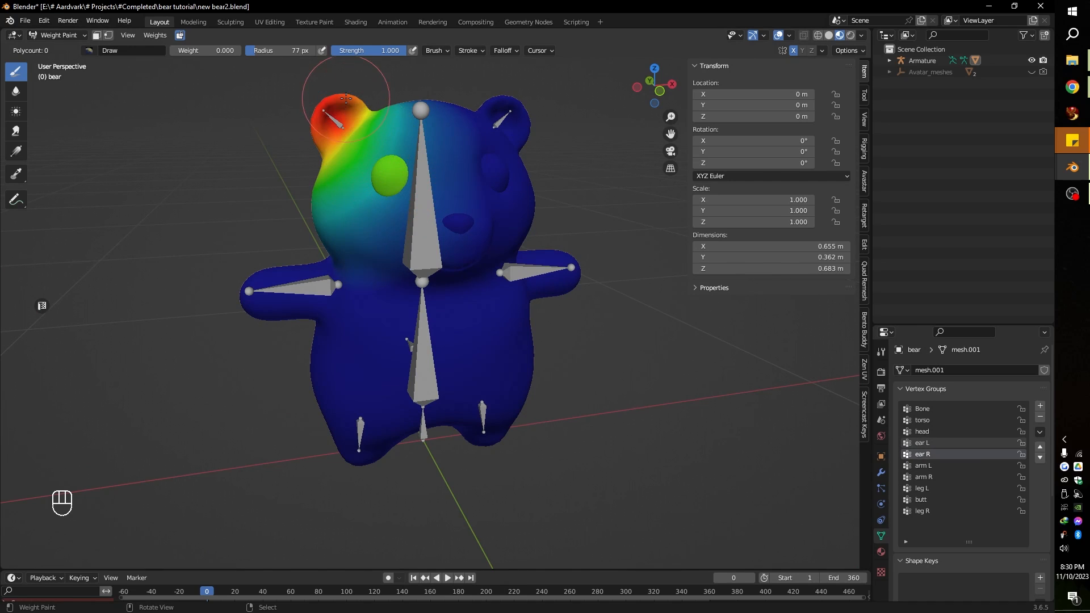
pyautogui.click(924, 442)
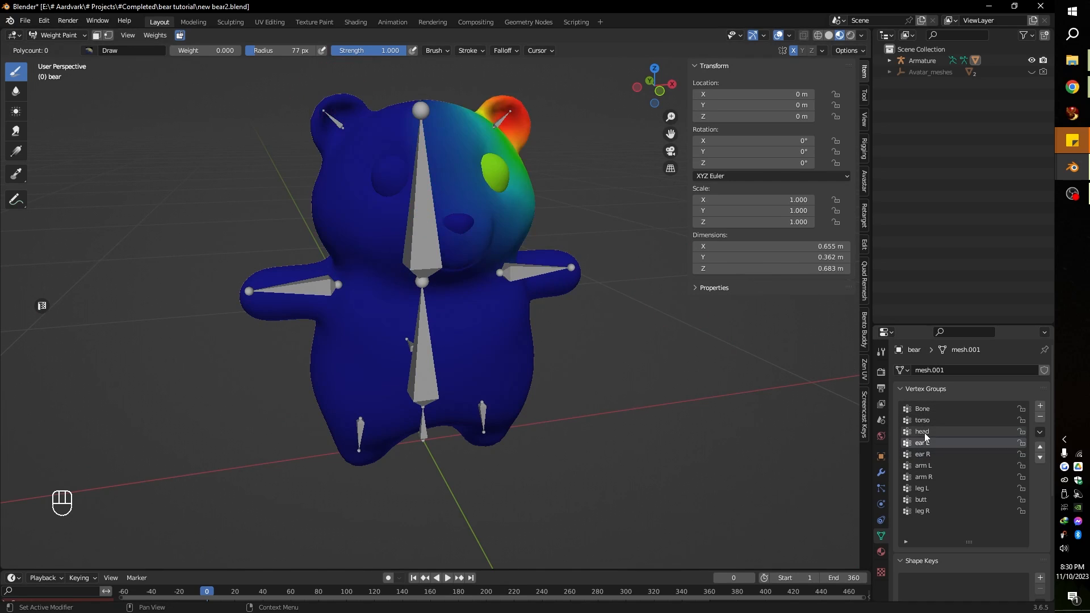
pyautogui.moveTo(518, 140); pyautogui.dragTo(467, 144, button='middle')
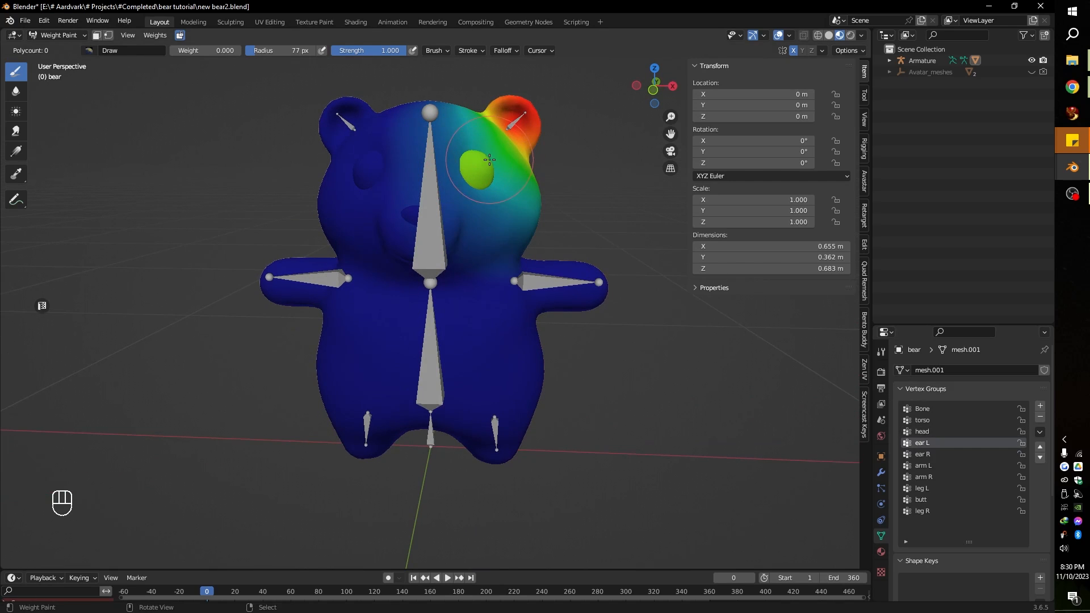
pyautogui.click(922, 432)
pyautogui.moveTo(457, 225)
pyautogui.mouseDown(button='middle')
pyautogui.moveTo(211, 219)
pyautogui.moveTo(471, 221)
pyautogui.mouseUp(button='middle')
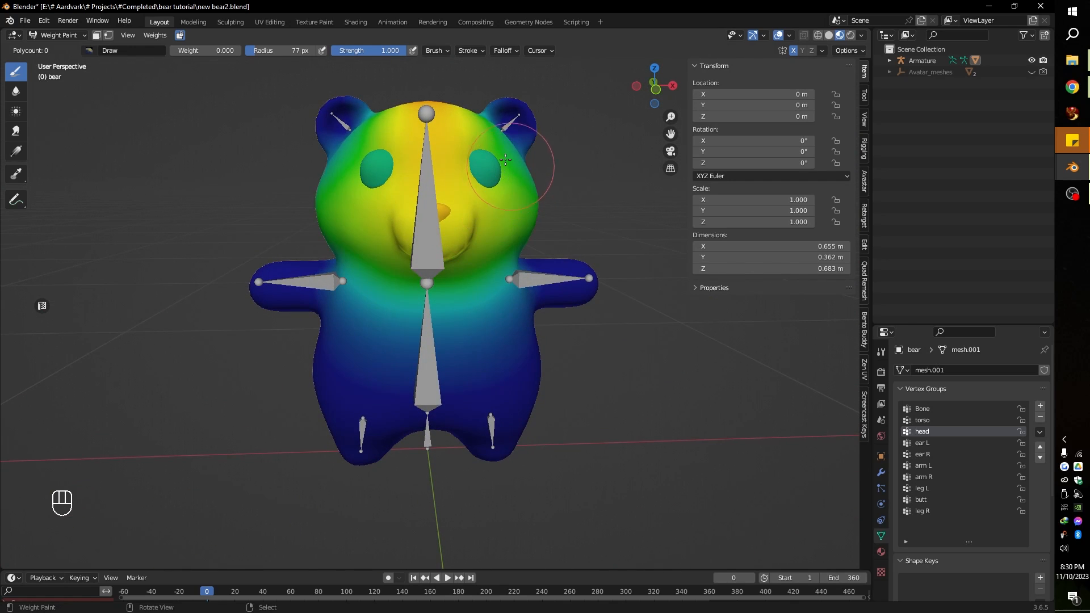
pyautogui.press('KP_1')
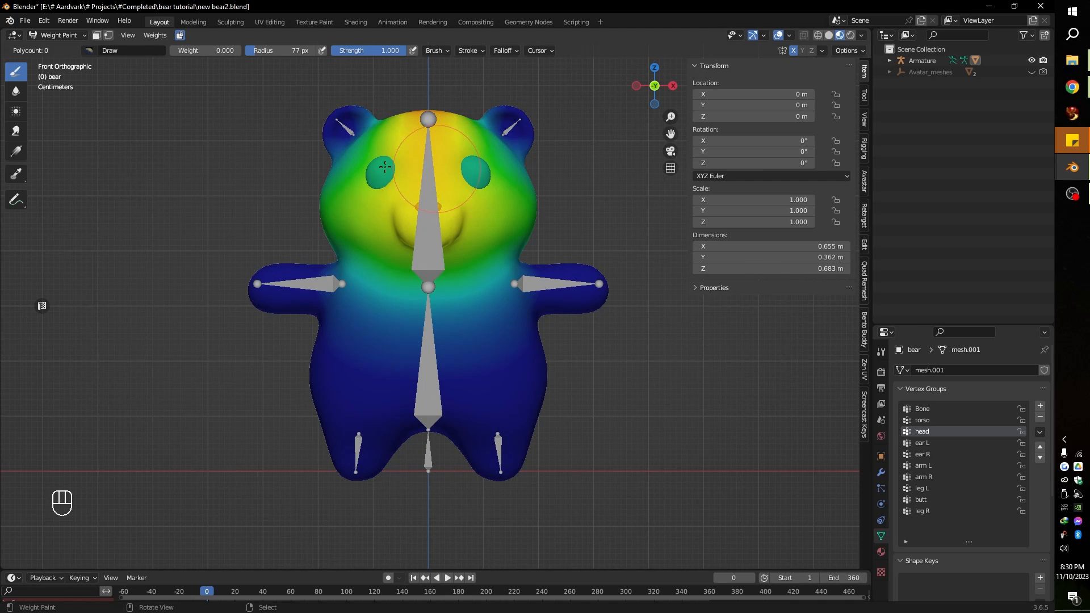
pyautogui.click(923, 420)
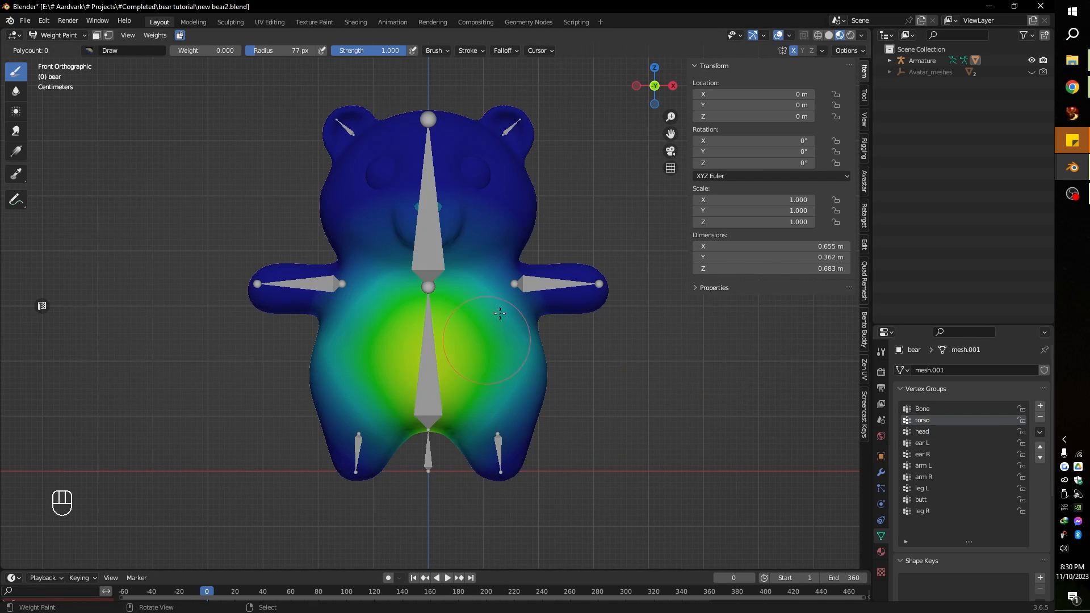
# Try painting the Bone vertex group over the bear's upper body with the Draw brush at weight 1.000, and undo the painting
pyautogui.click(948, 409)
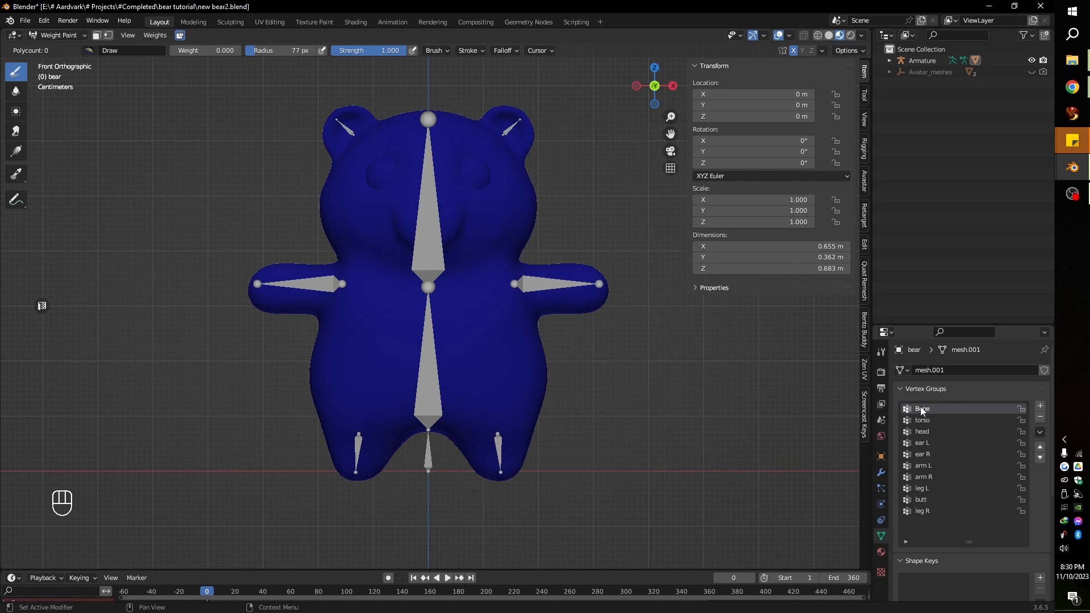
pyautogui.press('KP_1')
pyautogui.moveTo(191, 50); pyautogui.dragTo(241, 51)
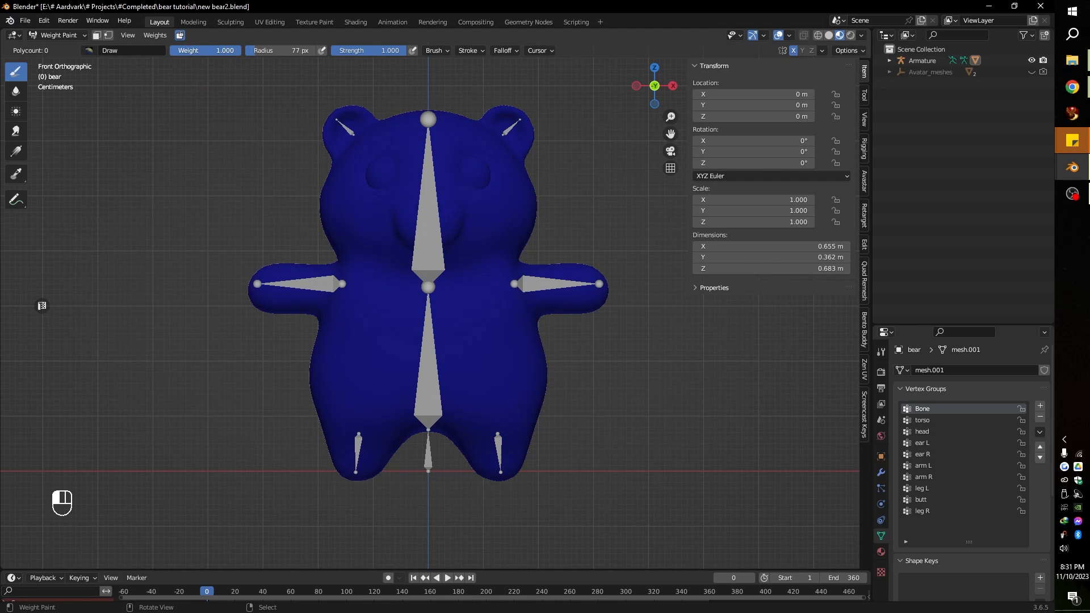
pyautogui.moveTo(324, 347)
pyautogui.mouseDown()
pyautogui.moveTo(630, 409)
pyautogui.moveTo(244, 360)
pyautogui.moveTo(285, 334)
pyautogui.moveTo(534, 301)
pyautogui.moveTo(560, 214)
pyautogui.moveTo(316, 134)
pyautogui.moveTo(427, 229)
pyautogui.mouseUp()
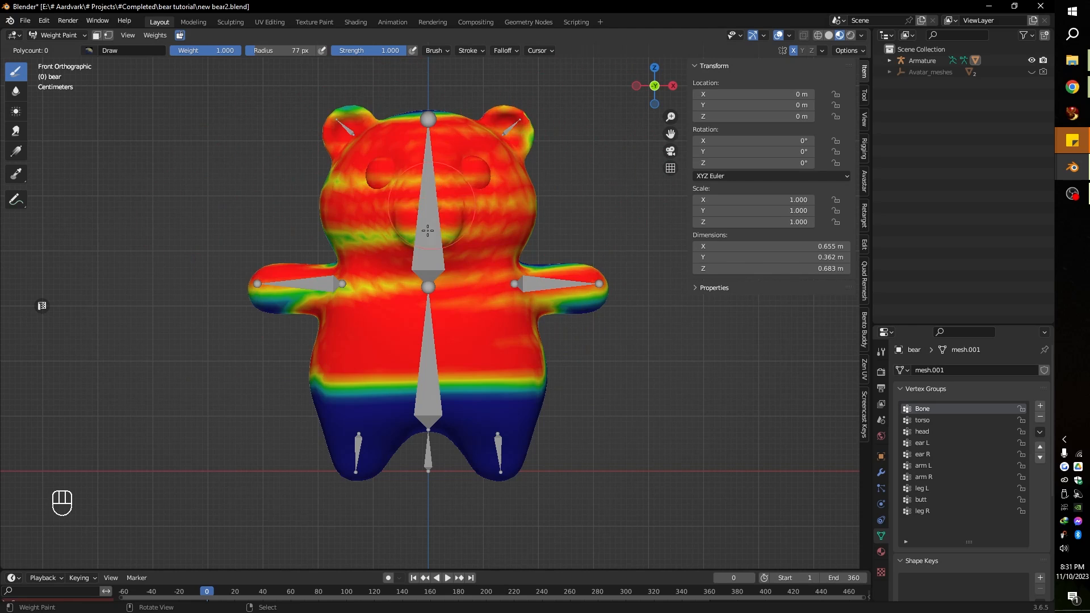
pyautogui.hotkey('ctrl', 'z')
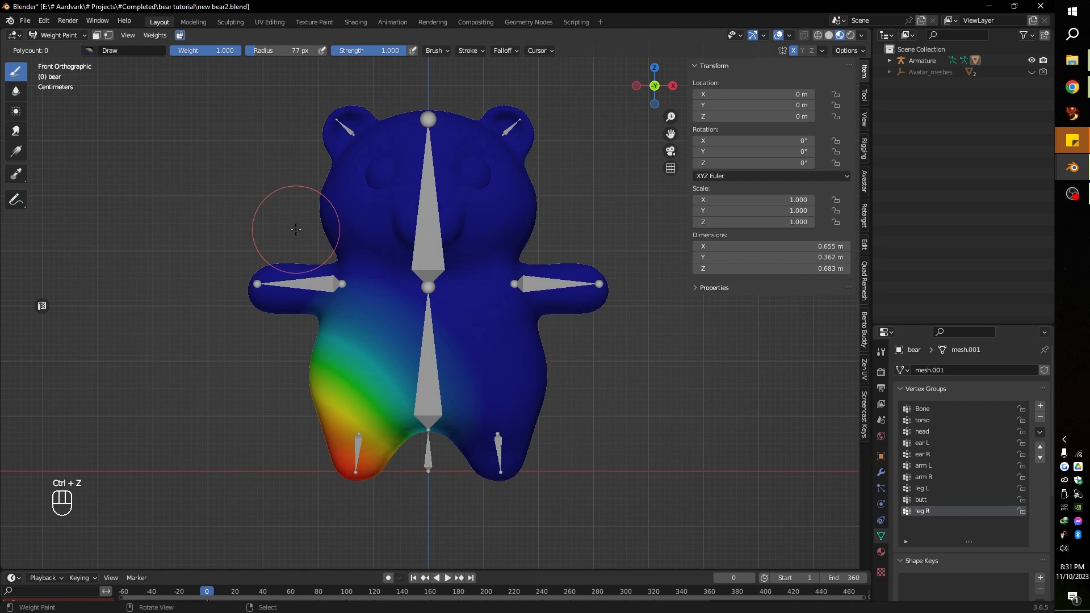
# Try a weight 1.000 Draw stroke across the bear's chest in the leg R group, soften it with the Blur brush, and undo both
pyautogui.click(16, 92)
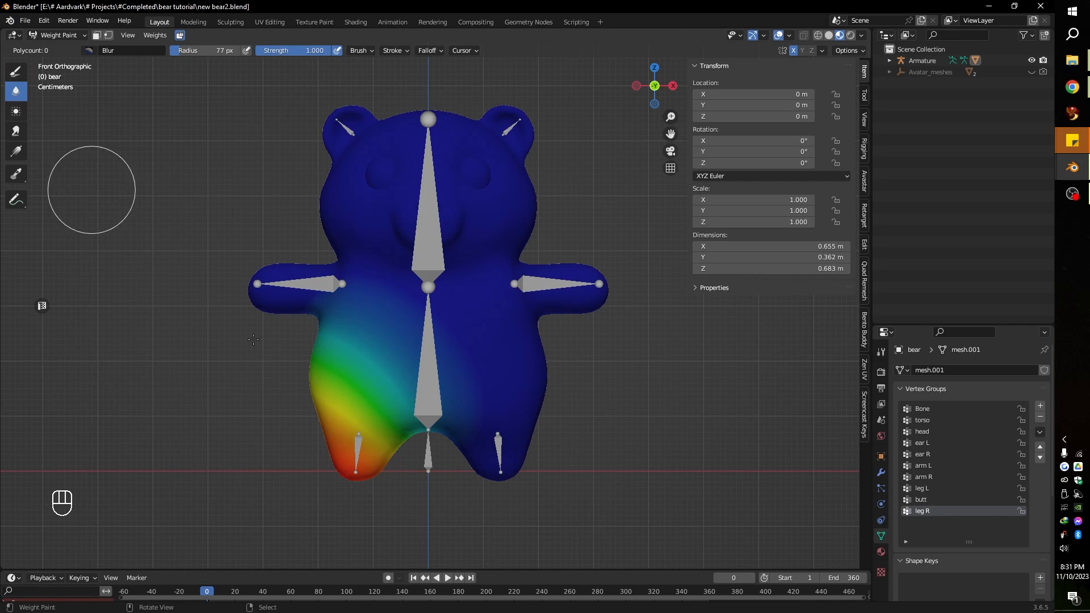
pyautogui.scroll(3, 357, 435)
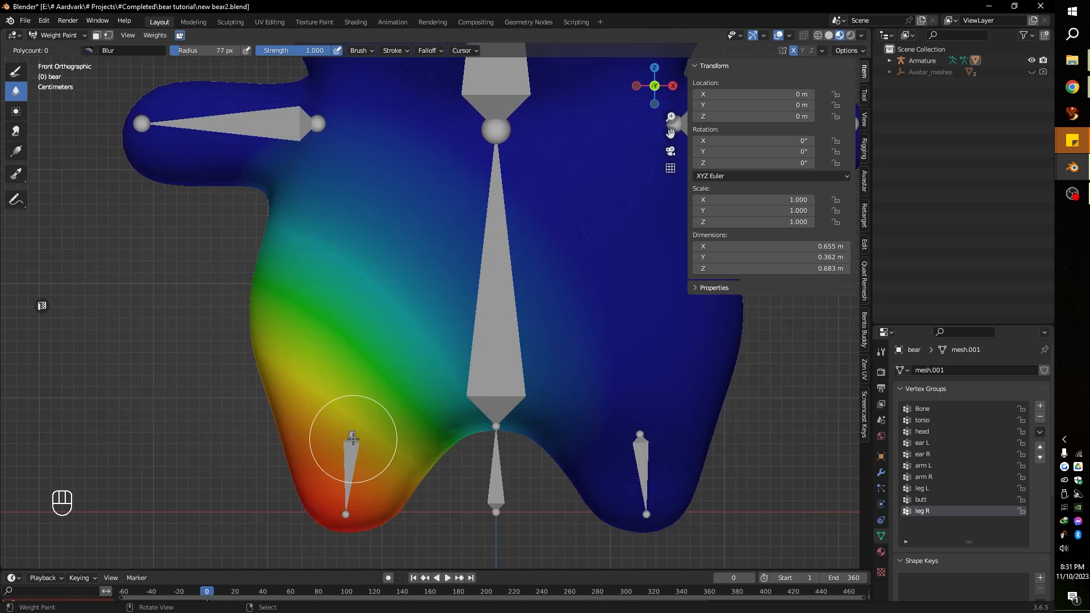
pyautogui.scroll(4, 348, 437)
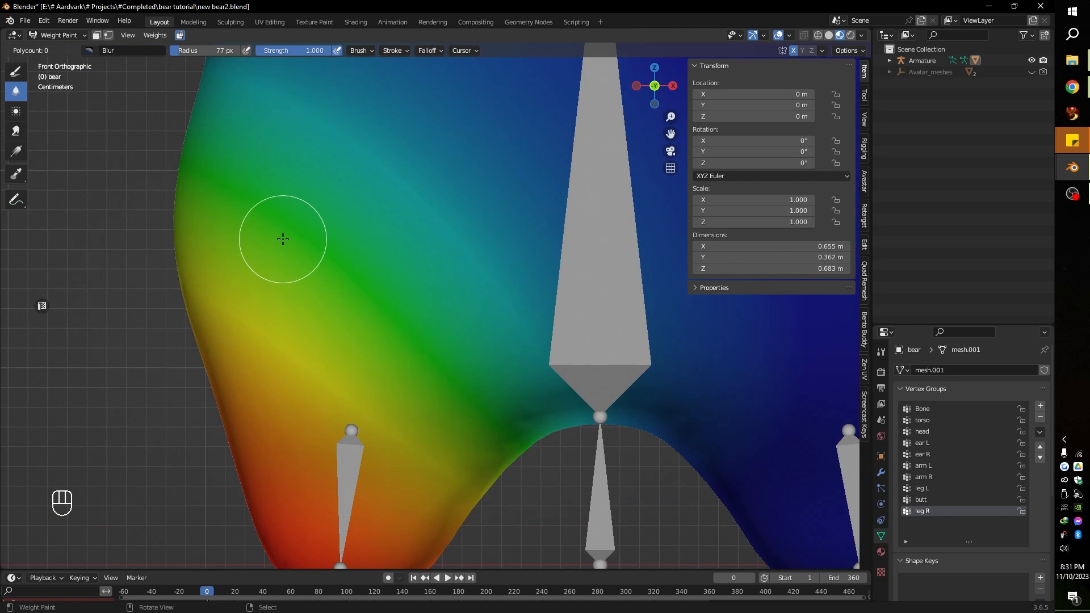
pyautogui.scroll(-3, 282, 238)
pyautogui.keyDown('shift'); pyautogui.moveTo(347, 207); pyautogui.dragTo(206, 383, button='middle'); pyautogui.keyUp('shift')
pyautogui.click(21, 71)
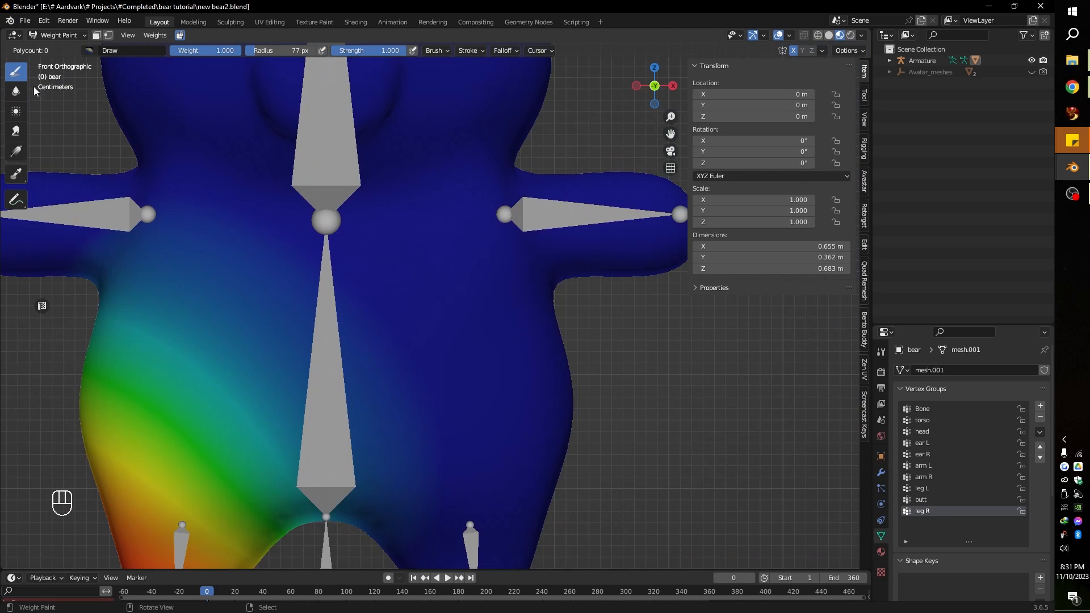
pyautogui.moveTo(382, 282)
pyautogui.mouseDown()
pyautogui.moveTo(449, 261)
pyautogui.moveTo(378, 293)
pyautogui.mouseUp()
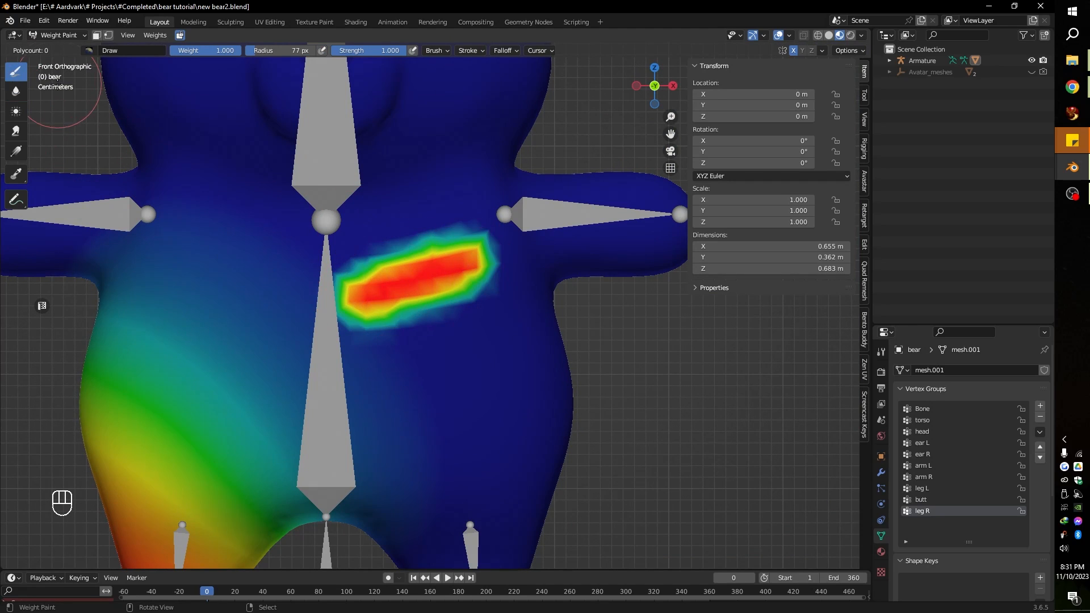
pyautogui.click(16, 92)
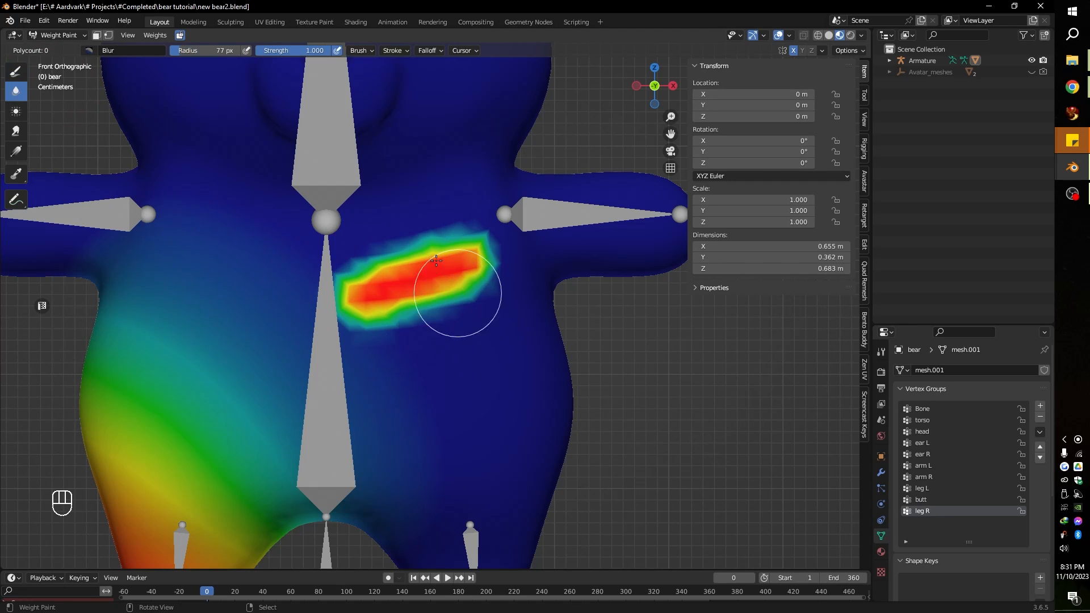
pyautogui.moveTo(454, 291)
pyautogui.mouseDown()
pyautogui.moveTo(353, 298)
pyautogui.moveTo(445, 267)
pyautogui.mouseUp()
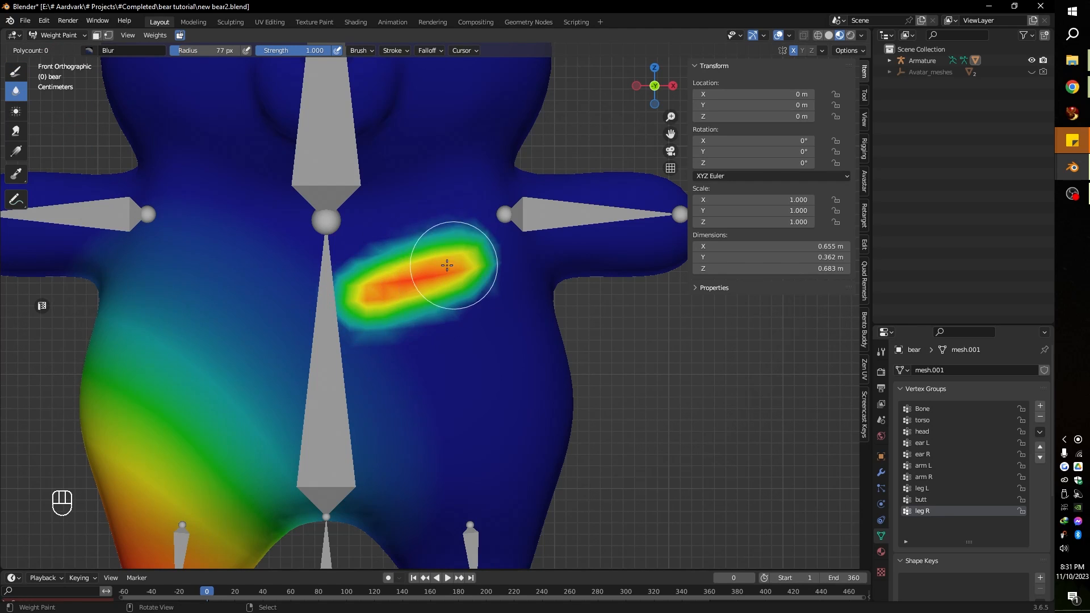
pyautogui.hotkey('ctrl', 'z')
pyautogui.hotkey('ctrl', 'z')
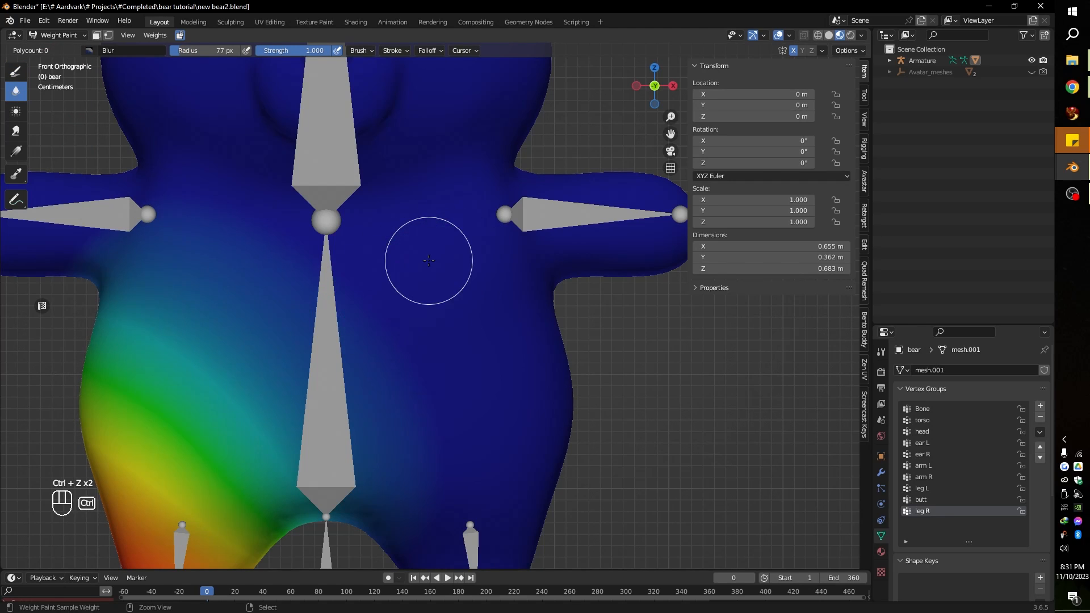
# Try evening out the leg R weights on the upper leg with the Average brush, and undo the stroke
pyautogui.click(16, 112)
pyautogui.scroll(-2, 382, 243)
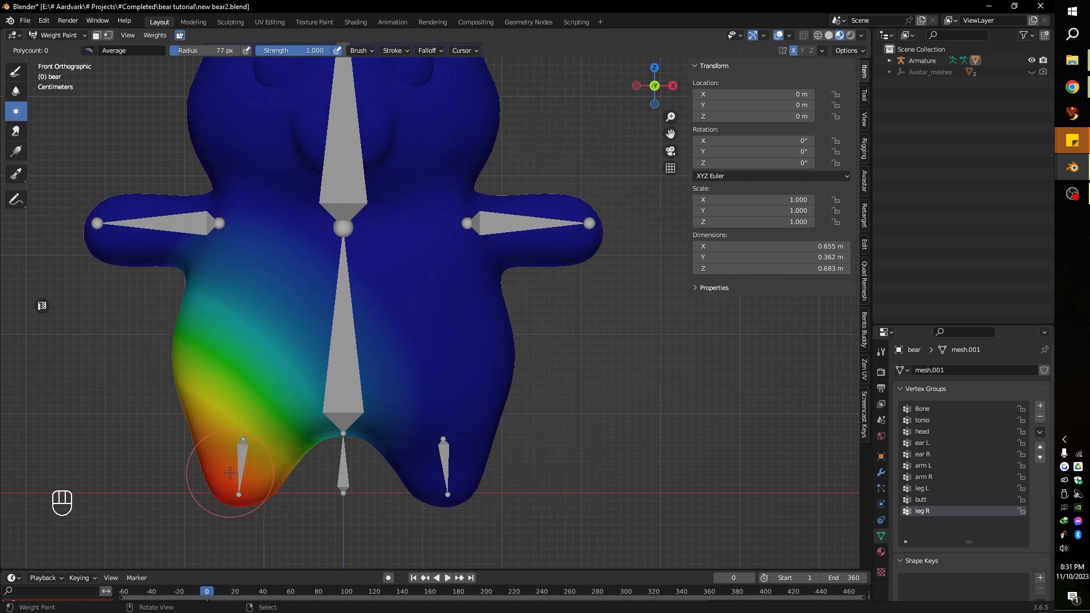
pyautogui.moveTo(236, 415); pyautogui.dragTo(253, 445)
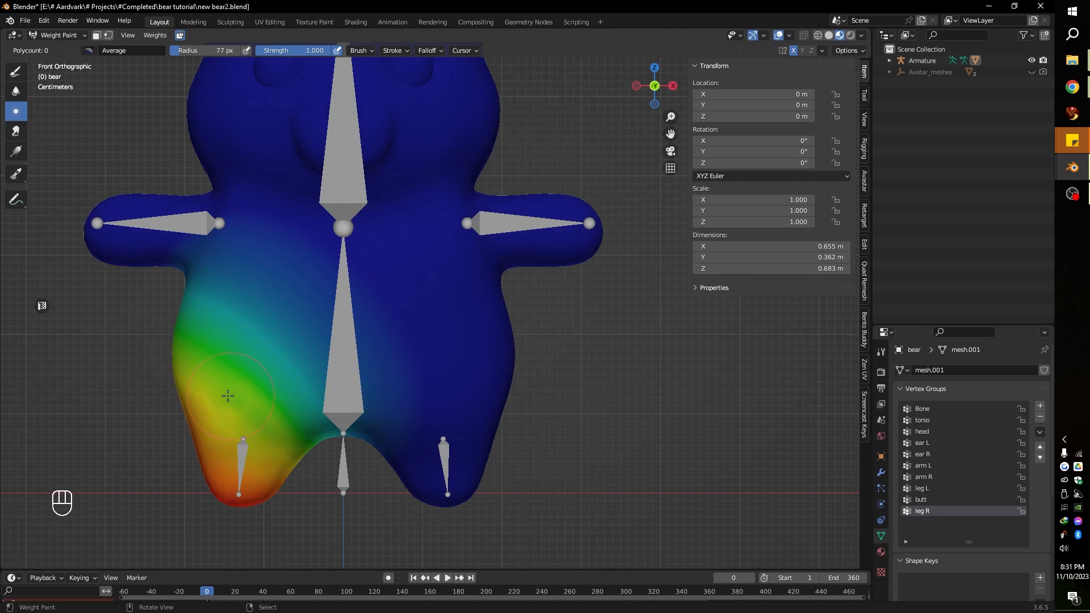
pyautogui.hotkey('ctrl', 'z')
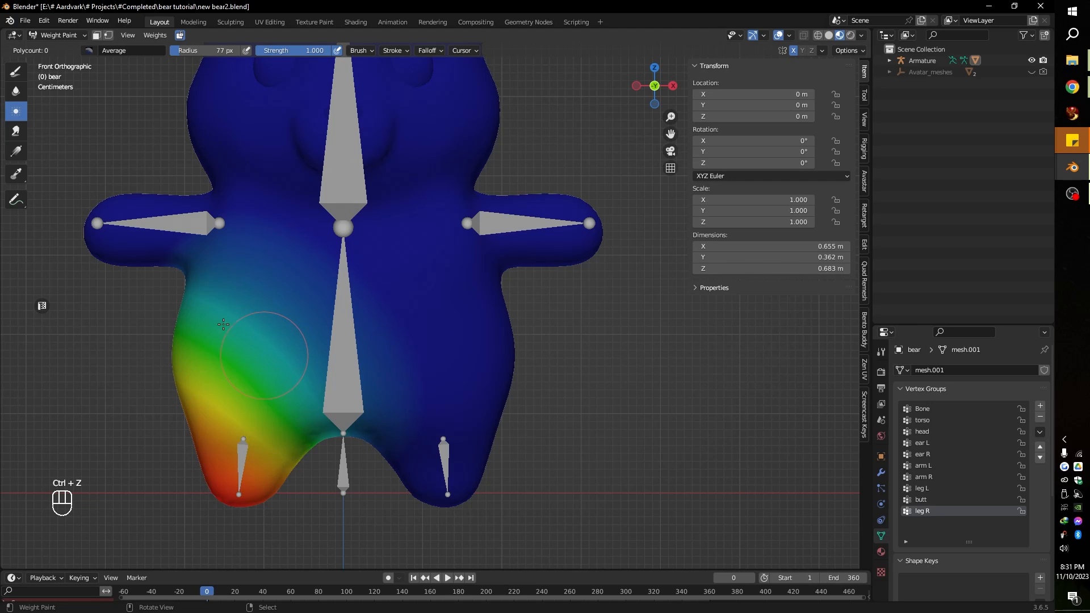
# Try the Smear brush on the leg R weights, pulling the low belly weights down over the hip and leg
pyautogui.click(16, 132)
pyautogui.moveTo(249, 355); pyautogui.dragTo(235, 428)
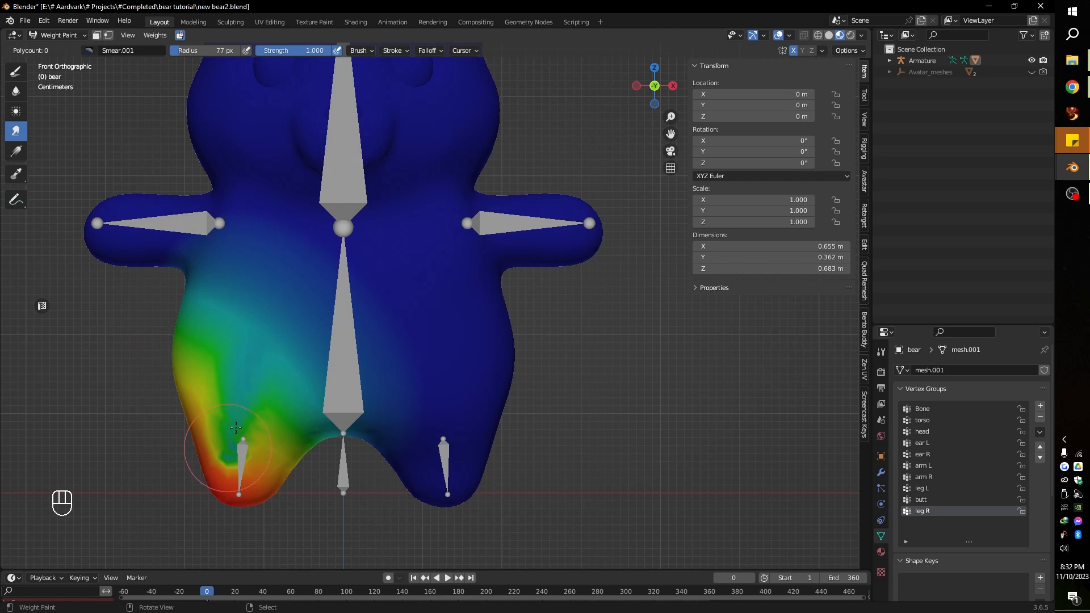
pyautogui.moveTo(273, 340); pyautogui.dragTo(243, 462)
pyautogui.moveTo(306, 377); pyautogui.dragTo(263, 445)
pyautogui.moveTo(305, 403); pyautogui.dragTo(270, 456)
pyautogui.moveTo(288, 354); pyautogui.dragTo(256, 391)
pyautogui.moveTo(255, 311); pyautogui.dragTo(201, 399)
pyautogui.moveTo(255, 267); pyautogui.dragTo(204, 367)
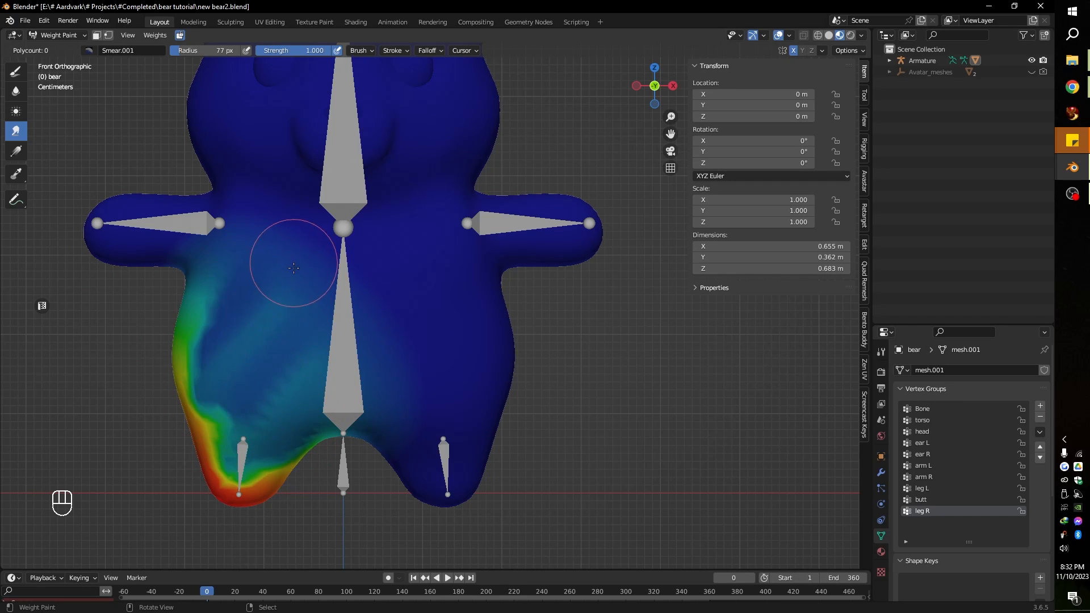
pyautogui.moveTo(294, 262); pyautogui.dragTo(240, 357)
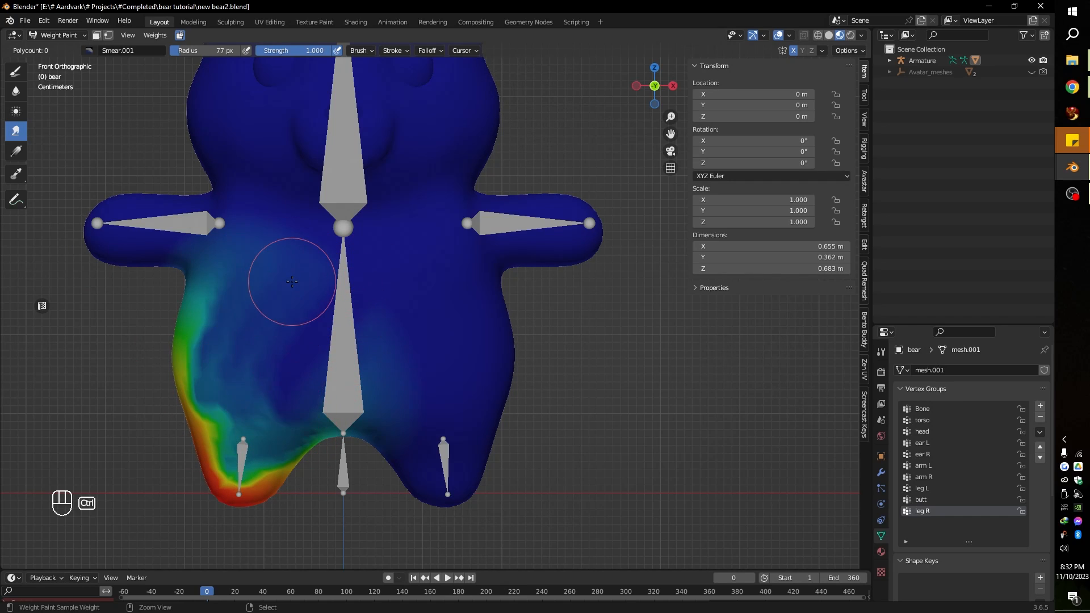
# Undo all the smear strokes on the leg R vertex group
pyautogui.hotkey('ctrl', 'z')
pyautogui.hotkey('ctrl', 'z')
pyautogui.hotkey('ctrl', 'z')
pyautogui.hotkey('ctrl', 'z')
pyautogui.hotkey('ctrl', 'z')
pyautogui.hotkey('ctrl', 'z')
pyautogui.hotkey('ctrl', 'z')
pyautogui.hotkey('ctrl', 'z')
pyautogui.hotkey('ctrl', 'z')
pyautogui.hotkey('ctrl', 'z')
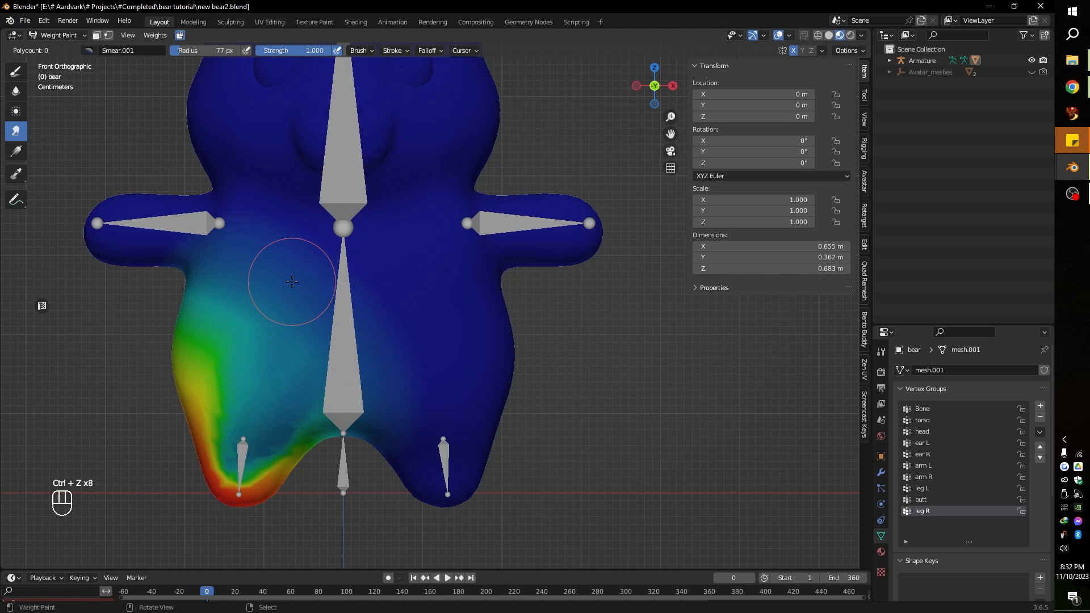
pyautogui.hotkey('ctrl', 'z')
# Return to the Draw brush with weight 0.000 and show its brush and symmetry settings in the sidebar
pyautogui.click(16, 151)
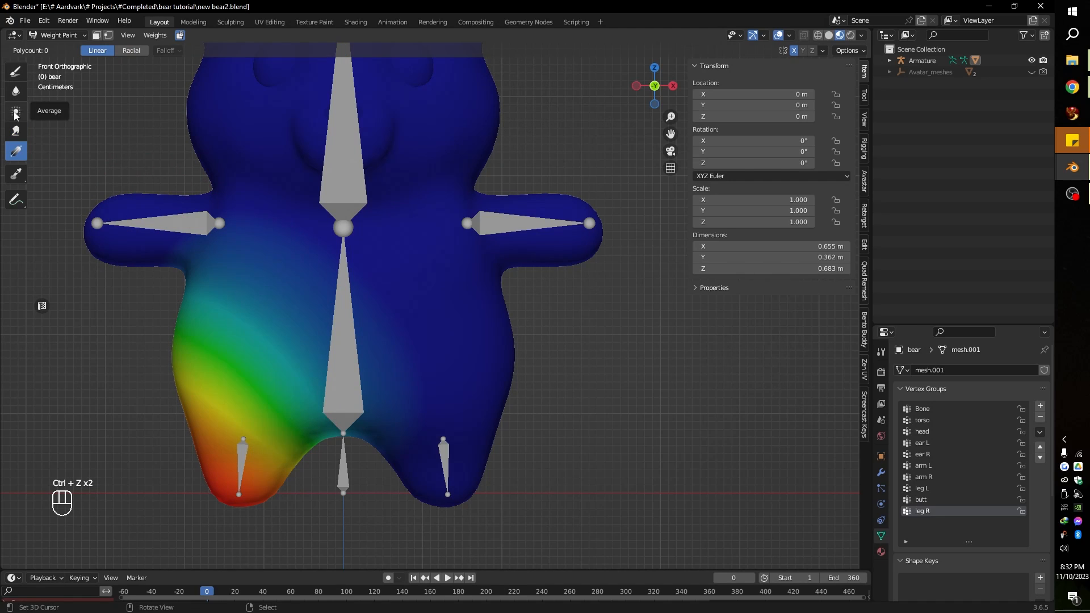
pyautogui.click(16, 71)
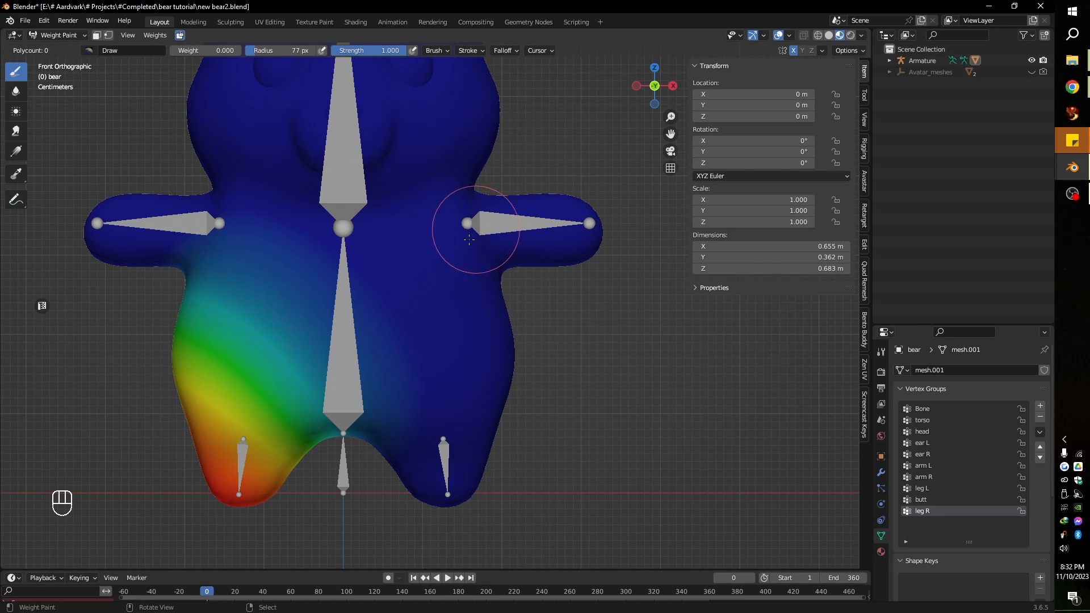
pyautogui.scroll(-4, 447, 258)
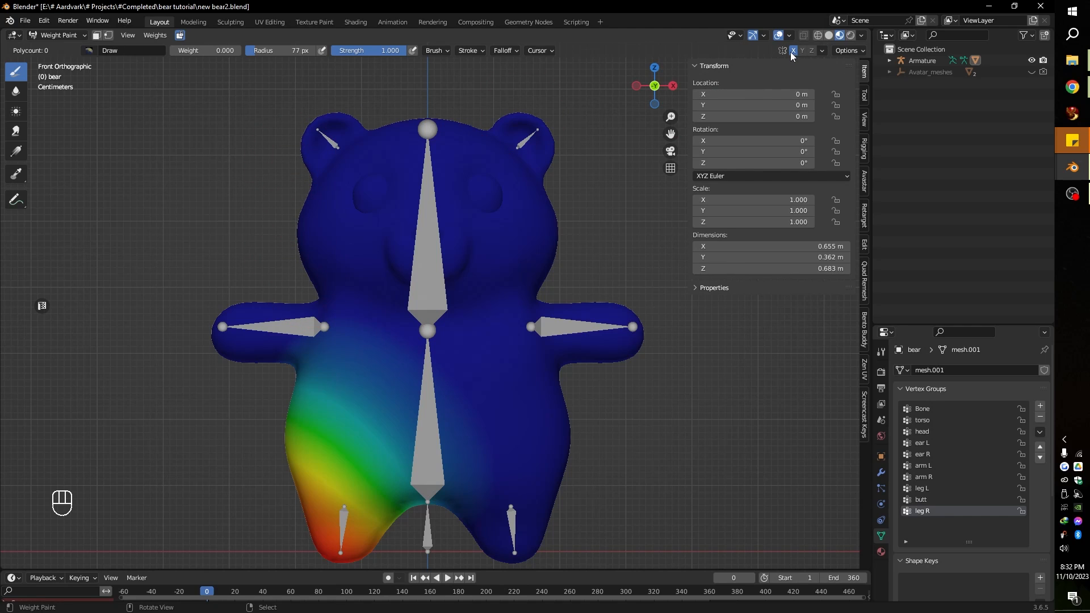
pyautogui.click(865, 246)
pyautogui.click(864, 72)
pyautogui.click(865, 96)
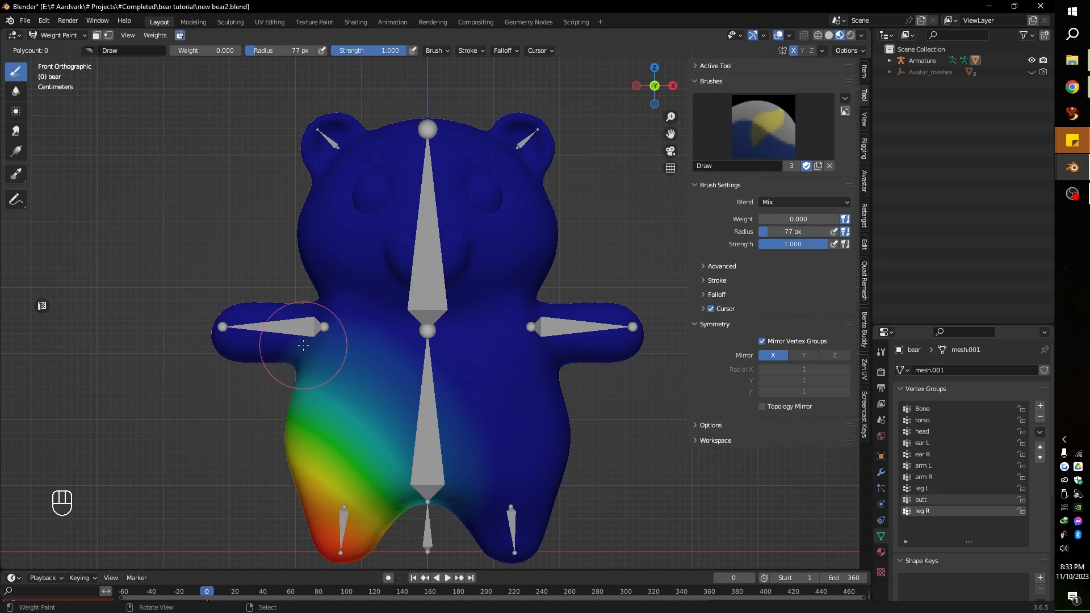
# Paint weight 0.000 onto the leg R group around the bear's right armpit and upper side
pyautogui.moveTo(314, 336); pyautogui.dragTo(305, 346)
pyautogui.moveTo(304, 346); pyautogui.dragTo(384, 309, button='middle')
pyautogui.keyDown('shift'); pyautogui.moveTo(384, 310); pyautogui.dragTo(435, 339, button='middle'); pyautogui.keyUp('shift')
pyautogui.scroll(4, 435, 338)
pyautogui.moveTo(397, 347); pyautogui.dragTo(352, 369)
pyautogui.moveTo(353, 369)
pyautogui.mouseDown(button='middle')
pyautogui.moveTo(282, 294)
pyautogui.moveTo(263, 302)
pyautogui.moveTo(301, 295)
pyautogui.mouseUp(button='middle')
# Enlarge the brush radius to 141 px and erase leg R weight from the area around the right arm
pyautogui.press(']')
pyautogui.press(']')
pyautogui.press(']')
pyautogui.press(']')
pyautogui.press(']')
pyautogui.press(']')
pyautogui.moveTo(301, 294); pyautogui.dragTo(274, 302)
pyautogui.moveTo(274, 302)
pyautogui.mouseDown(button='middle')
pyautogui.moveTo(329, 193)
pyautogui.moveTo(367, 229)
pyautogui.mouseUp(button='middle')
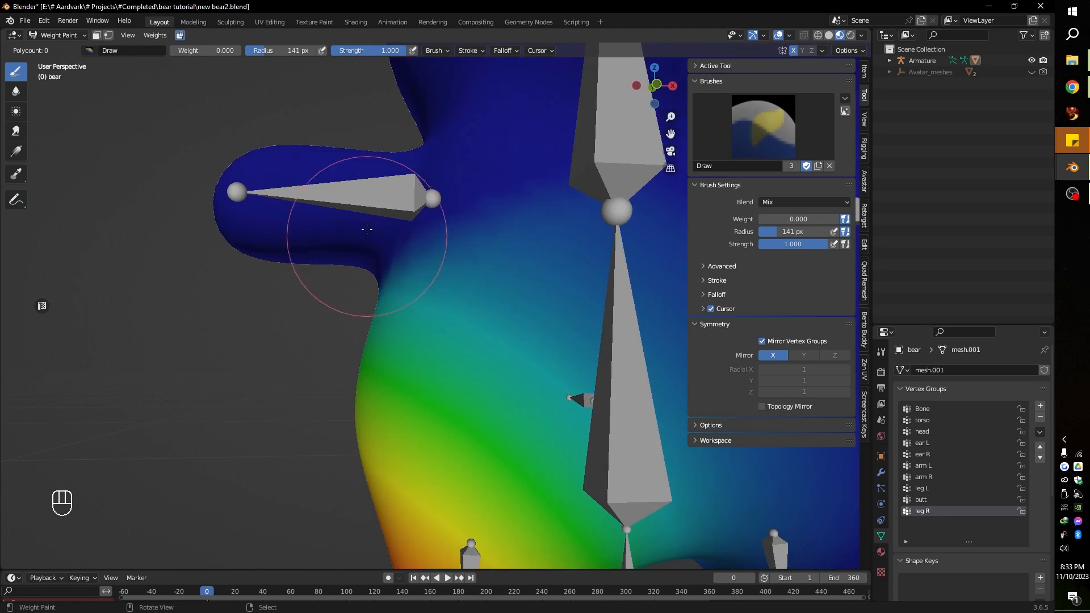
# Erase the remaining leg R weight from the upper torso, checking the bear from several sides and the front
pyautogui.scroll(-3, 367, 229)
pyautogui.keyDown('shift'); pyautogui.moveTo(559, 252); pyautogui.dragTo(457, 263, button='middle'); pyautogui.keyUp('shift')
pyautogui.moveTo(546, 417); pyautogui.dragTo(486, 356, button='middle')
pyautogui.moveTo(426, 243); pyautogui.dragTo(420, 284, button='middle')
pyautogui.moveTo(421, 284)
pyautogui.keyDown('shift'); pyautogui.mouseDown(button='middle')
pyautogui.moveTo(401, 183)
pyautogui.moveTo(590, 187)
pyautogui.mouseUp(button='middle'); pyautogui.keyUp('shift')
pyautogui.moveTo(510, 238); pyautogui.dragTo(524, 190)
pyautogui.moveTo(524, 190)
pyautogui.mouseDown(button='middle')
pyautogui.moveTo(359, 263)
pyautogui.moveTo(406, 363)
pyautogui.mouseUp(button='middle')
pyautogui.press('KP_1')
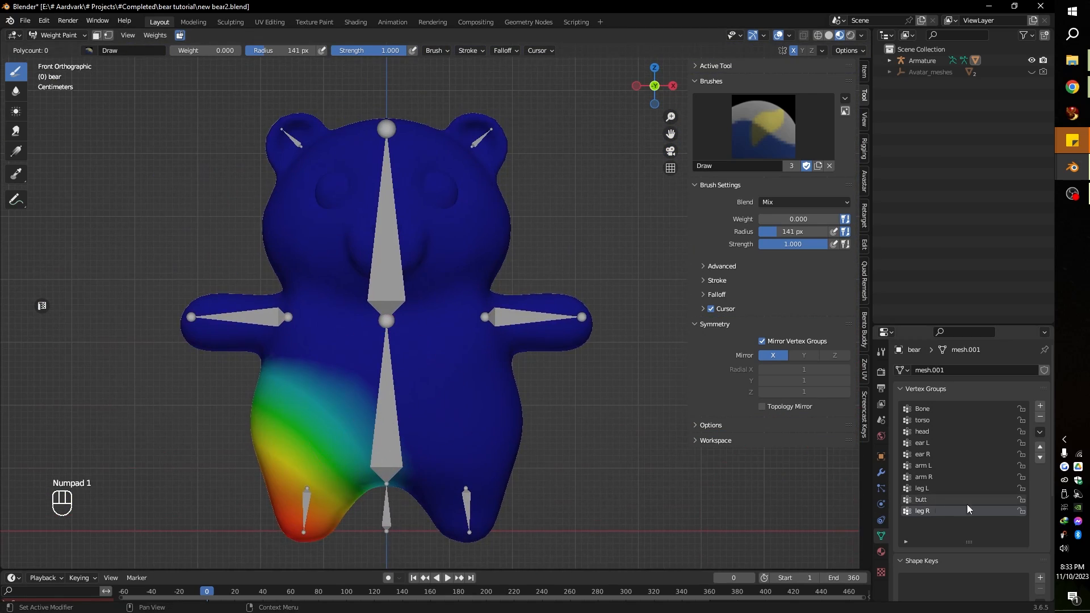
# Examine the weight distribution of the butt and leg L vertex groups from the back, the side and the front
pyautogui.click(936, 500)
pyautogui.press('ctrl+KP_1')
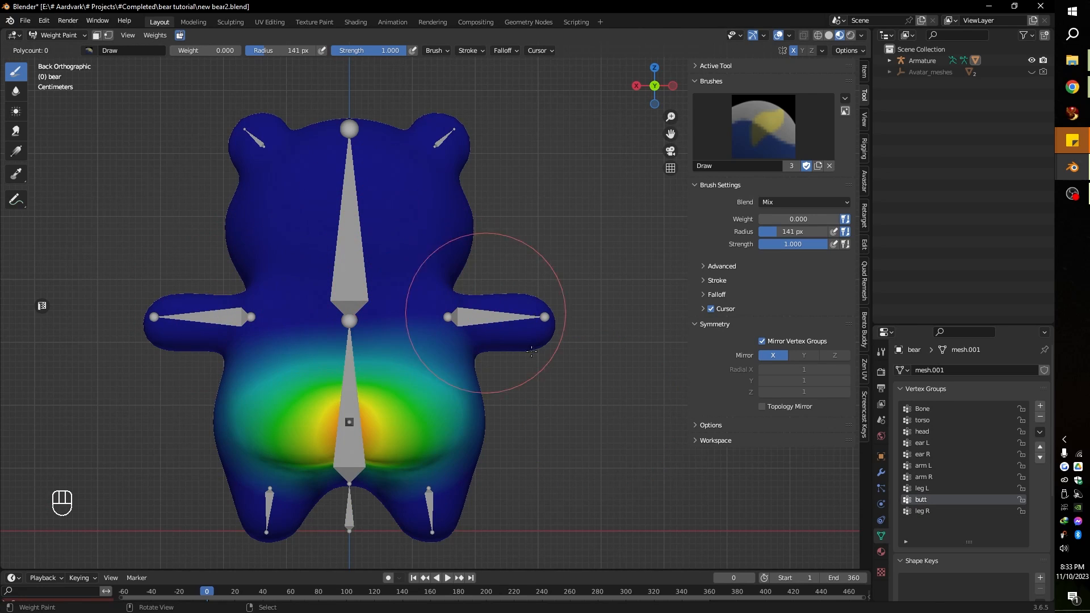
pyautogui.moveTo(531, 351); pyautogui.dragTo(454, 364, button='middle')
pyautogui.moveTo(511, 407); pyautogui.dragTo(667, 407, button='middle')
pyautogui.click(936, 488)
pyautogui.press('KP_1')
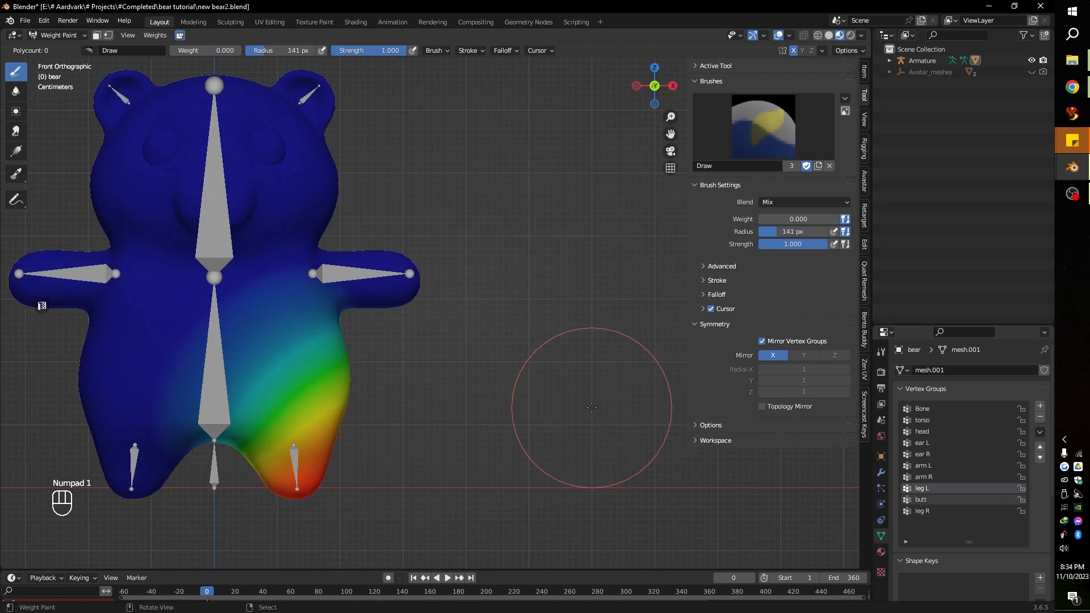
pyautogui.keyDown('shift'); pyautogui.moveTo(308, 254); pyautogui.dragTo(410, 197, button='middle'); pyautogui.keyUp('shift')
pyautogui.moveTo(641, 227); pyautogui.dragTo(500, 295, button='middle')
pyautogui.press('KP_1')
# Select the arm R group and erase its weight from the head, belly and side with weight 0.000, leaving the right arm painted
pyautogui.click(923, 477)
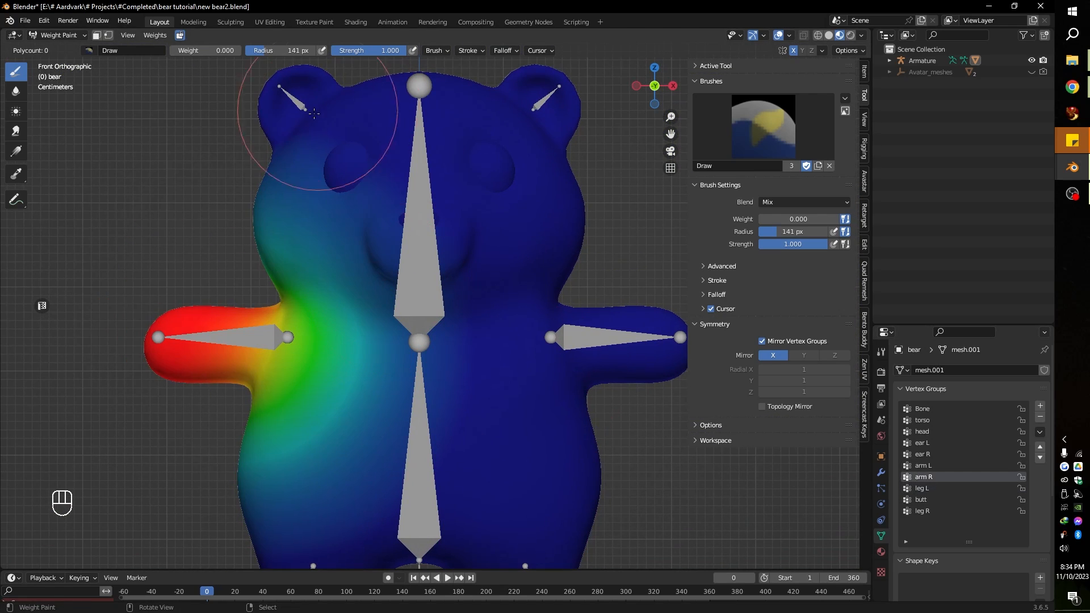
pyautogui.moveTo(303, 494); pyautogui.dragTo(359, 488)
pyautogui.keyDown('shift'); pyautogui.moveTo(400, 471); pyautogui.dragTo(436, 365, button='middle'); pyautogui.keyUp('shift')
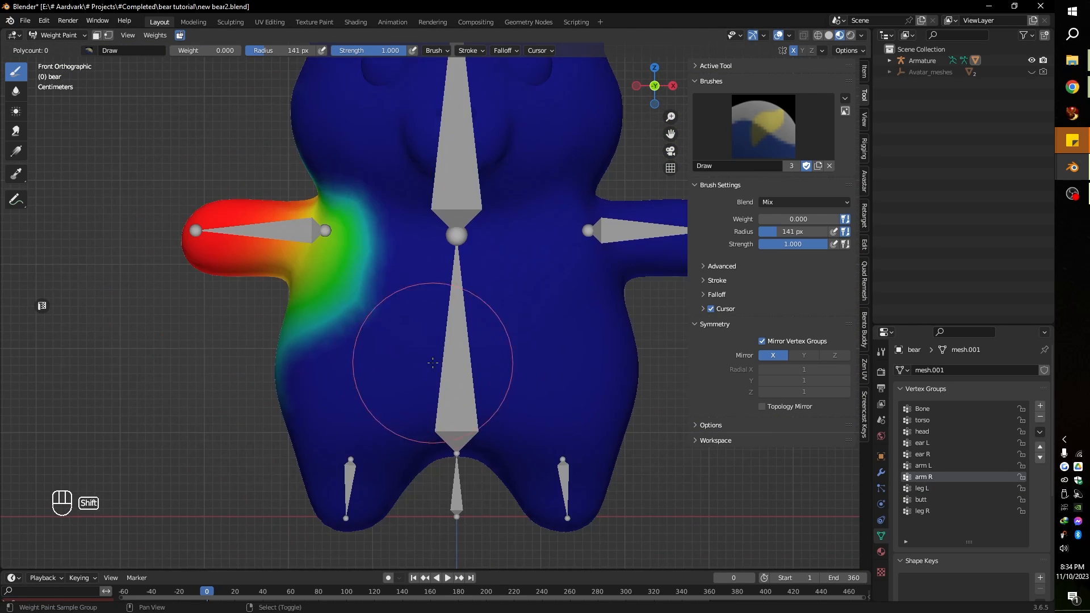
pyautogui.moveTo(323, 379); pyautogui.dragTo(267, 345)
pyautogui.moveTo(371, 363); pyautogui.dragTo(491, 355, button='middle')
pyautogui.moveTo(216, 425); pyautogui.dragTo(243, 399)
pyautogui.press('KP_1')
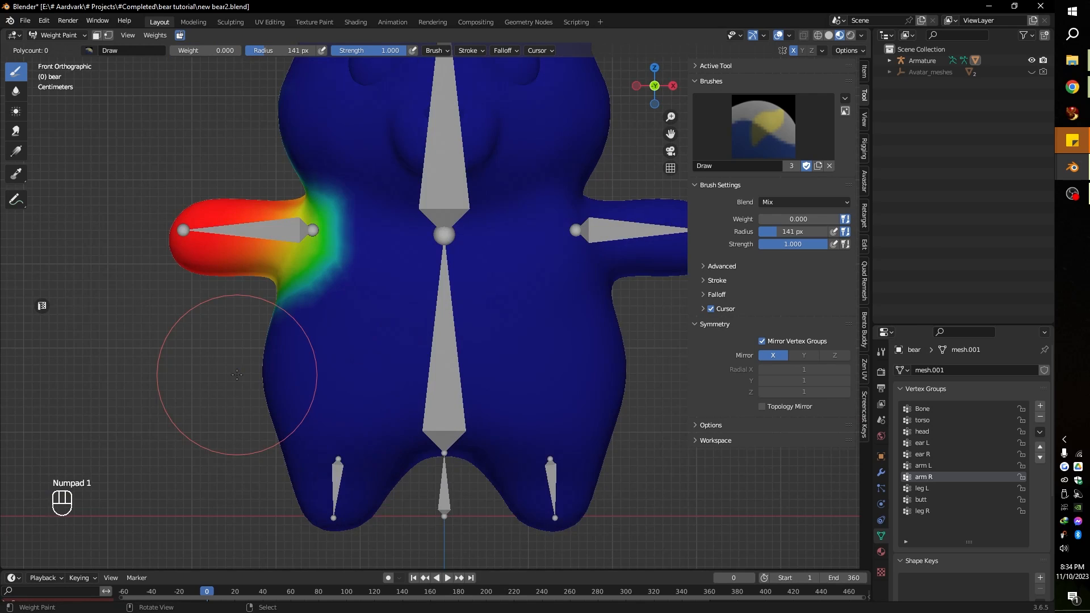
# Erase the excess arm R weight from the bear's side and back around the right shoulder
pyautogui.press('ctrl+KP_3')
pyautogui.press('KP_3')
pyautogui.press('ctrl+KP_3')
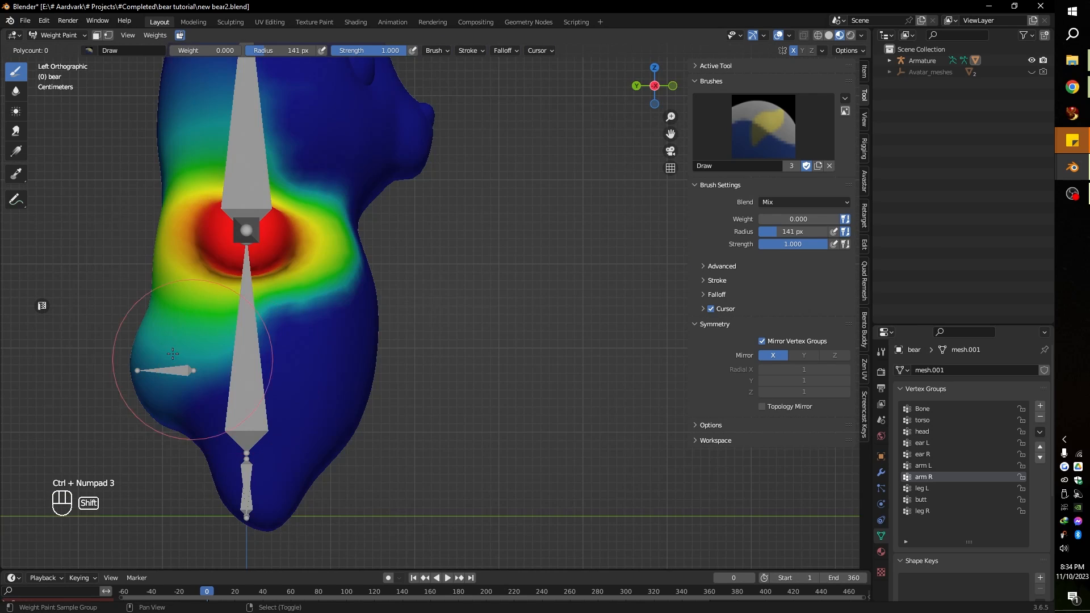
pyautogui.moveTo(359, 478); pyautogui.dragTo(261, 434)
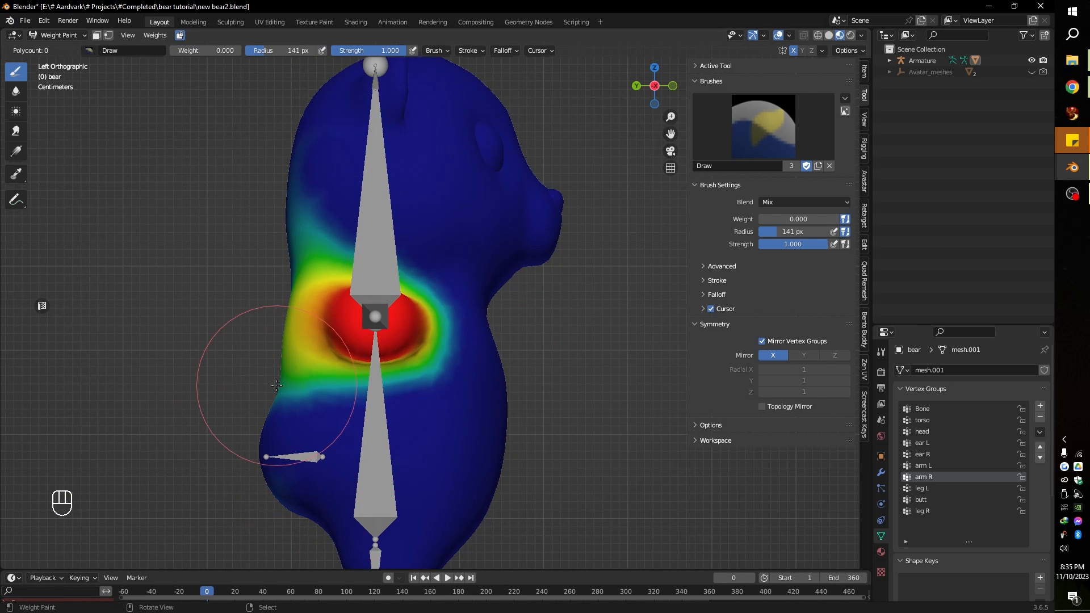
pyautogui.press('ctrl+KP_1')
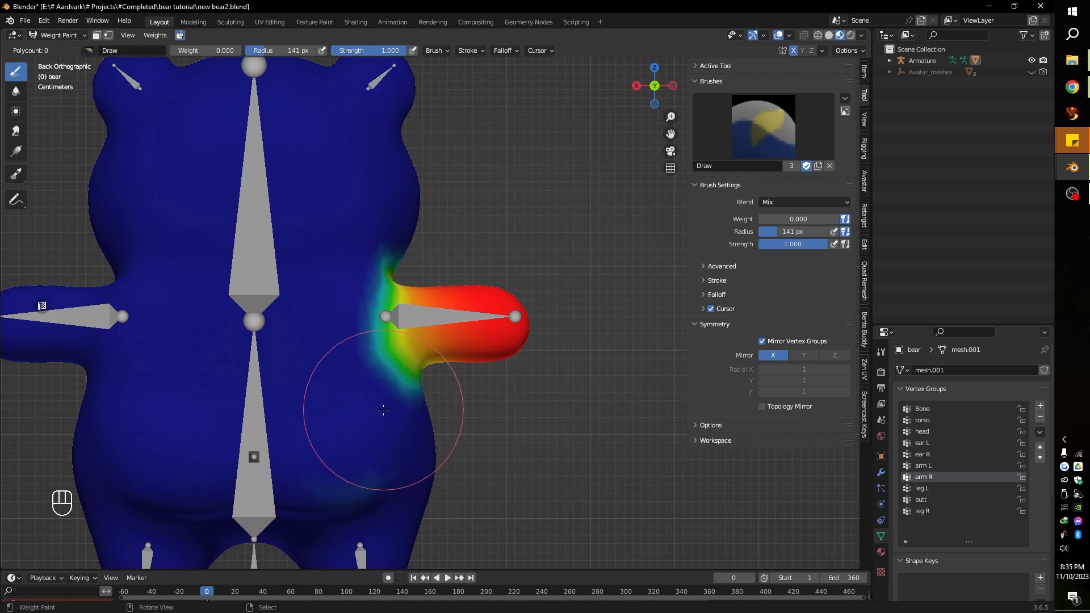
# Select the arm L group and erase its weight from the back, side and front of the body around the left arm
pyautogui.click(923, 466)
pyautogui.keyDown('shift'); pyautogui.moveTo(305, 391); pyautogui.dragTo(442, 392, button='middle'); pyautogui.keyUp('shift')
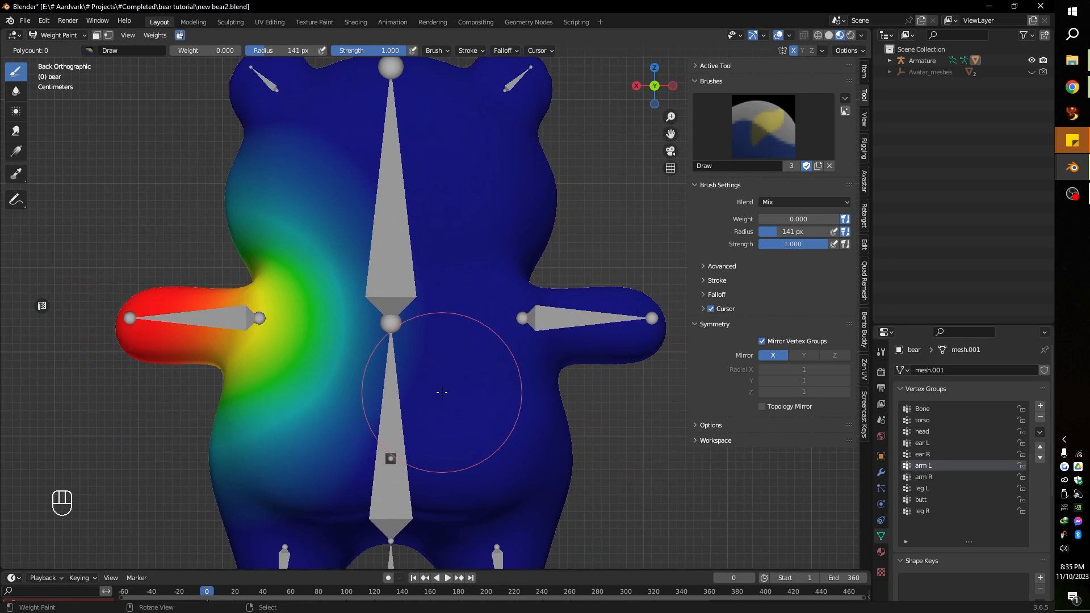
pyautogui.moveTo(442, 392)
pyautogui.mouseDown()
pyautogui.moveTo(230, 471)
pyautogui.moveTo(297, 135)
pyautogui.moveTo(272, 177)
pyautogui.moveTo(215, 453)
pyautogui.mouseUp()
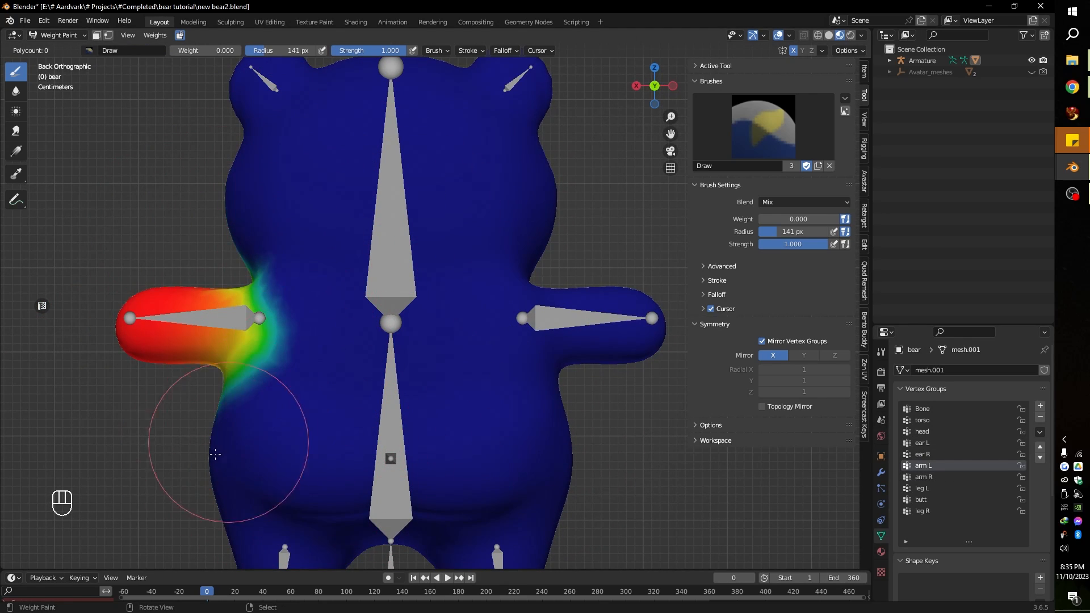
pyautogui.press('KP_3')
pyautogui.moveTo(511, 450)
pyautogui.mouseDown()
pyautogui.moveTo(499, 433)
pyautogui.moveTo(305, 456)
pyautogui.moveTo(310, 514)
pyautogui.moveTo(425, 236)
pyautogui.moveTo(267, 195)
pyautogui.moveTo(303, 365)
pyautogui.mouseUp()
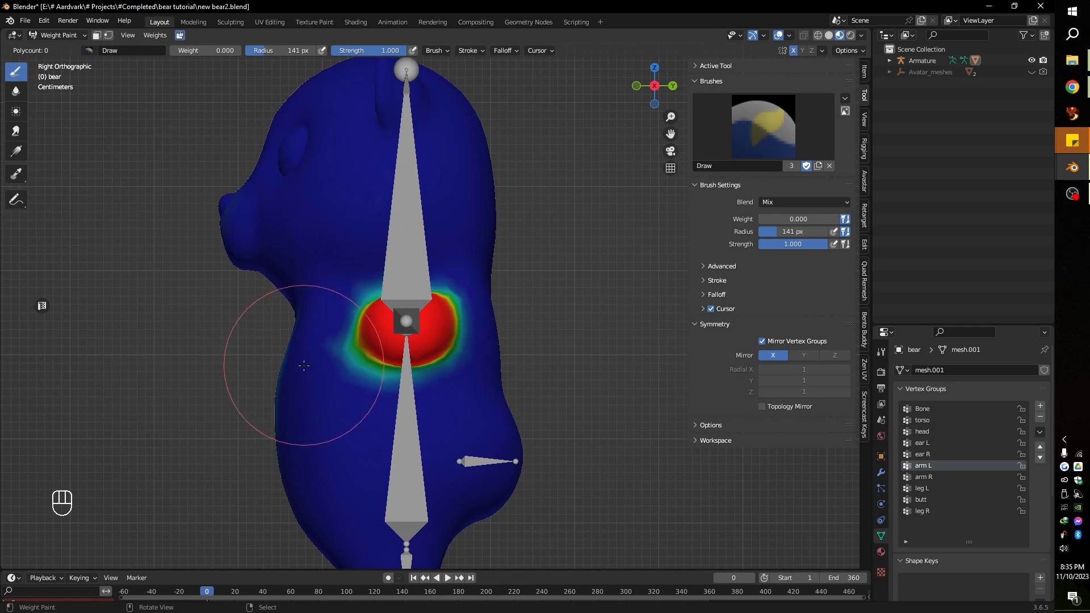
pyautogui.press('KP_1')
pyautogui.moveTo(374, 229); pyautogui.dragTo(321, 287)
# Select the ear R group and erase its weight from the face and the top of the head
pyautogui.keyDown('shift'); pyautogui.moveTo(321, 288); pyautogui.dragTo(440, 440, button='middle'); pyautogui.keyUp('shift')
pyautogui.click(934, 454)
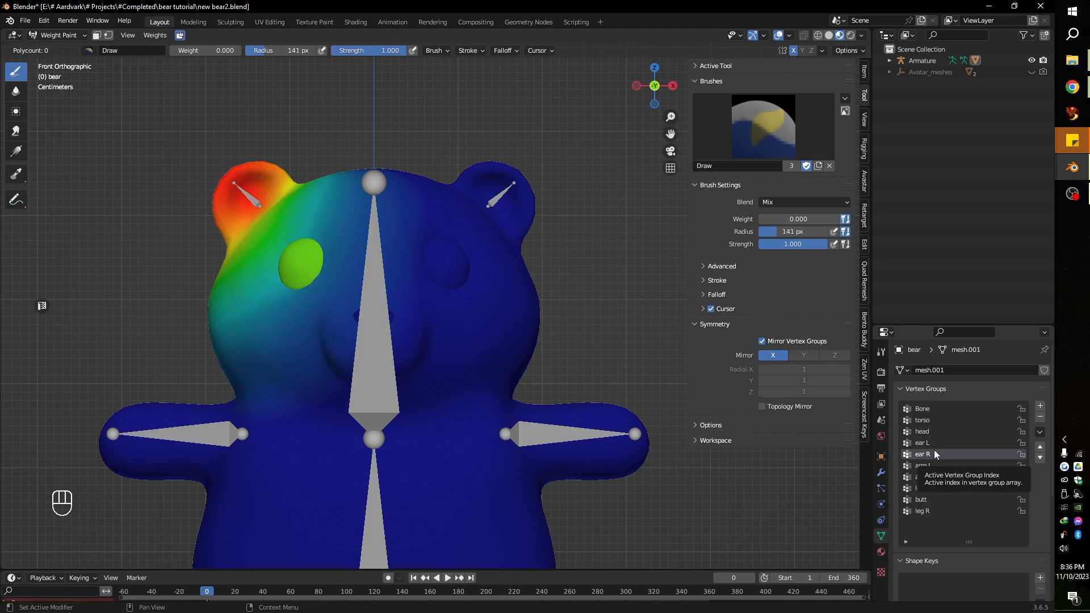
pyautogui.moveTo(433, 195)
pyautogui.mouseDown()
pyautogui.moveTo(364, 195)
pyautogui.moveTo(281, 324)
pyautogui.moveTo(290, 209)
pyautogui.mouseUp()
# Erase the ear R weight from the rim and inside of the bear's right eye socket
pyautogui.moveTo(230, 287); pyautogui.dragTo(142, 301, button='middle')
pyautogui.keyDown('shift'); pyautogui.moveTo(142, 301); pyautogui.dragTo(301, 306, button='middle'); pyautogui.keyUp('shift')
pyautogui.scroll(6, 429, 325)
pyautogui.moveTo(510, 318)
pyautogui.mouseDown(button='middle')
pyautogui.moveTo(429, 325)
pyautogui.moveTo(394, 244)
pyautogui.mouseUp(button='middle')
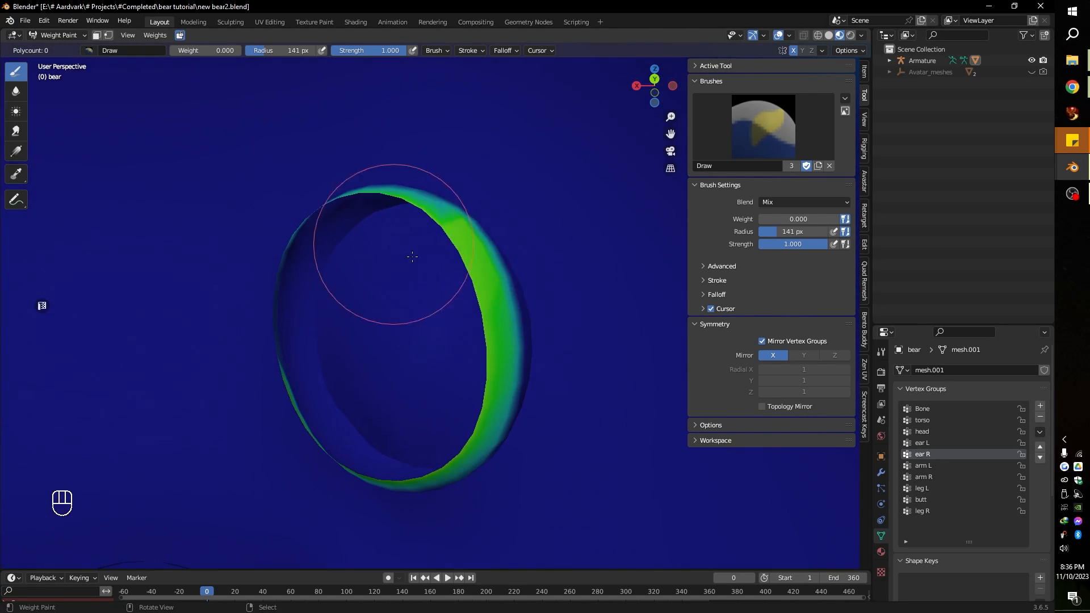
pyautogui.moveTo(412, 256); pyautogui.dragTo(433, 480)
pyautogui.moveTo(433, 480); pyautogui.dragTo(361, 425, button='middle')
pyautogui.moveTo(312, 278); pyautogui.dragTo(316, 241)
pyautogui.moveTo(316, 241); pyautogui.dragTo(434, 315, button='middle')
pyautogui.moveTo(434, 315); pyautogui.dragTo(517, 220)
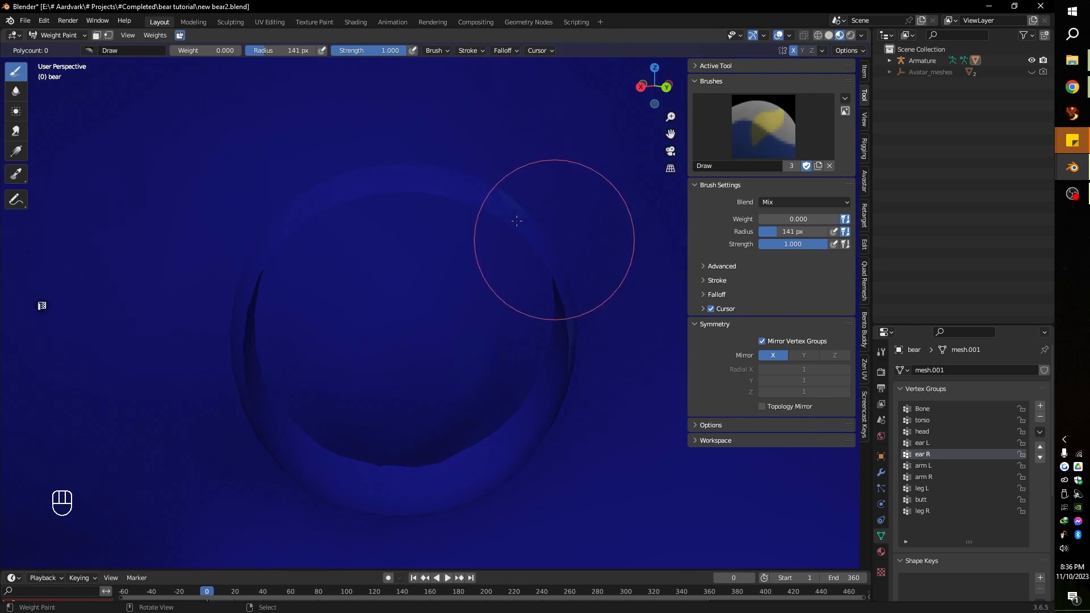
pyautogui.moveTo(517, 221); pyautogui.dragTo(346, 313, button='middle')
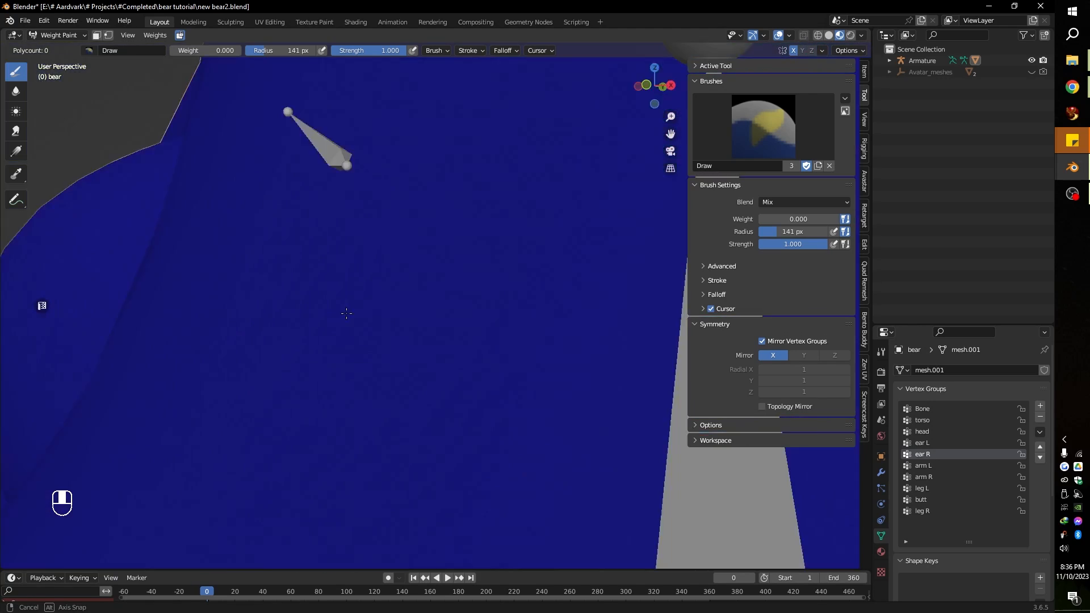
# Erase the remaining ear R weight from the side and back of the head, leaving only the ear painted
pyautogui.scroll(-5, 346, 314)
pyautogui.press('KP_1')
pyautogui.press('ctrl+KP_3')
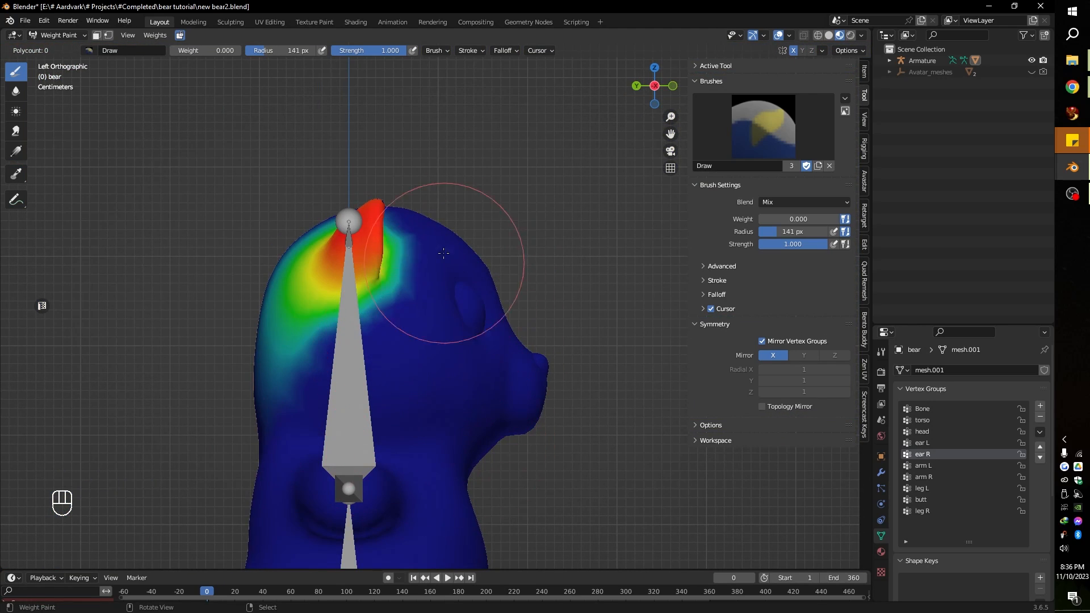
pyautogui.press('ctrl+KP_1')
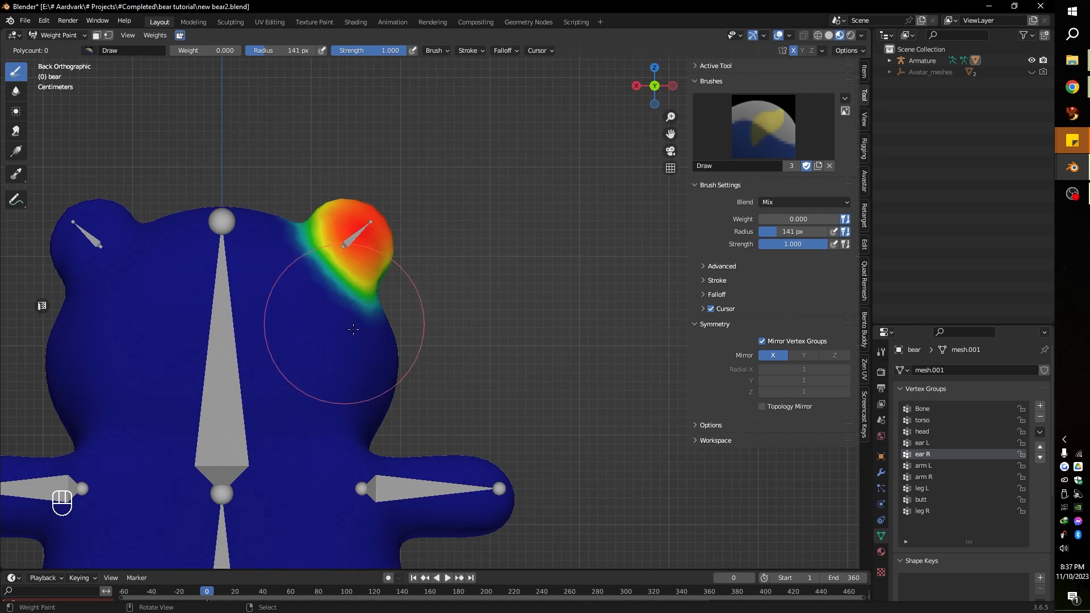
pyautogui.moveTo(353, 329); pyautogui.dragTo(334, 363, button='middle')
# Select the ear L group and erase its weight from the top, face and side of the head around the left ear
pyautogui.press('KP_7')
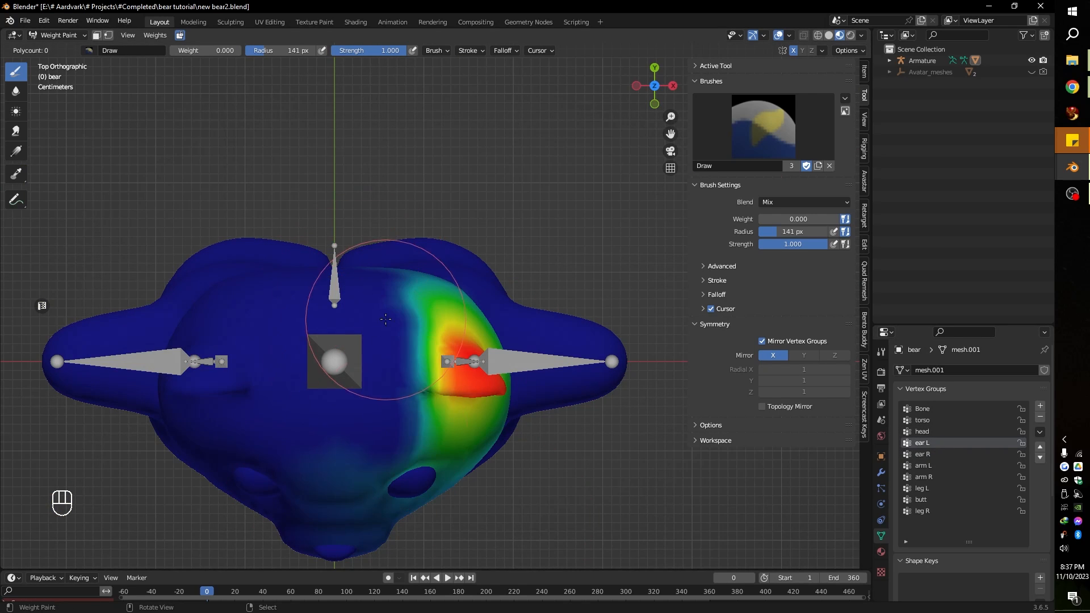
pyautogui.press('KP_1')
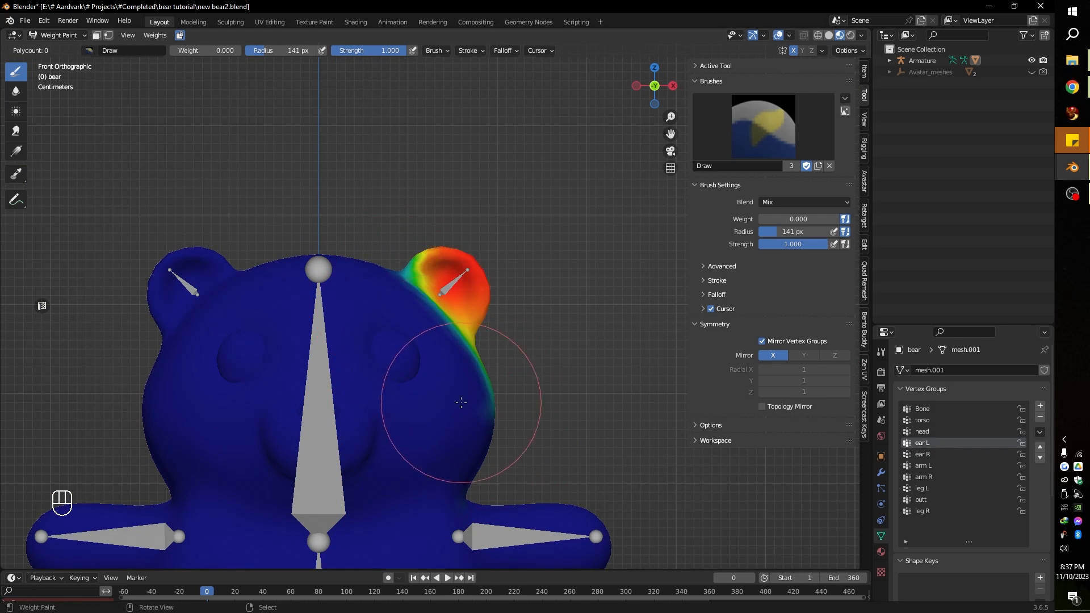
pyautogui.moveTo(453, 394); pyautogui.dragTo(442, 357, button='middle')
pyautogui.press('KP_3')
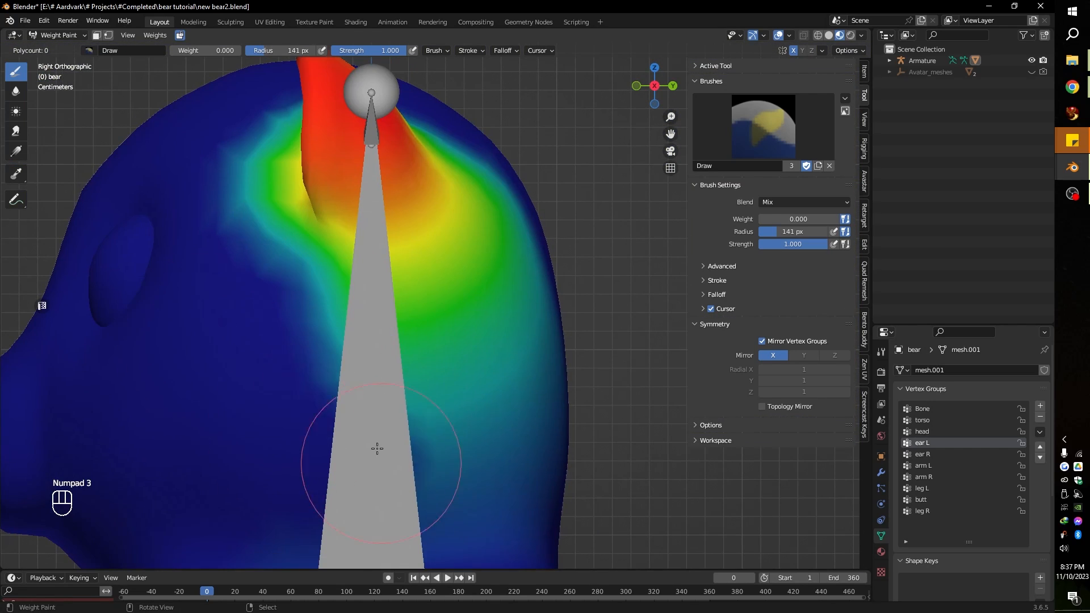
pyautogui.moveTo(377, 448)
pyautogui.mouseDown()
pyautogui.moveTo(377, 336)
pyautogui.moveTo(256, 195)
pyautogui.moveTo(463, 229)
pyautogui.moveTo(400, 258)
pyautogui.mouseUp()
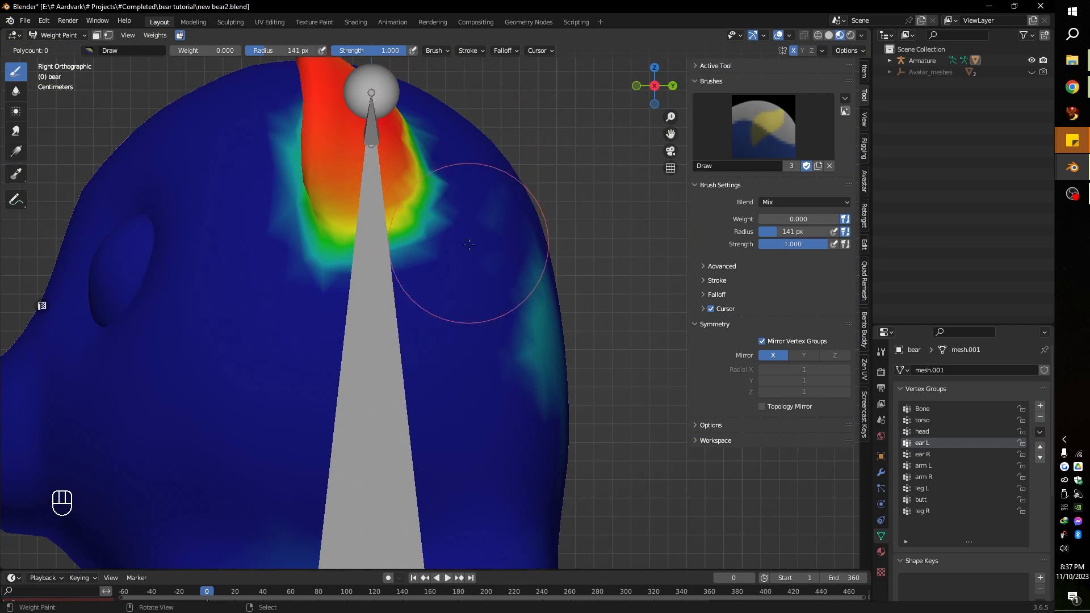
# Erase the remaining ear L weight from the back of the head and check the ear from the front
pyautogui.press('KP_9')
pyautogui.press('ctrl+KP_1')
pyautogui.moveTo(355, 289); pyautogui.dragTo(439, 416)
pyautogui.press('KP_1')
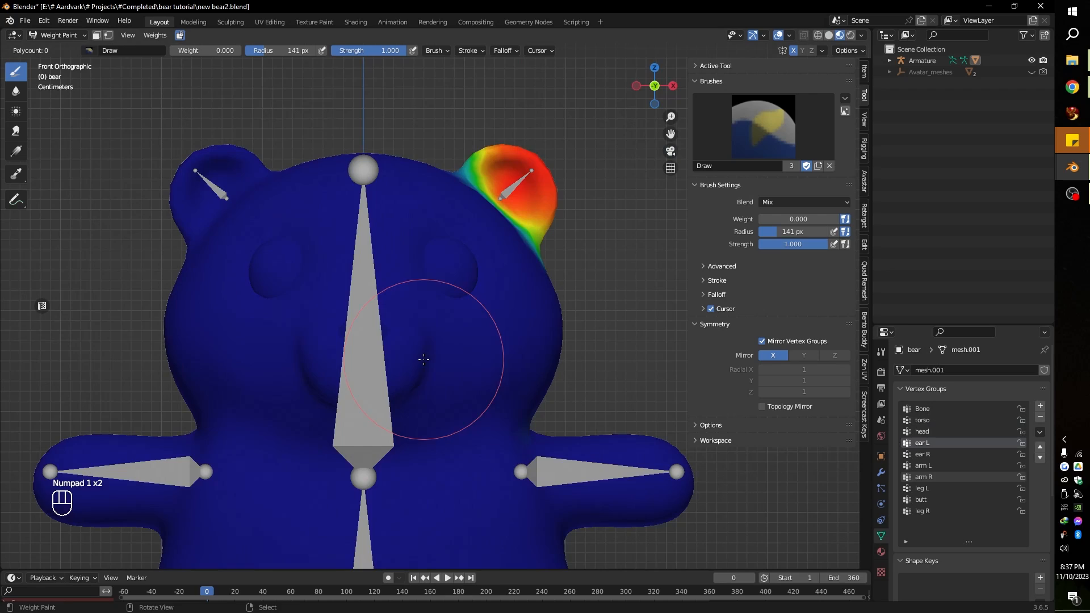
# Paint the bear's eyes in the head vertex group with a brush weight of 0.688, and switch to the torso group
pyautogui.click(921, 431)
pyautogui.keyDown('shift'); pyautogui.scroll(-5, 562, 385); pyautogui.keyUp('shift')
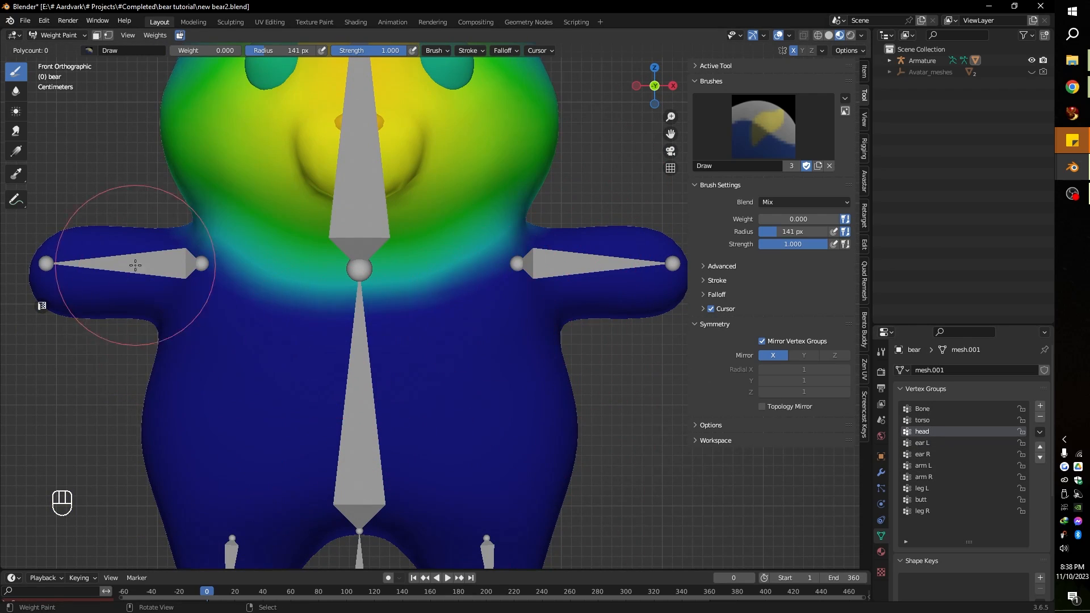
pyautogui.press('ctrl+KP_1')
pyautogui.press('KP_1')
pyautogui.moveTo(372, 272)
pyautogui.keyDown('shift'); pyautogui.mouseDown(button='middle')
pyautogui.moveTo(433, 445)
pyautogui.moveTo(415, 513)
pyautogui.mouseUp(button='middle'); pyautogui.keyUp('shift')
pyautogui.scroll(3, 416, 512)
pyautogui.moveTo(195, 50); pyautogui.dragTo(242, 50)
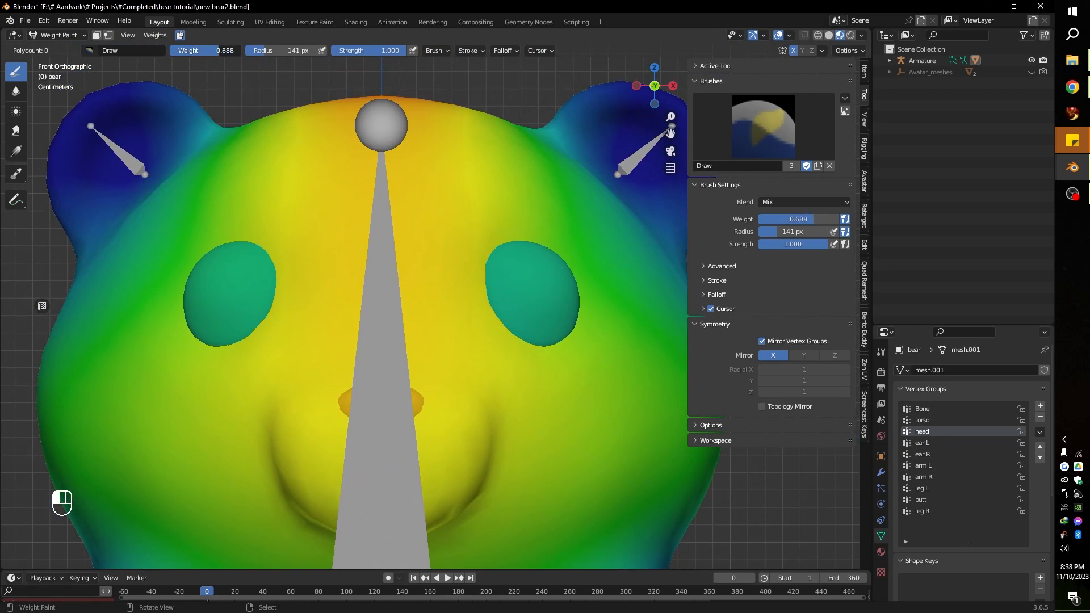
pyautogui.moveTo(513, 272); pyautogui.dragTo(539, 309)
pyautogui.click(536, 292)
pyautogui.moveTo(400, 355)
pyautogui.mouseDown(button='middle')
pyautogui.moveTo(511, 360)
pyautogui.moveTo(421, 365)
pyautogui.mouseUp(button='middle')
pyautogui.click(942, 420)
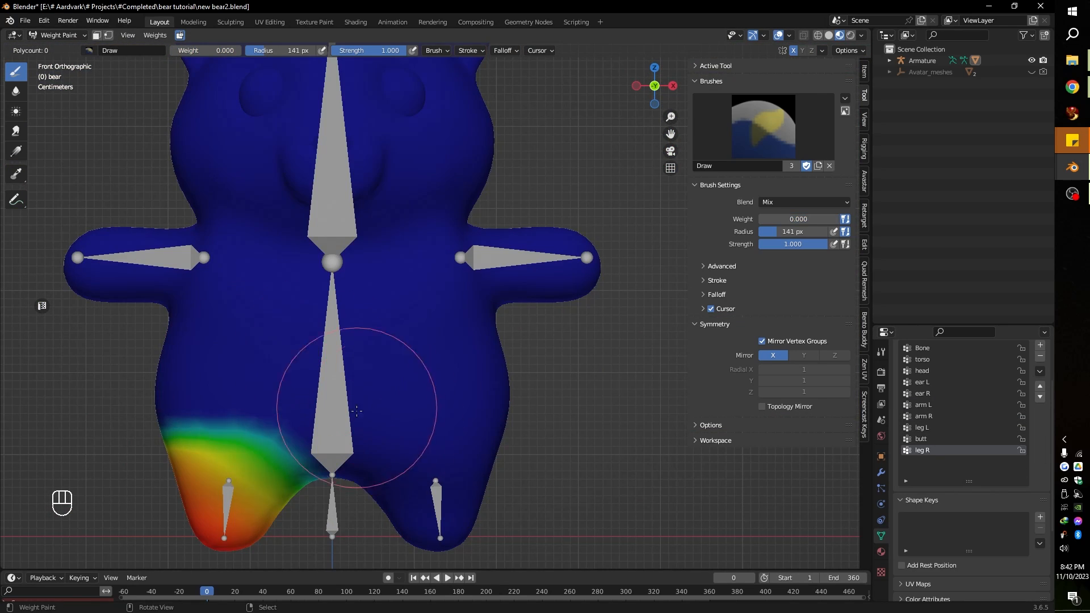
# Smooth the vertex weights of all groups with a factor of 0.75
pyautogui.scroll(3, 178, 409)
pyautogui.click(155, 35)
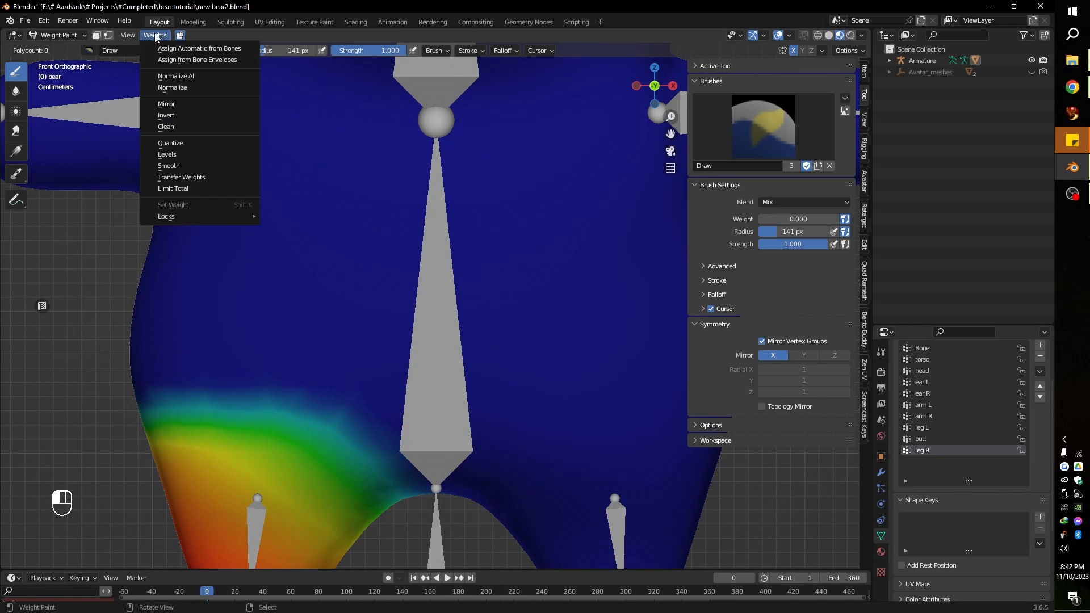
pyautogui.click(219, 168)
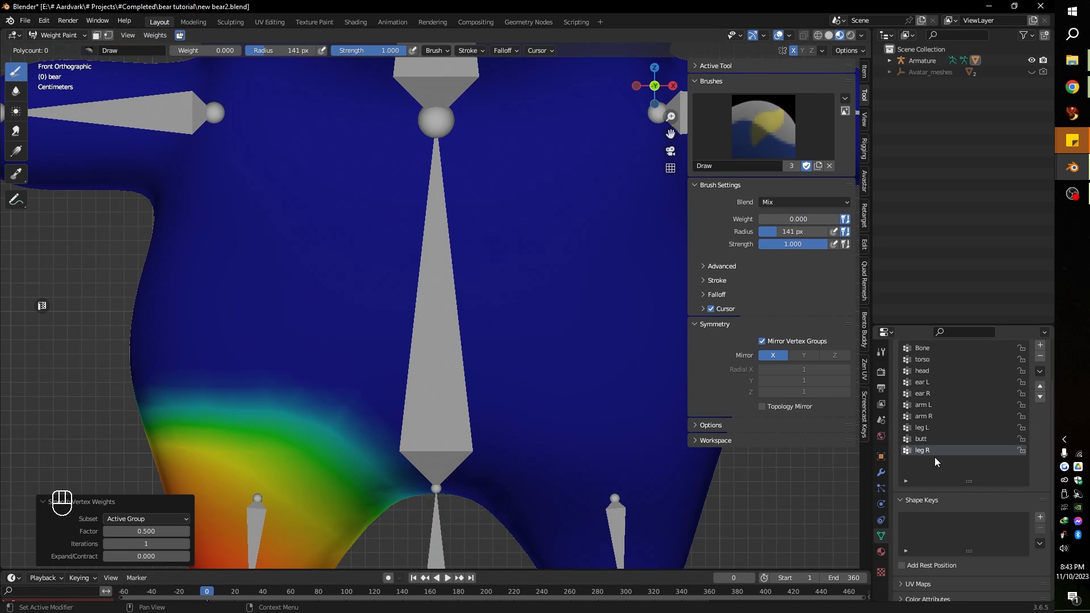
pyautogui.click(132, 519)
pyautogui.click(142, 553)
pyautogui.click(160, 529)
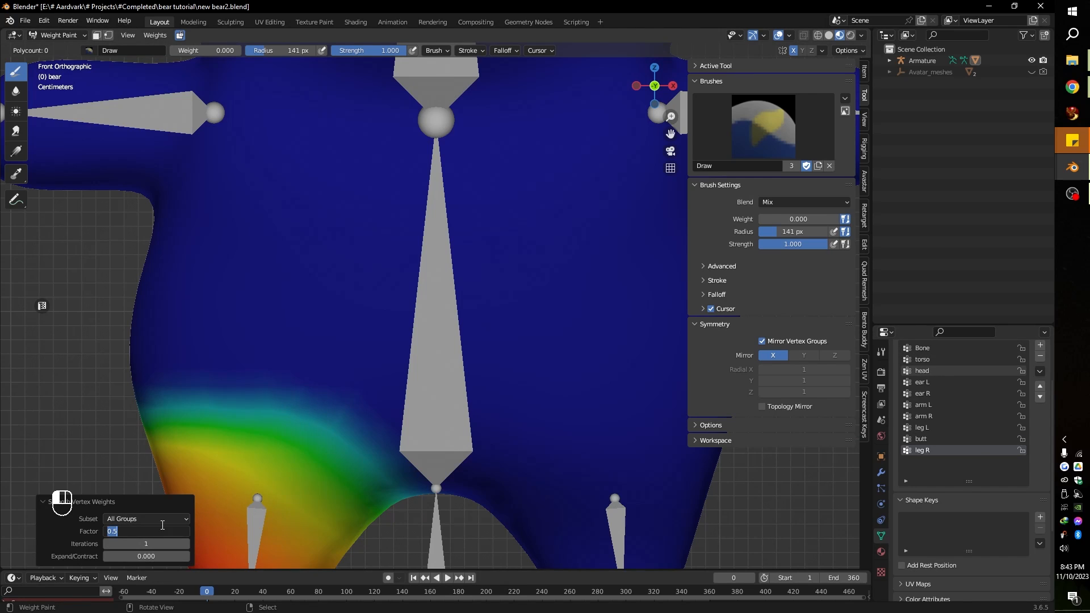
pyautogui.write('.75')
pyautogui.press('Return')
# Set the weight smoothing to 5 iterations
pyautogui.click(187, 545)
pyautogui.click(186, 545)
pyautogui.click(187, 545)
pyautogui.click(187, 545)
pyautogui.click(187, 545)
pyautogui.click(187, 545)
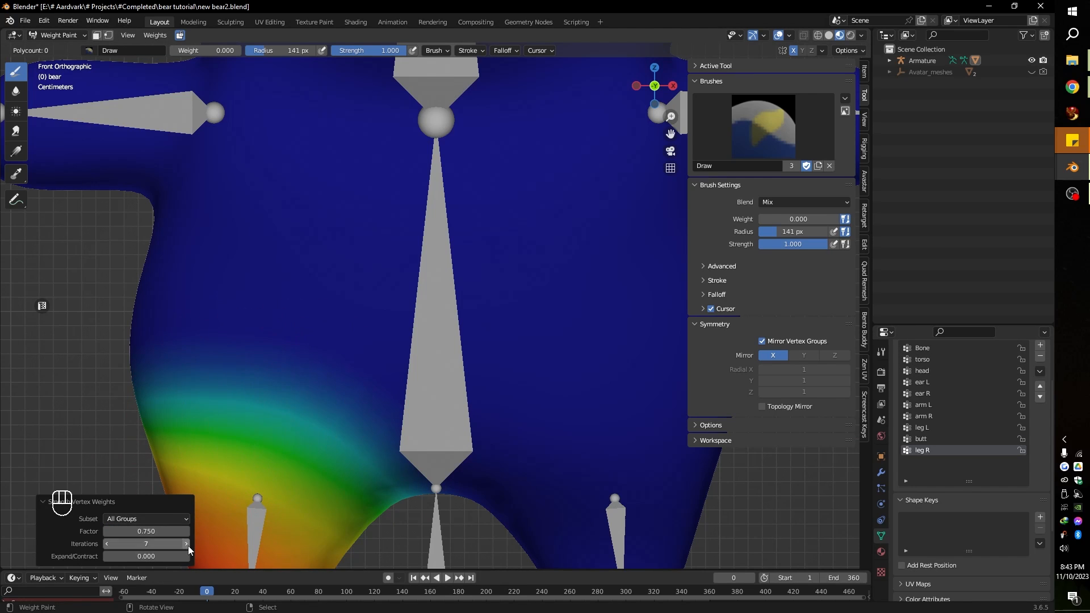
pyautogui.click(106, 543)
pyautogui.click(107, 544)
# Raise the smoothing factor to 1.000 and increase the iterations by two
pyautogui.scroll(-3, 280, 455)
pyautogui.click(937, 429)
pyautogui.moveTo(153, 529); pyautogui.dragTo(190, 529)
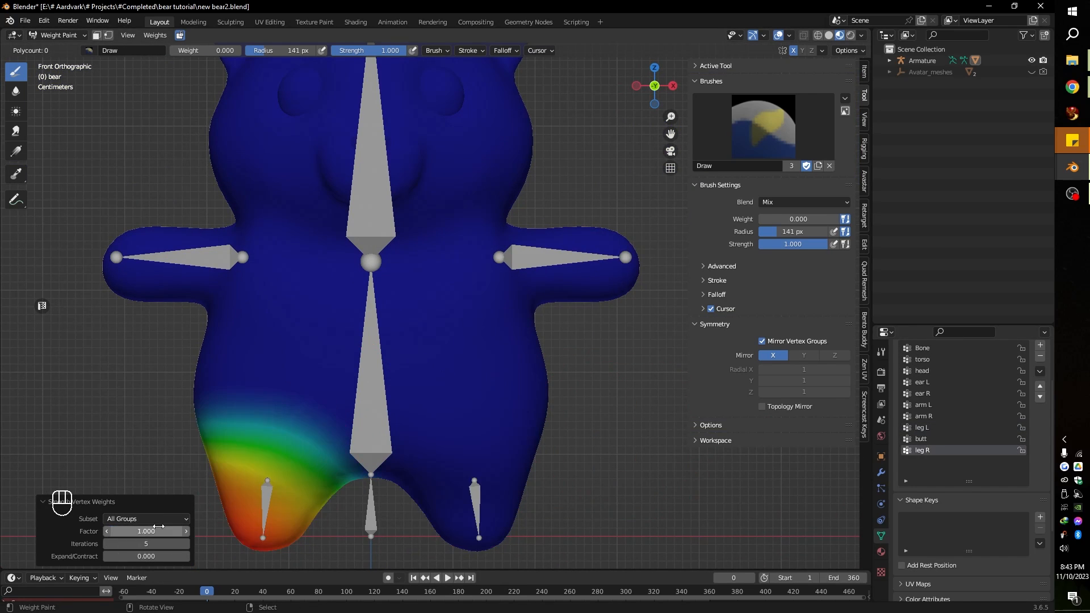
pyautogui.click(186, 545)
pyautogui.click(186, 545)
# Switch to the Blur brush and examine the smoothed arm R weights from the side and front
pyautogui.click(16, 91)
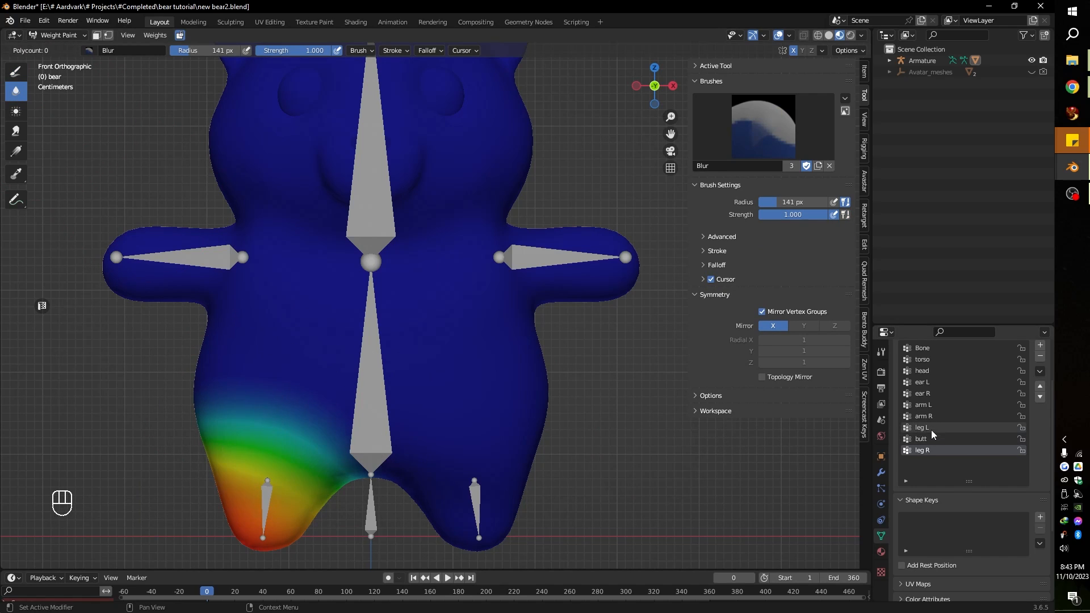
pyautogui.click(923, 416)
pyautogui.moveTo(182, 287); pyautogui.dragTo(280, 284, button='middle')
pyautogui.scroll(-3, 408, 296)
pyautogui.moveTo(397, 268)
pyautogui.mouseDown(button='middle')
pyautogui.moveTo(311, 267)
pyautogui.moveTo(379, 313)
pyautogui.mouseUp(button='middle')
pyautogui.press('KP_1')
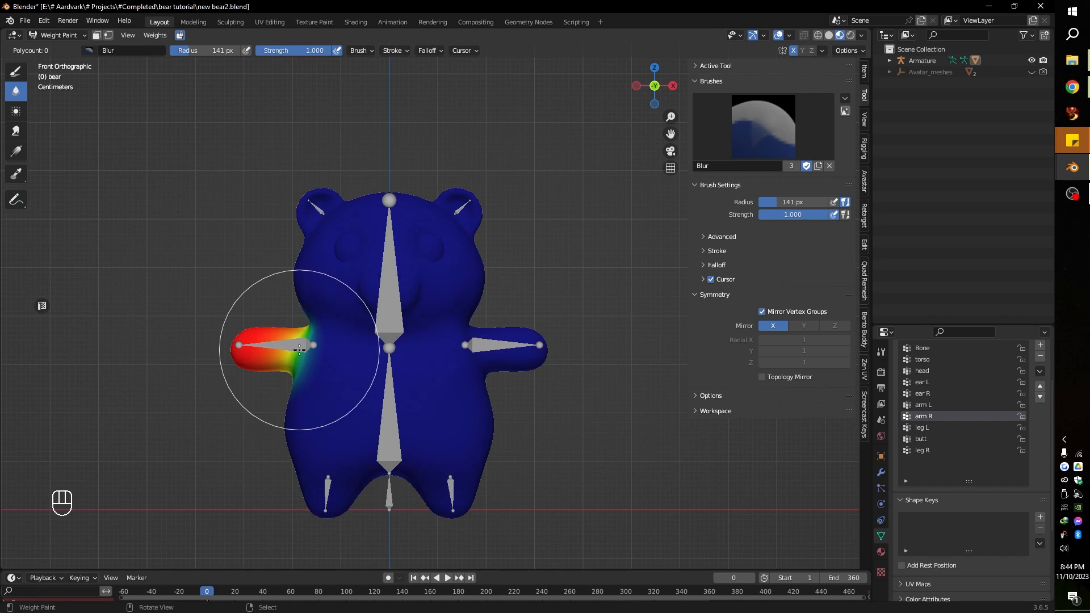
# Leave Weight Paint for Object Mode, select the armature and enter Pose Mode
pyautogui.click(76, 37)
pyautogui.click(57, 49)
pyautogui.rightClick(389, 291)
pyautogui.click(60, 35)
pyautogui.click(56, 74)
# Try rotating the head bone to test the head deformation
pyautogui.rightClick(401, 301)
pyautogui.press('r')
pyautogui.press('Escape')
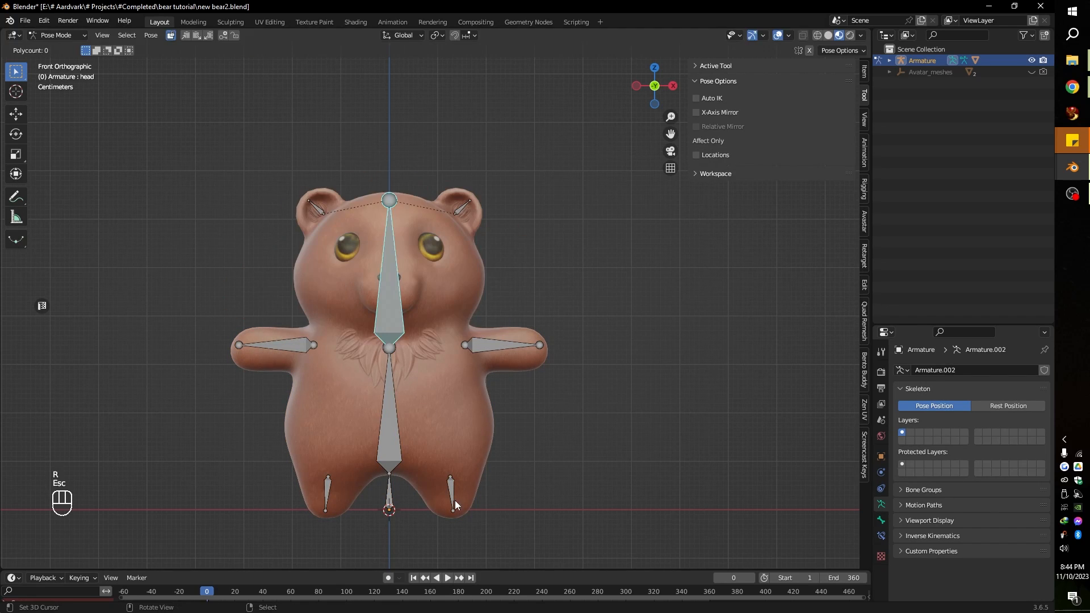
# Rotate the leg L bone by -45° to test the leg deformation, and clear its rotation
pyautogui.rightClick(452, 493)
pyautogui.press('r')
pyautogui.click(527, 410)
pyautogui.moveTo(486, 415); pyautogui.dragTo(529, 427, button='middle')
pyautogui.press('KP_1')
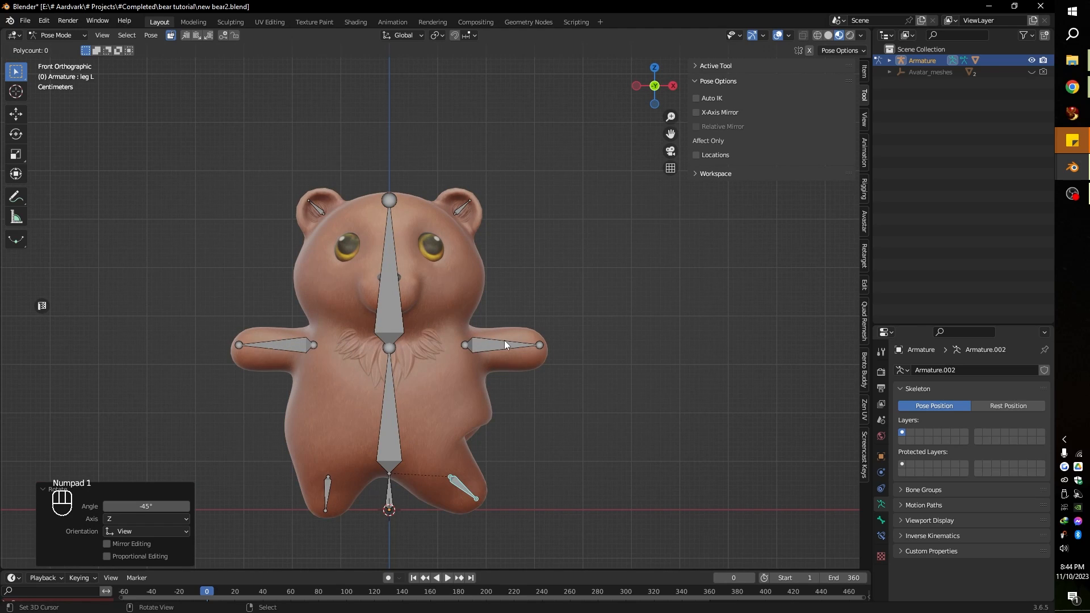
pyautogui.press('r')
pyautogui.press('Escape')
pyautogui.hotkey('alt', 'r')
# Rotate the arm L bone downward by about 57° to test the arm deformation
pyautogui.rightClick(521, 347)
pyautogui.press('r')
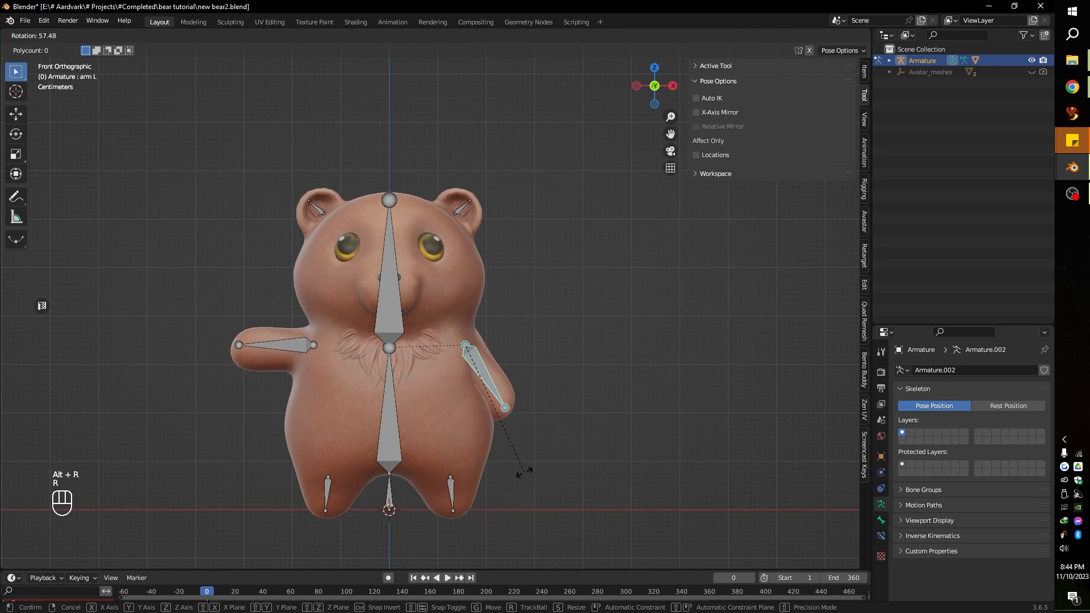
pyautogui.click(511, 471)
# Open the bear mesh in Weight Paint and examine the arm L vertex group's weights on the lowered arm
pyautogui.click(62, 35)
pyautogui.click(57, 49)
pyautogui.rightClick(335, 227)
pyautogui.click(59, 35)
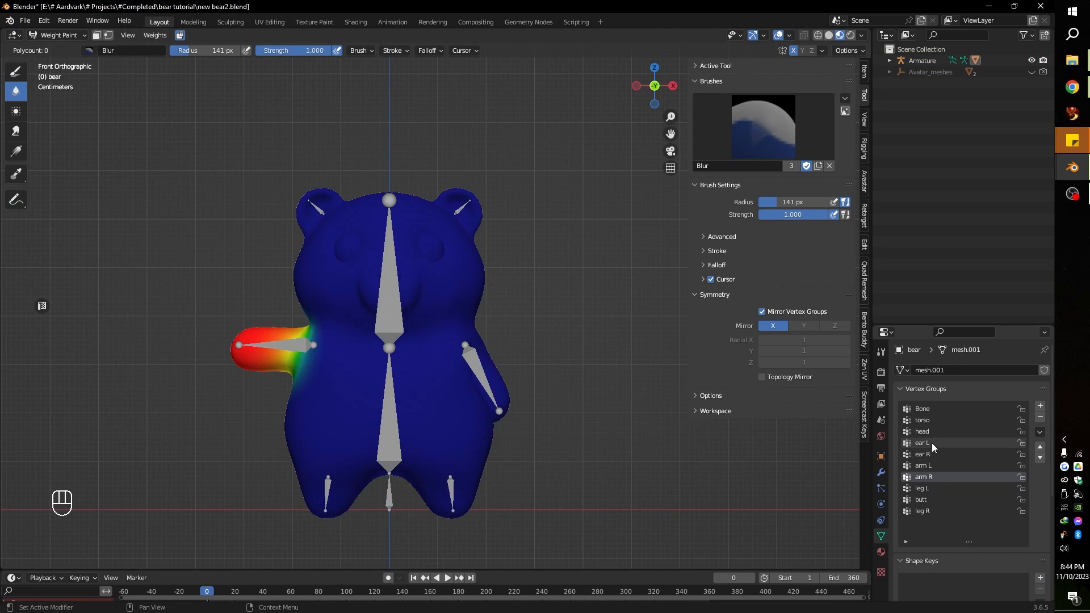
pyautogui.click(929, 464)
pyautogui.scroll(5, 453, 407)
pyautogui.moveTo(578, 391); pyautogui.dragTo(404, 319, button='middle')
pyautogui.press('KP_1')
pyautogui.scroll(-5, 570, 372)
# Leave Weight Paint, return to Pose Mode on the armature and clear the arm L bone's rotation
pyautogui.click(62, 35)
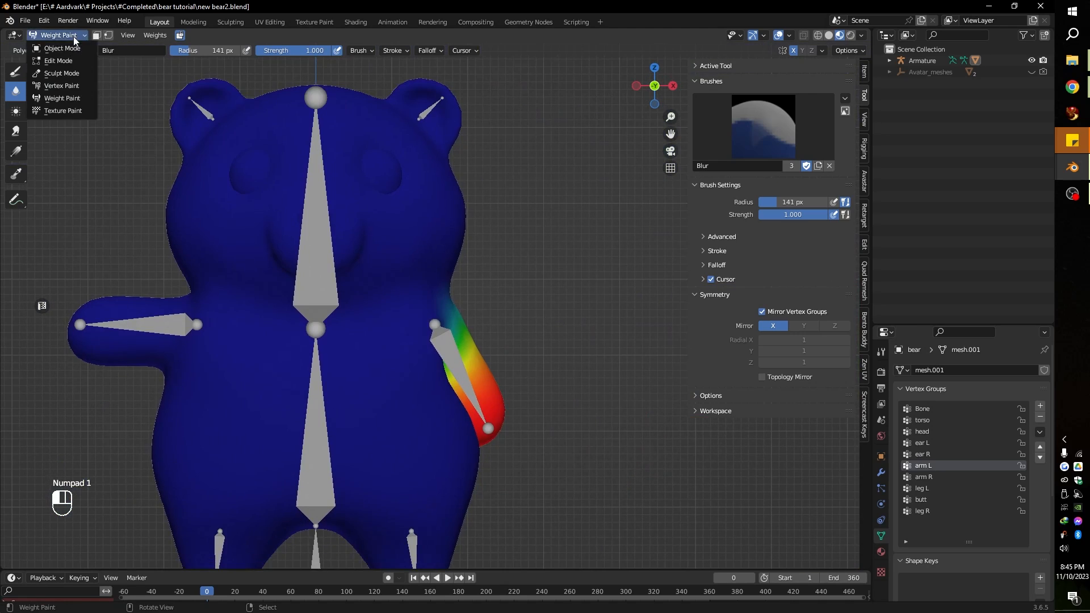
pyautogui.click(61, 49)
pyautogui.keyDown('shift'); pyautogui.moveTo(341, 380); pyautogui.dragTo(369, 360, button='middle'); pyautogui.keyUp('shift')
pyautogui.rightClick(479, 332)
pyautogui.press('Tab')
pyautogui.hotkey('alt', 'r')
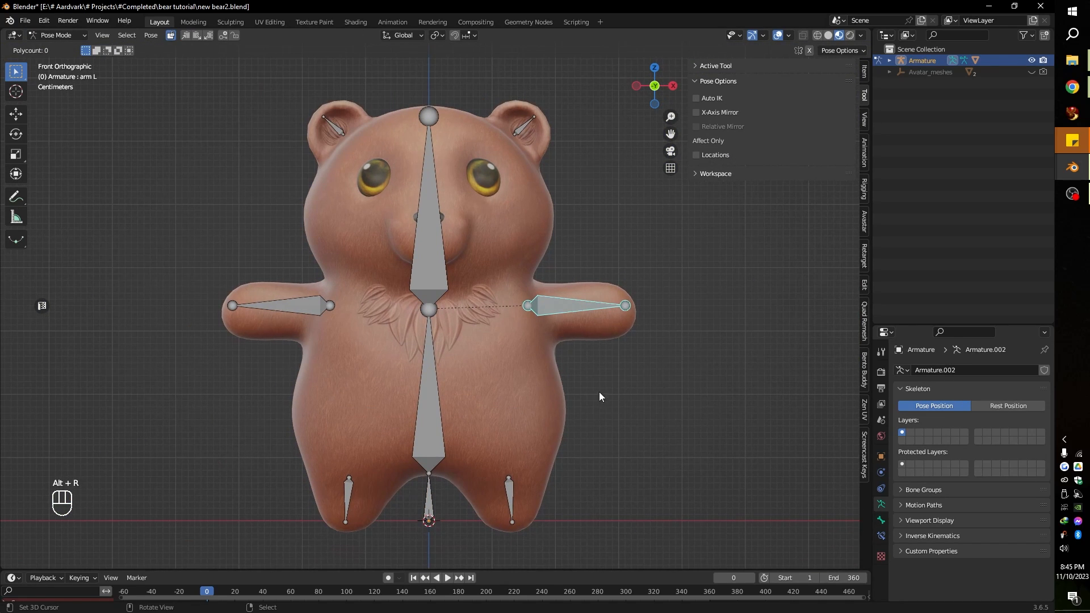
# Try rotating the ear L bone in the front and side views to test the ear deformation
pyautogui.click(525, 128)
pyautogui.press('r')
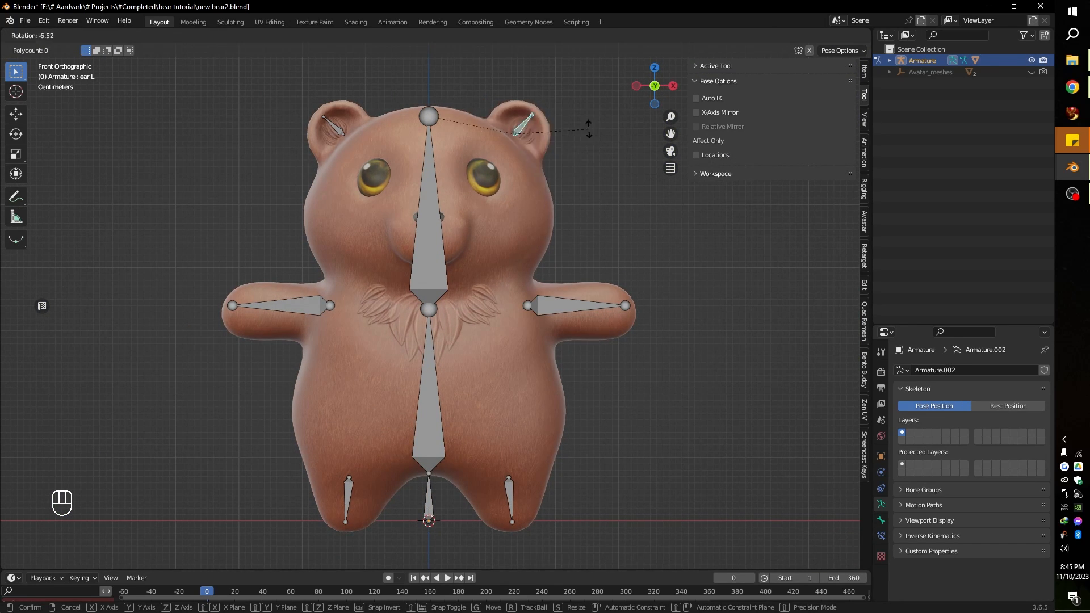
pyautogui.press('Escape')
pyautogui.press('KP_3')
pyautogui.press('r')
pyautogui.press('Escape')
# Switch the bear mesh to Weight Paint and select the ear L vertex group
pyautogui.click(62, 35)
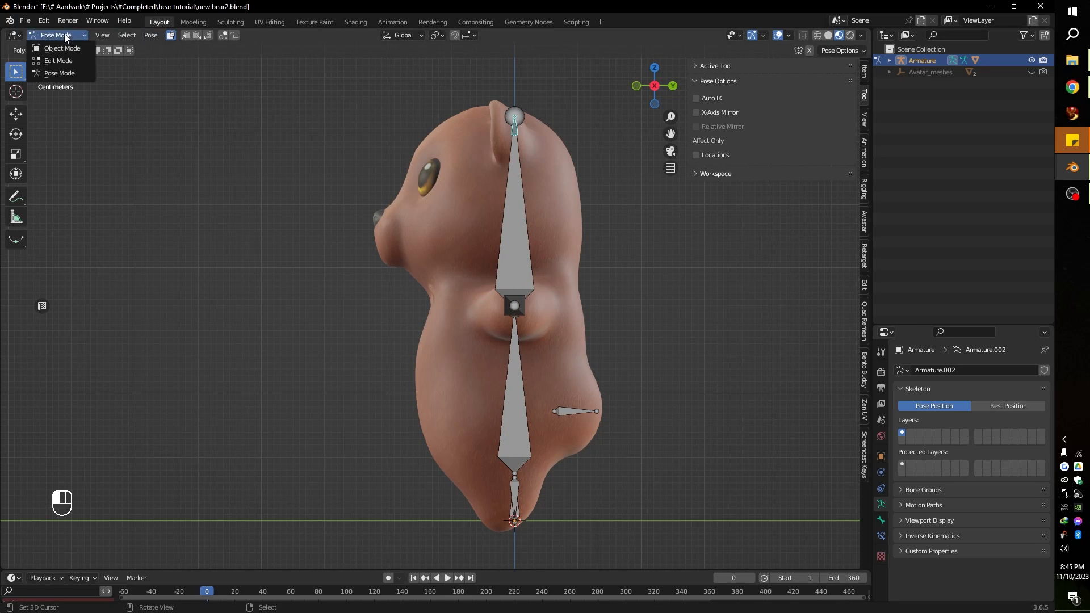
pyautogui.click(64, 49)
pyautogui.click(59, 35)
pyautogui.click(59, 95)
pyautogui.click(930, 443)
pyautogui.scroll(4, 503, 99)
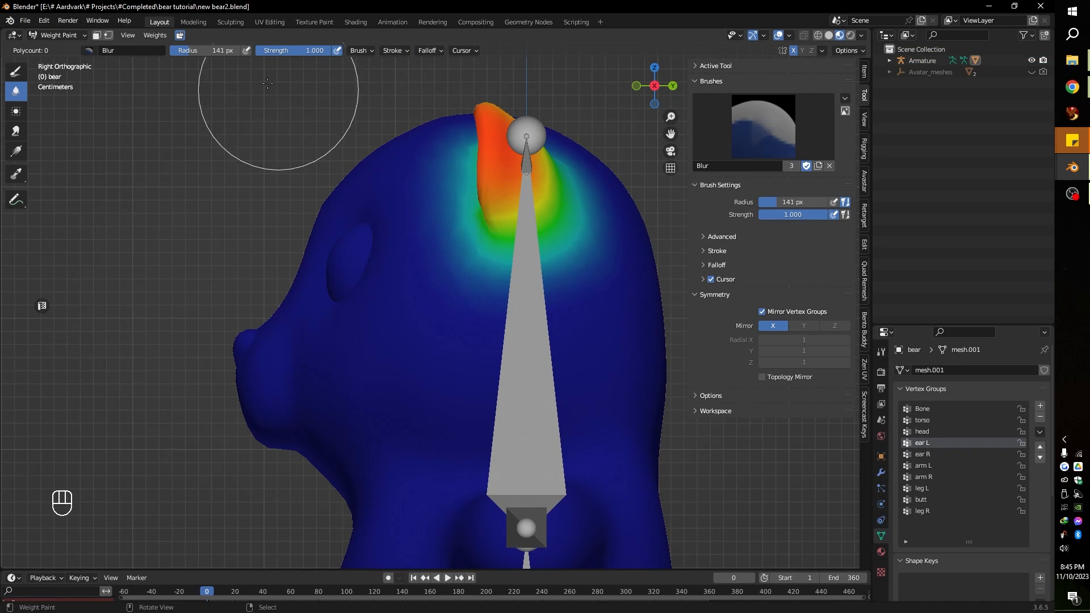
# Clean up the ear vertex groups' weights with the Draw brush, including ear R, and soften their edges with the Blur brush
pyautogui.click(16, 72)
pyautogui.moveTo(583, 195); pyautogui.dragTo(595, 375, button='middle')
pyautogui.click(930, 454)
pyautogui.moveTo(500, 318); pyautogui.dragTo(241, 377, button='middle')
pyautogui.click(16, 91)
pyautogui.moveTo(377, 329)
pyautogui.mouseDown(button='middle')
pyautogui.moveTo(560, 134)
pyautogui.moveTo(255, 237)
pyautogui.mouseUp(button='middle')
pyautogui.keyDown('shift'); pyautogui.moveTo(454, 233); pyautogui.dragTo(221, 303, button='middle'); pyautogui.keyUp('shift')
# Remove the ear L group's stray weights on the head with the Draw brush and blur the transition at the ear's base
pyautogui.click(931, 443)
pyautogui.scroll(4, 428, 455)
pyautogui.moveTo(502, 487); pyautogui.dragTo(301, 436, button='middle')
pyautogui.scroll(-3, 306, 275)
pyautogui.moveTo(111, 154)
pyautogui.mouseDown(button='middle')
pyautogui.moveTo(307, 275)
pyautogui.moveTo(243, 467)
pyautogui.mouseUp(button='middle')
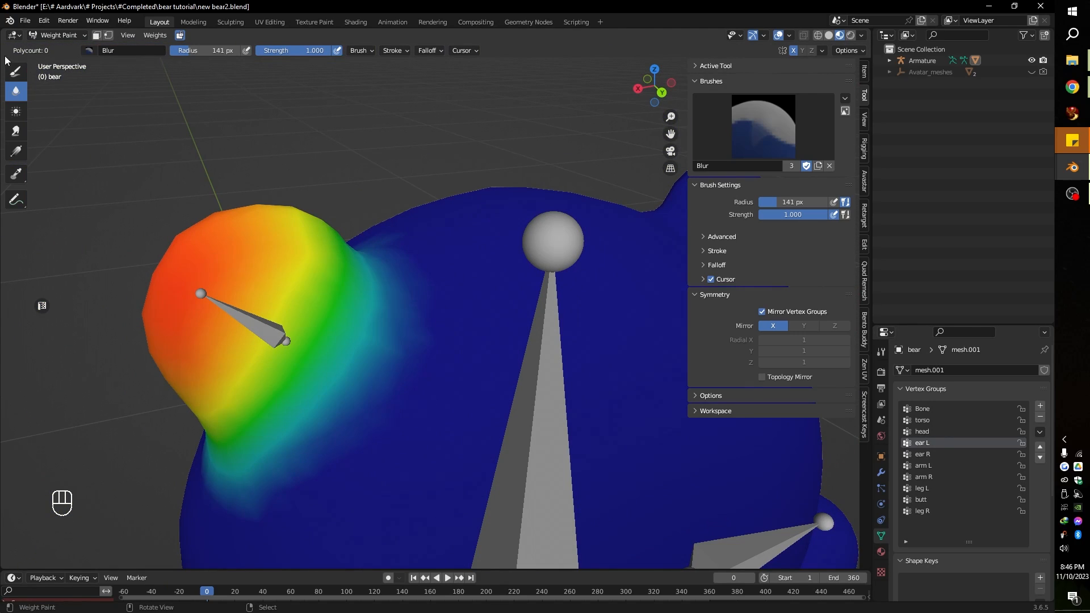
pyautogui.click(12, 71)
pyautogui.moveTo(454, 309); pyautogui.dragTo(414, 226)
pyautogui.click(16, 91)
pyautogui.moveTo(379, 357); pyautogui.dragTo(379, 292)
pyautogui.press('KP_1')
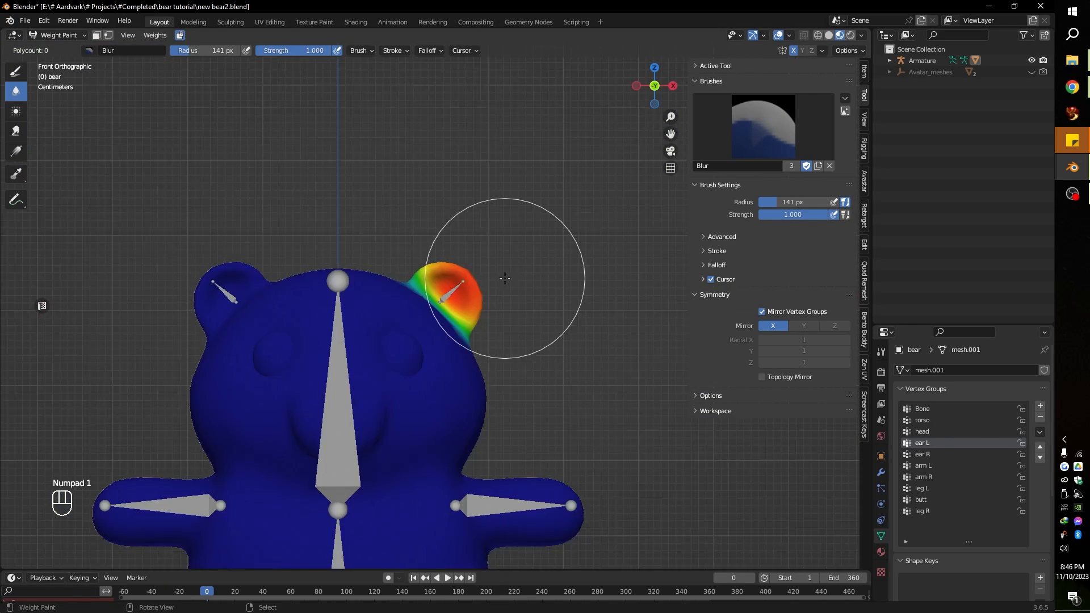
pyautogui.scroll(-3, 509, 151)
# Leave Weight Paint for Object Mode, select the armature and enter Pose Mode to retest the ears
pyautogui.click(59, 36)
pyautogui.click(56, 48)
pyautogui.rightClick(520, 360)
pyautogui.press('Tab')
# Try rotating the ear and arm R bones to test their deformation, and select the arm L bone
pyautogui.press('r')
pyautogui.press('Escape')
pyautogui.rightClick(345, 232)
pyautogui.press('r')
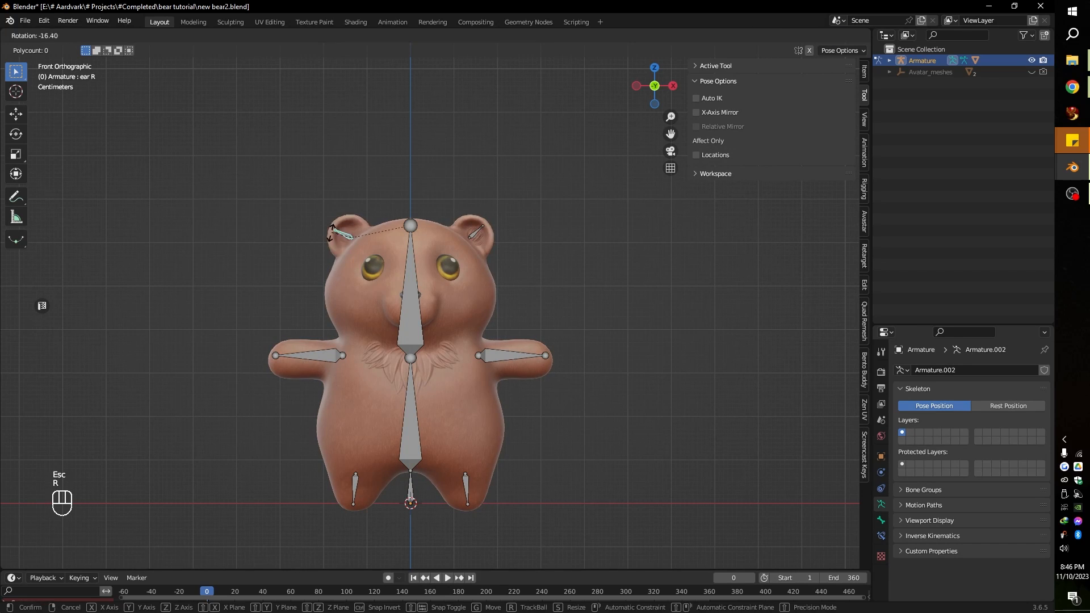
pyautogui.press('Escape')
pyautogui.rightClick(308, 359)
pyautogui.press('r')
pyautogui.press('Escape')
pyautogui.rightClick(510, 356)
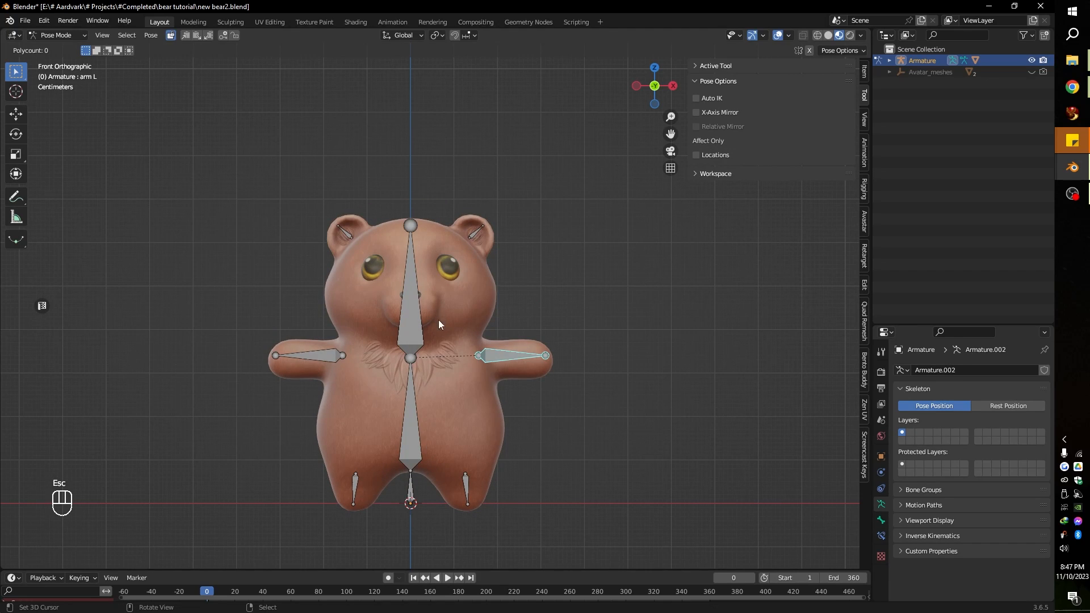
# Try tilting the head bone sideways to test how the head and neck deform
pyautogui.scroll(2, 454, 388)
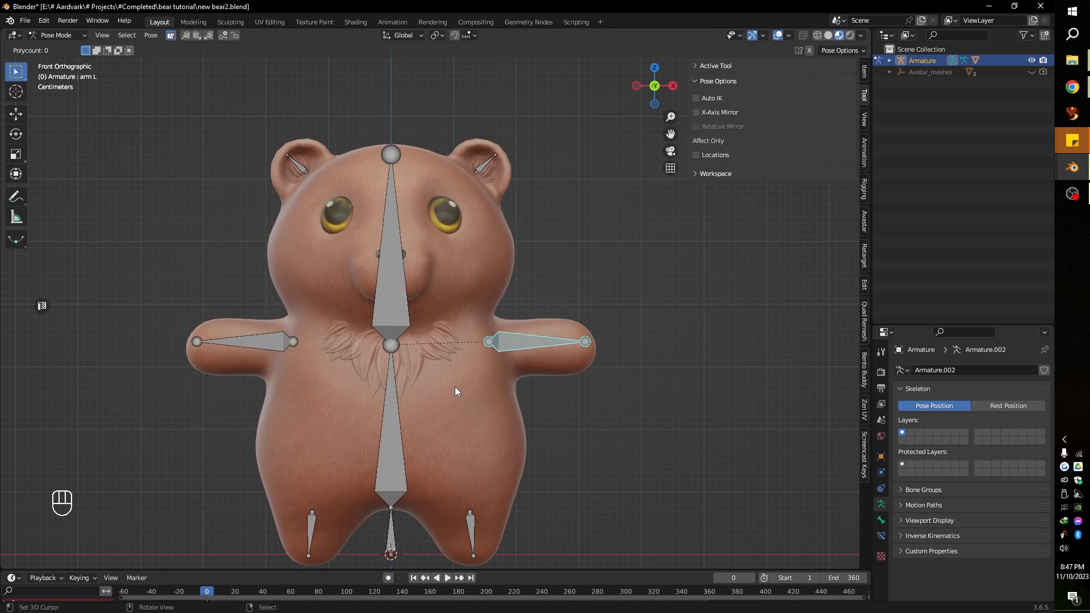
pyautogui.rightClick(421, 318)
pyautogui.press('r')
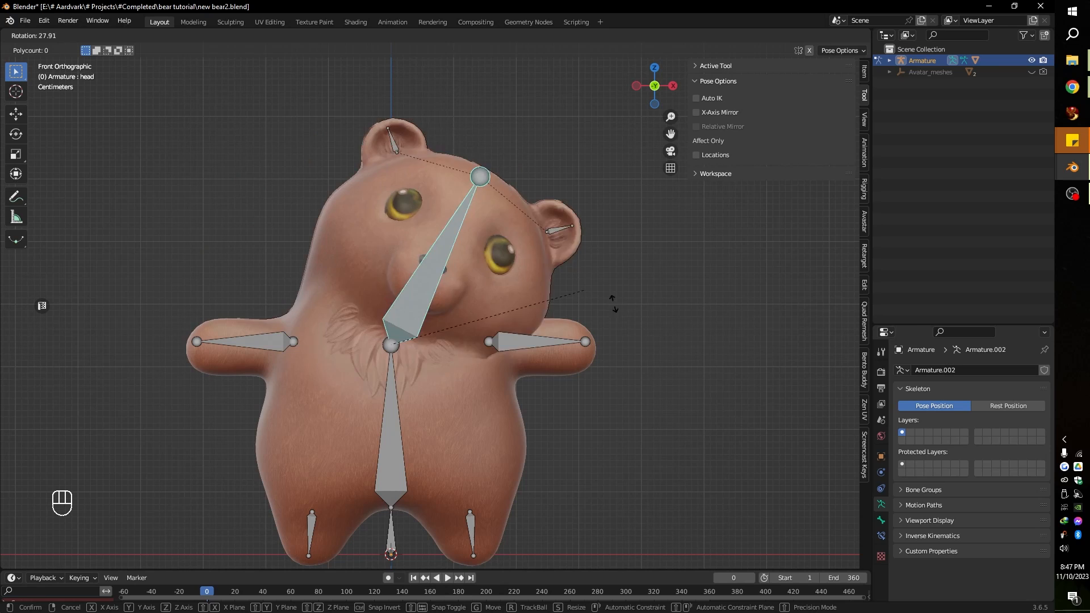
pyautogui.press('Escape')
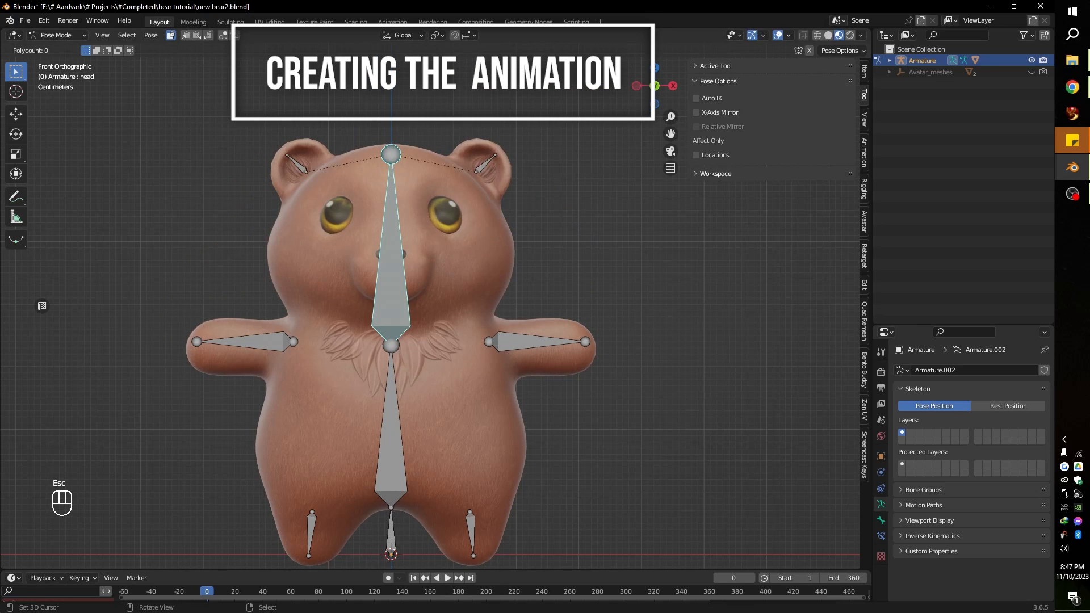
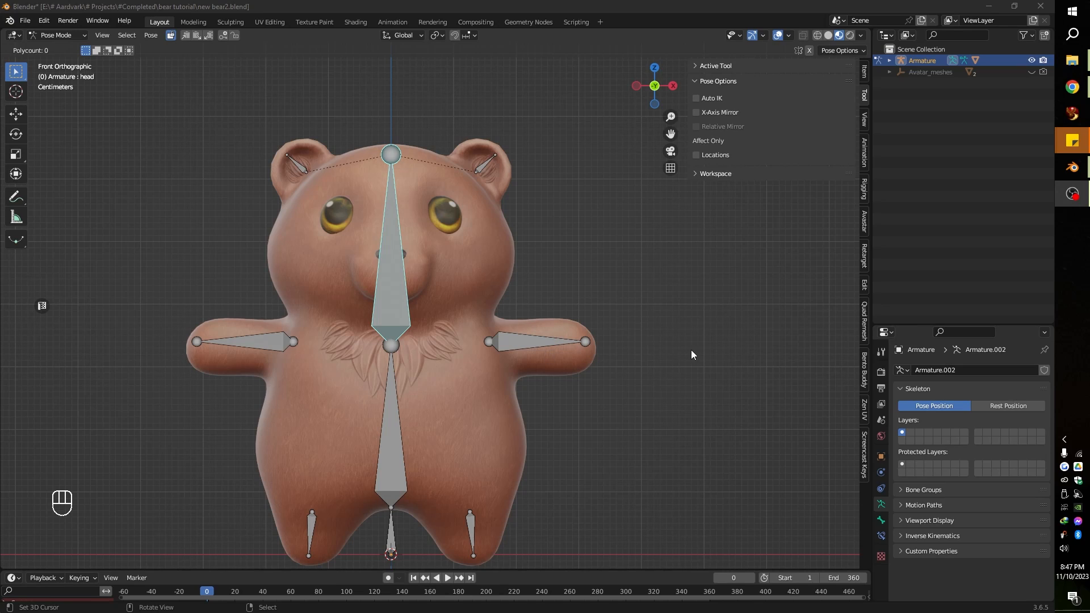
# Open Bento Buddy's Animation tools, collapse Anim Export Features and leave Reference Pose Features expanded
pyautogui.click(865, 368)
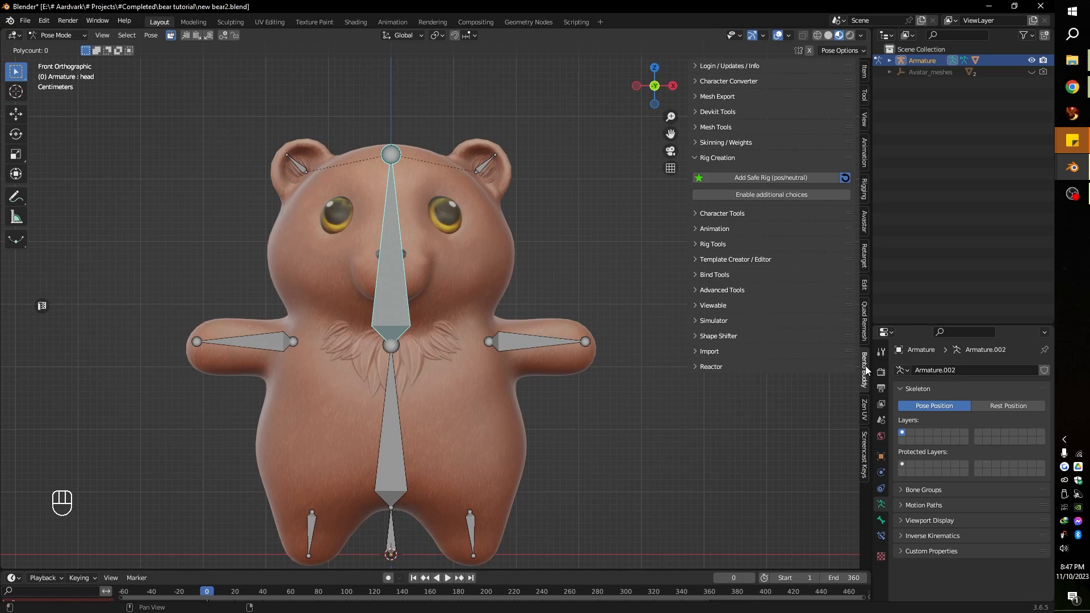
pyautogui.click(696, 229)
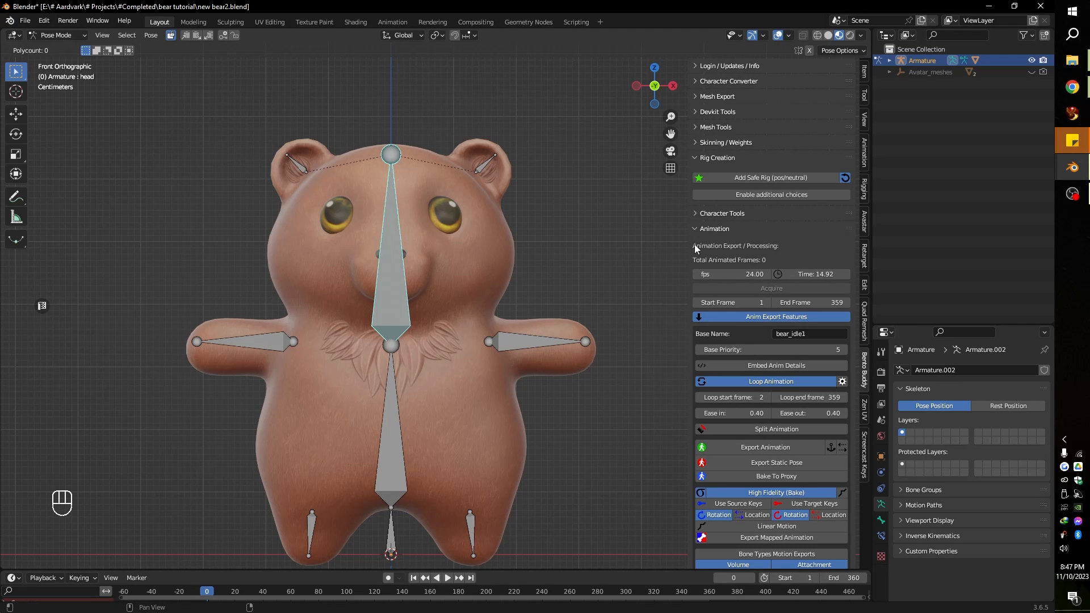
pyautogui.click(693, 230)
pyautogui.click(694, 228)
pyautogui.click(701, 318)
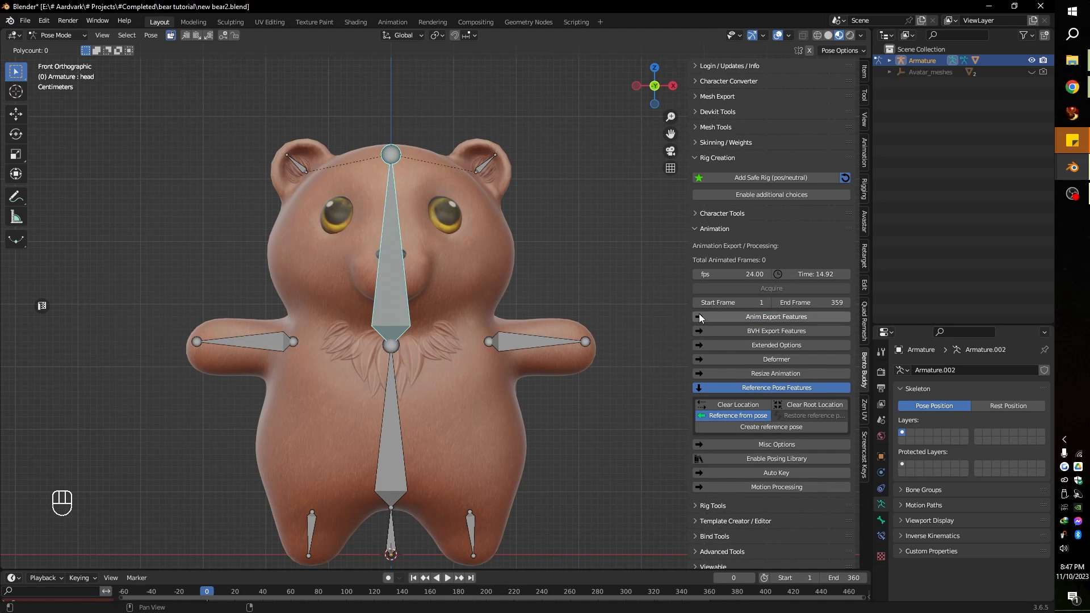
pyautogui.click(698, 388)
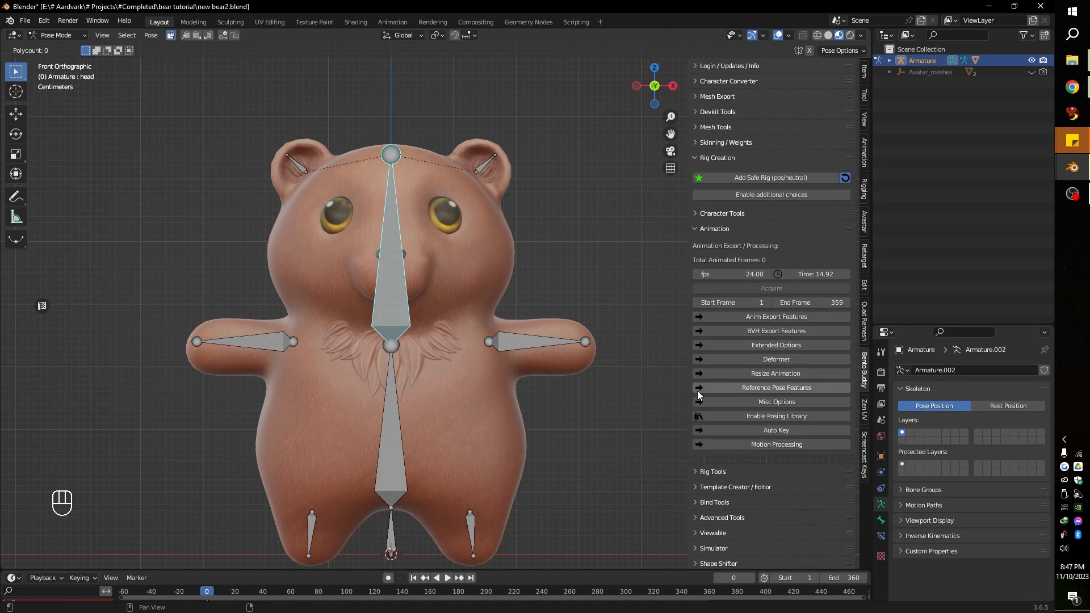
pyautogui.click(730, 389)
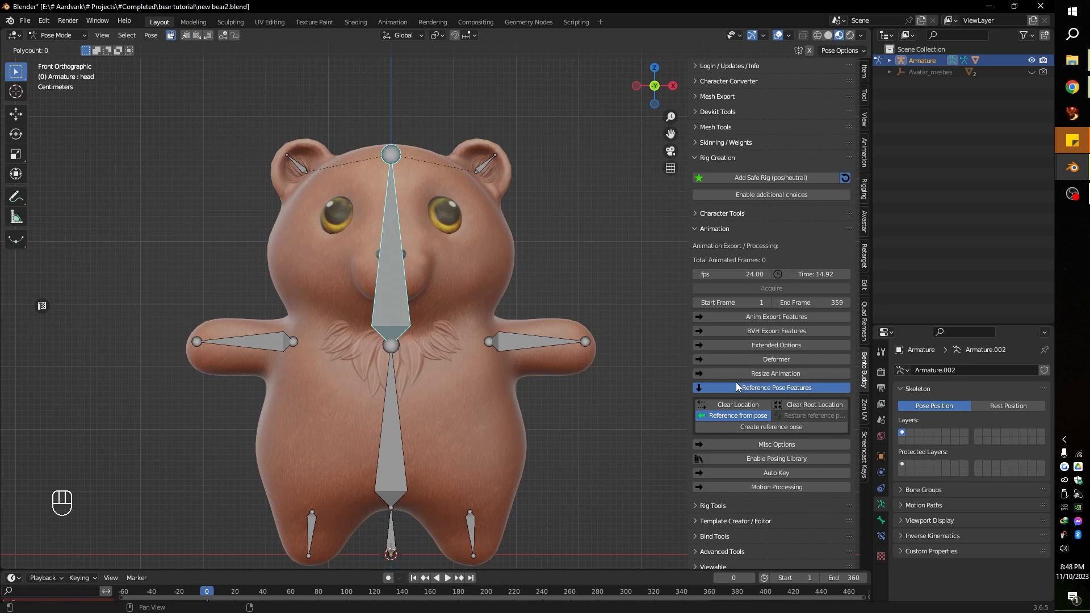
# Enlarge the timeline and create a reference pose from the current pose, then switch to the Animation workspace at frame 1
pyautogui.moveTo(533, 570); pyautogui.dragTo(541, 482)
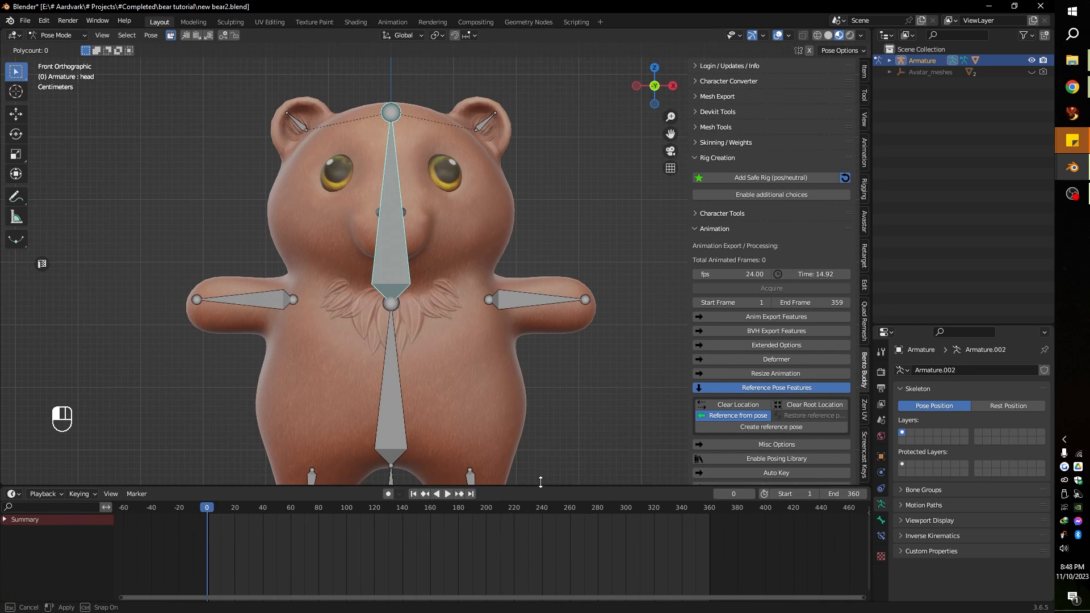
pyautogui.click(744, 427)
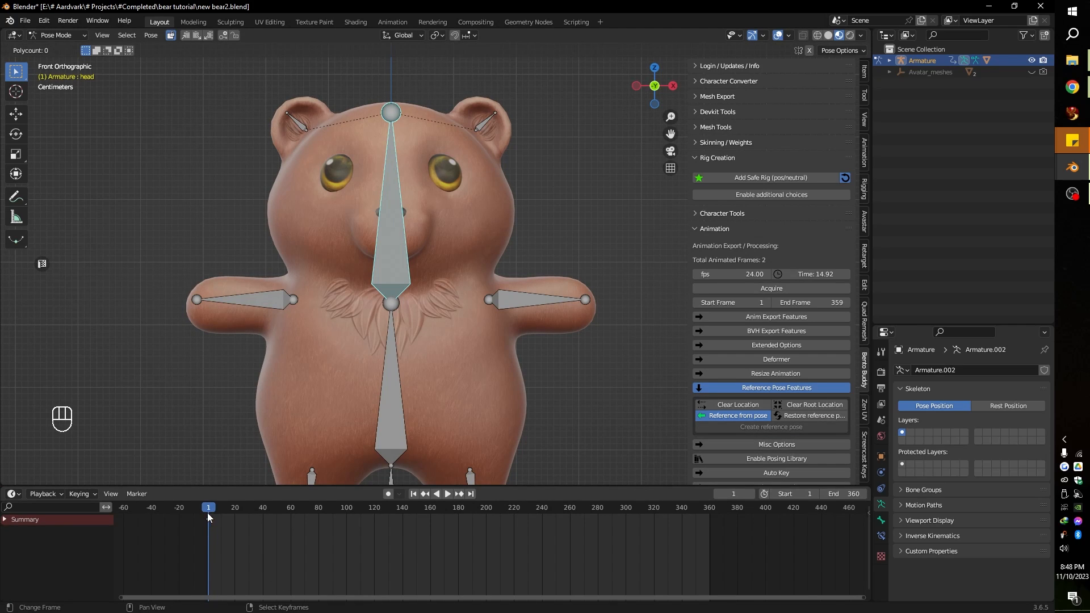
pyautogui.moveTo(208, 509)
pyautogui.mouseDown()
pyautogui.moveTo(225, 511)
pyautogui.moveTo(208, 517)
pyautogui.mouseUp()
pyautogui.click(393, 22)
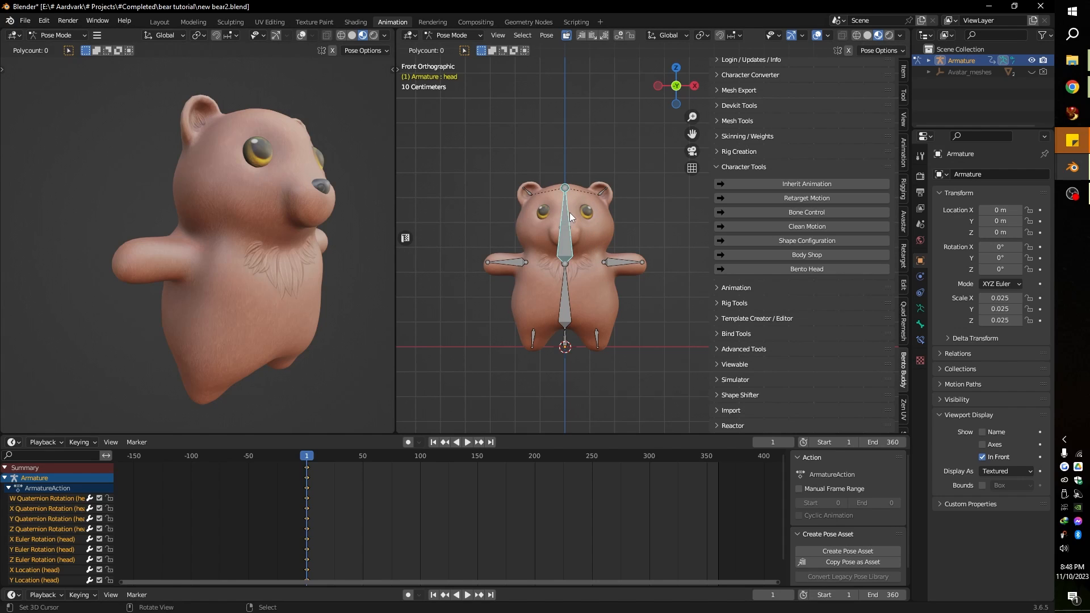
pyautogui.moveTo(308, 267); pyautogui.dragTo(257, 268, button='middle')
pyautogui.scroll(-2, 258, 267)
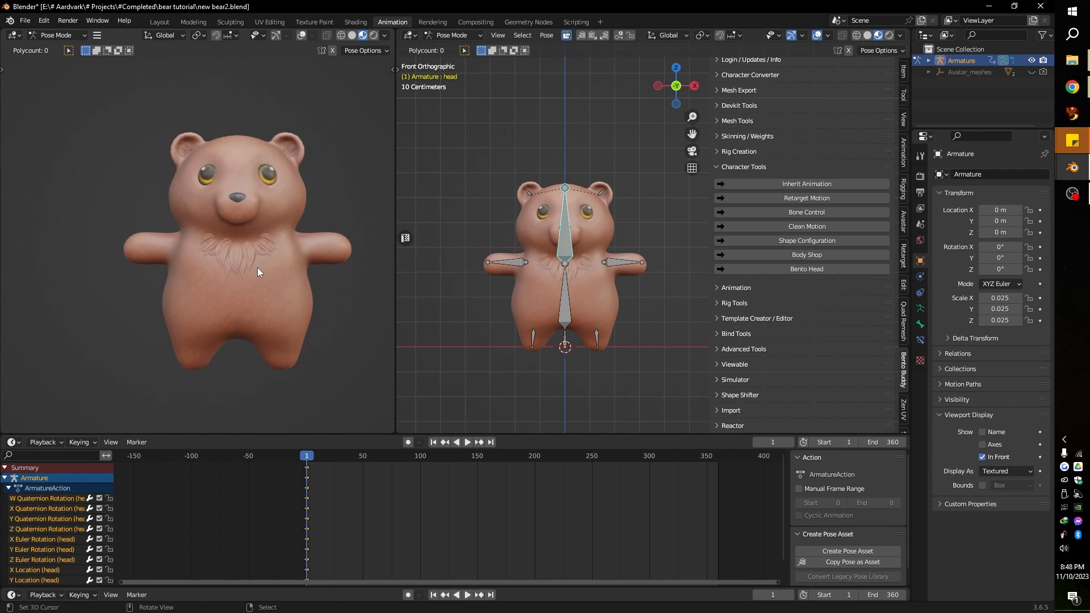
pyautogui.keyDown('shift'); pyautogui.moveTo(277, 284); pyautogui.dragTo(266, 280, button='middle'); pyautogui.keyUp('shift')
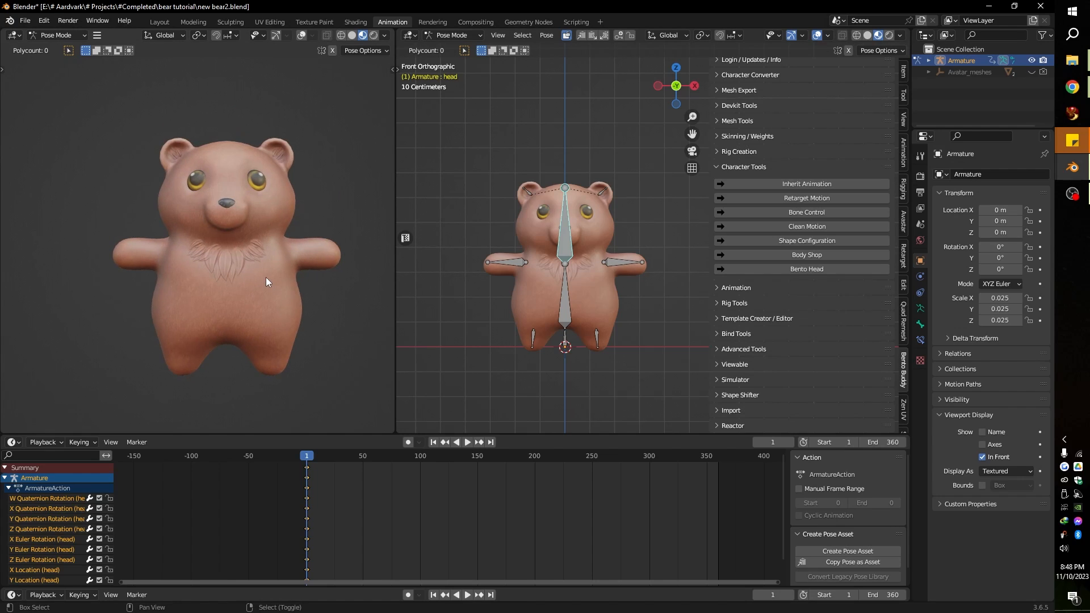
pyautogui.scroll(2, 266, 280)
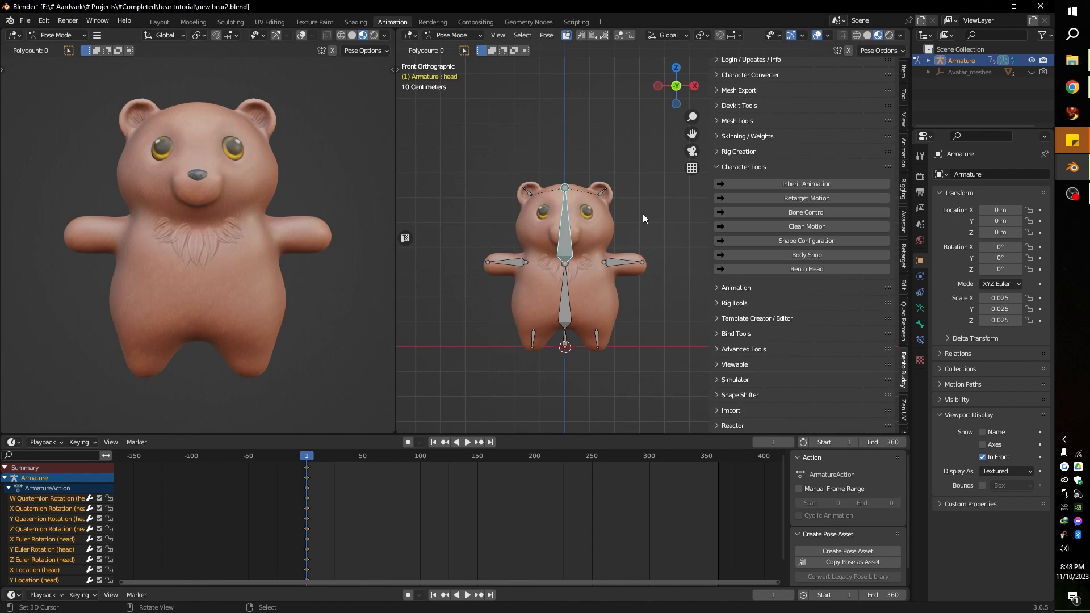
pyautogui.press('r')
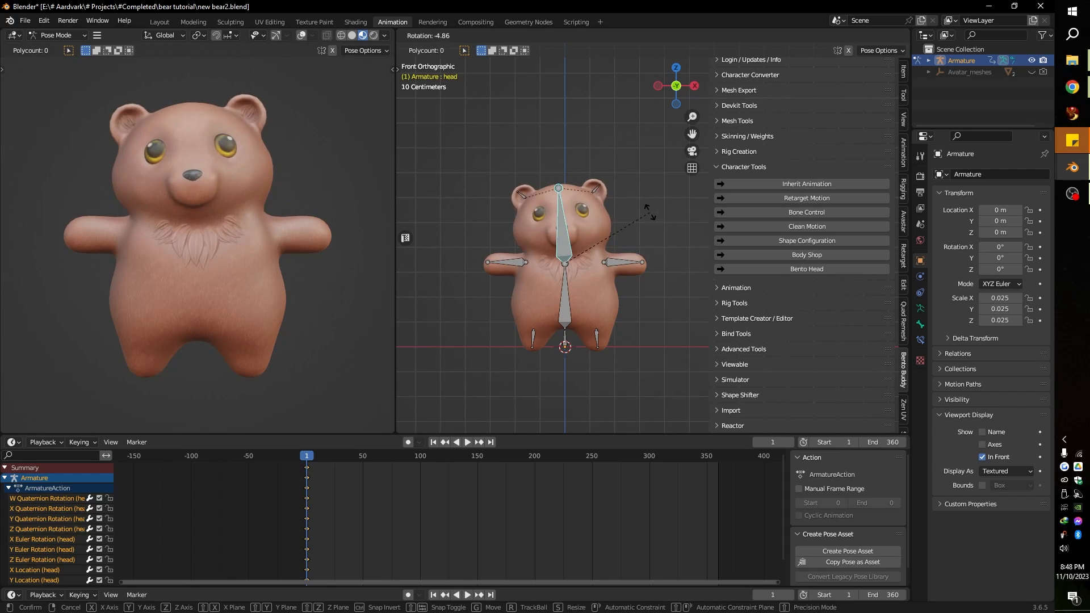
pyautogui.rightClick(663, 268)
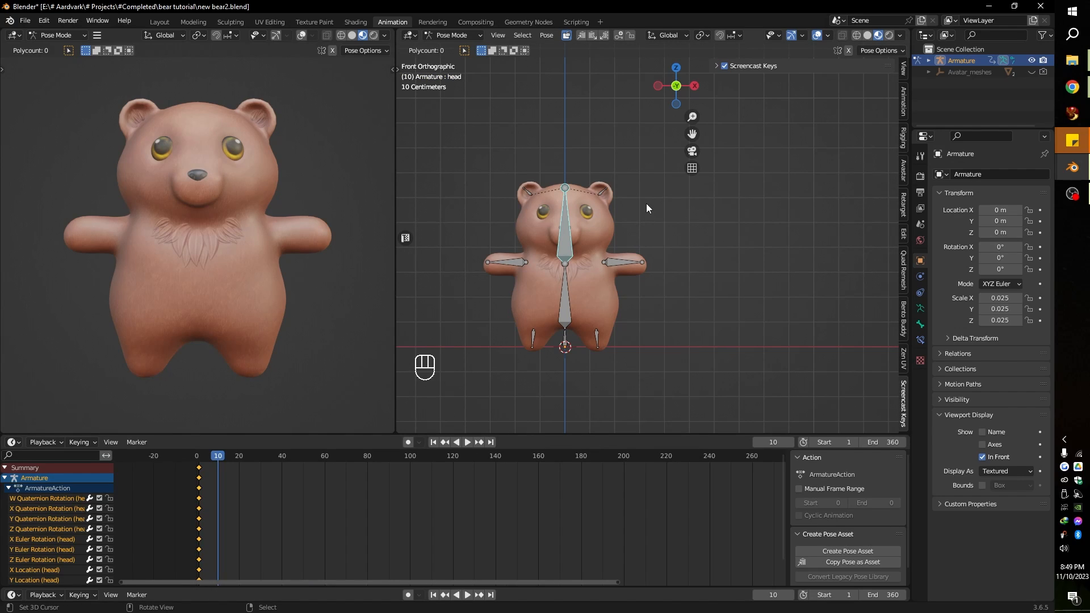
pyautogui.press('r')
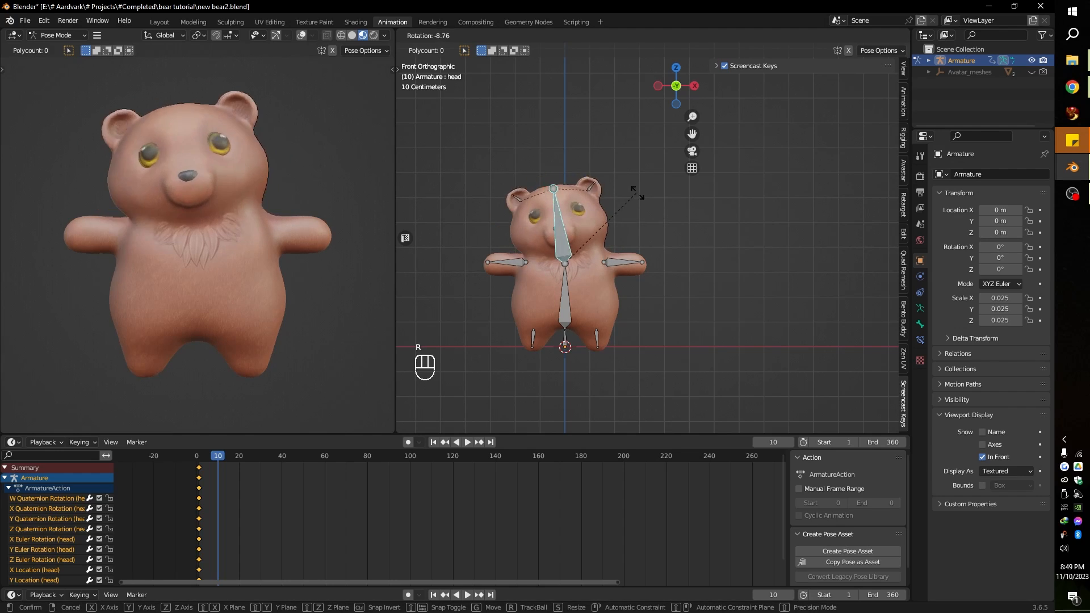
pyautogui.press('Escape')
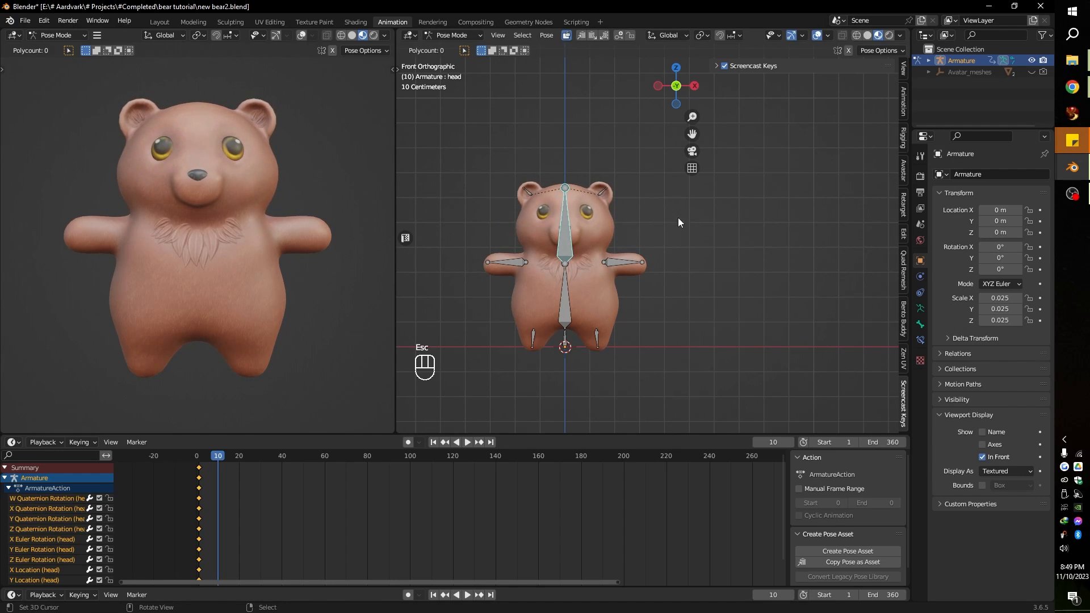
# Tilt the head bone toward the bear's left arm at frame 10 and insert a Rotation keyframe
pyautogui.press('r')
pyautogui.click(695, 250)
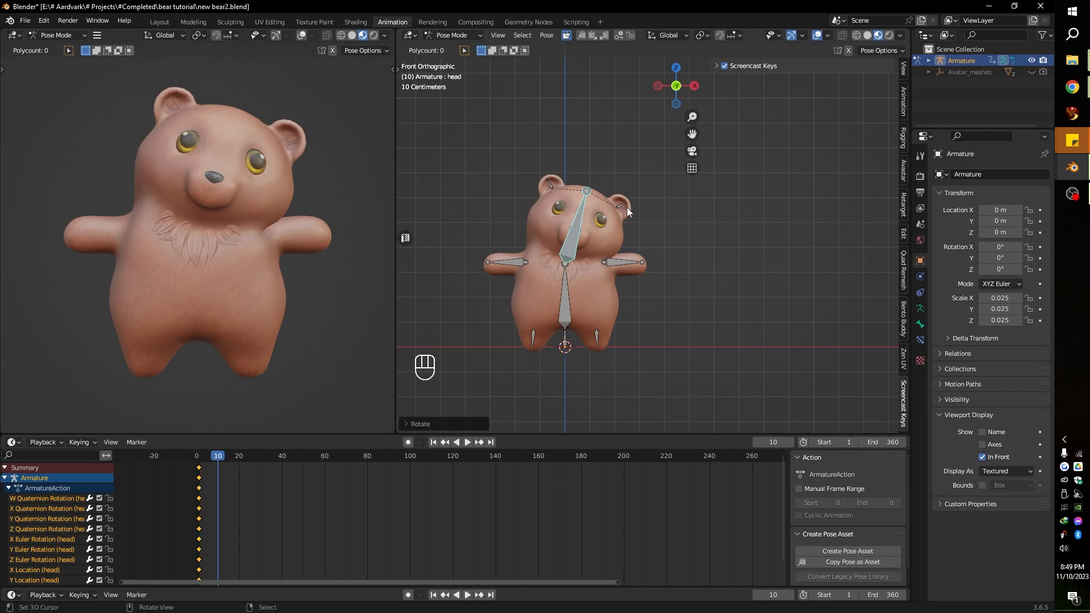
pyautogui.press('i')
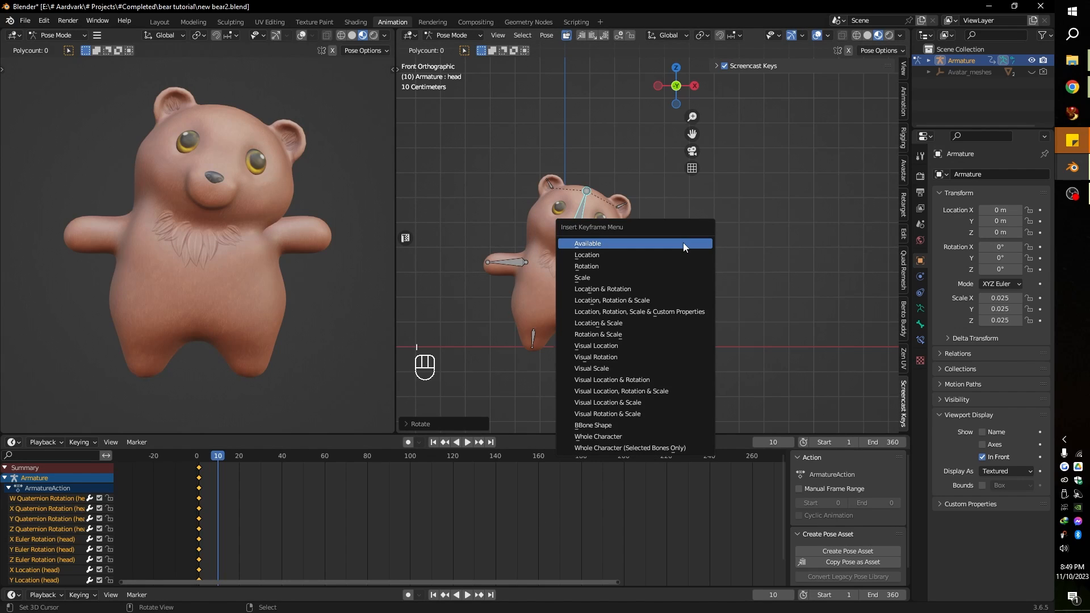
pyautogui.click(672, 264)
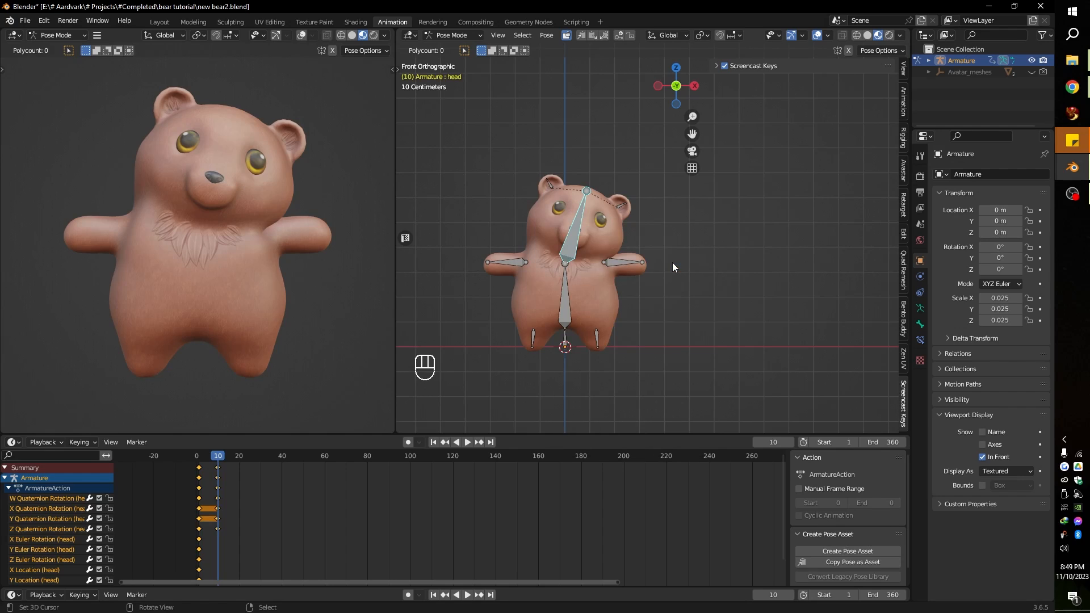
# Play the animation from frame 0 to check the head tilt
pyautogui.moveTo(224, 454); pyautogui.dragTo(196, 457)
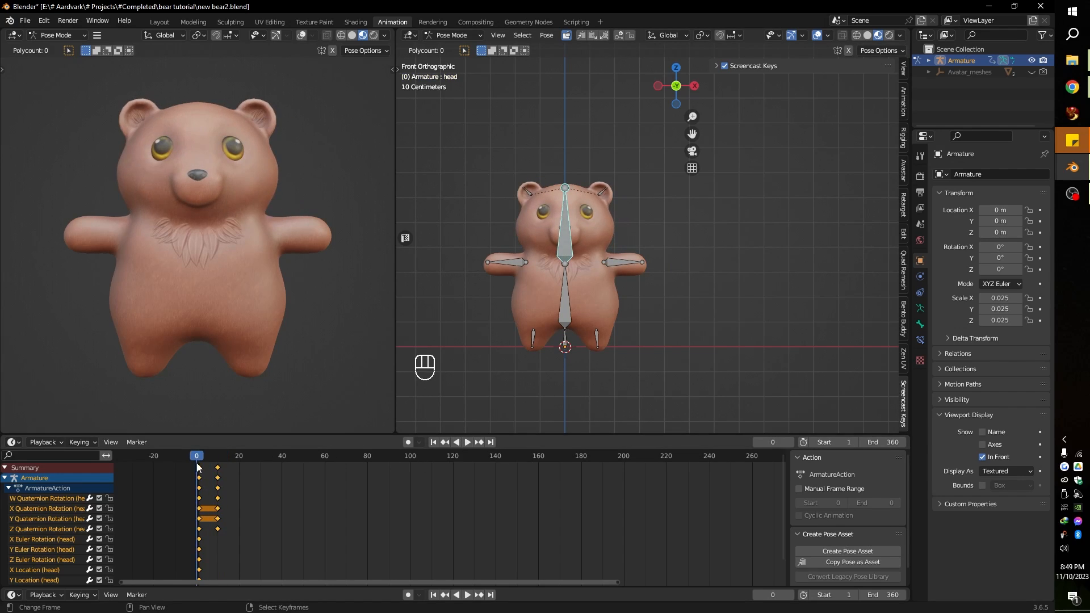
pyautogui.click(471, 441)
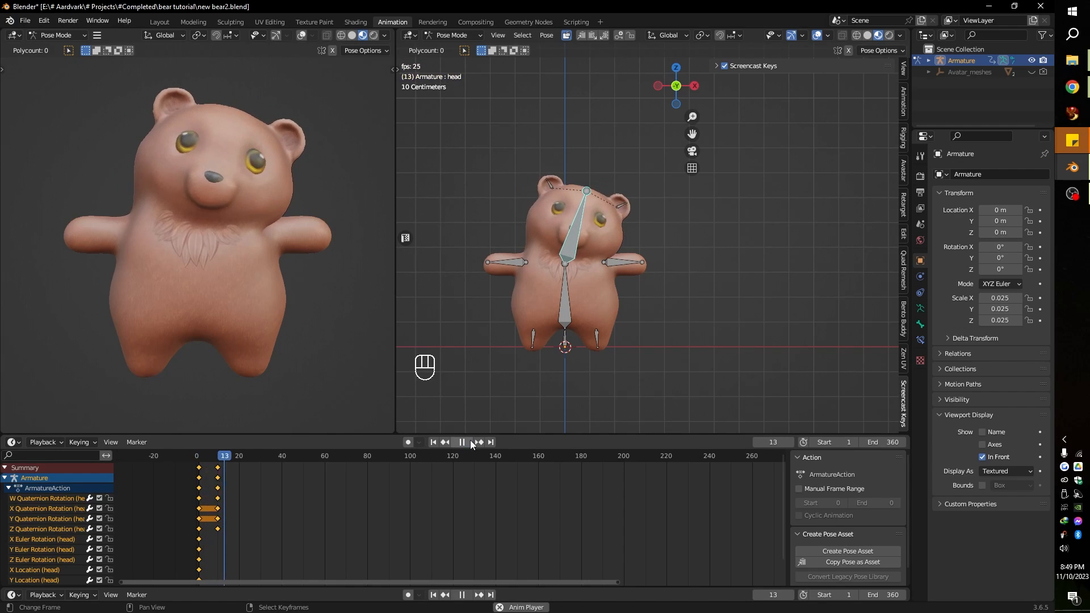
pyautogui.press('space')
# At frame 20, tilt the head bone toward the bear's right arm and insert a Rotation keyframe
pyautogui.moveTo(252, 457); pyautogui.dragTo(239, 458)
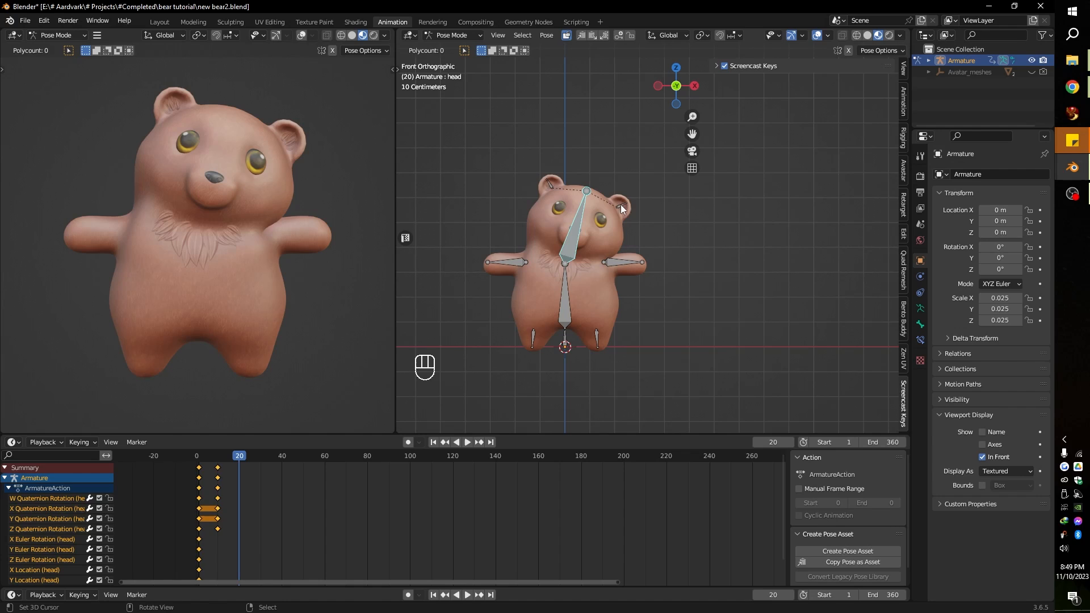
pyautogui.press('r')
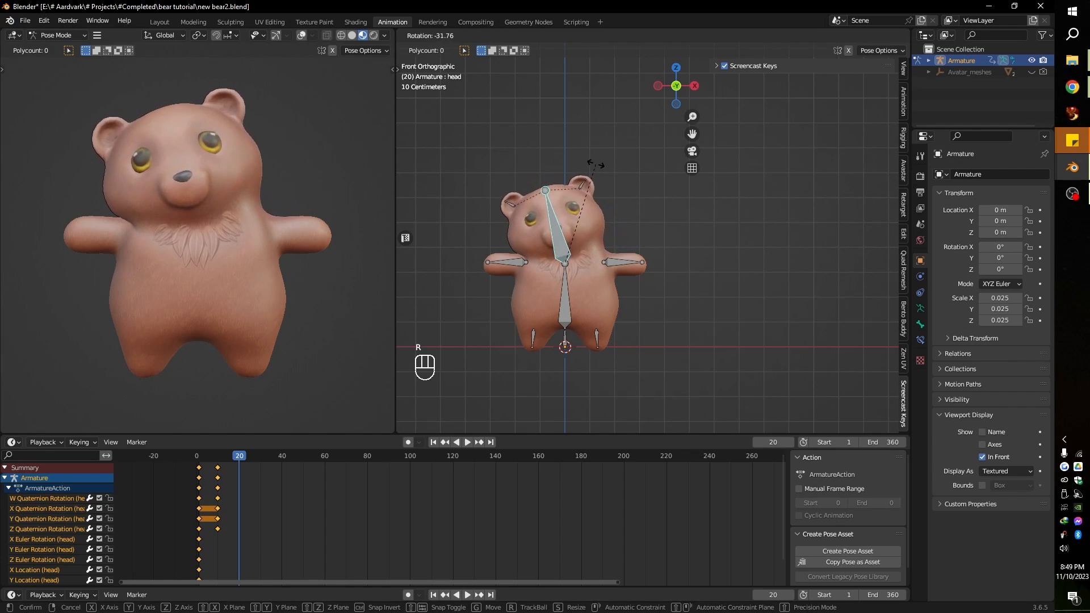
pyautogui.click(585, 162)
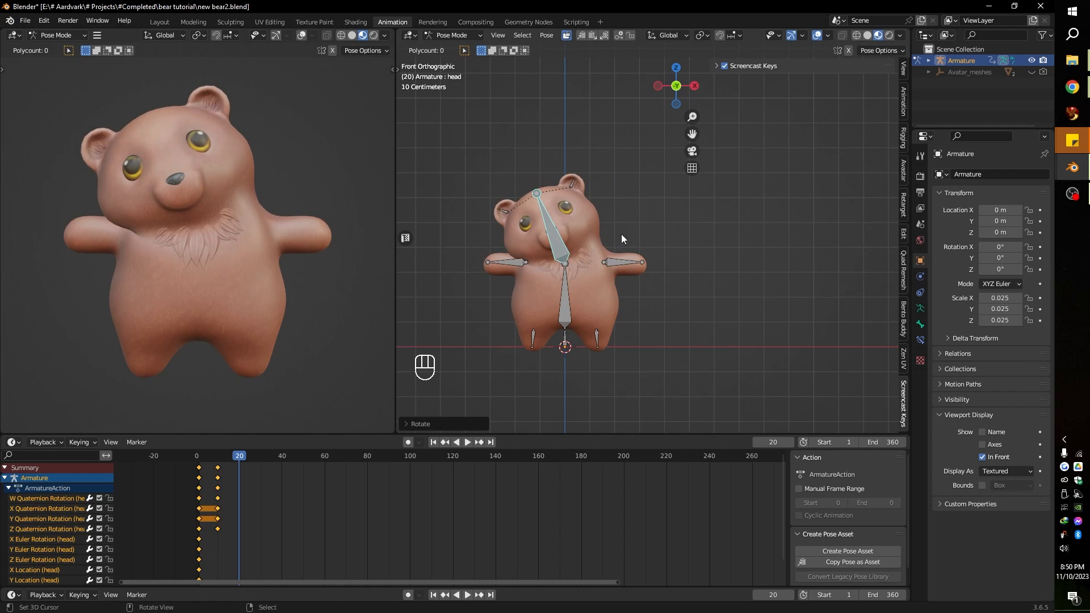
pyautogui.press('i')
pyautogui.click(653, 278)
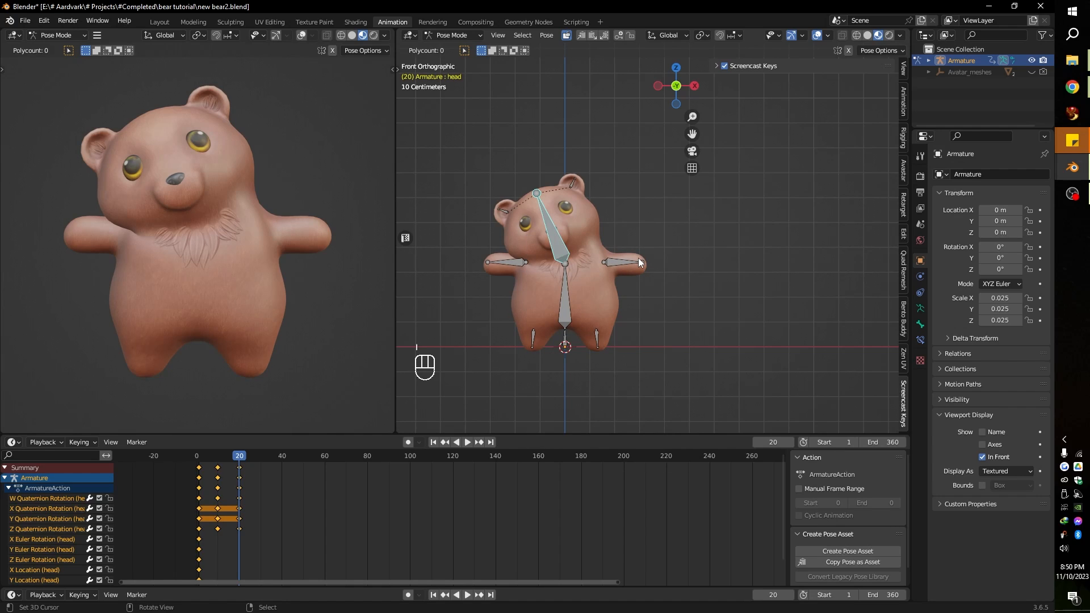
pyautogui.press('r')
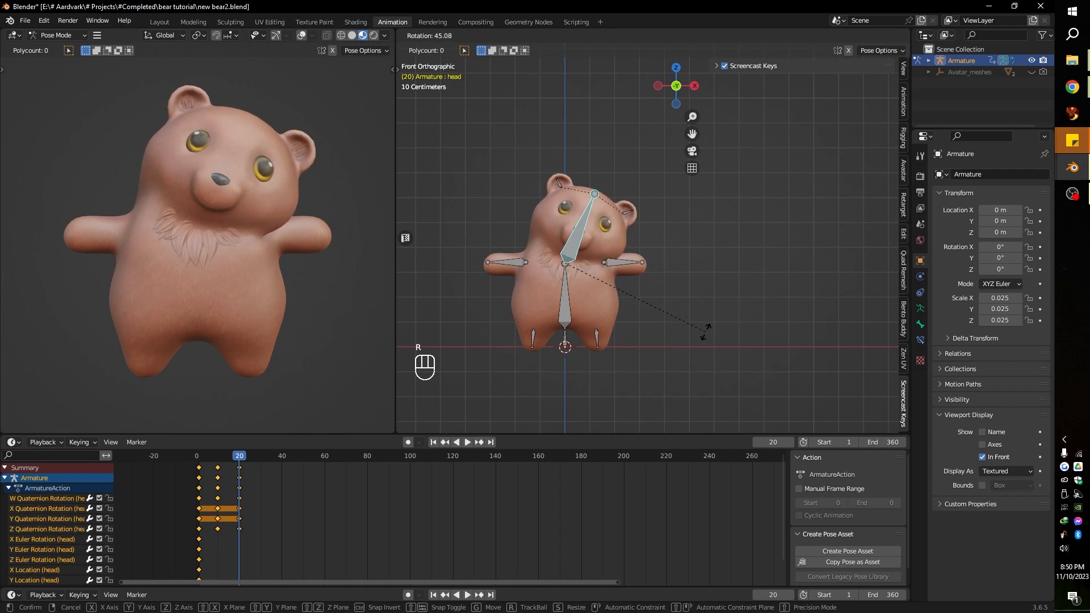
pyautogui.click(648, 247)
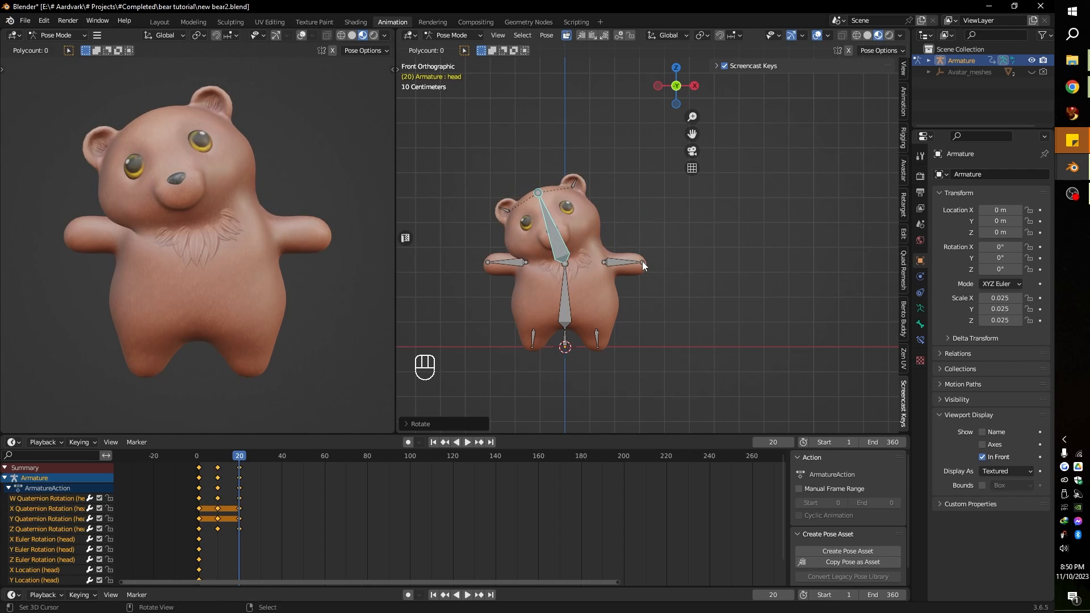
# Raise the arm L bone diagonally upward at frame 20 and insert a Rotation keyframe for it
pyautogui.click(641, 261)
pyautogui.press('r')
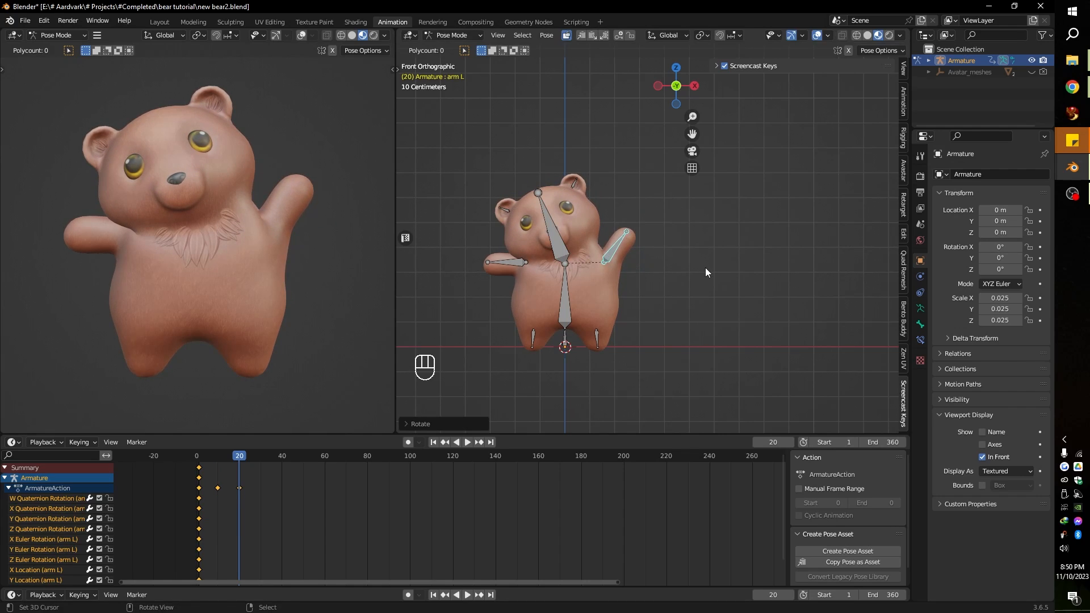
pyautogui.press('i')
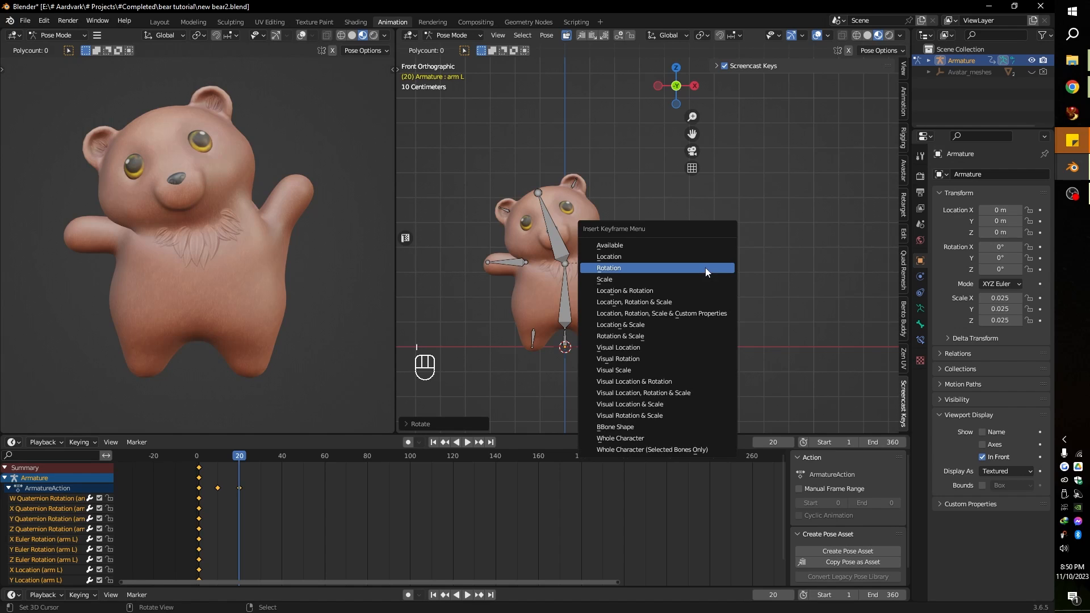
pyautogui.click(705, 268)
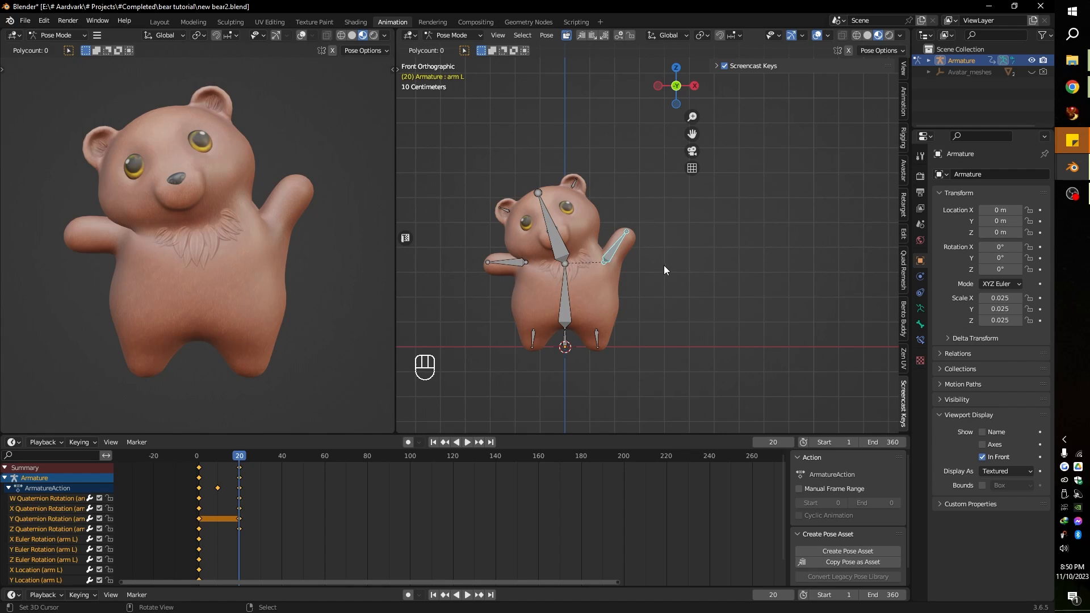
pyautogui.press('r')
pyautogui.press('Escape')
# At frame 33, rotate the arm L bone diagonally downward and insert a Rotation keyframe
pyautogui.press('space')
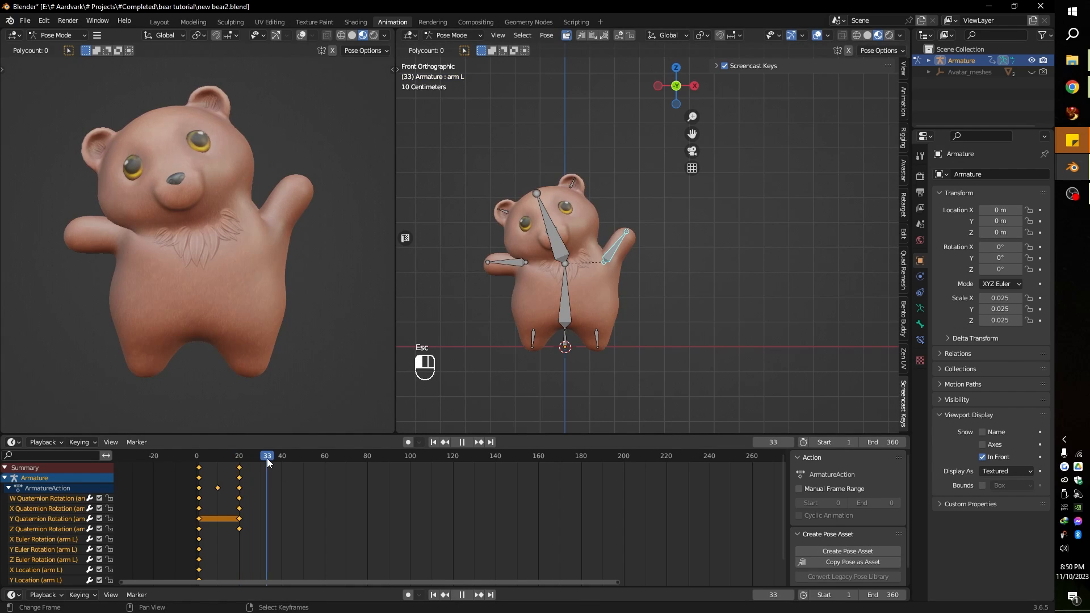
pyautogui.press('r')
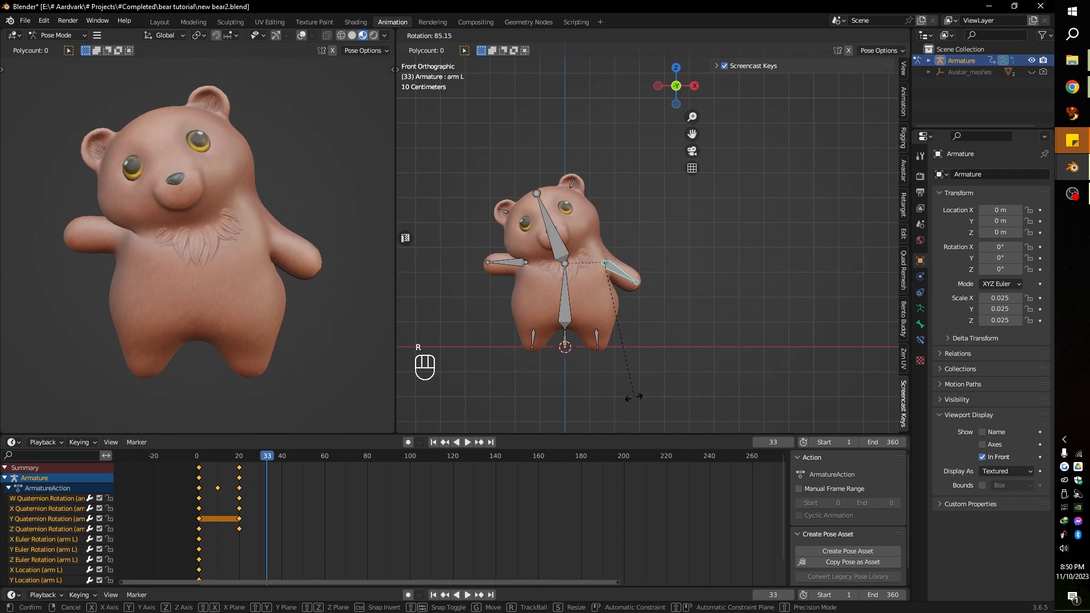
pyautogui.click(621, 399)
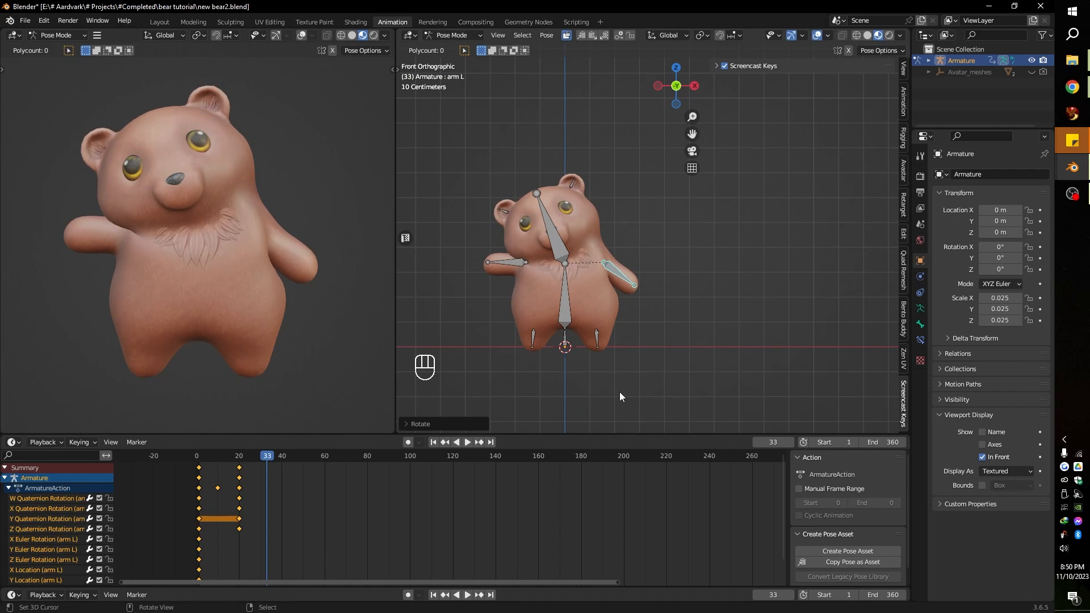
pyautogui.press('i')
pyautogui.click(673, 282)
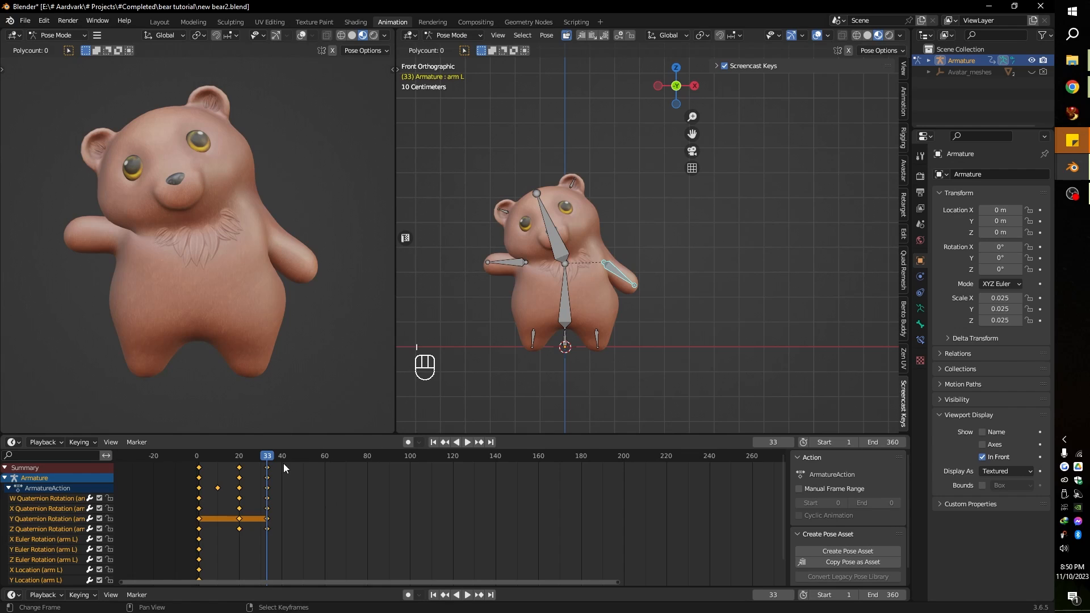
# Play the animation from frame 0 to review the head and arm motion, and return to frame 0
pyautogui.moveTo(269, 458); pyautogui.dragTo(199, 458)
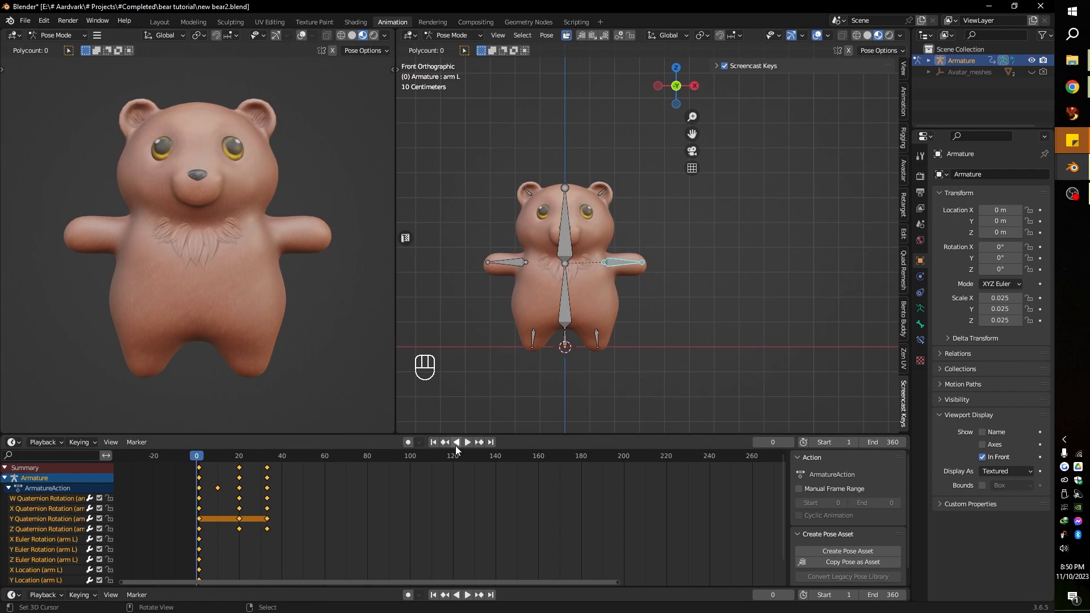
pyautogui.click(466, 442)
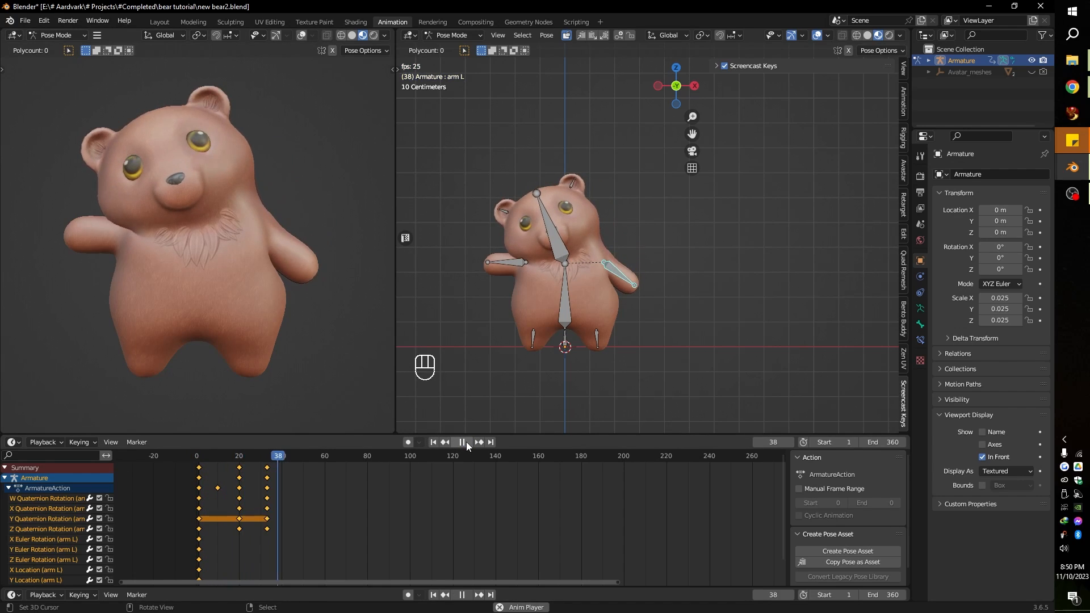
pyautogui.click(465, 442)
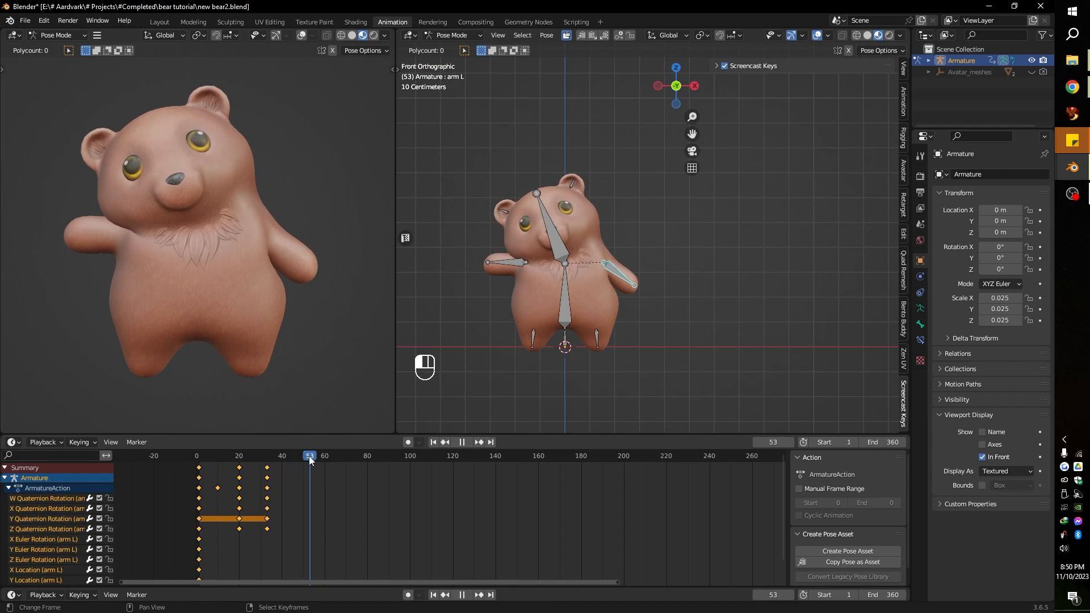
pyautogui.moveTo(309, 455); pyautogui.dragTo(169, 471)
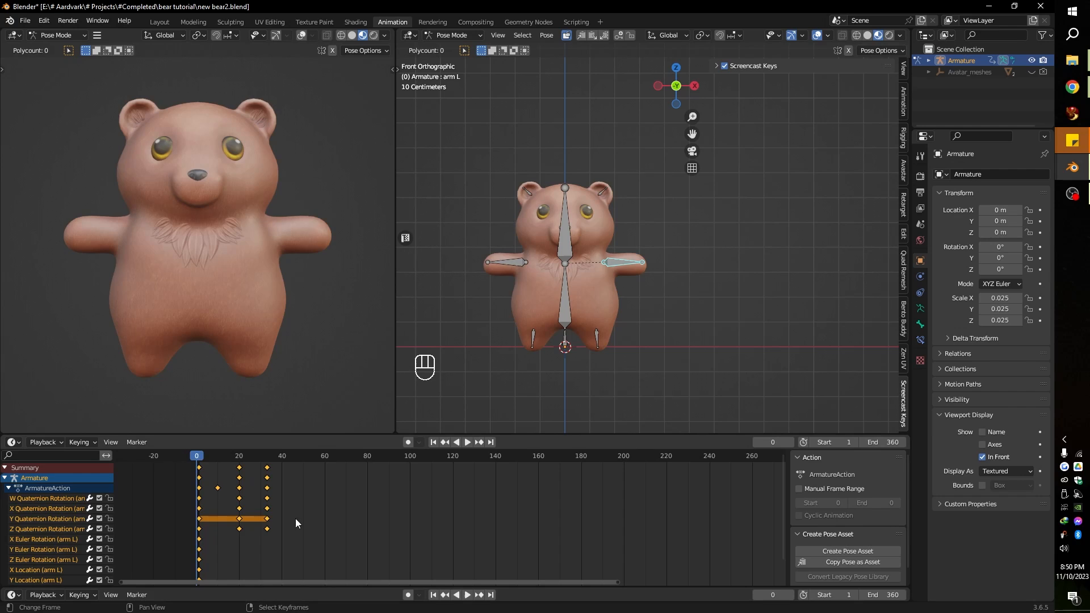
# Delete the arm L bone's keyframes at frames 20 and 33, keeping those at the start
pyautogui.moveTo(328, 547); pyautogui.dragTo(210, 446)
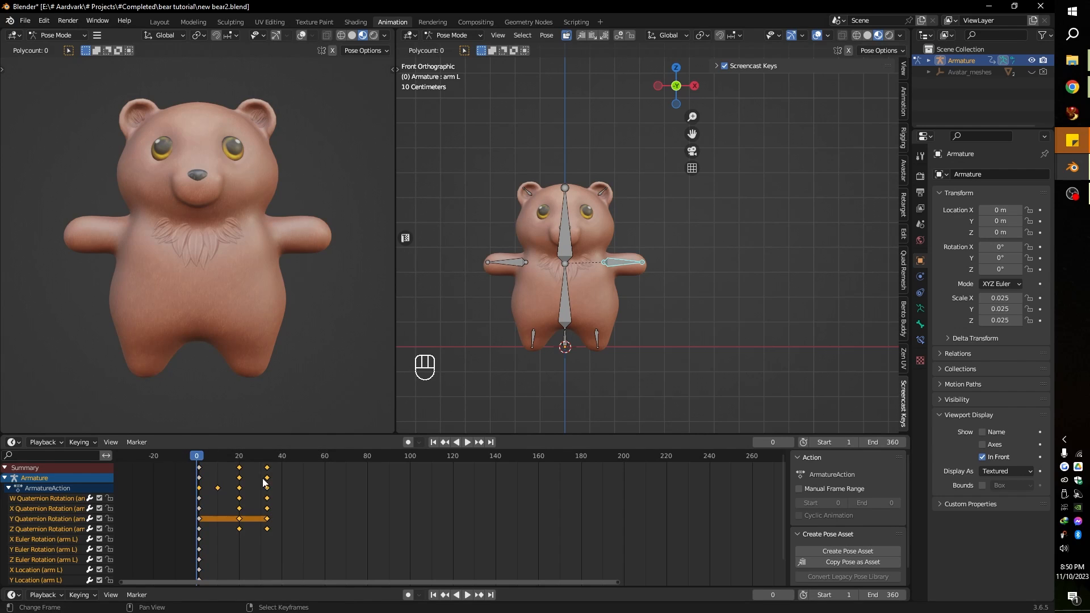
pyautogui.press('x')
pyautogui.click(291, 510)
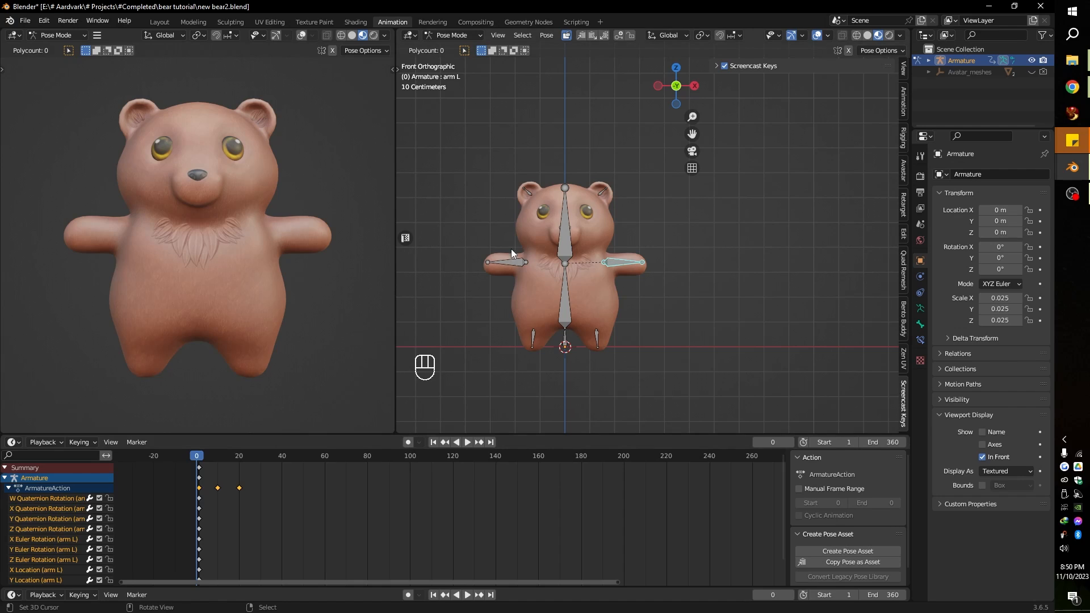
# Delete the head bone's keyframes at frames 10 and 20, keeping those at the start
pyautogui.click(561, 241)
pyautogui.moveTo(352, 564); pyautogui.dragTo(211, 457)
pyautogui.press('x')
pyautogui.click(304, 508)
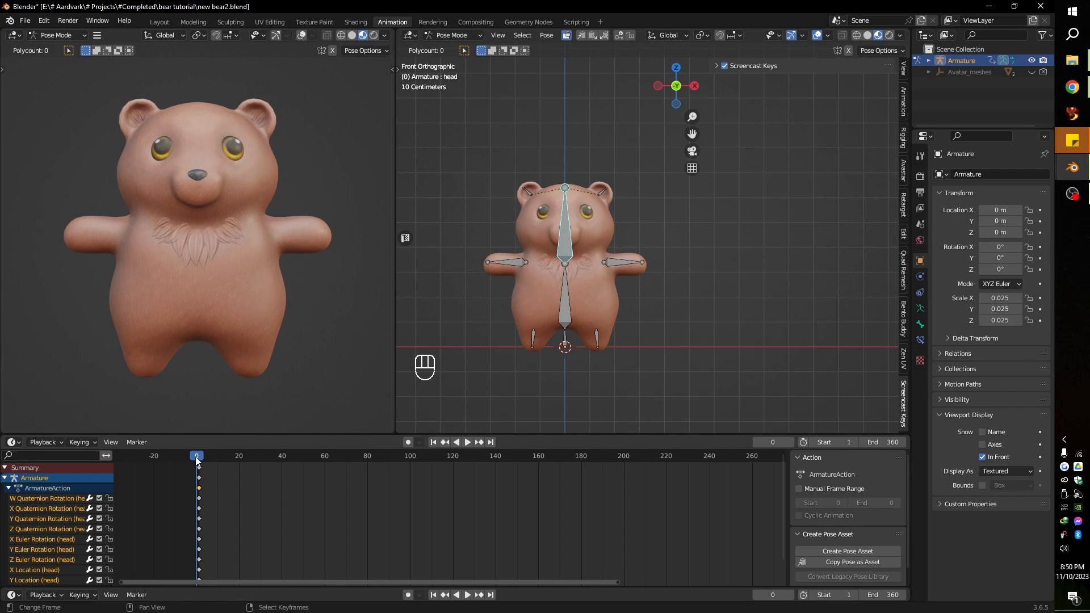
# Enable auto keying, play the animation and record a live rotation of the head bone in front view
pyautogui.click(407, 443)
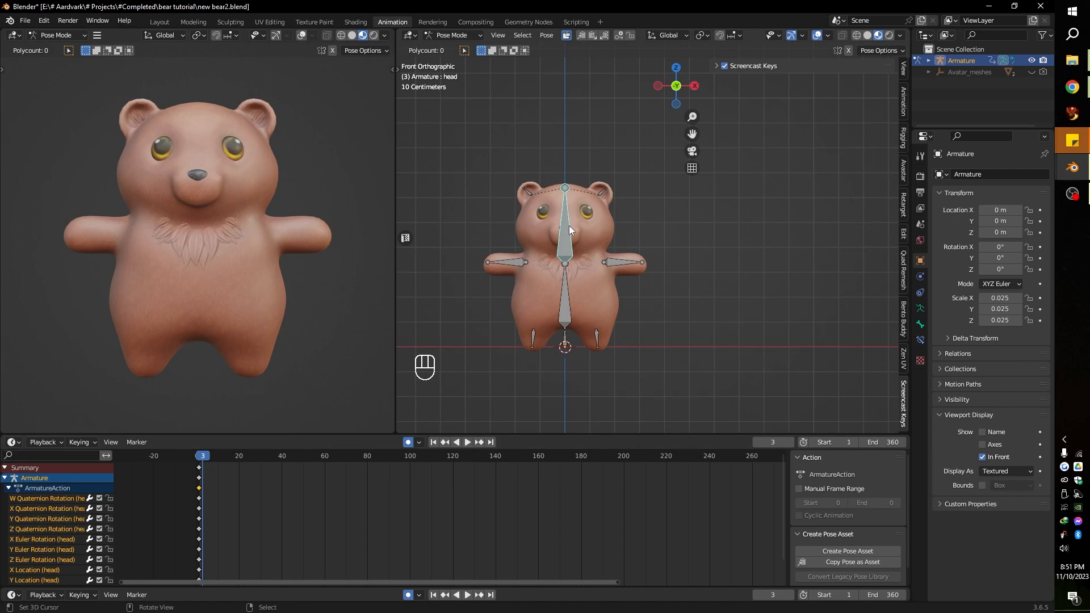
pyautogui.click(467, 443)
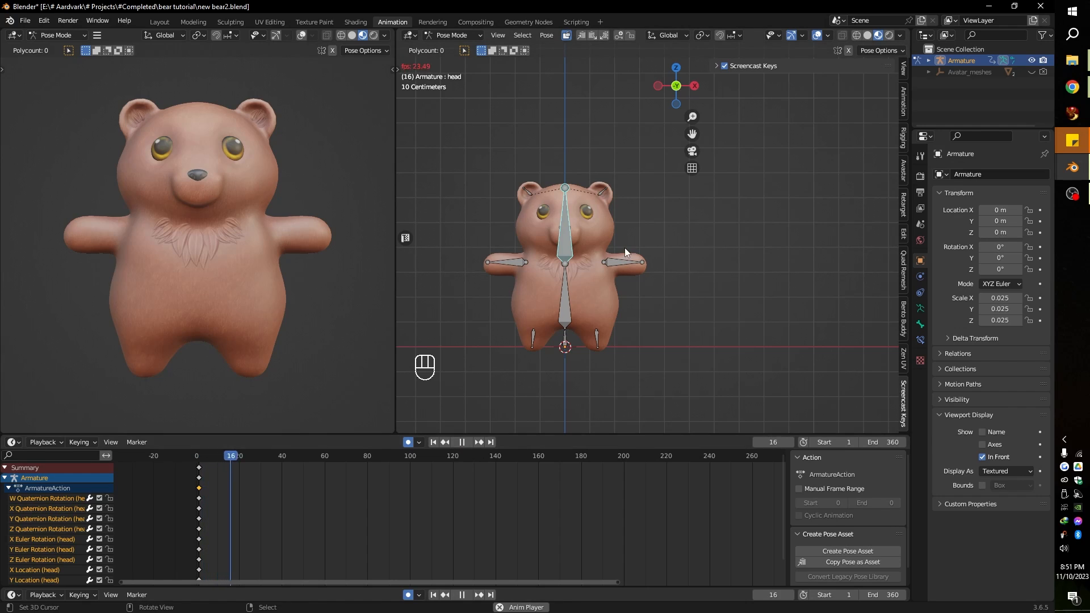
pyautogui.press('r')
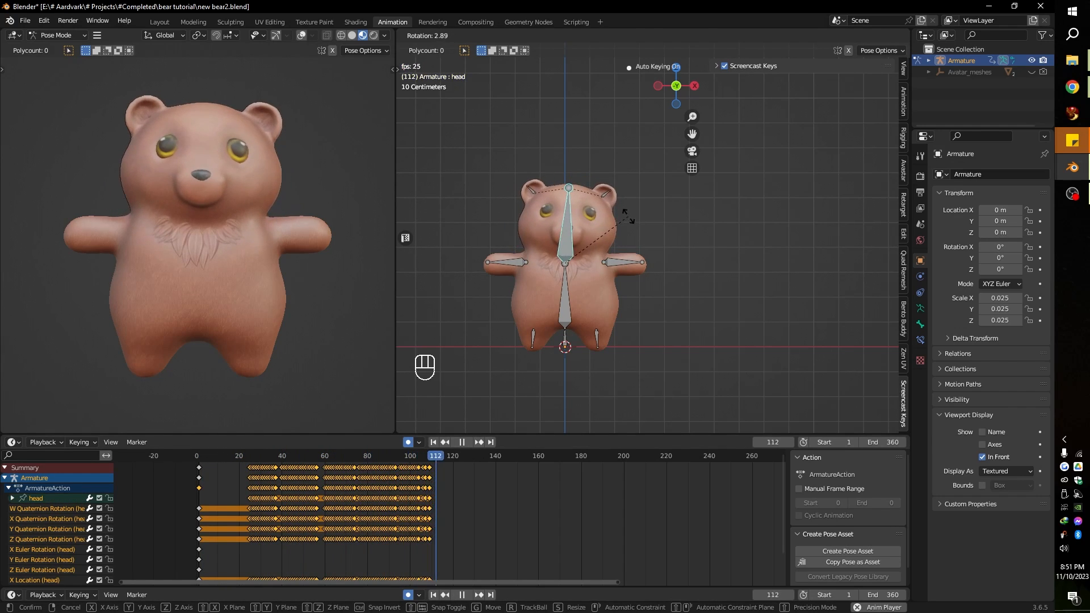
pyautogui.click(629, 221)
# Record a live up-and-down rotation of the arm L bone while the animation keeps playing
pyautogui.click(634, 263)
pyautogui.press('r')
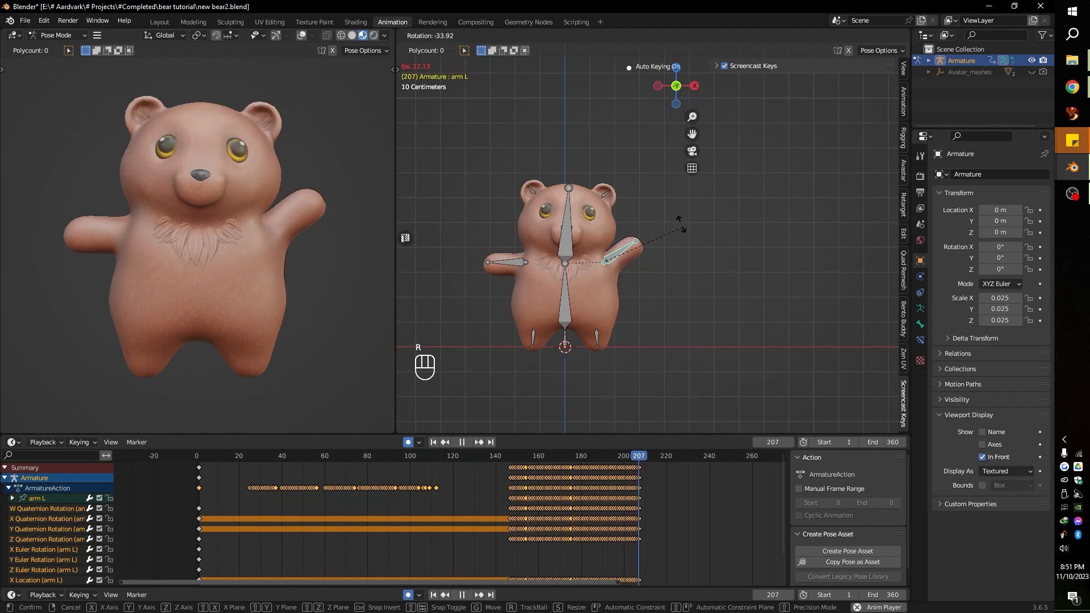
pyautogui.click(703, 255)
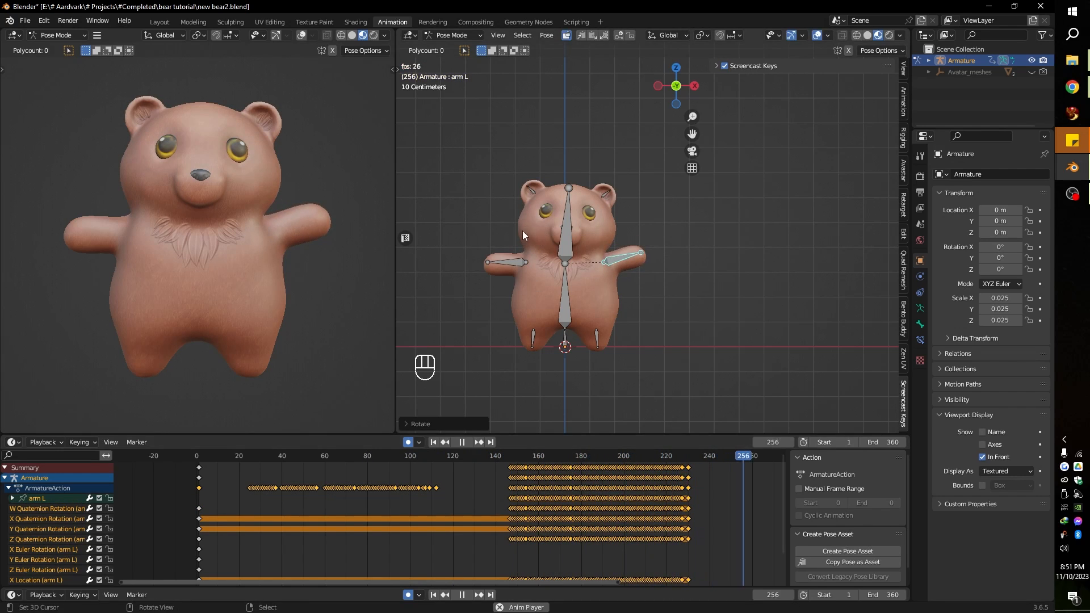
# Record a live rotation of the arm R bone during playback, and stop the animation
pyautogui.click(506, 267)
pyautogui.press('r')
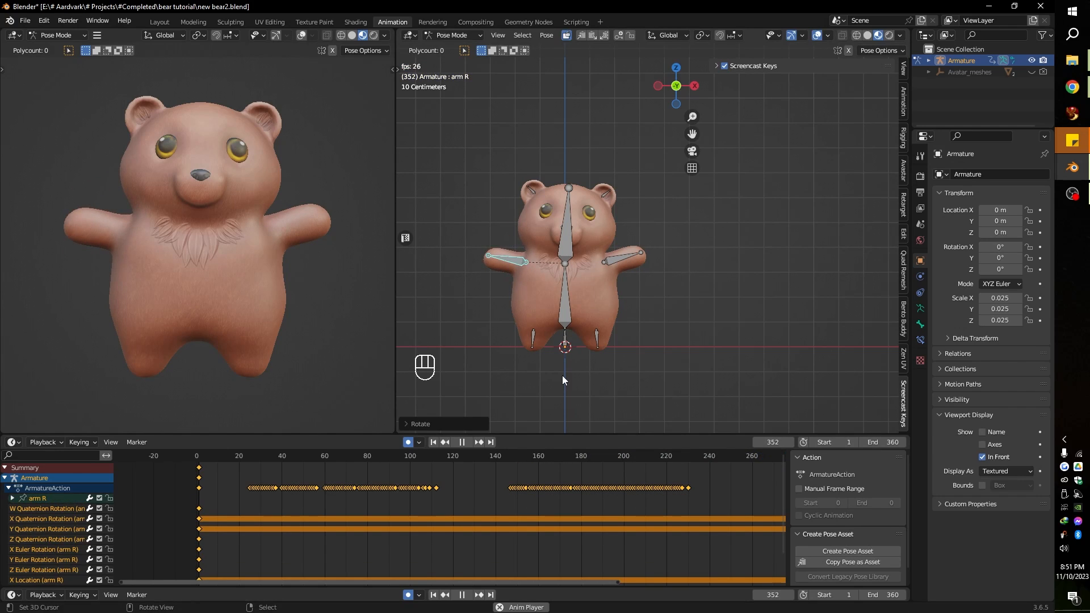
pyautogui.click(462, 443)
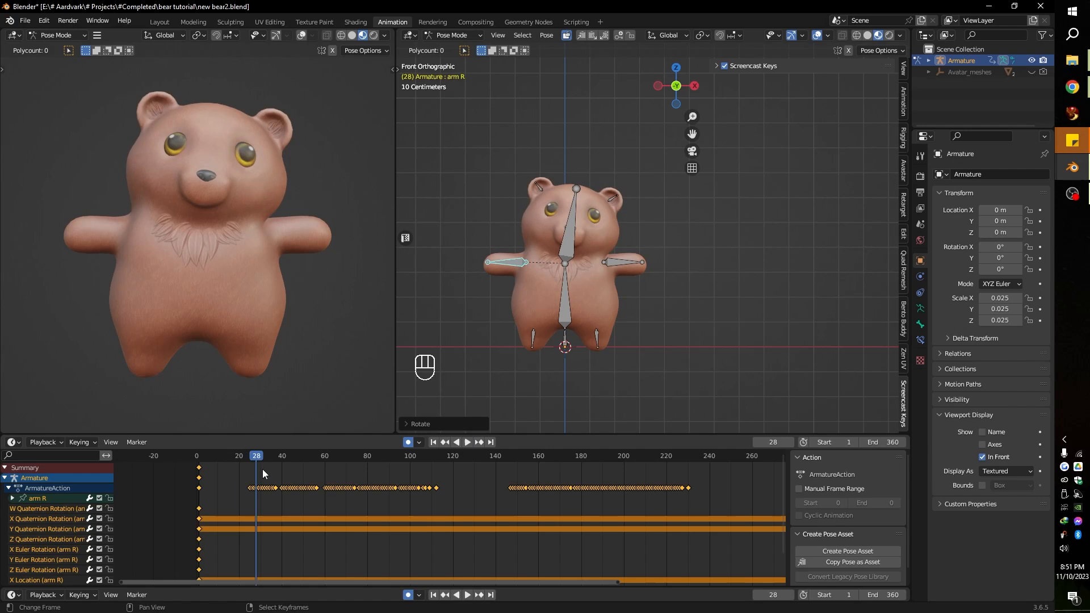
# Return to frame 0 and play the animation to review the recorded head and arm motion
pyautogui.moveTo(255, 467); pyautogui.dragTo(195, 458)
pyautogui.click(467, 442)
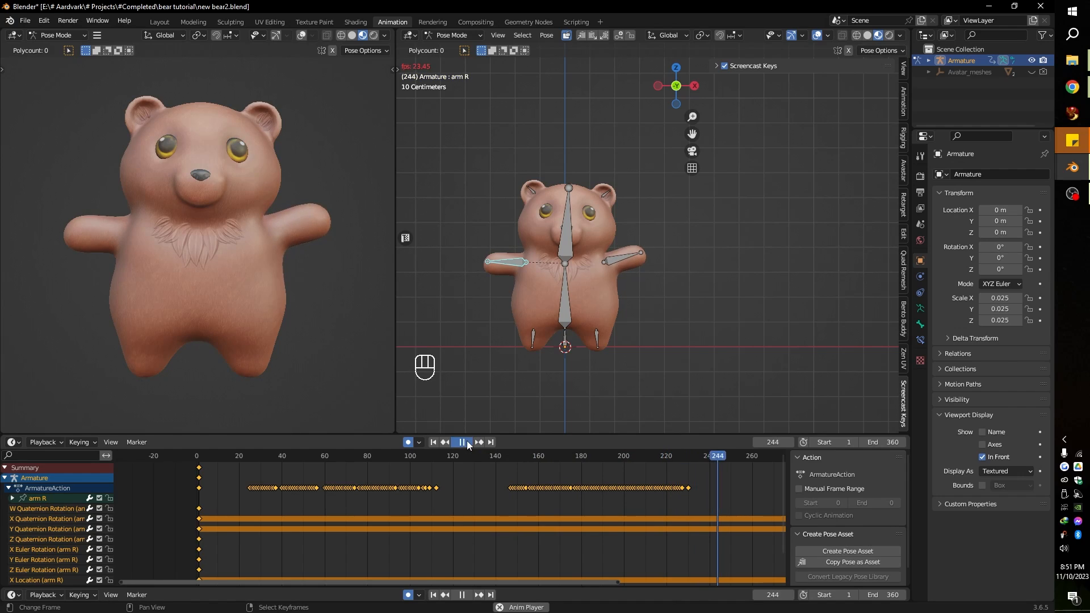
pyautogui.click(464, 443)
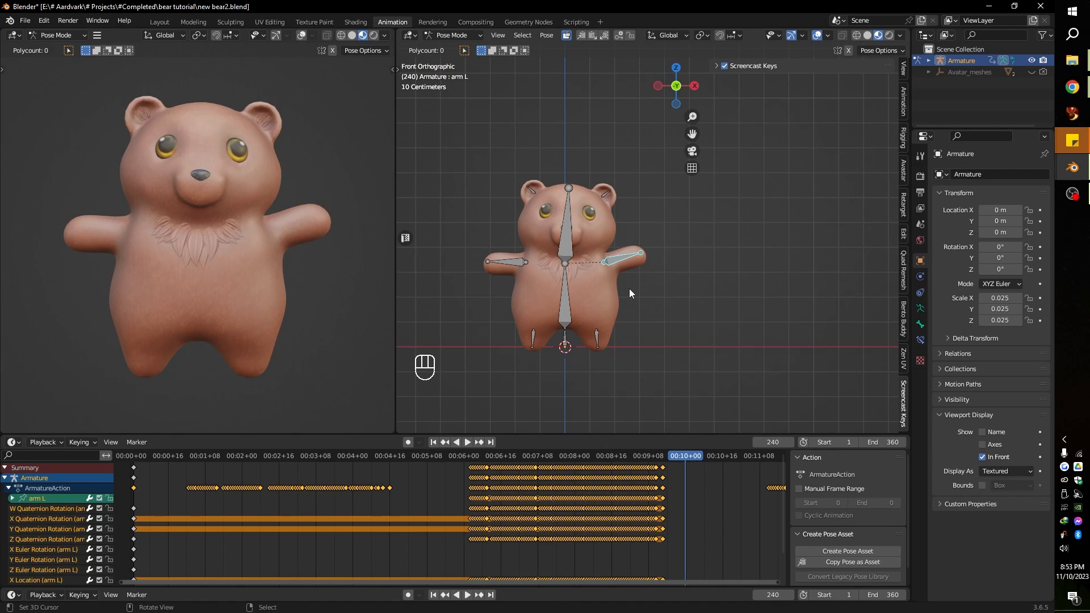
# In the right side view, rotate the leg L bone forward by about 42° and try rotating it back
pyautogui.press('KP_3')
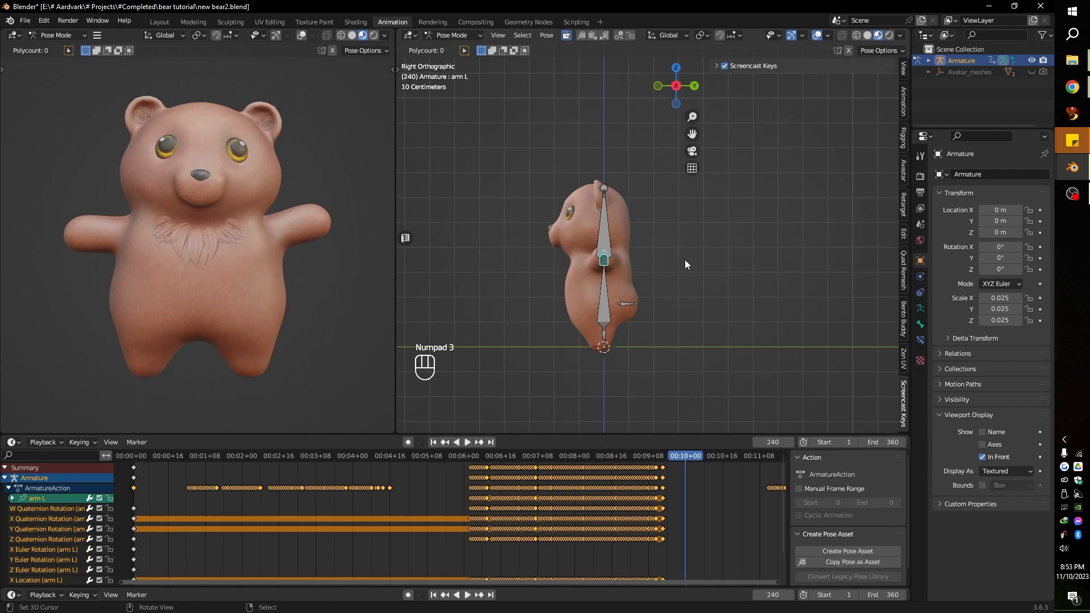
pyautogui.click(603, 340)
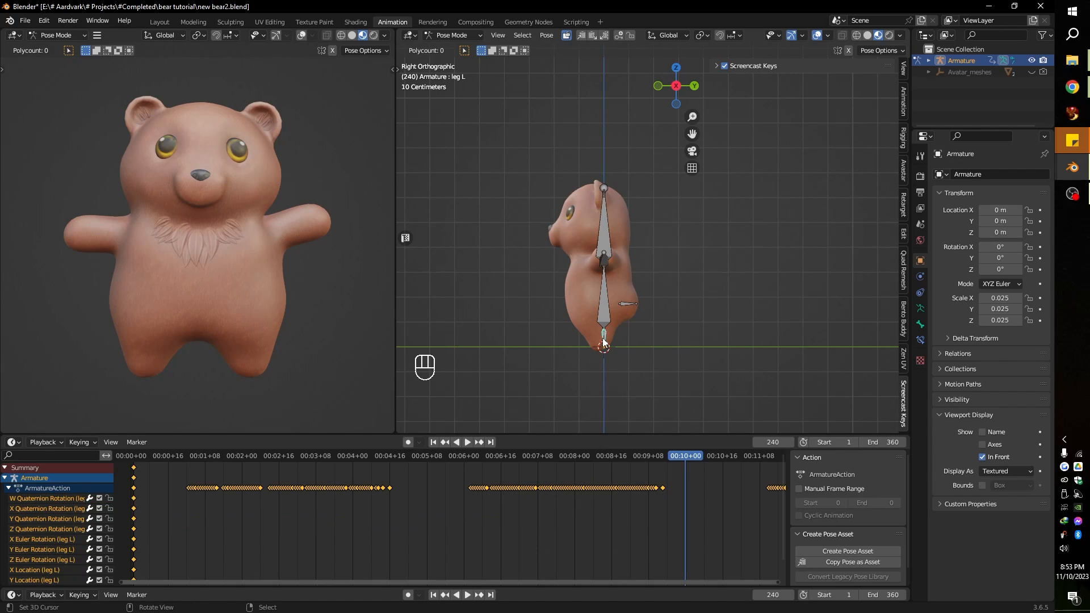
pyautogui.press('r')
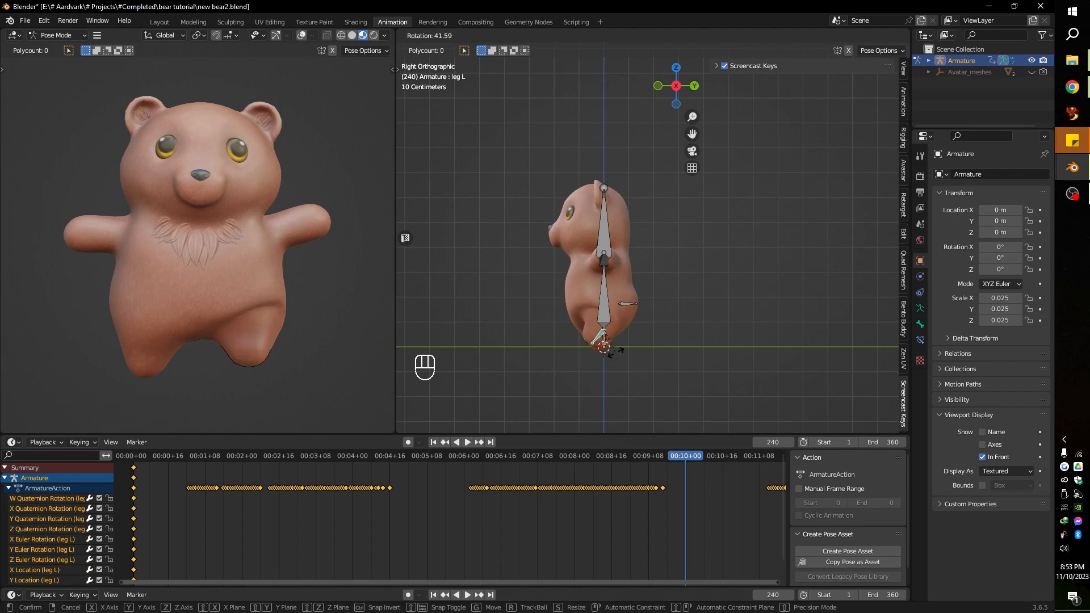
pyautogui.click(616, 358)
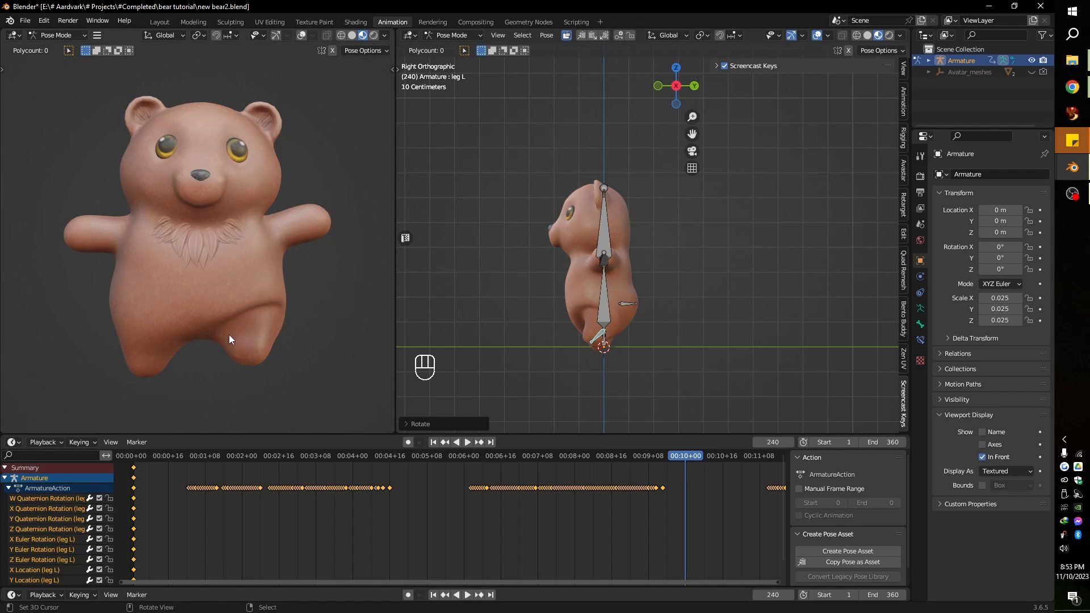
pyautogui.press('r')
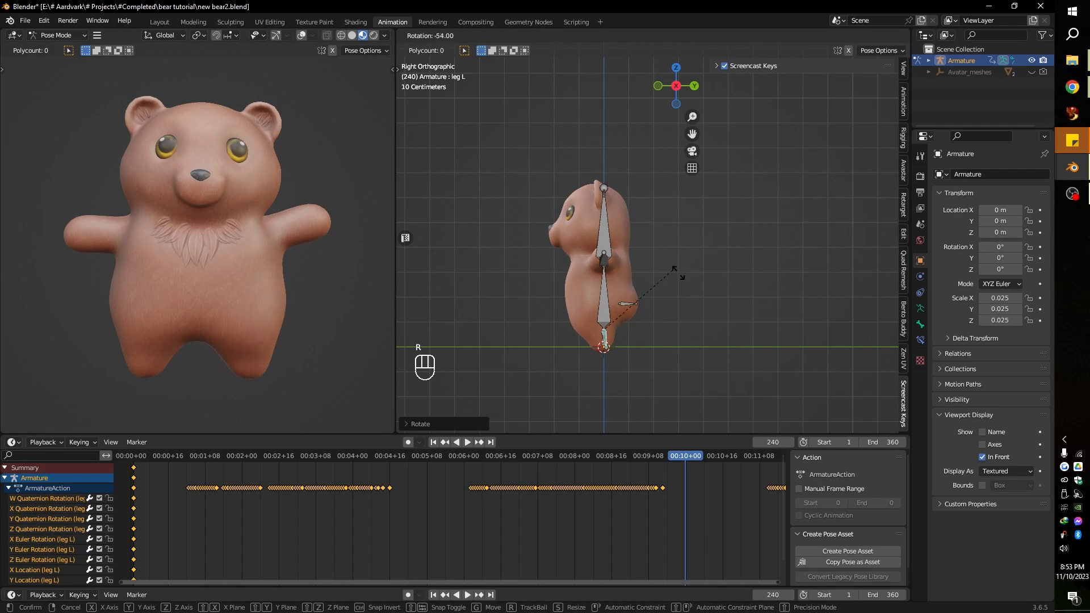
pyautogui.press('Escape')
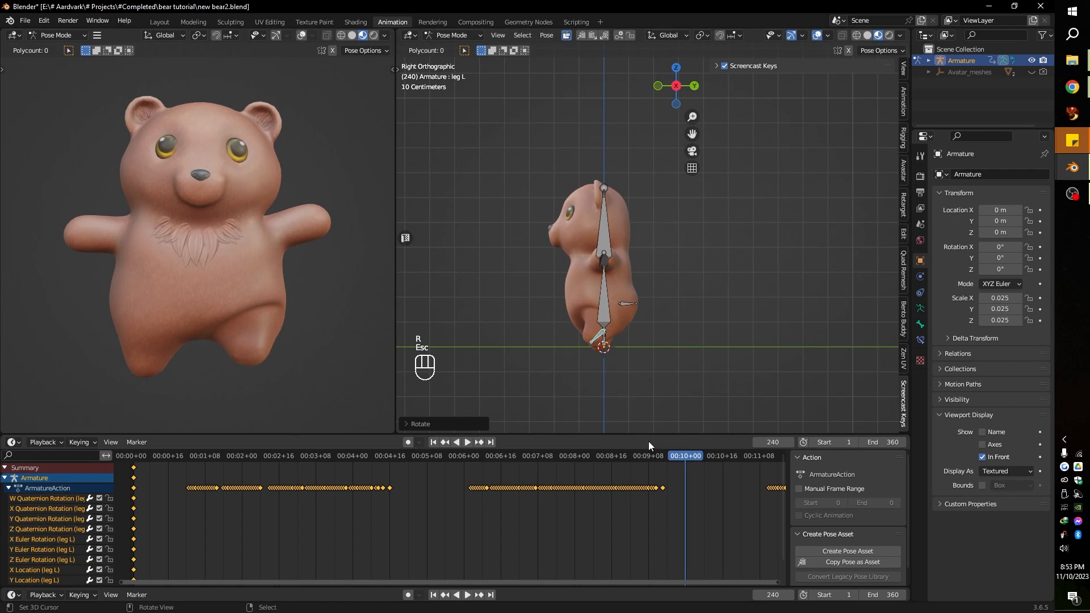
# Record a live rotation of the leg L bone with auto keying during playback, and stop the animation
pyautogui.click(469, 442)
pyautogui.press('r')
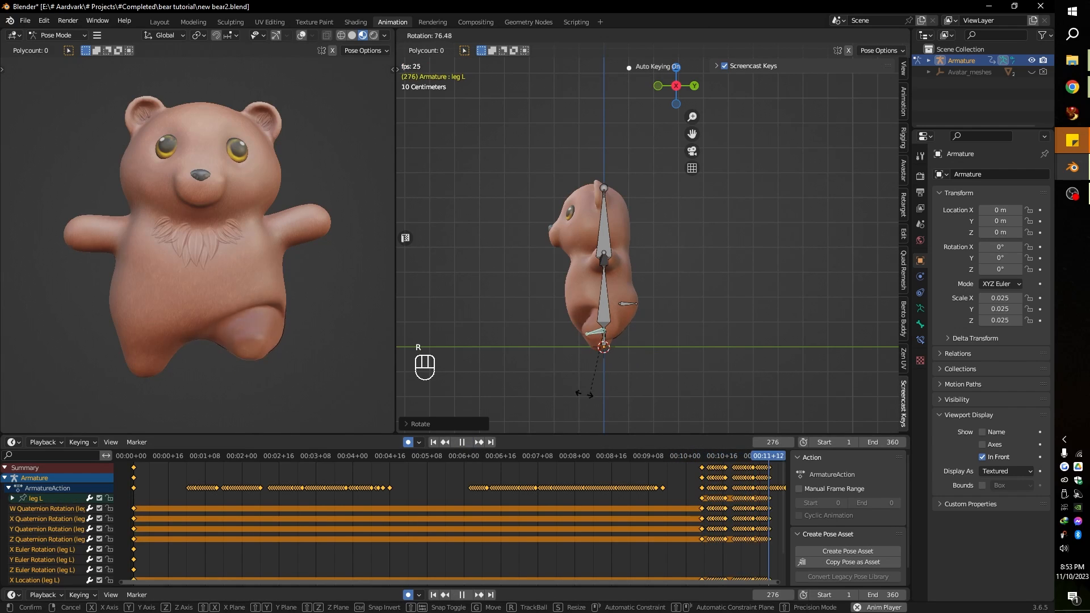
pyautogui.click(652, 352)
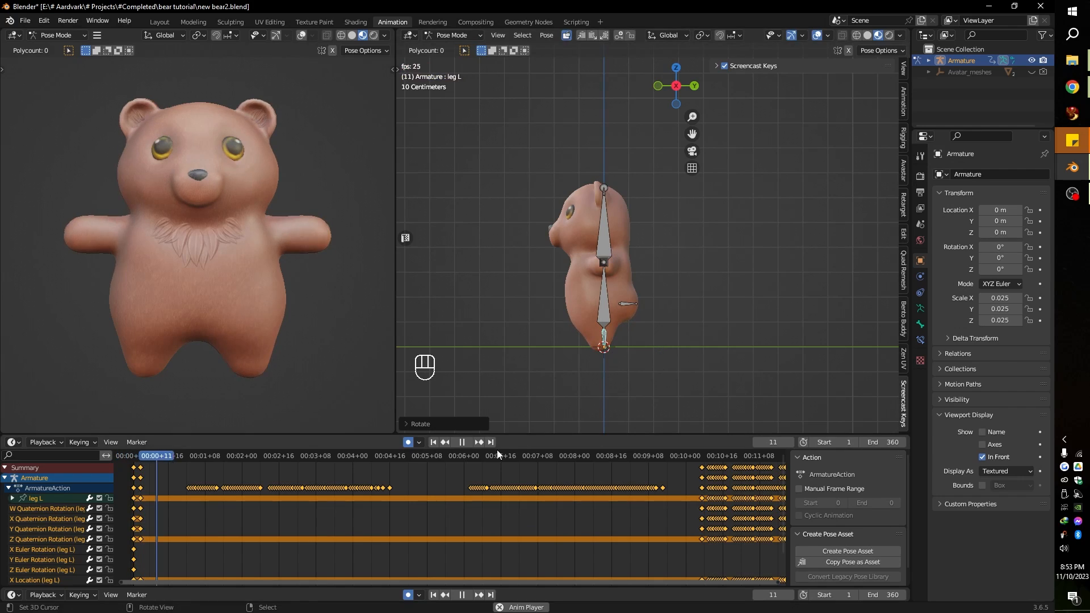
pyautogui.click(462, 445)
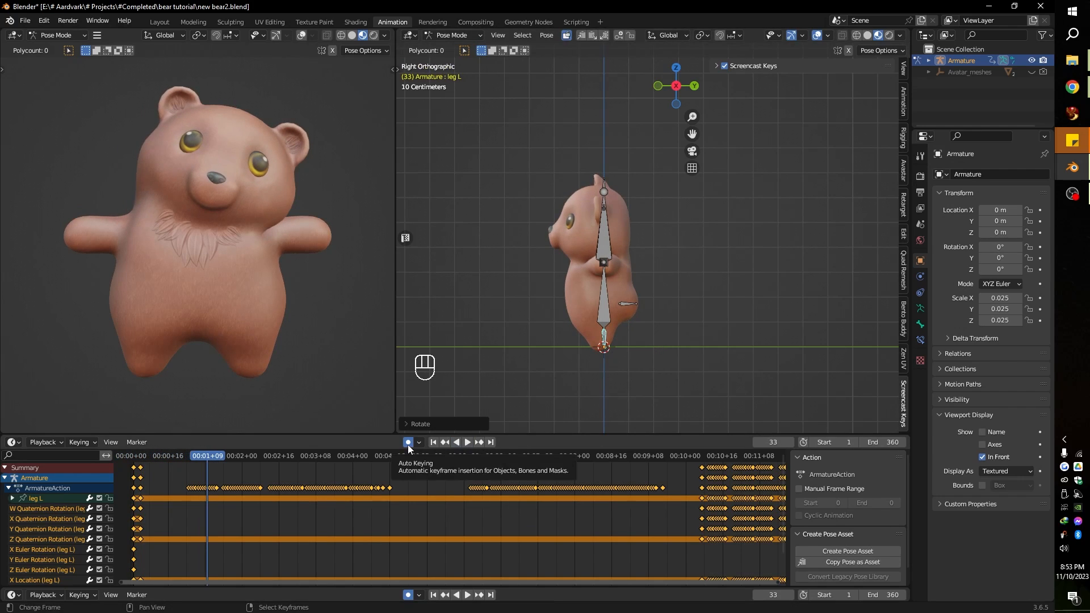
# Enable X-axis mirroring for posing and try rotating the arm L bone in the side and front views
pyautogui.click(849, 50)
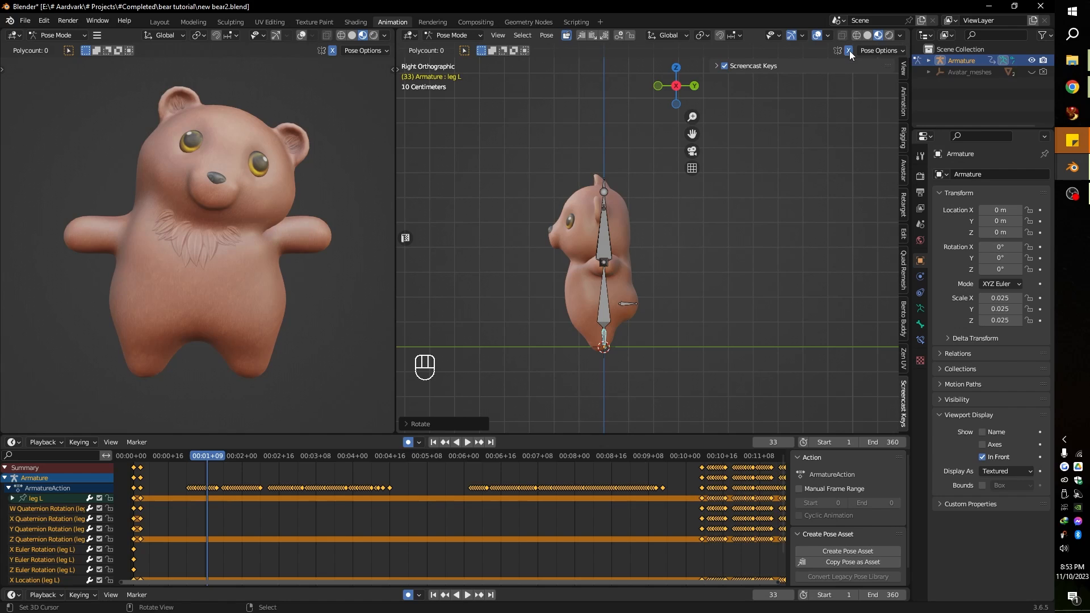
pyautogui.click(605, 263)
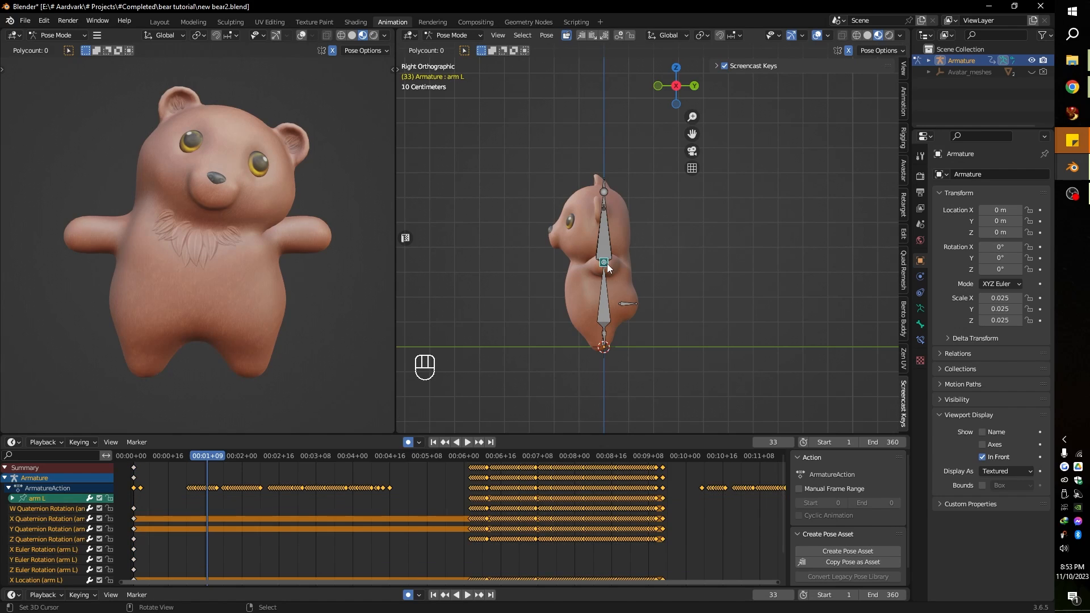
pyautogui.press('r')
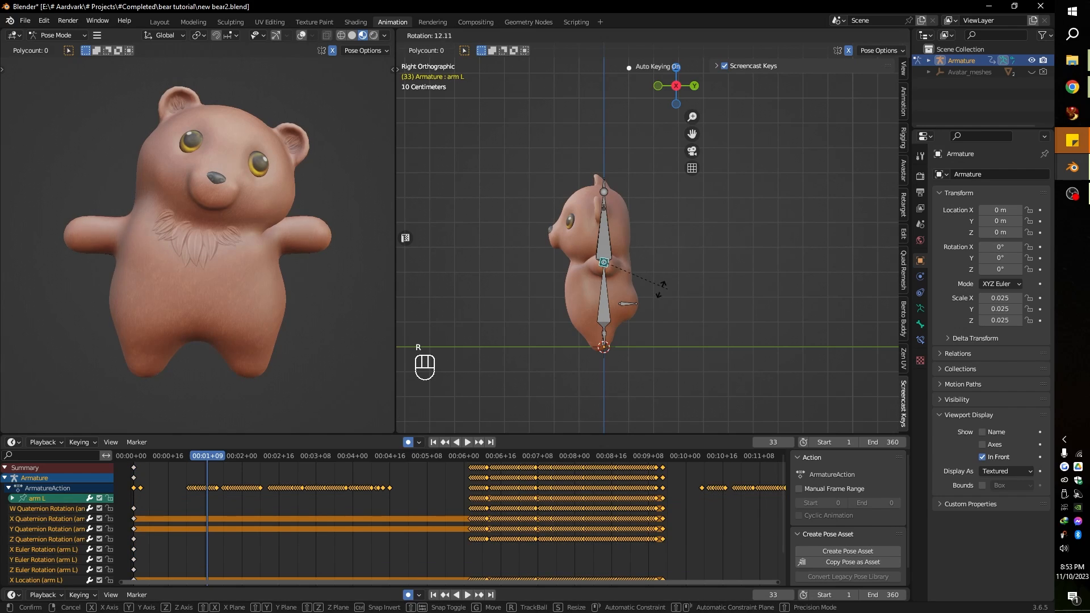
pyautogui.press('Escape')
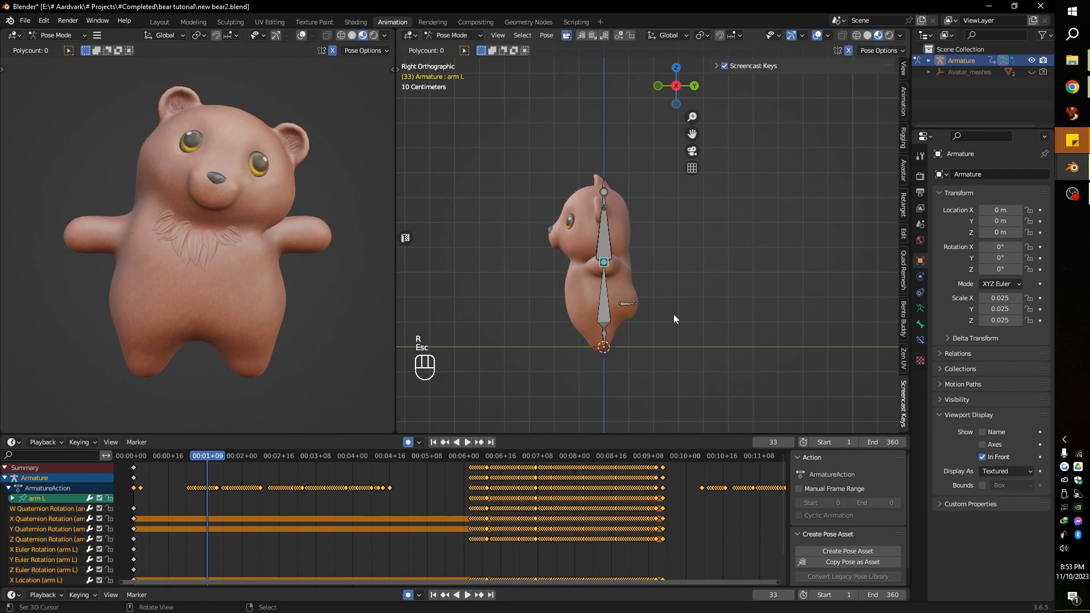
pyautogui.press('KP_1')
pyautogui.press('r')
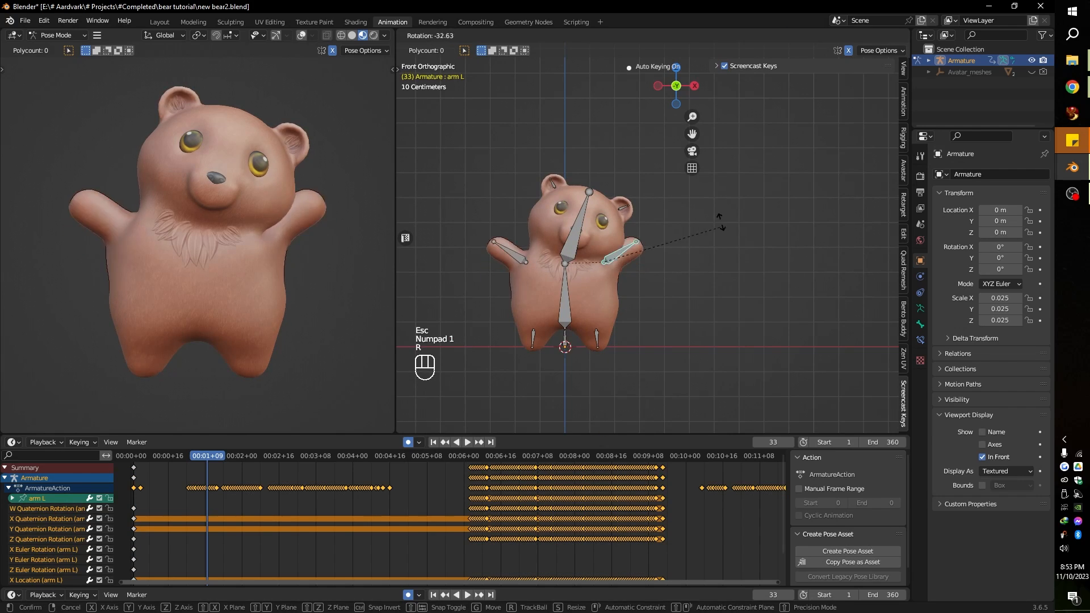
pyautogui.press('Escape')
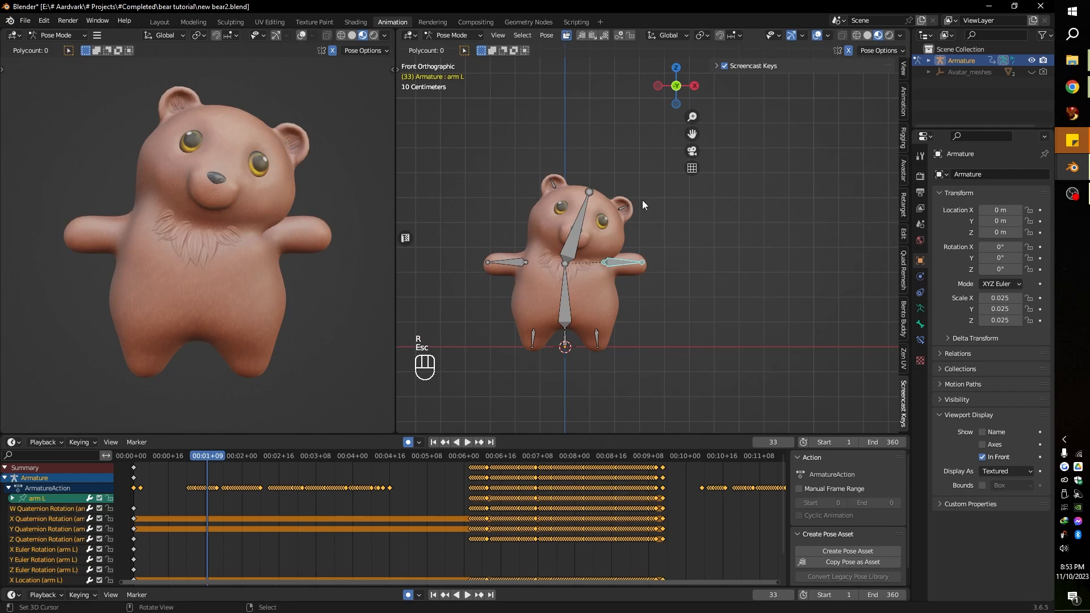
# Select the ear L bone and record its rotation live in front view while the animation plays
pyautogui.rightClick(622, 209)
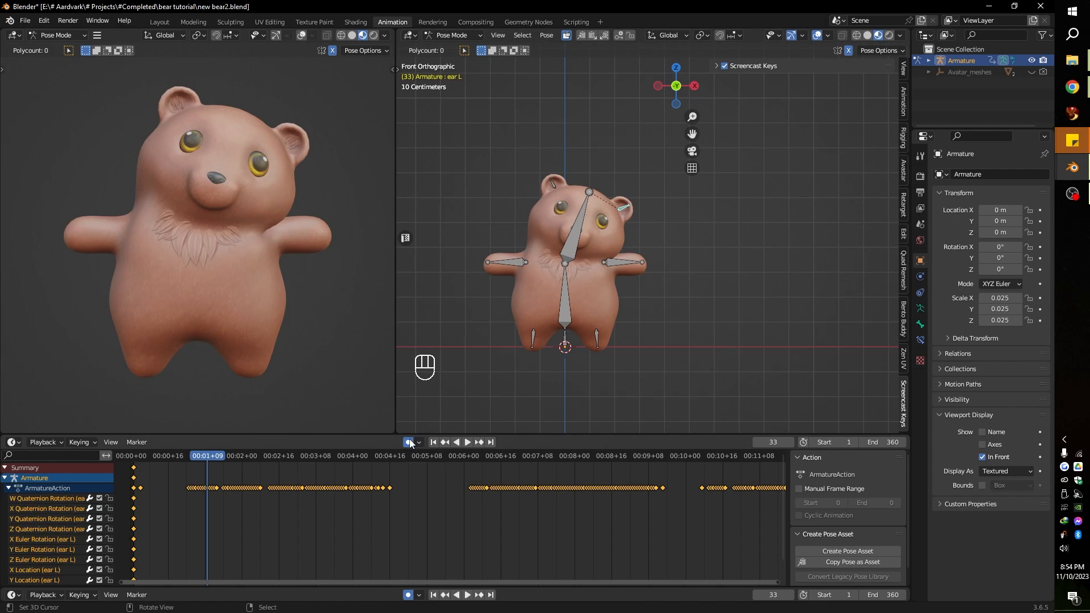
pyautogui.click(466, 441)
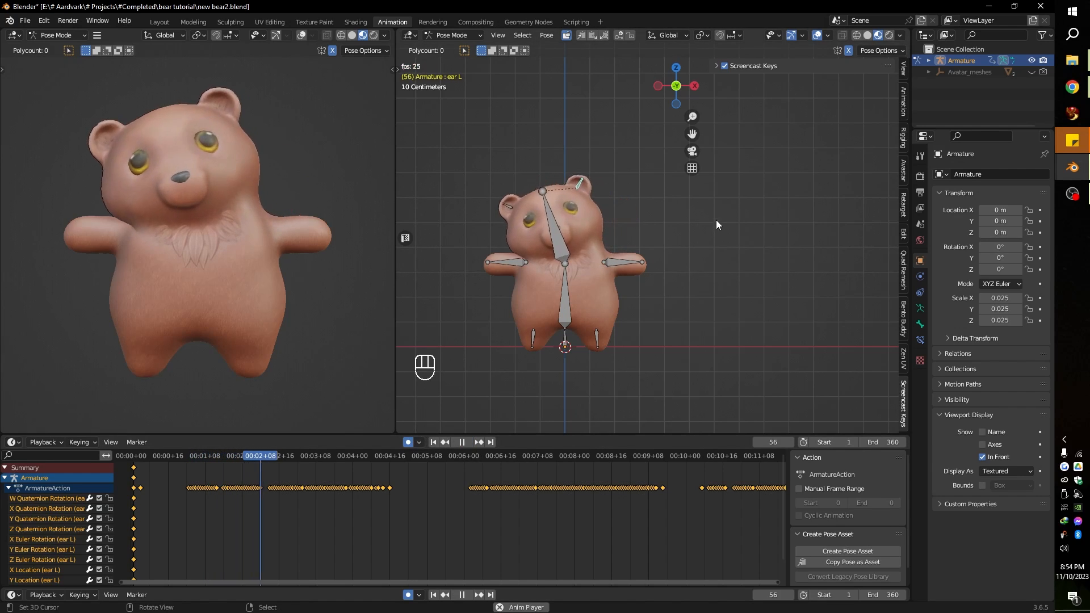
pyautogui.press('r')
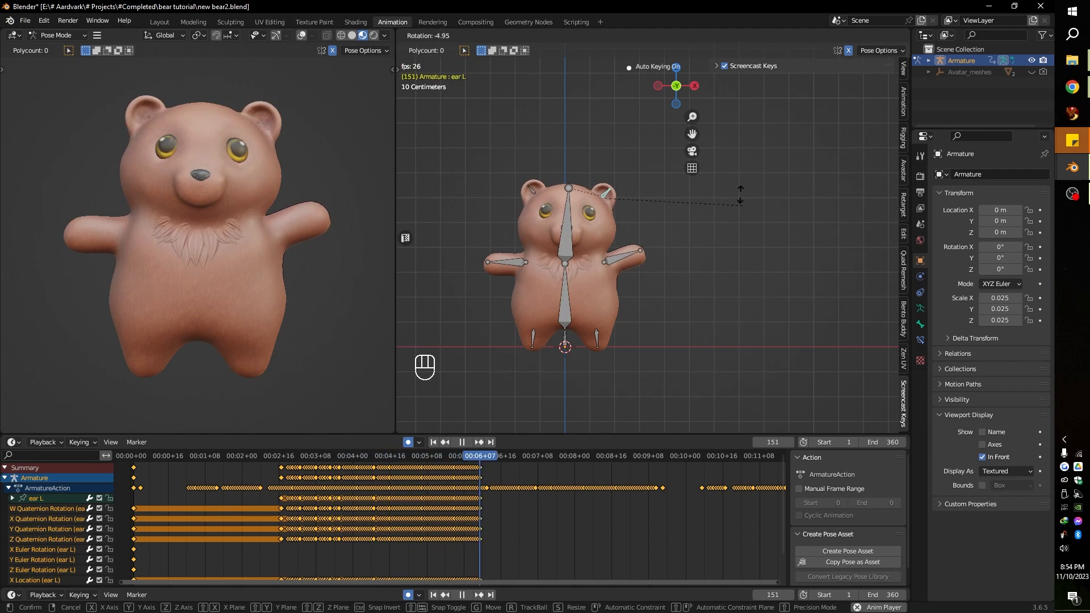
pyautogui.click(725, 161)
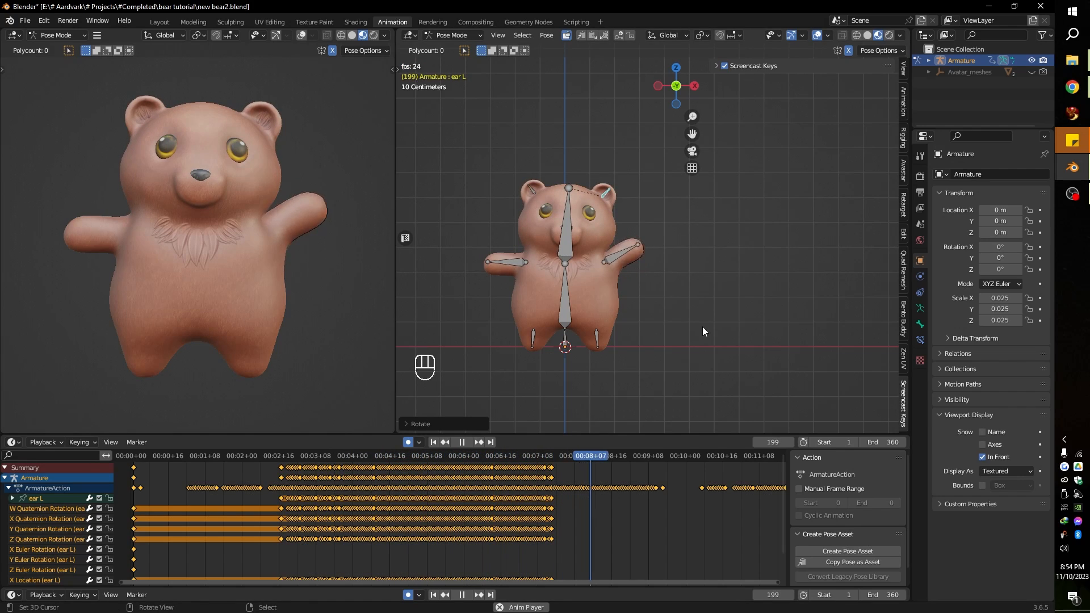
# Record another live rotation of the ear L bone from the right side view during playback
pyautogui.press('KP_3')
pyautogui.press('r')
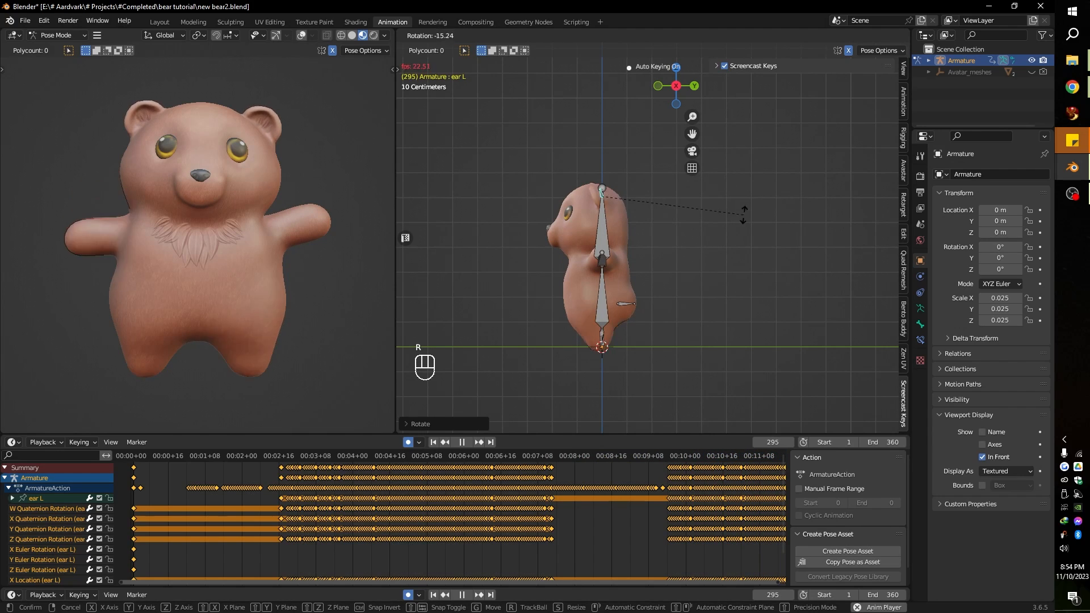
pyautogui.click(725, 176)
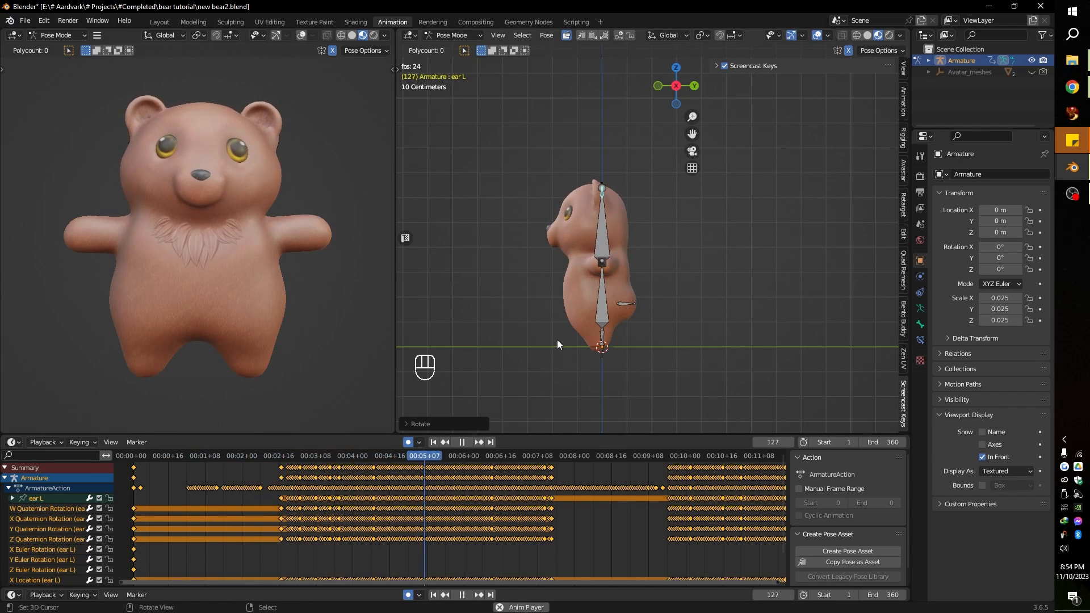
# Record a live rotation of the torso bone from the right side view during playback
pyautogui.click(607, 280)
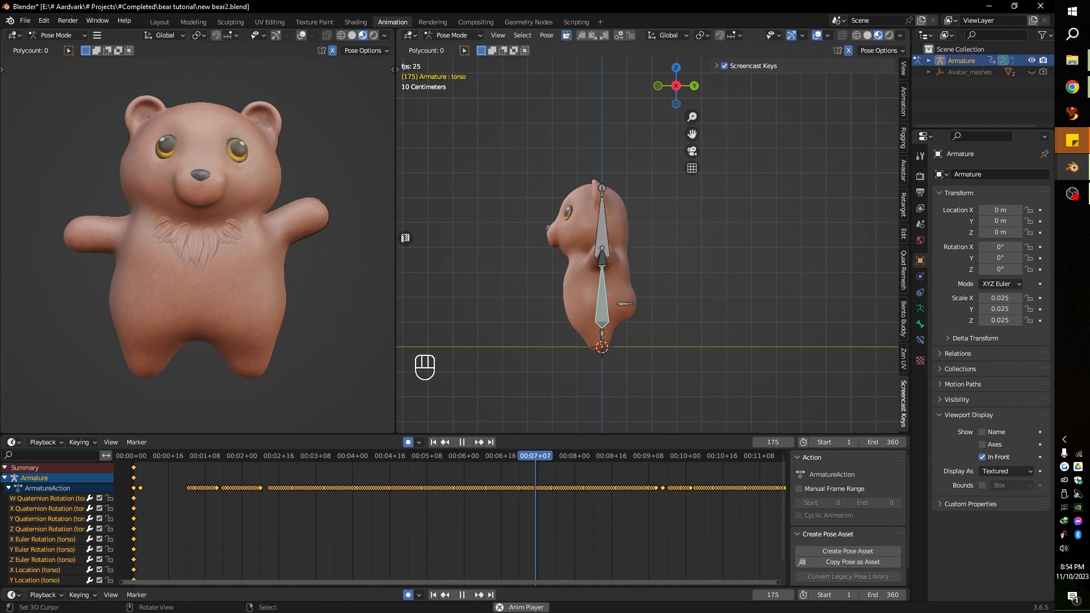
pyautogui.press('r')
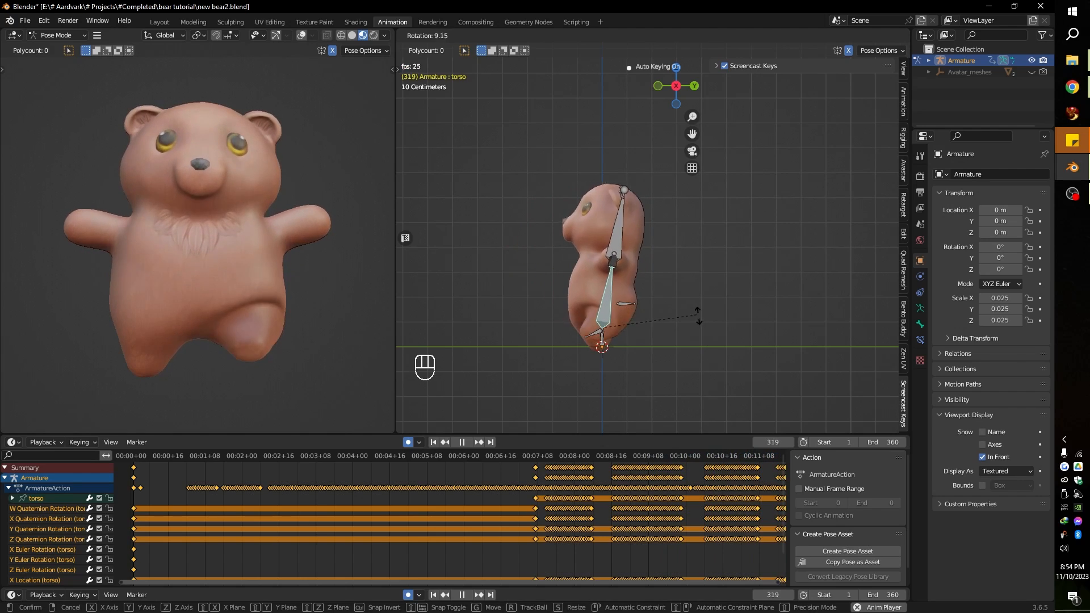
pyautogui.click(717, 346)
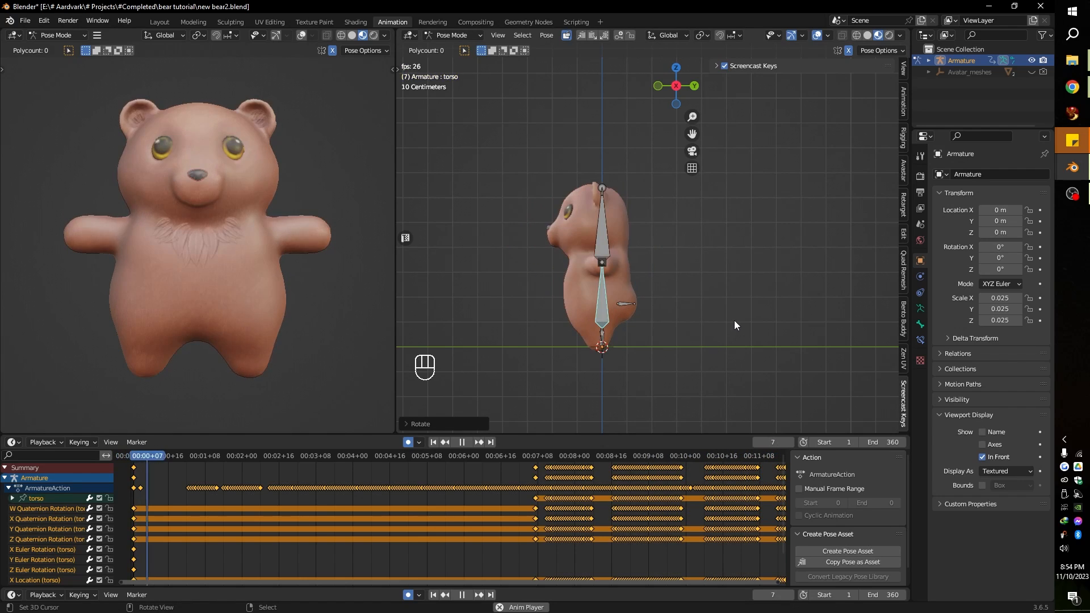
# Select the head bone and record its rotation live from the right side view during playback
pyautogui.click(604, 234)
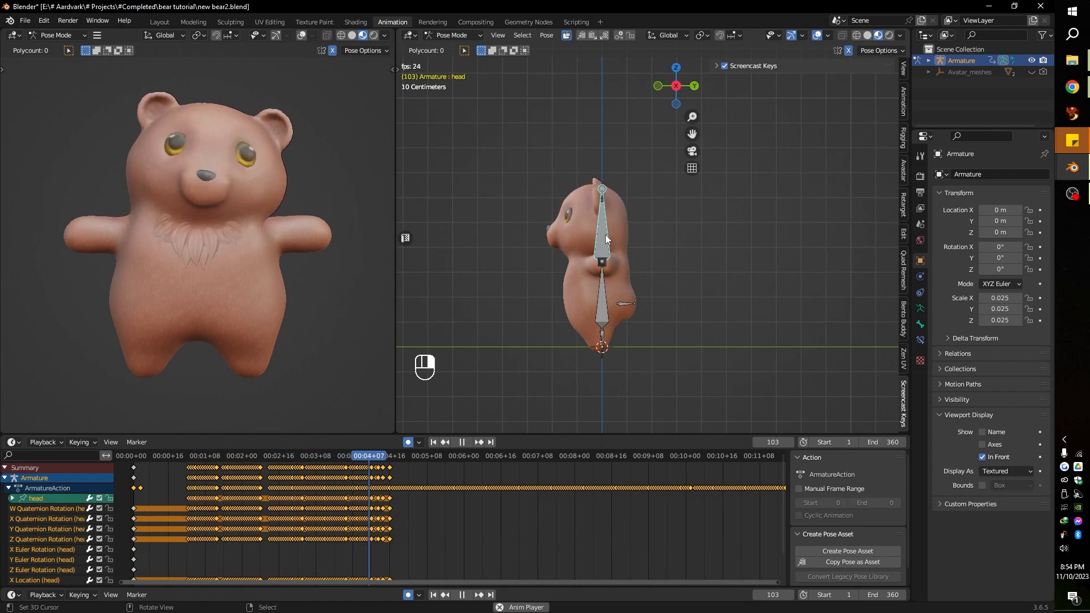
pyautogui.press('r')
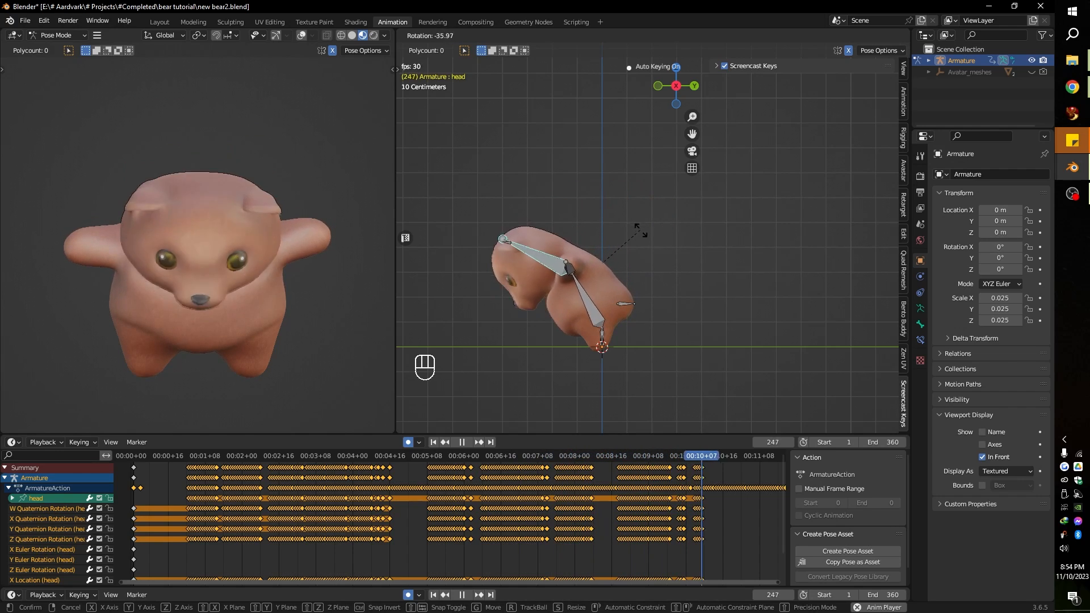
pyautogui.click(655, 255)
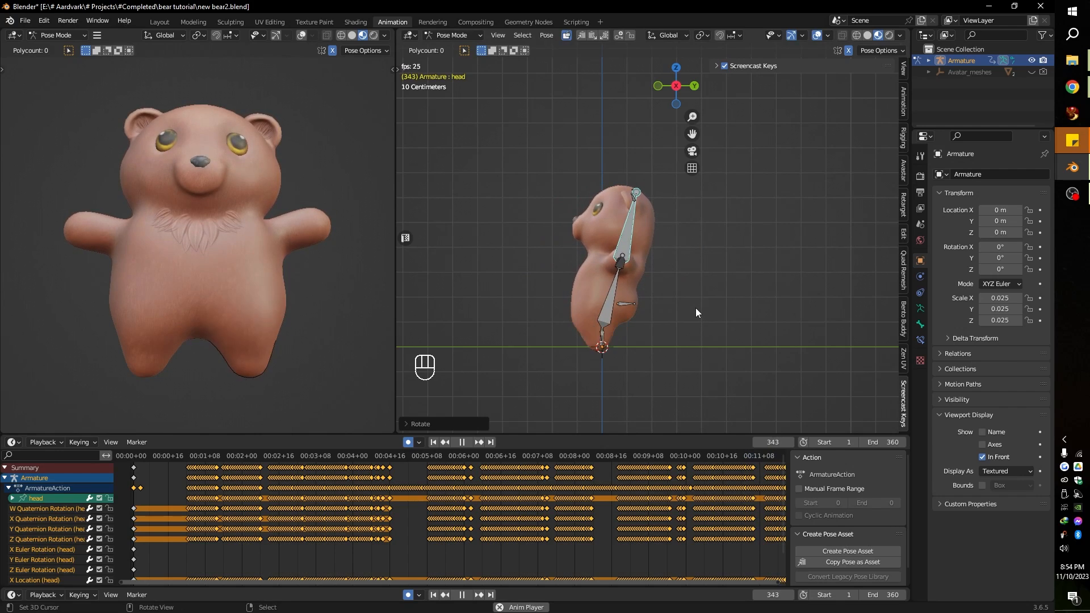
# Select the butt bone, show both viewports from the back, and record its rotation live during playback
pyautogui.click(635, 301)
pyautogui.press('ctrl+KP_1')
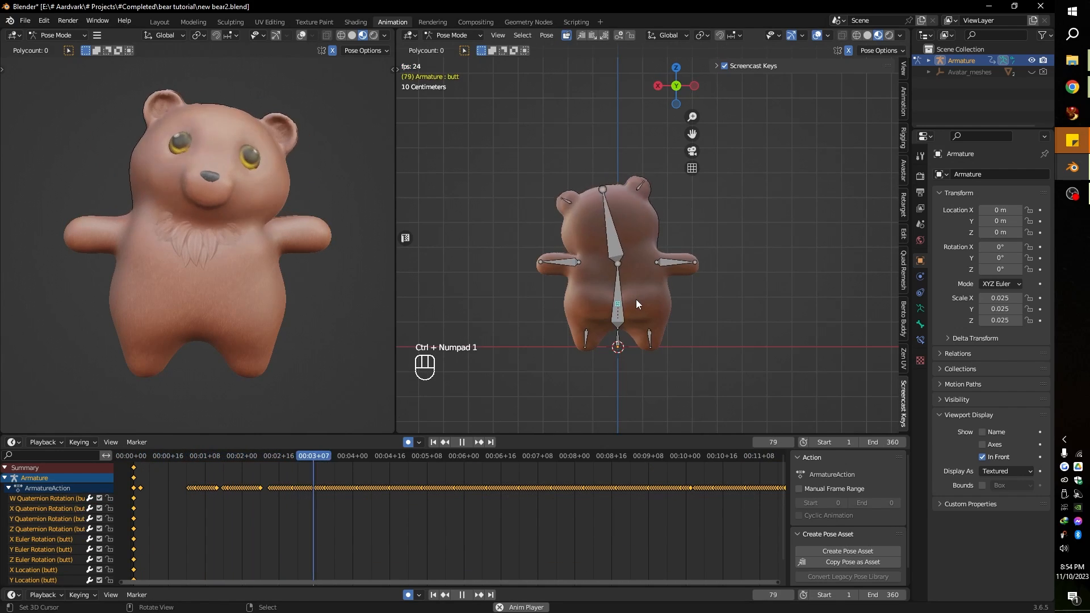
pyautogui.click(189, 278)
pyautogui.press('ctrl+KP_1')
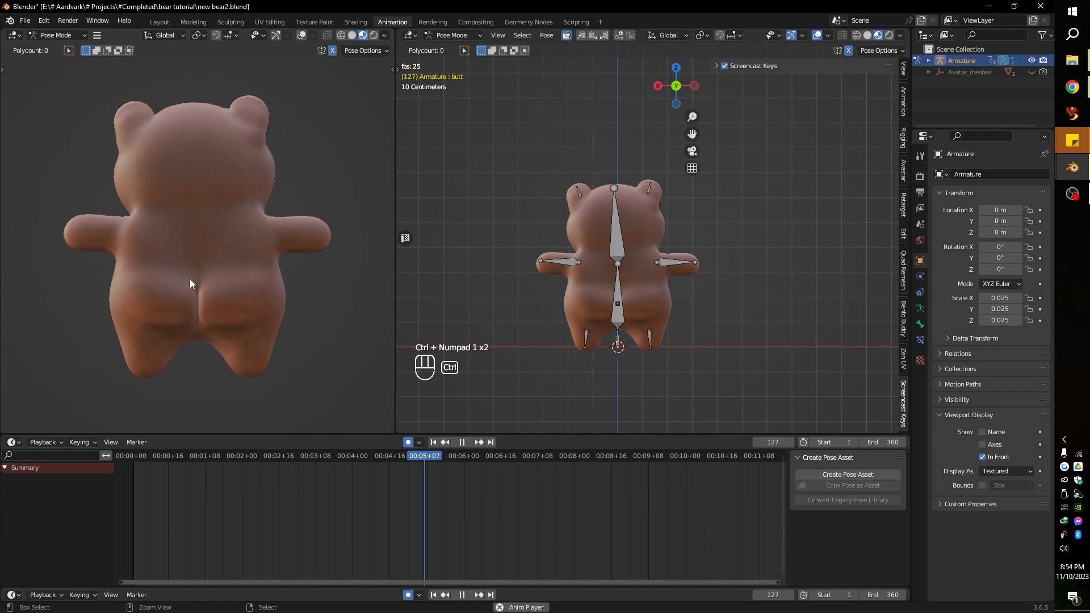
pyautogui.click(618, 303)
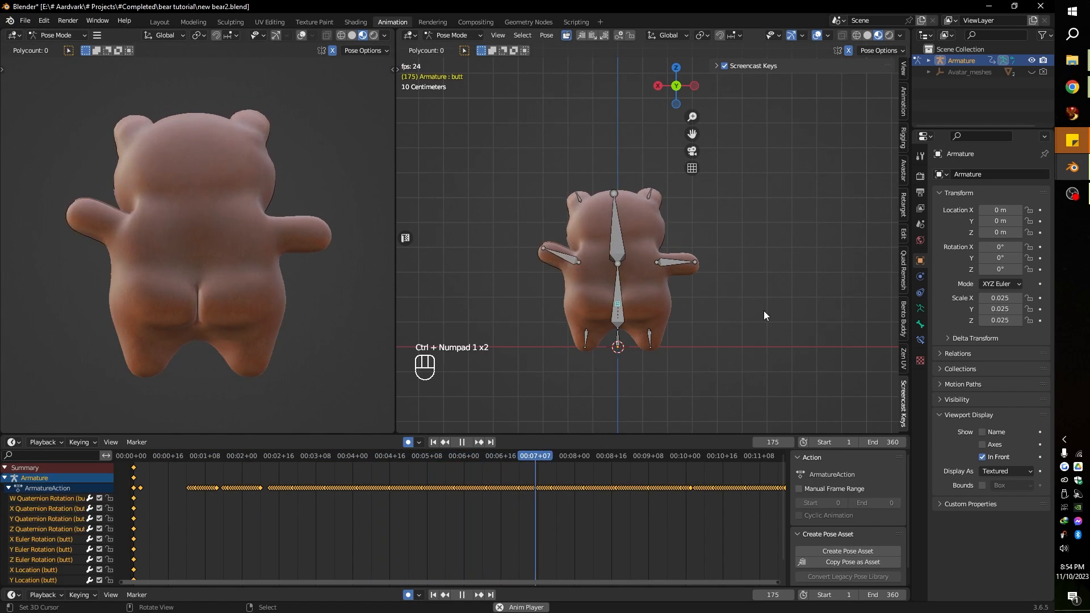
pyautogui.press('r')
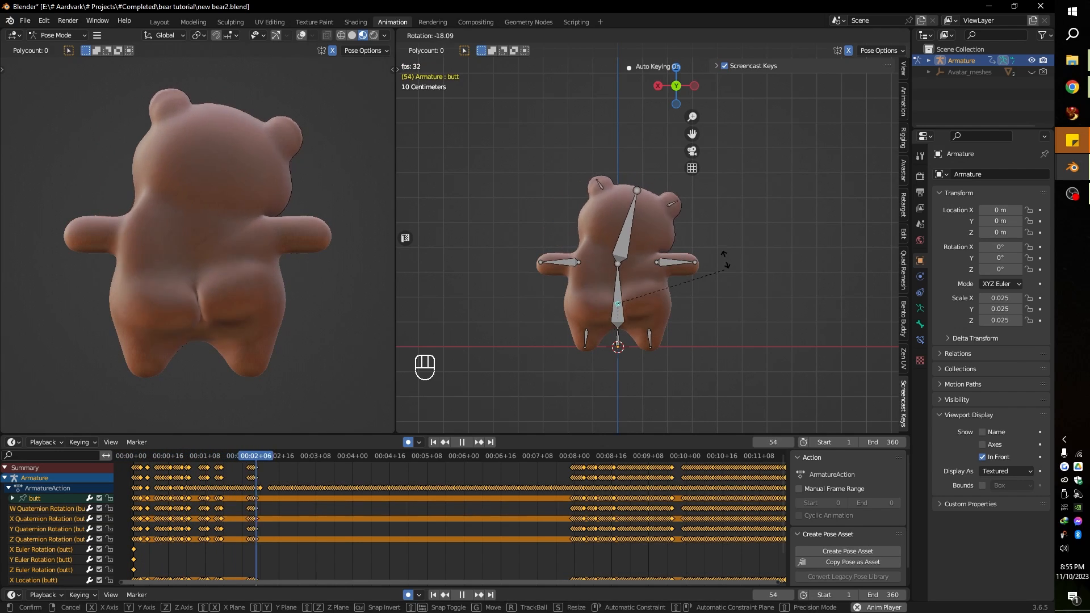
pyautogui.click(717, 328)
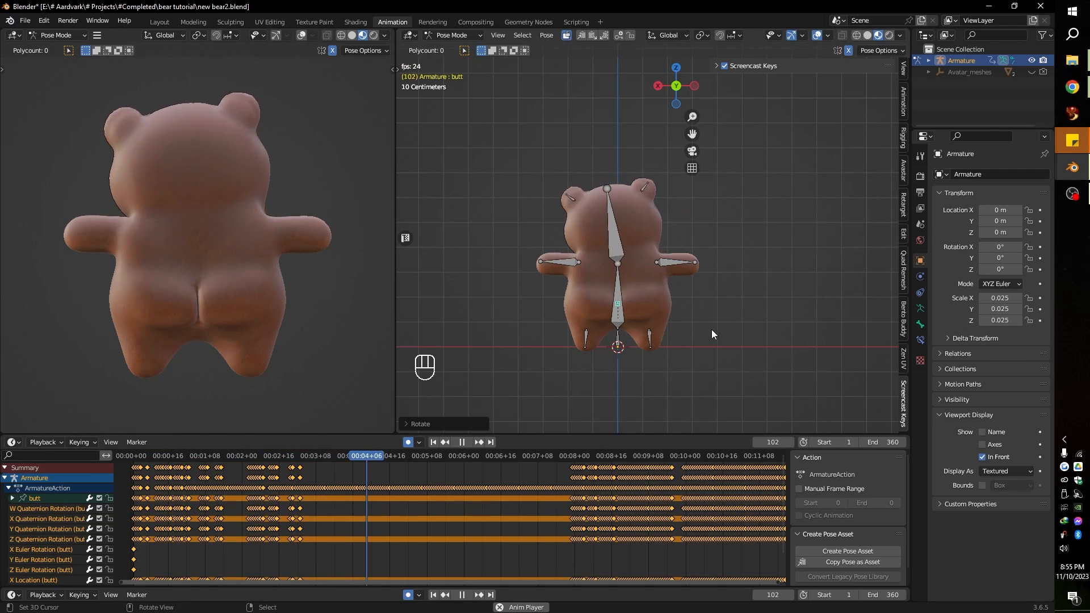
# Record a live vertical movement of the butt bone along the global Z axis during playback
pyautogui.press('g')
pyautogui.press('z')
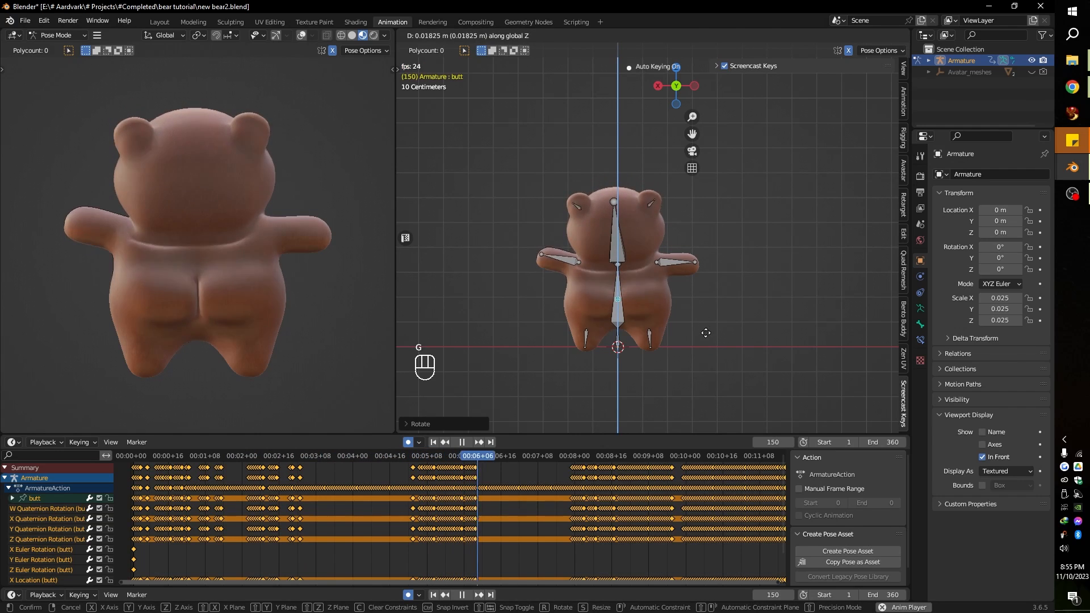
pyautogui.click(705, 344)
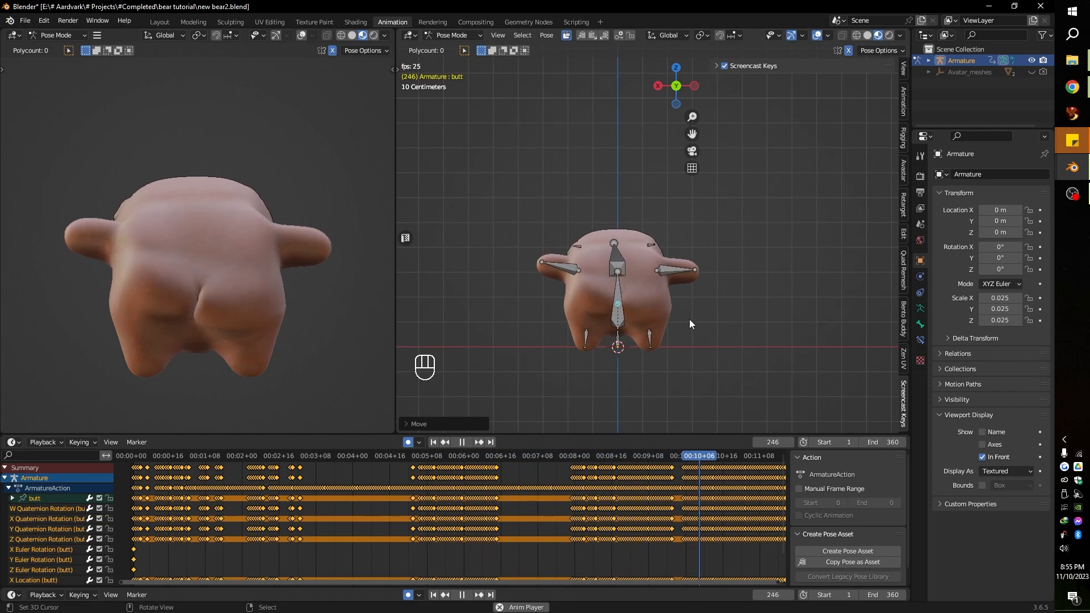
# Record a live unconstrained movement of the butt bone in the back view during playback
pyautogui.scroll(-2, 623, 489)
pyautogui.scroll(-3, 624, 480)
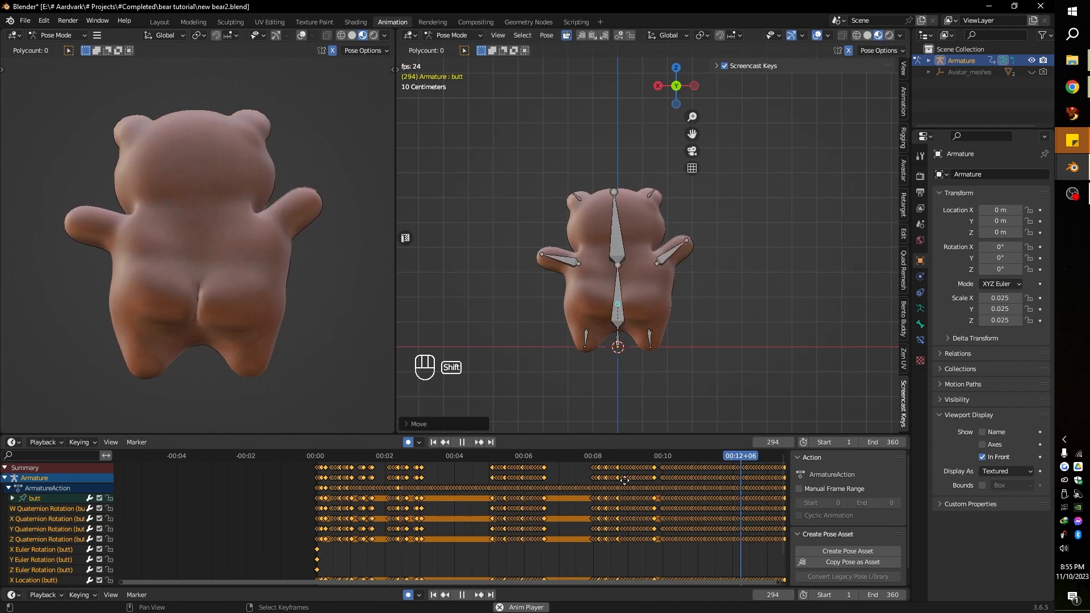
pyautogui.moveTo(624, 481); pyautogui.dragTo(415, 495, button='middle')
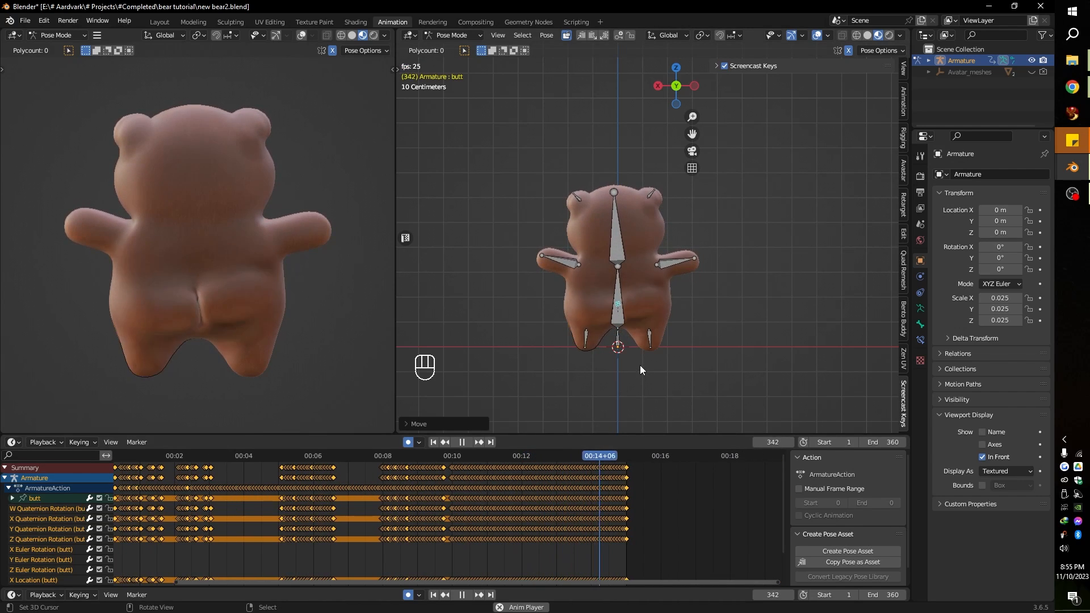
pyautogui.press('g')
pyautogui.click(666, 328)
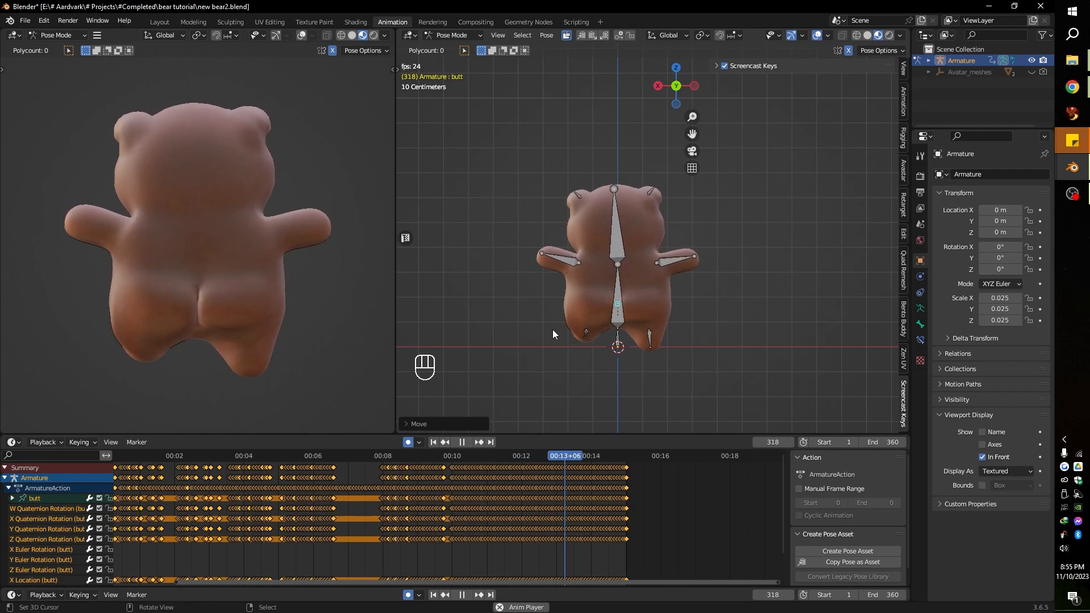
# Return both viewports to the front view and select the torso bone
pyautogui.press('KP_1')
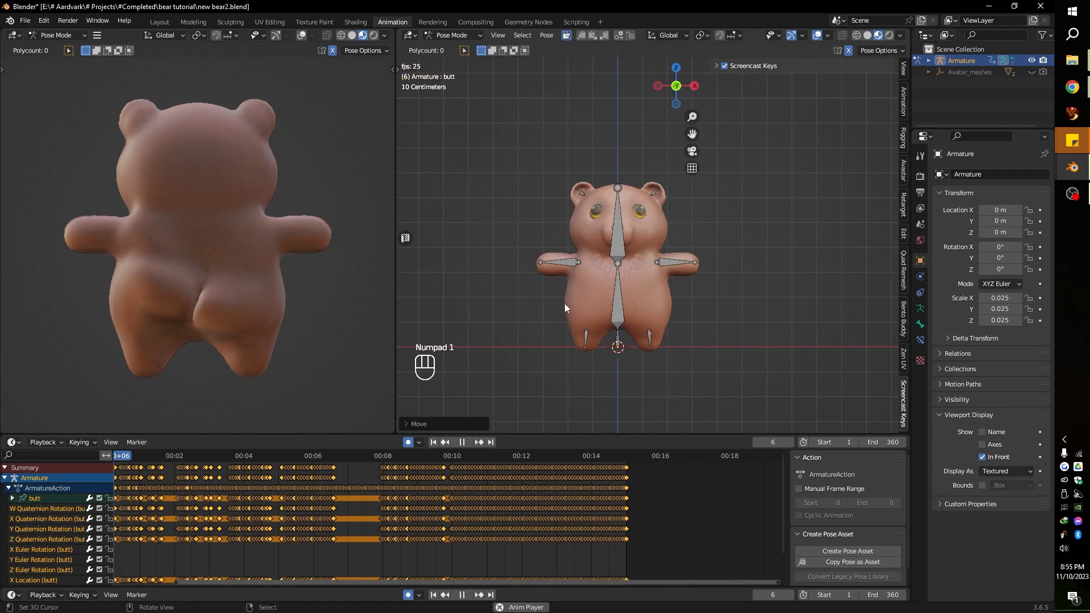
pyautogui.rightClick(279, 372)
pyautogui.press('KP_1')
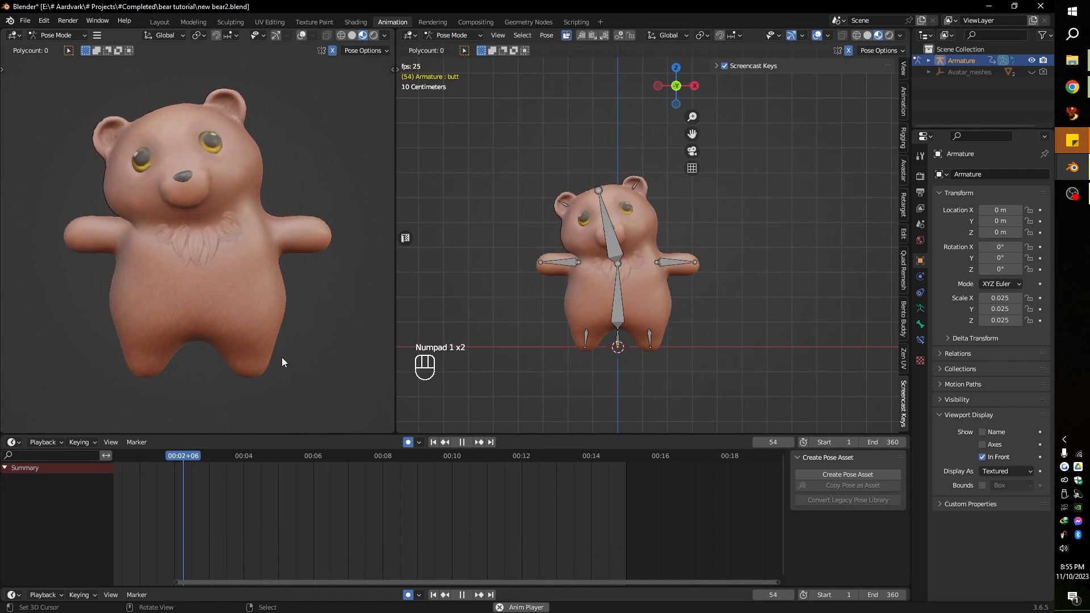
pyautogui.rightClick(616, 307)
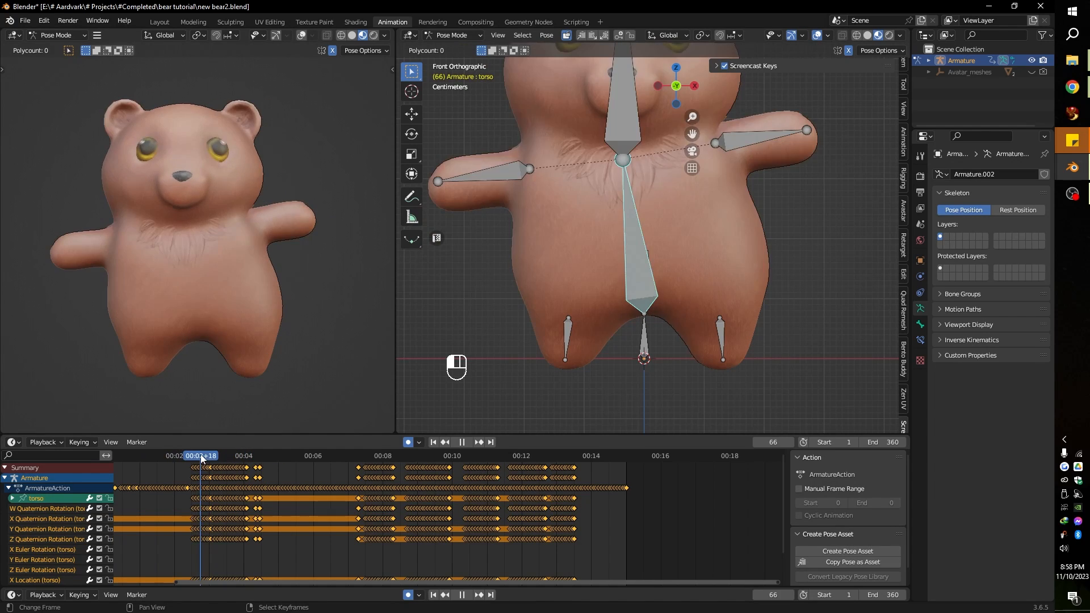
# Scrub the animation back to frame 17 and switch to the Layout workspace with the whole bear framed
pyautogui.moveTo(203, 457); pyautogui.dragTo(130, 430)
pyautogui.moveTo(684, 295); pyautogui.dragTo(601, 310, button='middle')
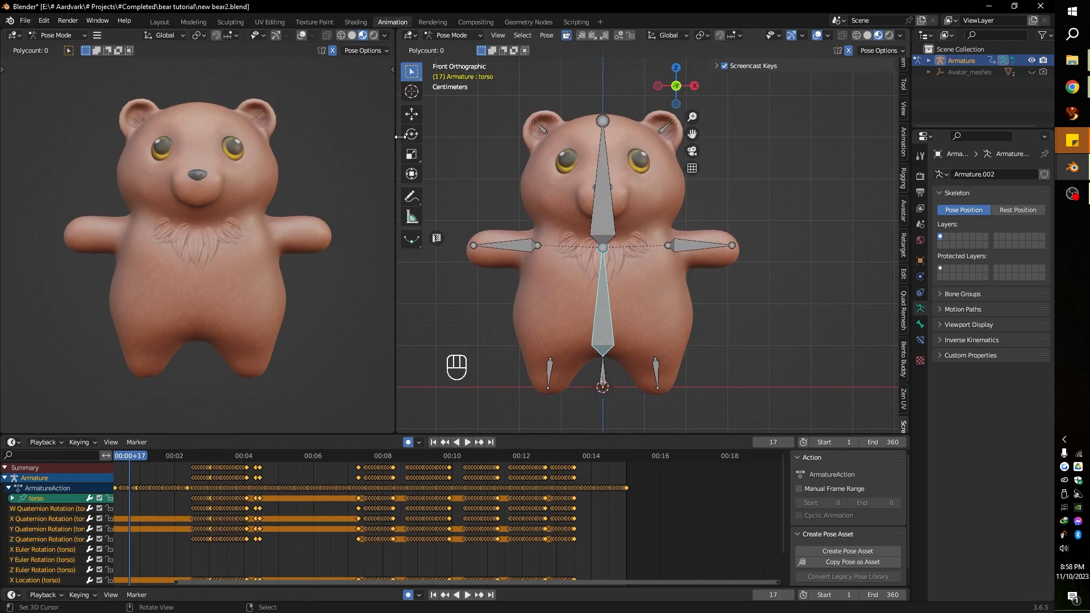
pyautogui.click(161, 23)
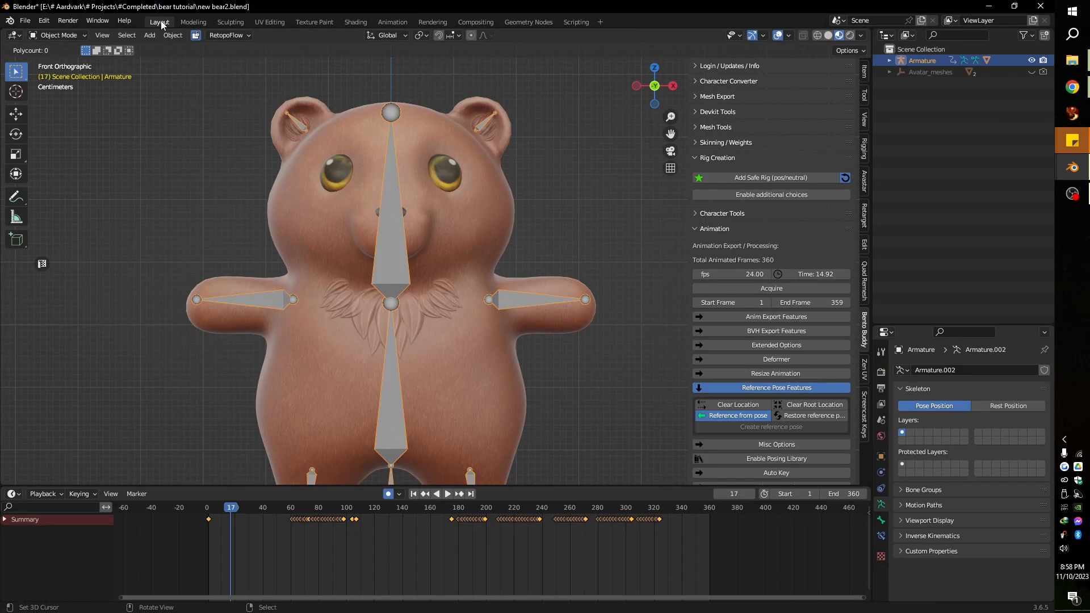
pyautogui.scroll(-2, 393, 237)
pyautogui.keyDown('shift'); pyautogui.moveTo(393, 237); pyautogui.dragTo(375, 283, button='middle'); pyautogui.keyUp('shift')
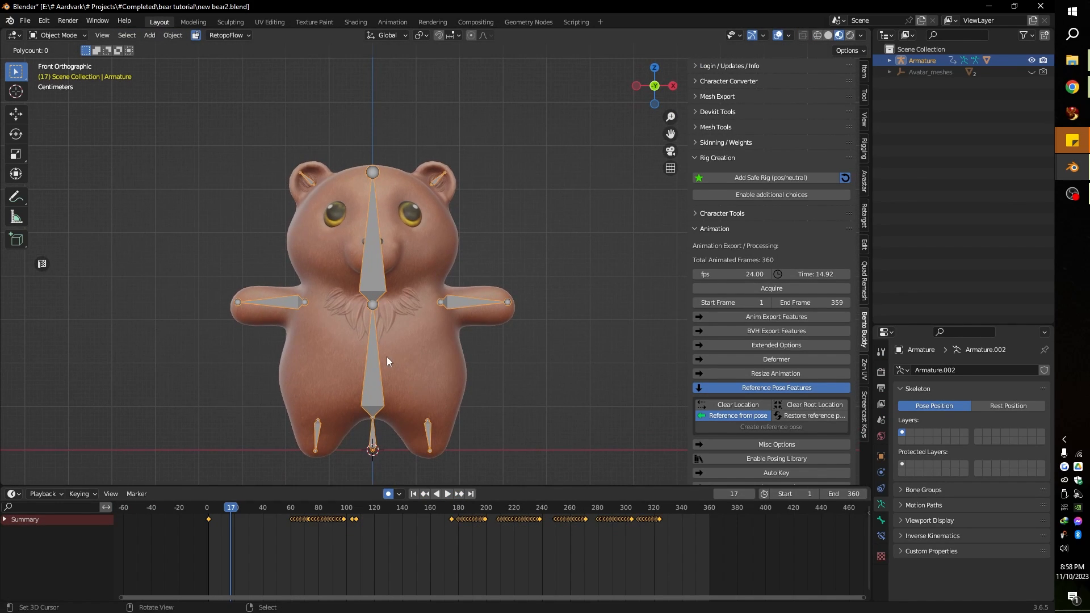
# Duplicate the armature's first keyframe to frame 360 at the end of the timeline
pyautogui.click(217, 519)
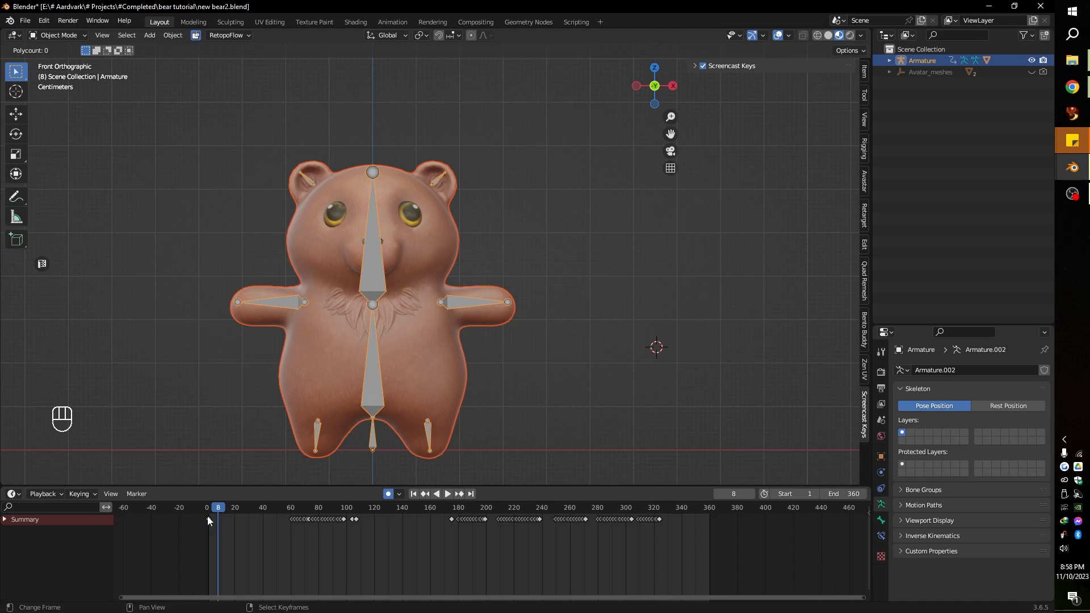
pyautogui.hotkey('shift', 'd')
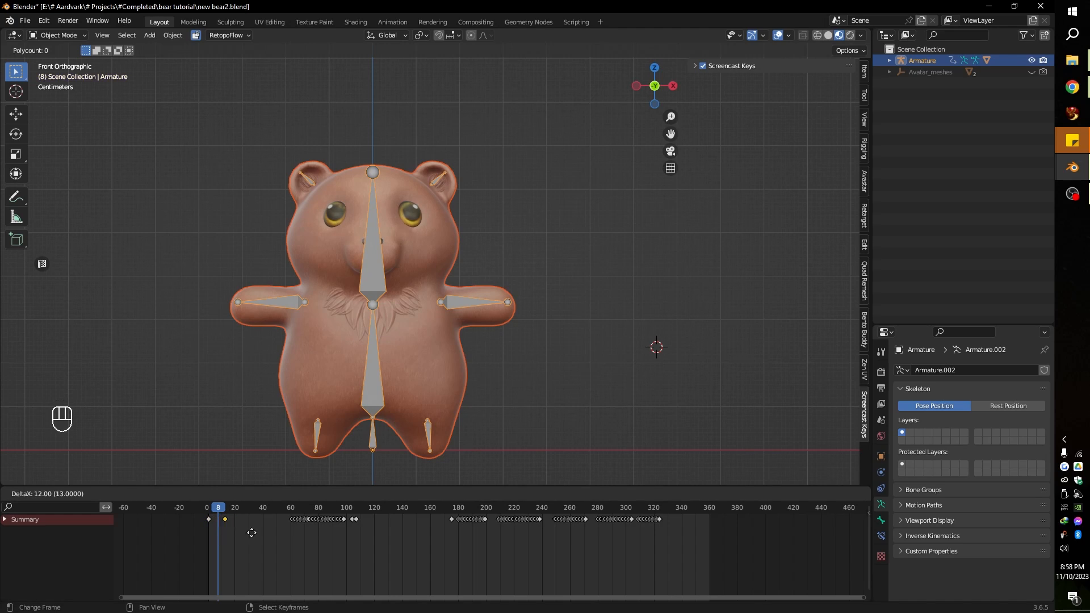
pyautogui.click(719, 530)
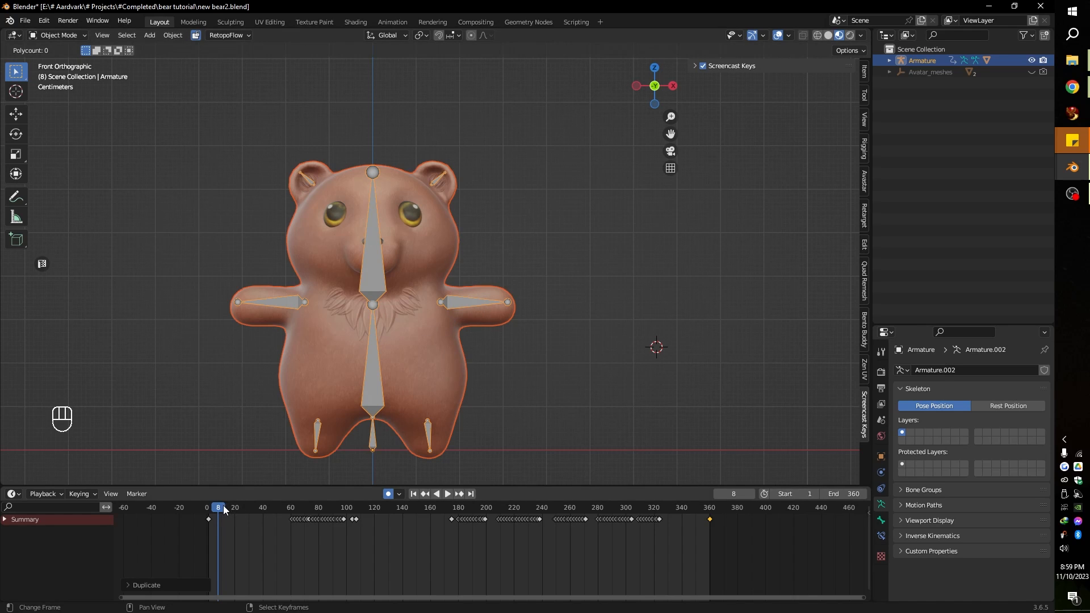
# Scrub to frame 337, enter Pose Mode, and duplicate the ear L bone's first keyframe to the end of the animation
pyautogui.moveTo(225, 510); pyautogui.dragTo(677, 508)
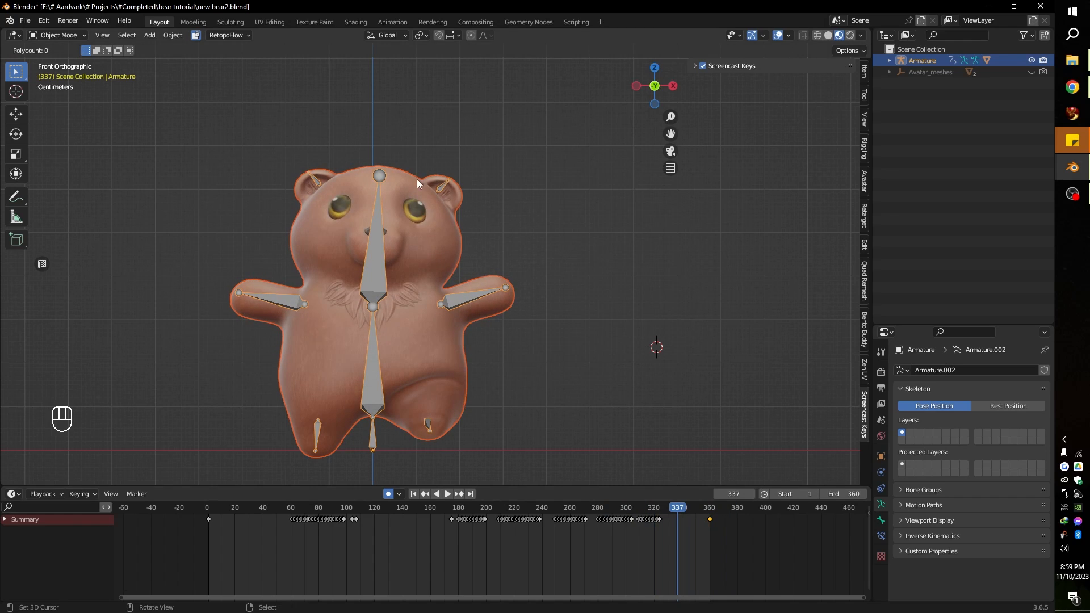
pyautogui.hotkey('ctrl', 'Tab')
pyautogui.click(446, 183)
pyautogui.hotkey('shift', 'd')
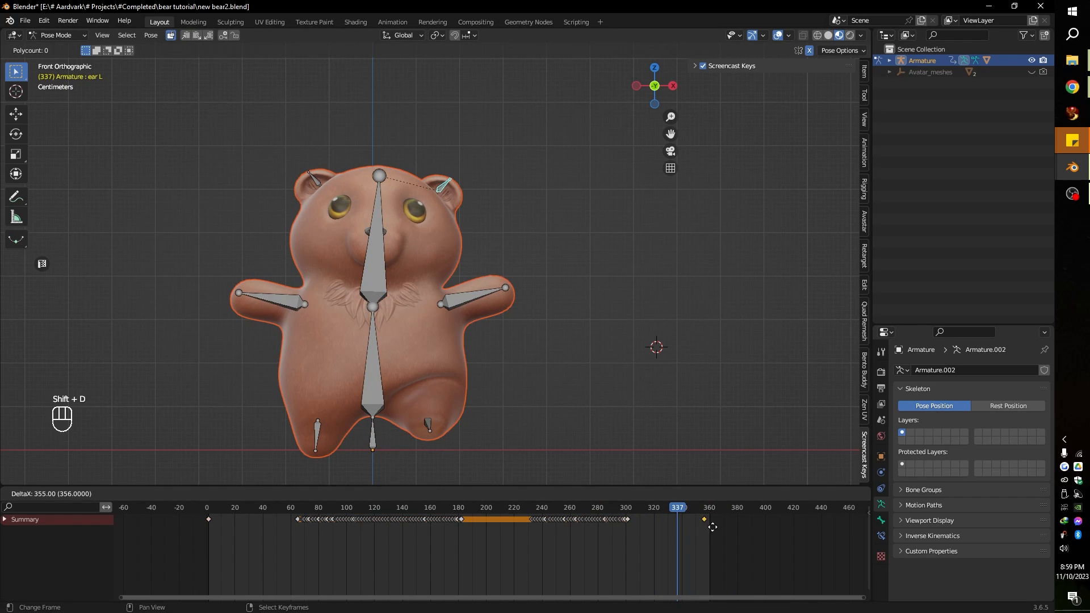
pyautogui.click(718, 526)
# Select the ear R bone and duplicate its starting keyframe to the end of the animation
pyautogui.click(317, 179)
pyautogui.moveTo(188, 516); pyautogui.dragTo(243, 538)
pyautogui.hotkey('shift', 'd')
pyautogui.click(727, 537)
# Select the arm L bone and duplicate its starting keyframes to the end of the animation
pyautogui.click(477, 293)
pyautogui.moveTo(190, 517); pyautogui.dragTo(226, 542)
pyautogui.hotkey('shift', 'd')
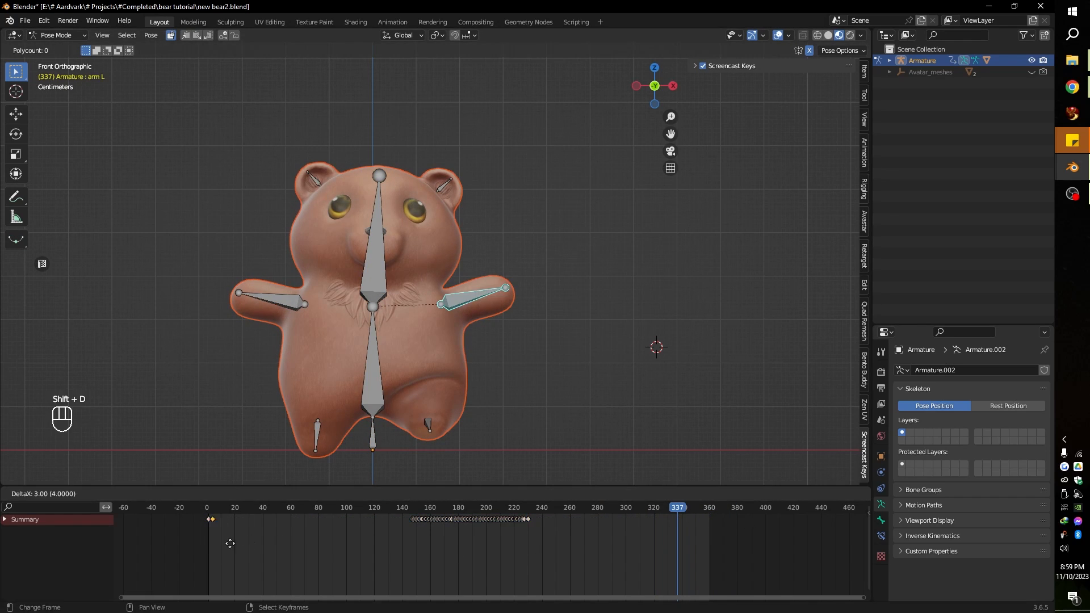
pyautogui.click(688, 575)
# Select the leg L bone and duplicate its first keyframe past its last recorded keyframes
pyautogui.click(428, 426)
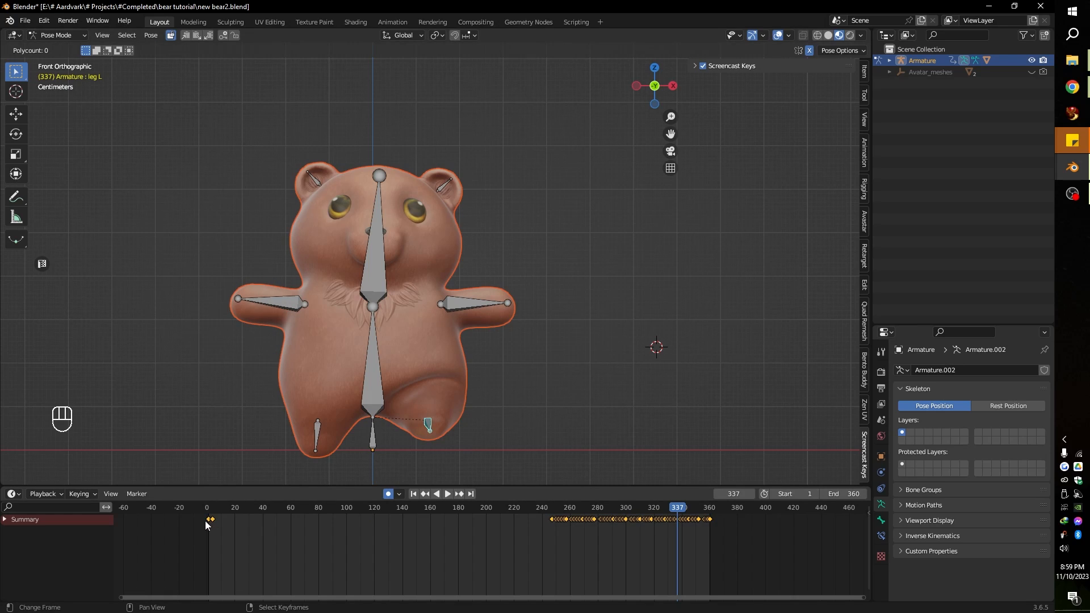
pyautogui.click(207, 520)
pyautogui.hotkey('shift', 'd')
pyautogui.click(736, 539)
# Shift the leg L bone's final recorded keyframes 2 frames earlier and move its duplicated keyframe back to the animation's end
pyautogui.scroll(15, 735, 539)
pyautogui.moveTo(487, 516); pyautogui.dragTo(570, 538)
pyautogui.press('g')
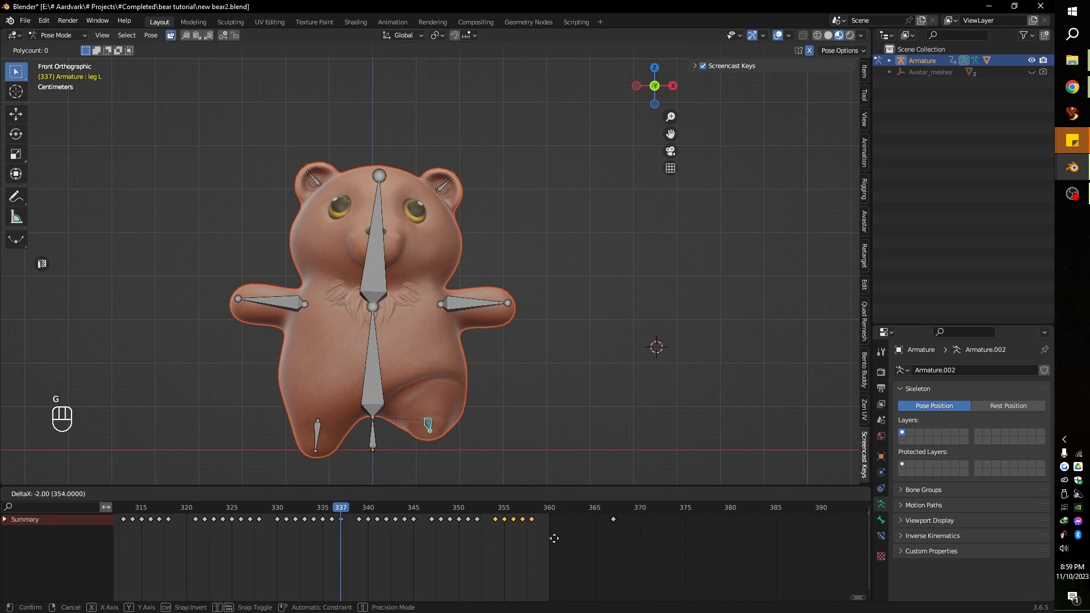
pyautogui.click(554, 538)
pyautogui.click(613, 519)
pyautogui.press('g')
pyautogui.click(567, 552)
# Select the leg R bone, record two live rotations of it in front view during playback, and scrub through the result
pyautogui.click(317, 436)
pyautogui.scroll(-15, 494, 537)
pyautogui.moveTo(242, 534); pyautogui.dragTo(698, 533)
pyautogui.press('space')
pyautogui.press('r')
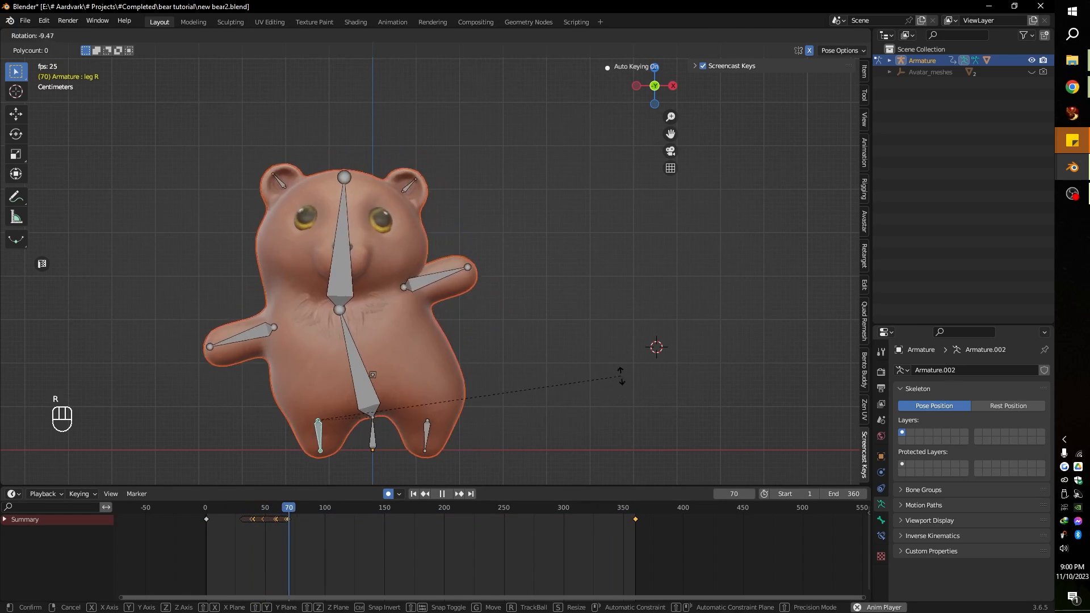
pyautogui.click(618, 387)
pyautogui.press('r')
pyautogui.click(598, 397)
pyautogui.moveTo(435, 507); pyautogui.dragTo(287, 507)
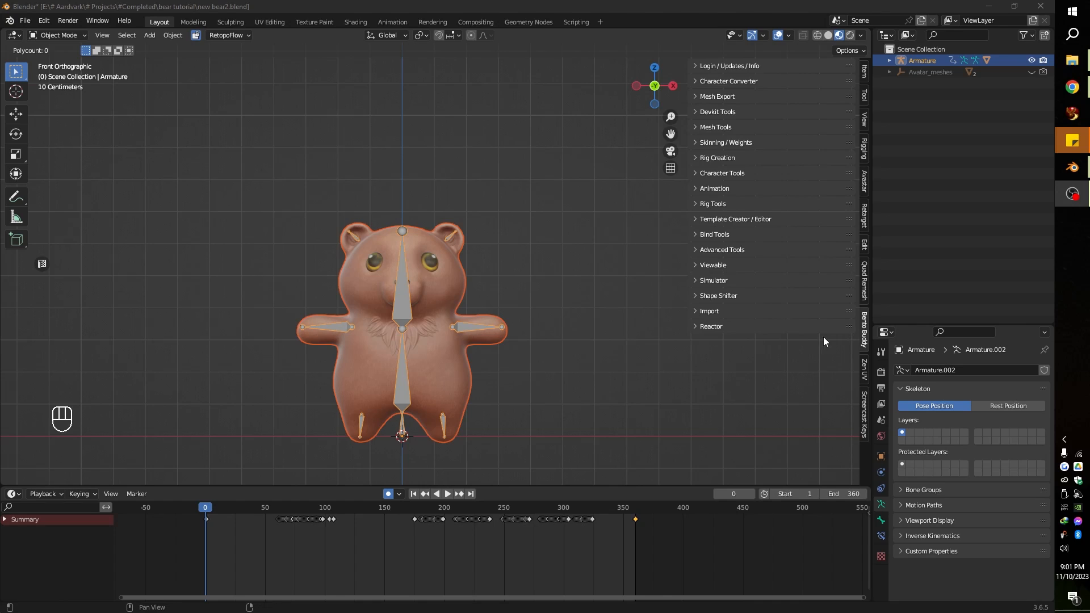
# Expand Bento Buddy's Template Creator / Editor with the Visual Snap Mapper options shown, and select the bear's armature
pyautogui.press('n')
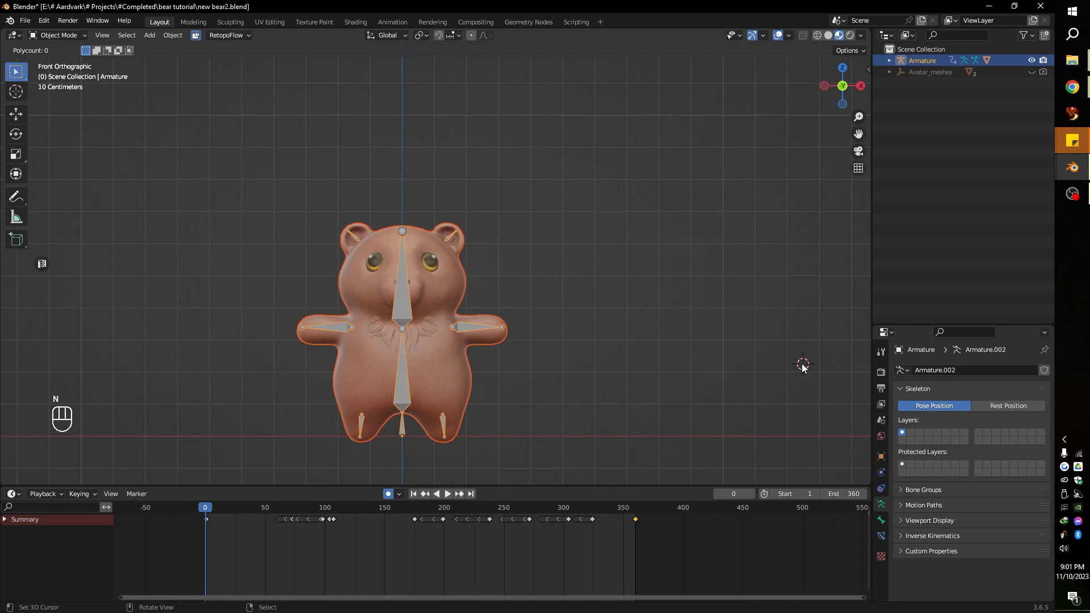
pyautogui.press('n')
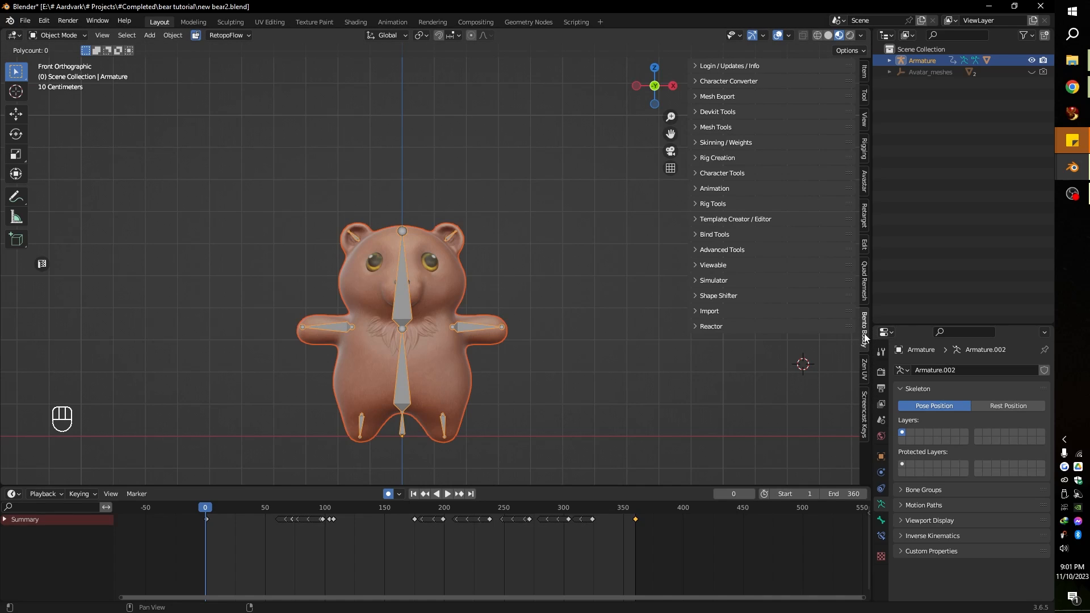
pyautogui.click(696, 219)
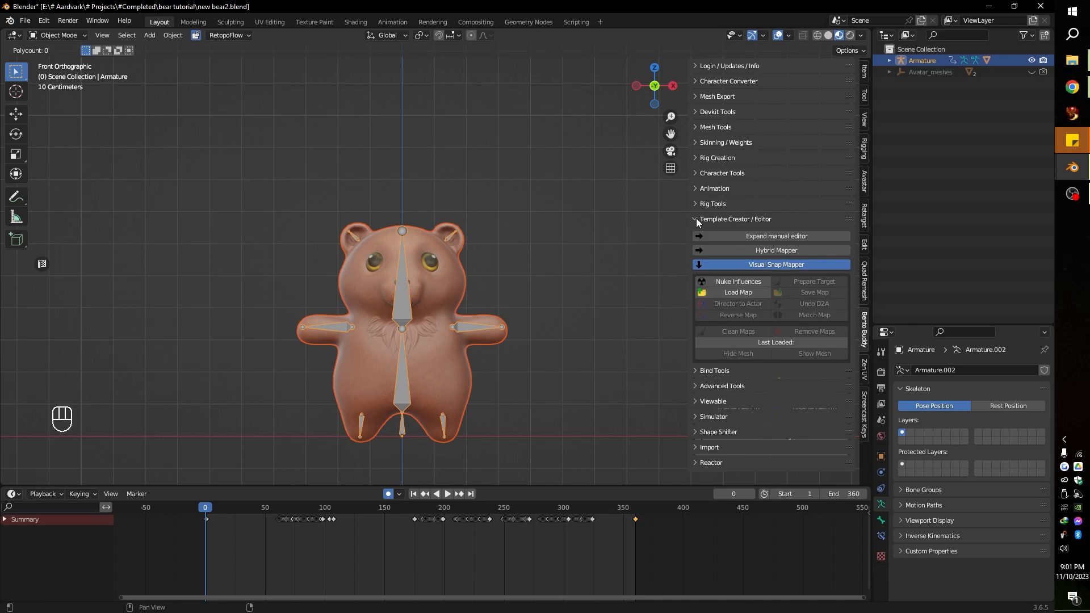
pyautogui.click(701, 265)
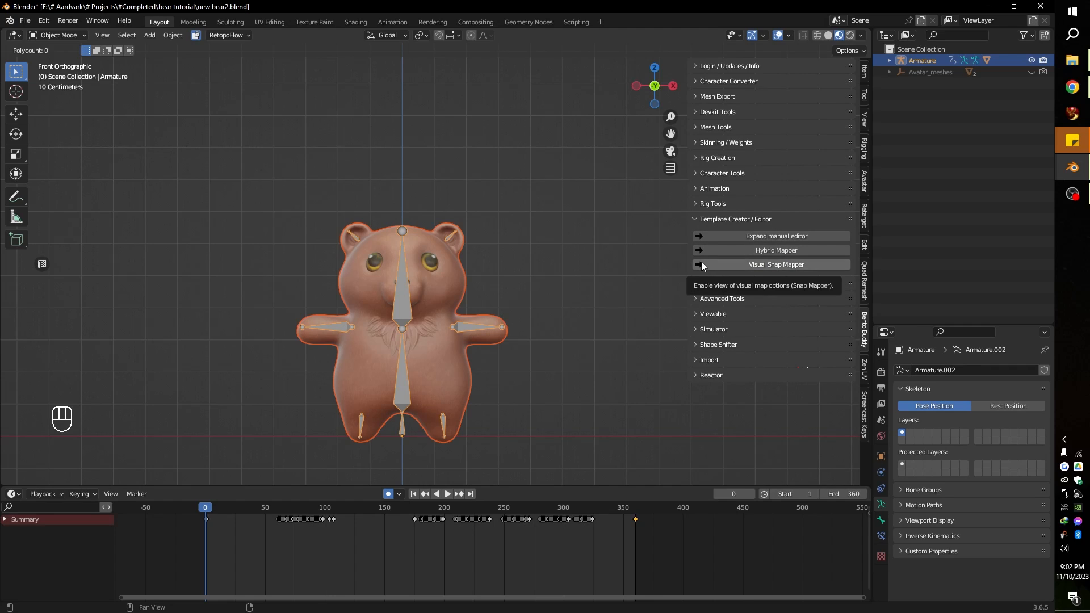
pyautogui.click(700, 263)
pyautogui.scroll(-1, 697, 284)
pyautogui.scroll(-3, 696, 282)
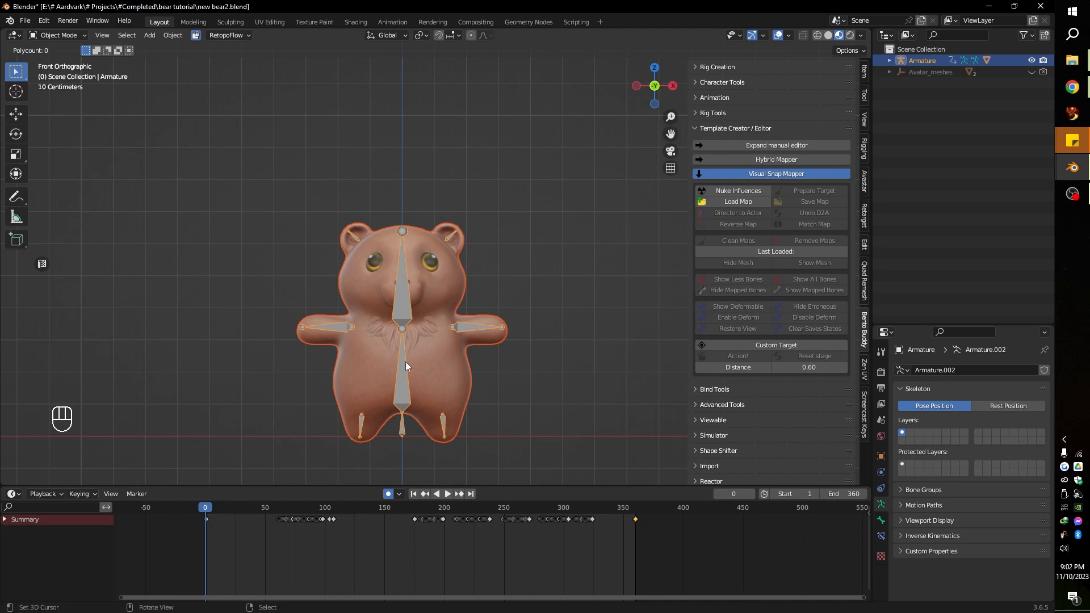
pyautogui.click(404, 379)
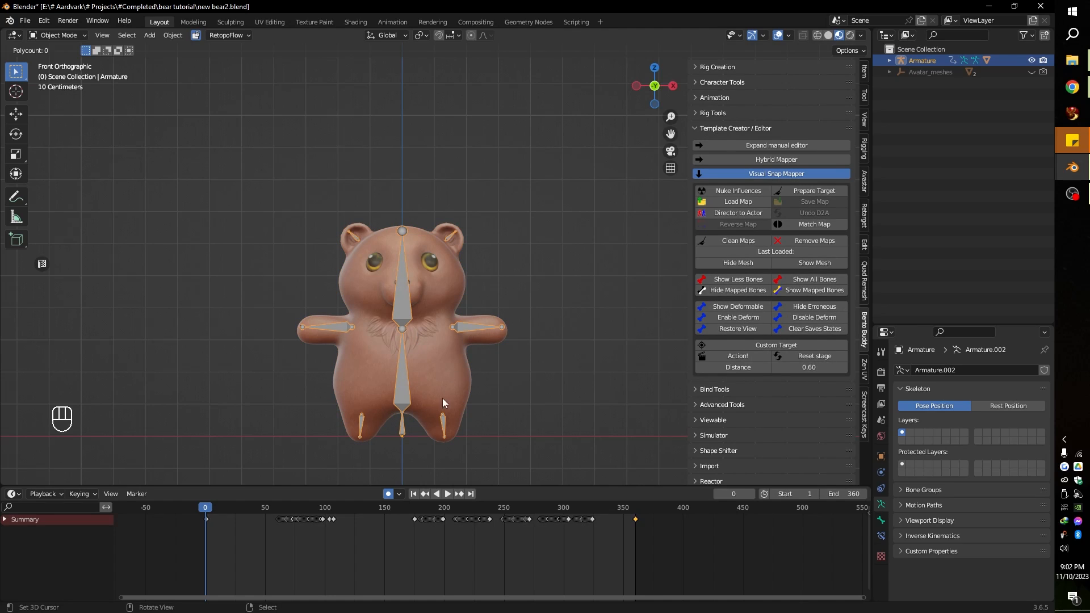
# Run the Visual Snap Mapper's Action! on the bear's armature to bring in the BentoBuddy skeleton, and view both rigs in perspective
pyautogui.click(743, 358)
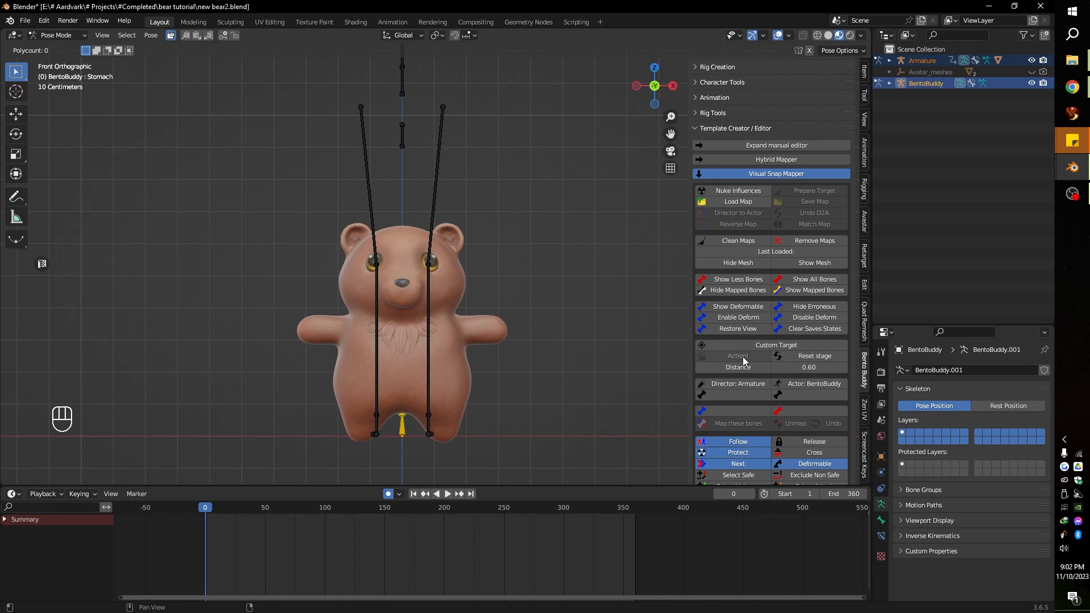
pyautogui.scroll(-2, 410, 261)
pyautogui.keyDown('shift'); pyautogui.moveTo(433, 227); pyautogui.dragTo(431, 323, button='middle'); pyautogui.keyUp('shift')
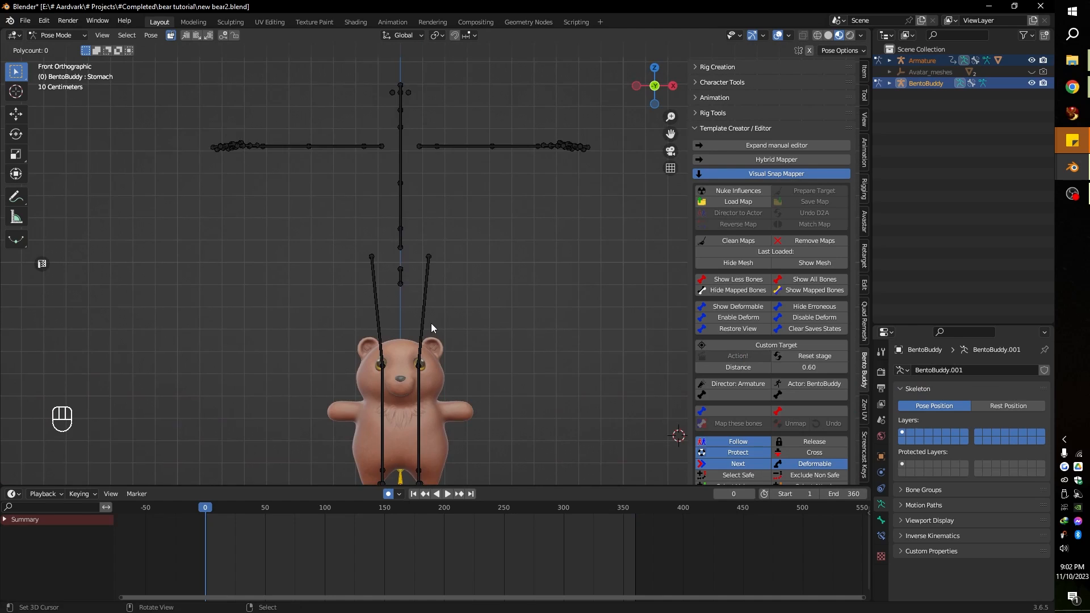
pyautogui.scroll(-2, 431, 322)
pyautogui.moveTo(370, 192); pyautogui.dragTo(466, 187, button='middle')
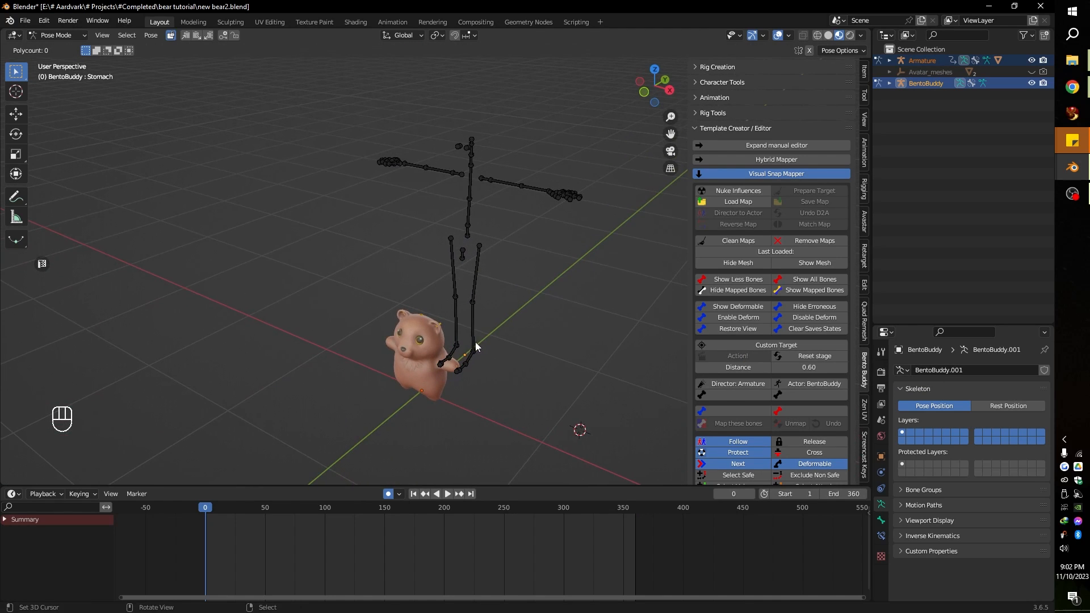
pyautogui.moveTo(476, 347); pyautogui.dragTo(426, 418, button='middle')
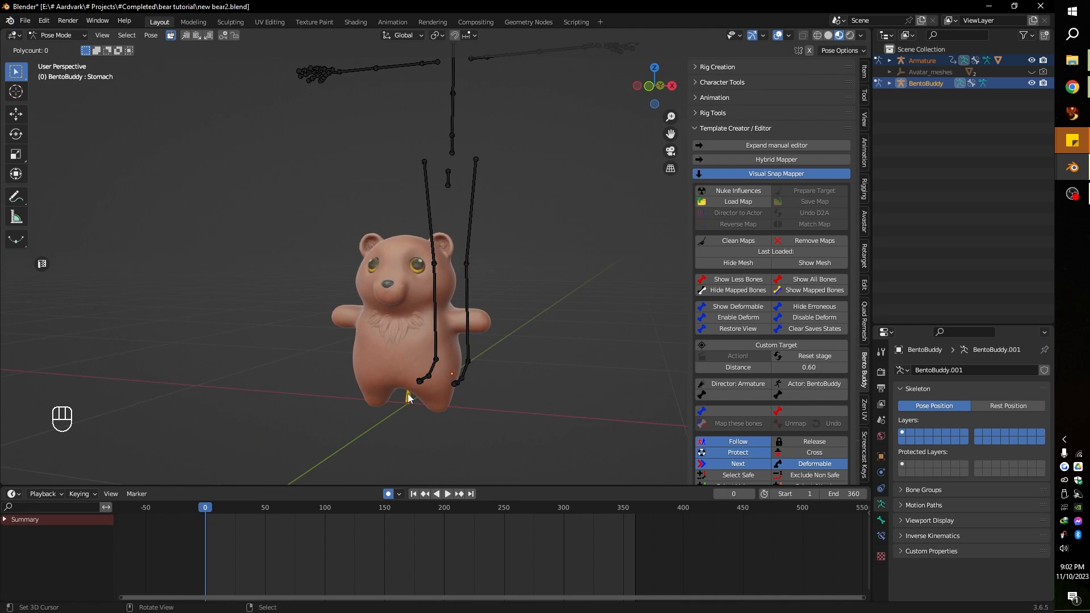
# Select the bear armature's root bone and enable In Front in the armature's viewport display
pyautogui.click(408, 396)
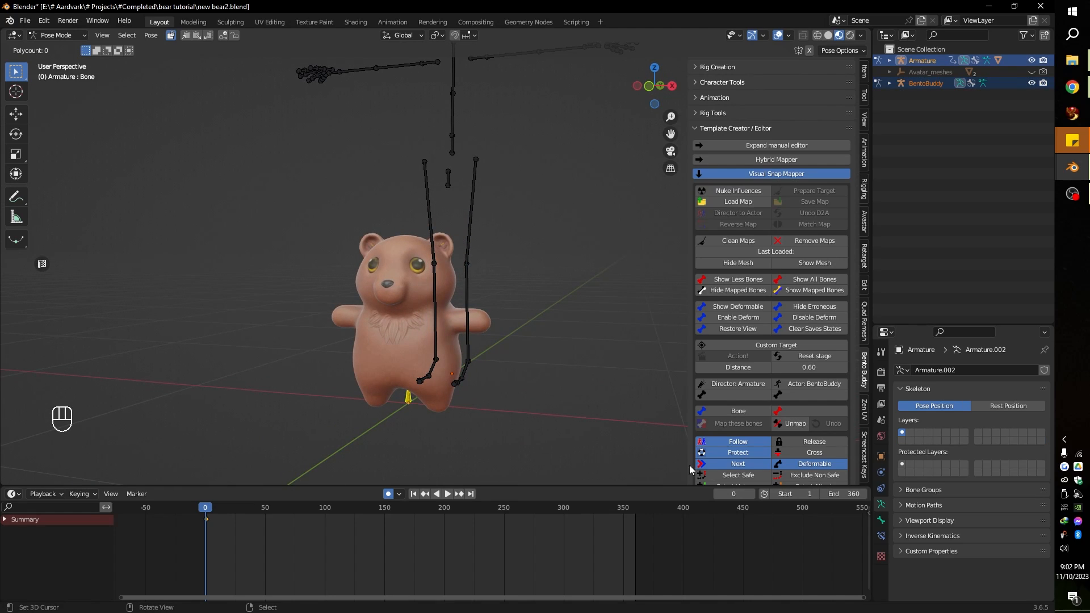
pyautogui.click(881, 457)
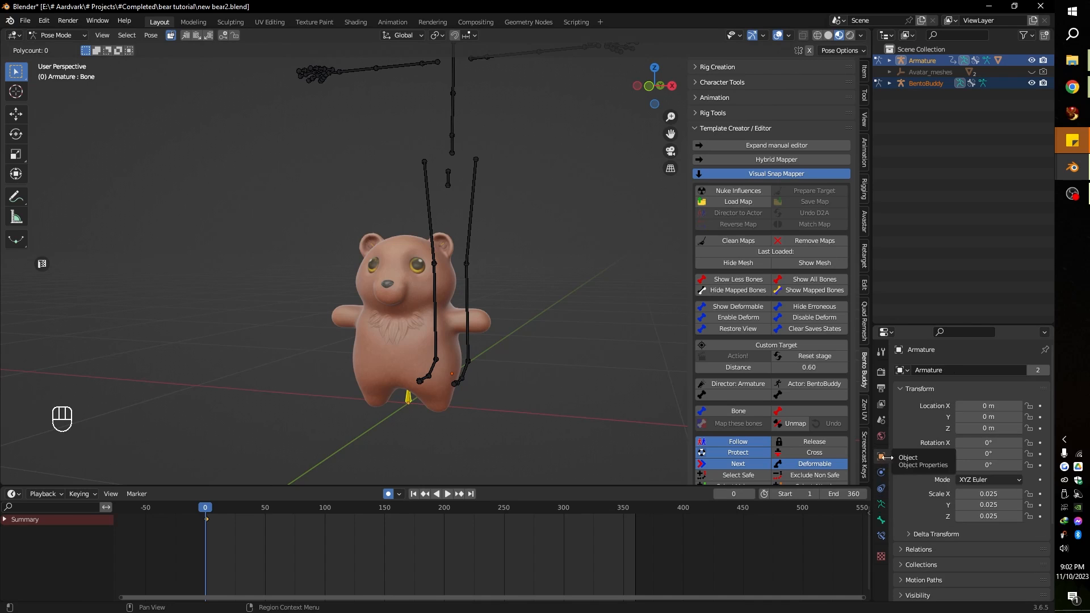
pyautogui.scroll(-5, 938, 487)
pyautogui.click(959, 547)
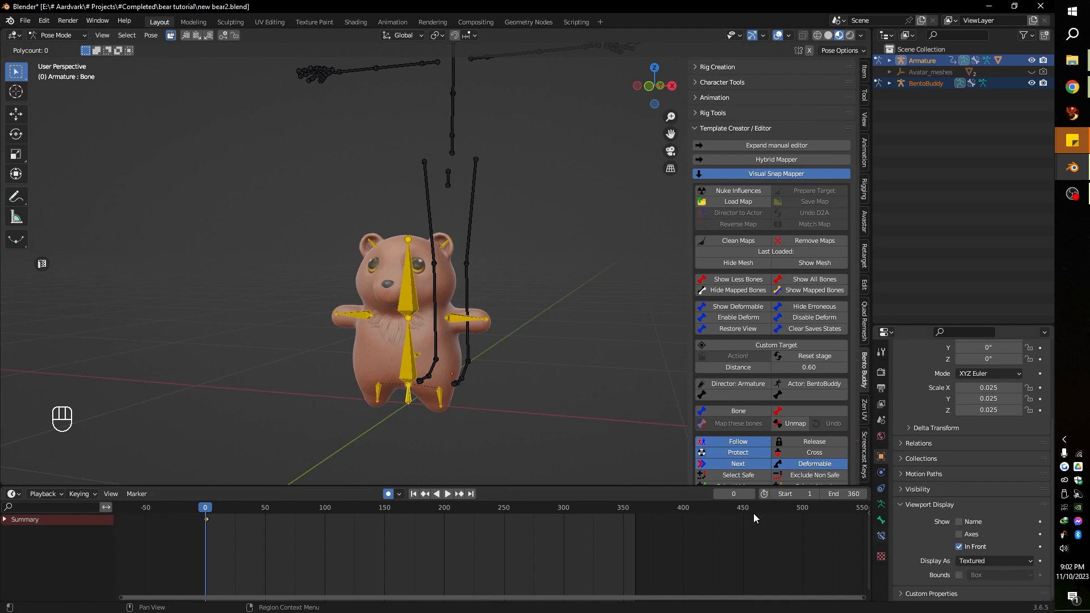
pyautogui.moveTo(472, 329)
pyautogui.mouseDown(button='middle')
pyautogui.moveTo(440, 339)
pyautogui.moveTo(476, 332)
pyautogui.moveTo(476, 348)
pyautogui.moveTo(477, 337)
pyautogui.mouseUp(button='middle')
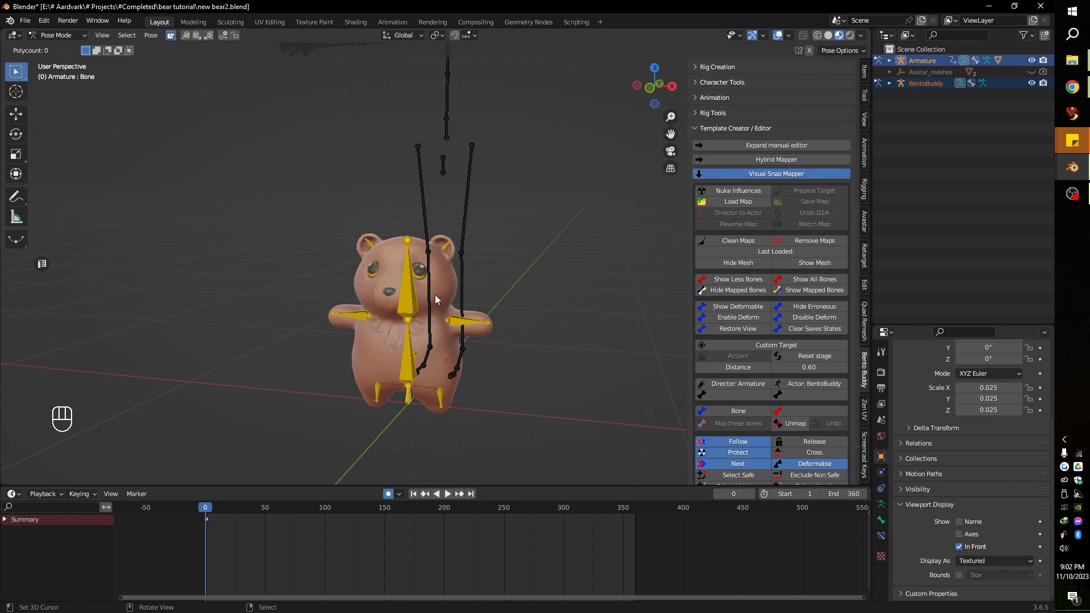
# Map the bear's torso bone to the BentoBuddy skeleton's mTorso bone
pyautogui.keyDown('shift'); pyautogui.moveTo(469, 173); pyautogui.dragTo(406, 231, button='middle'); pyautogui.keyUp('shift')
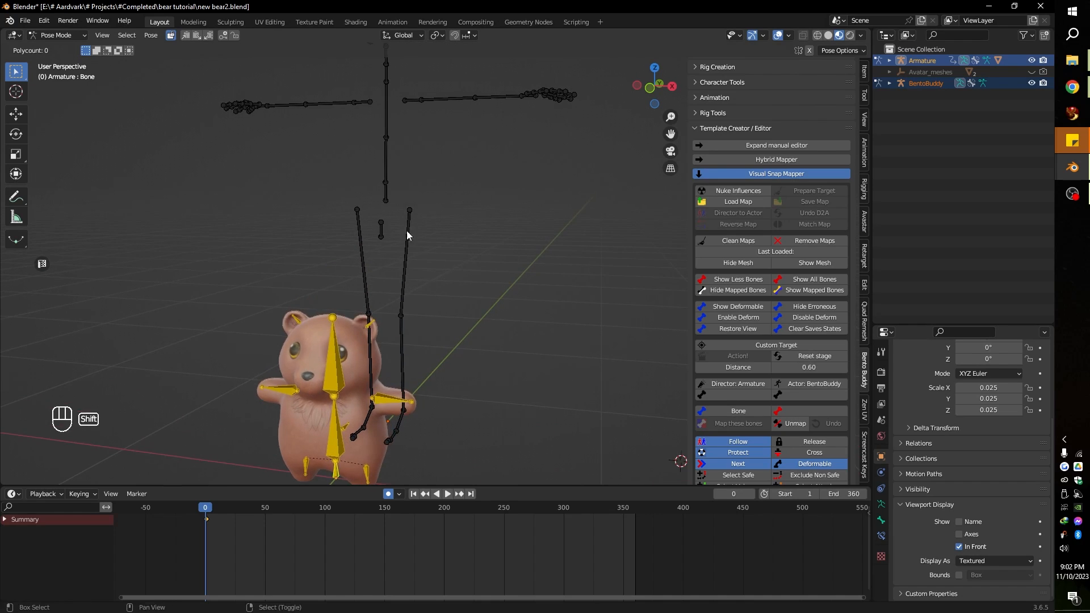
pyautogui.keyDown('shift'); pyautogui.moveTo(338, 467); pyautogui.dragTo(324, 400, button='middle'); pyautogui.keyUp('shift')
pyautogui.click(340, 445)
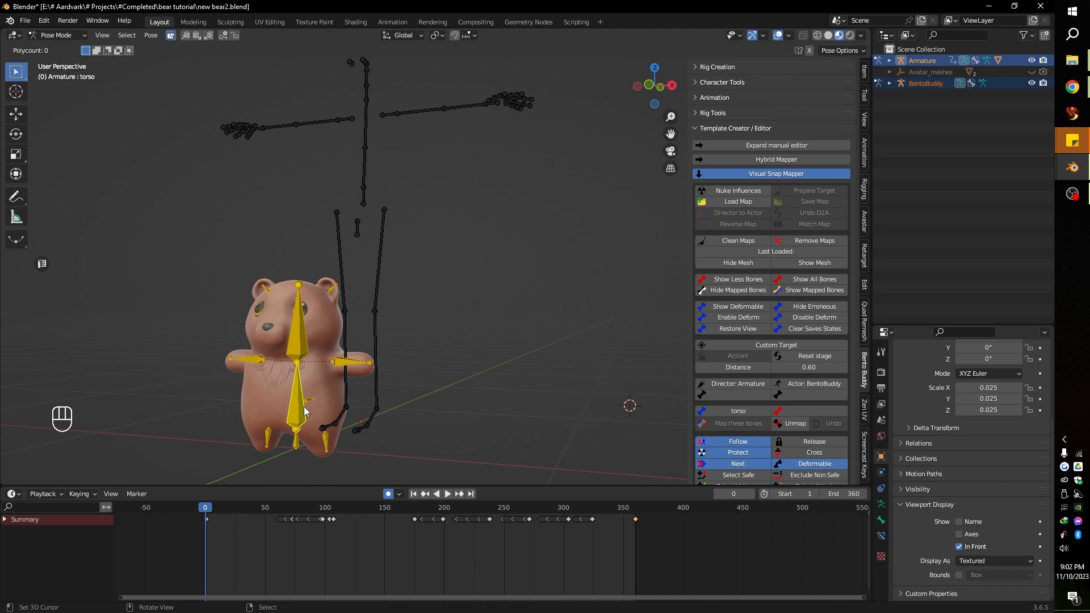
pyautogui.moveTo(303, 408); pyautogui.dragTo(286, 407, button='middle')
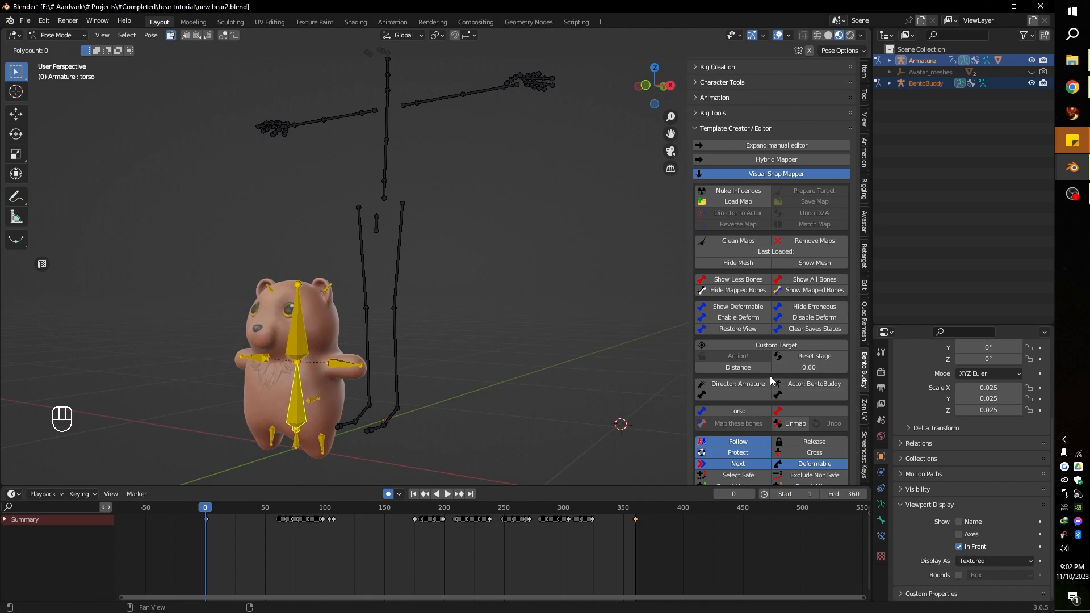
pyautogui.scroll(-2, 771, 380)
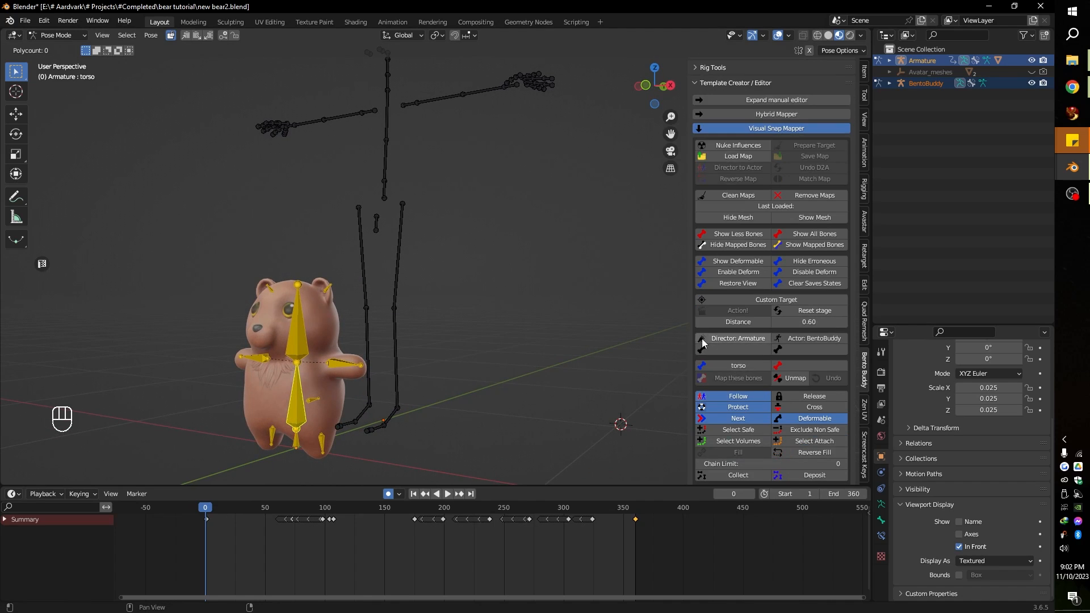
pyautogui.click(385, 167)
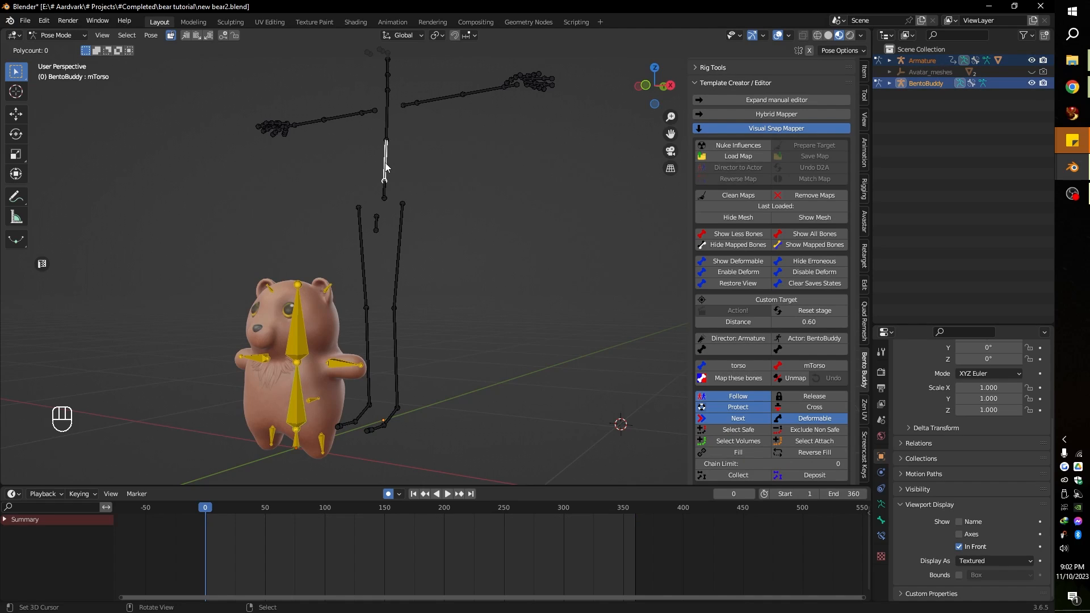
pyautogui.click(315, 401)
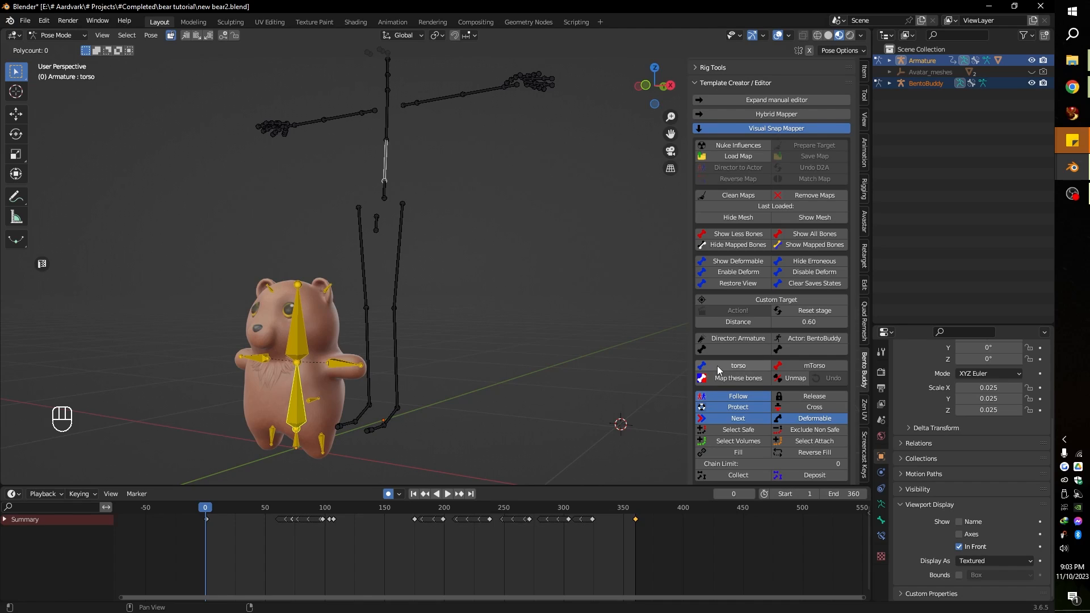
pyautogui.rightClick(384, 159)
pyautogui.rightClick(387, 122)
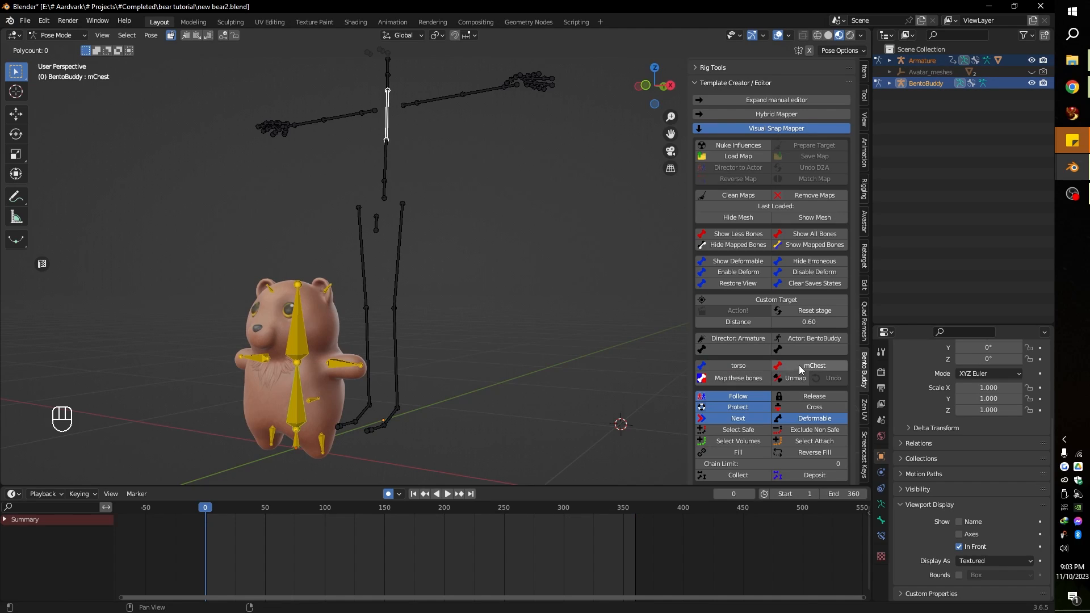
pyautogui.rightClick(387, 173)
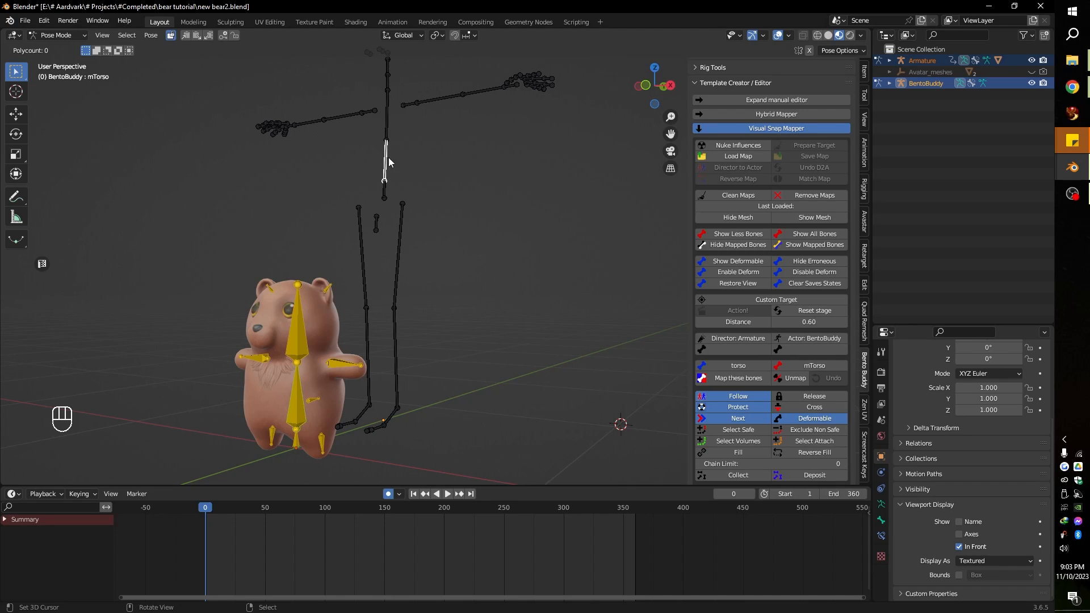
pyautogui.click(386, 183)
pyautogui.click(385, 165)
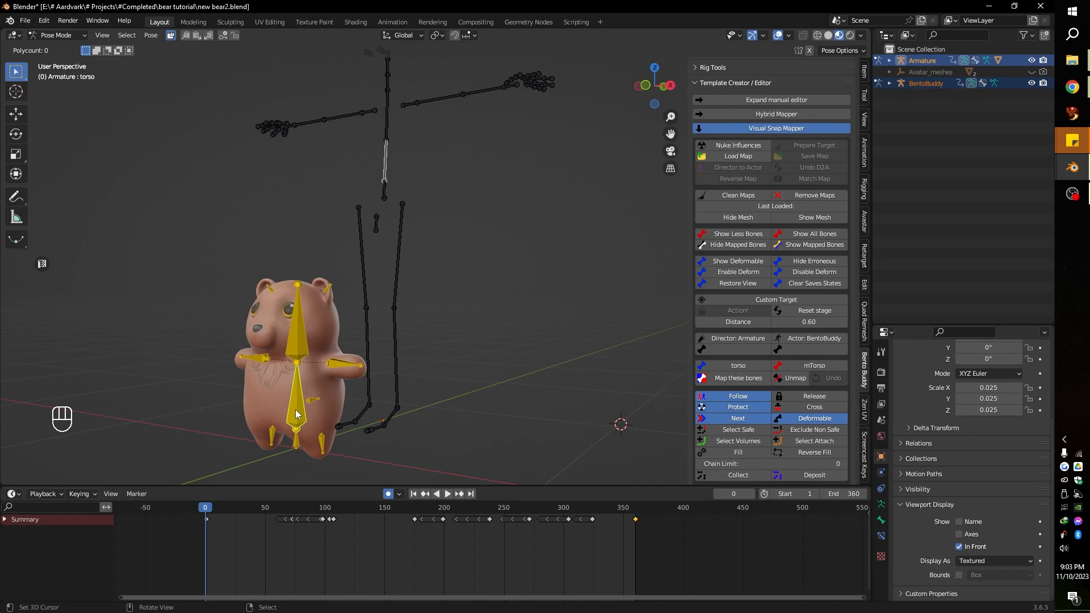
pyautogui.click(725, 381)
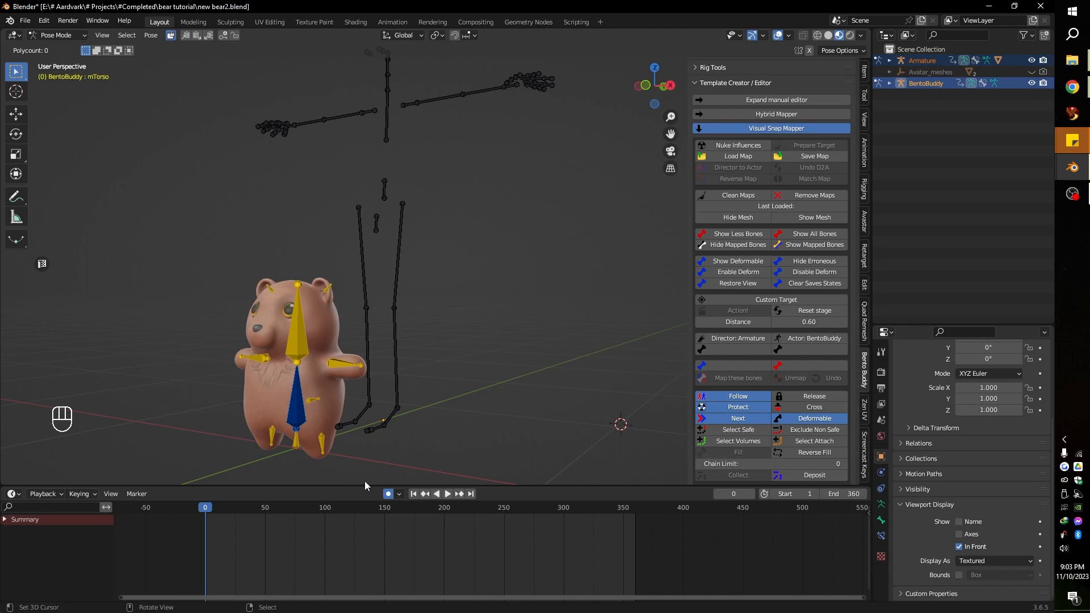
# Map the bear's head bone to the BentoBuddy skeleton's mHead bone
pyautogui.click(304, 342)
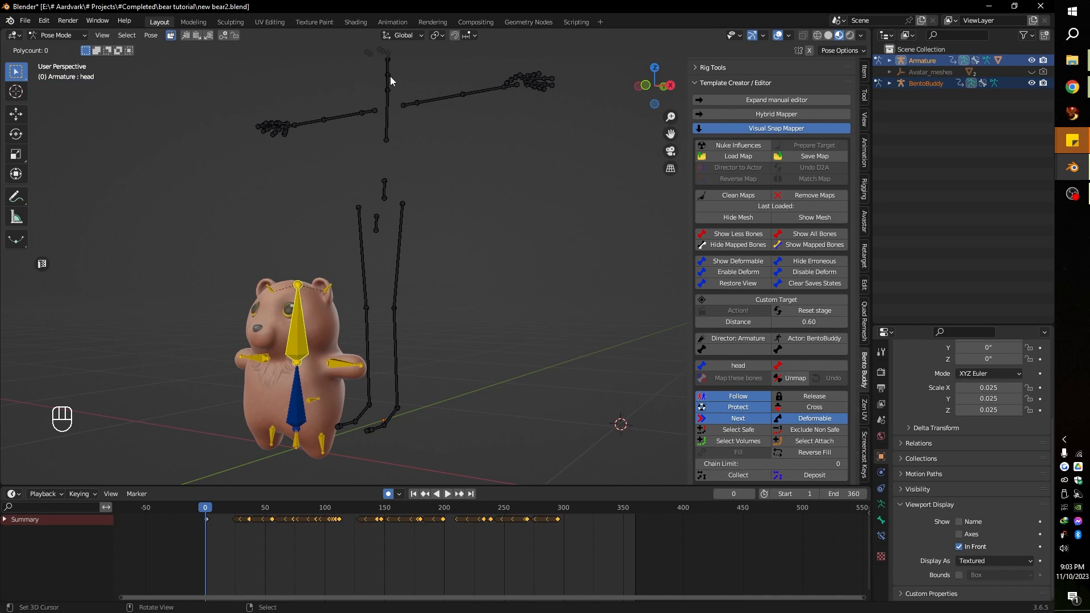
pyautogui.click(387, 81)
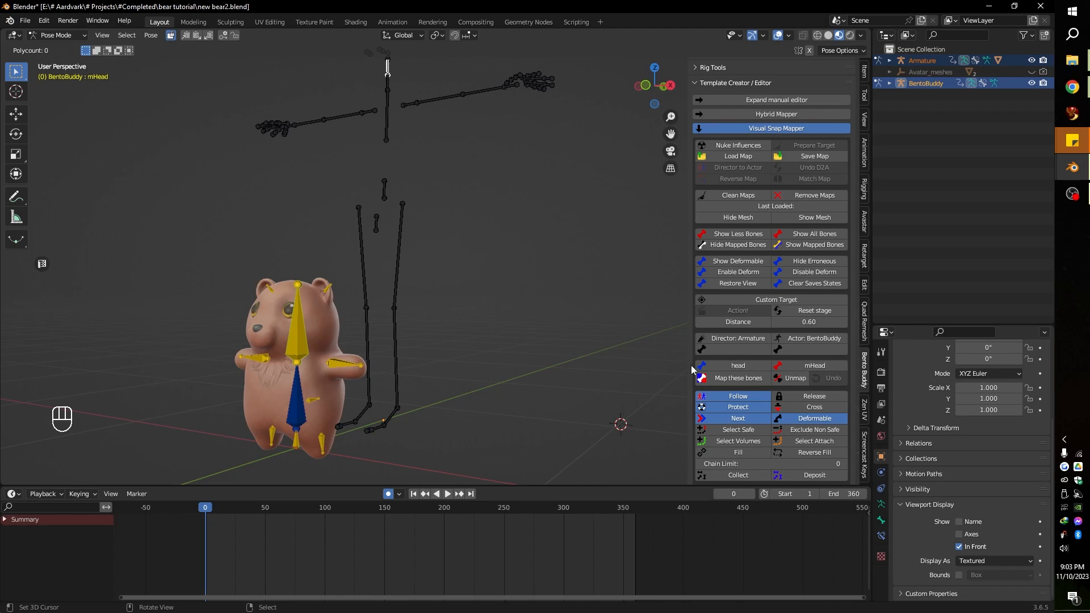
pyautogui.click(790, 378)
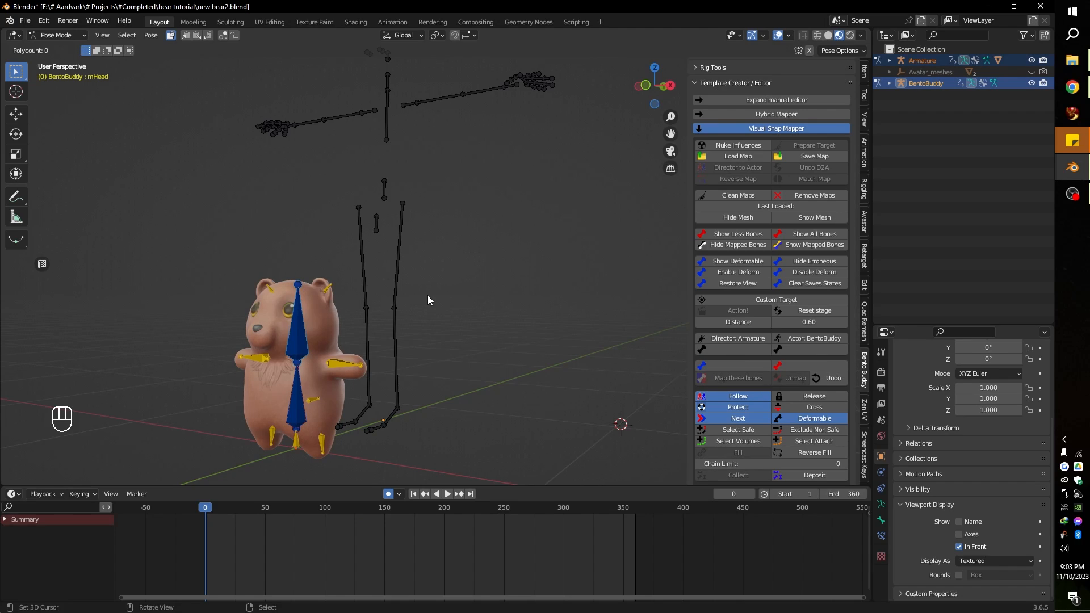
# Map the bear's arm L bone to mCollarLeft and its arm R bone to mCollarRight
pyautogui.click(340, 367)
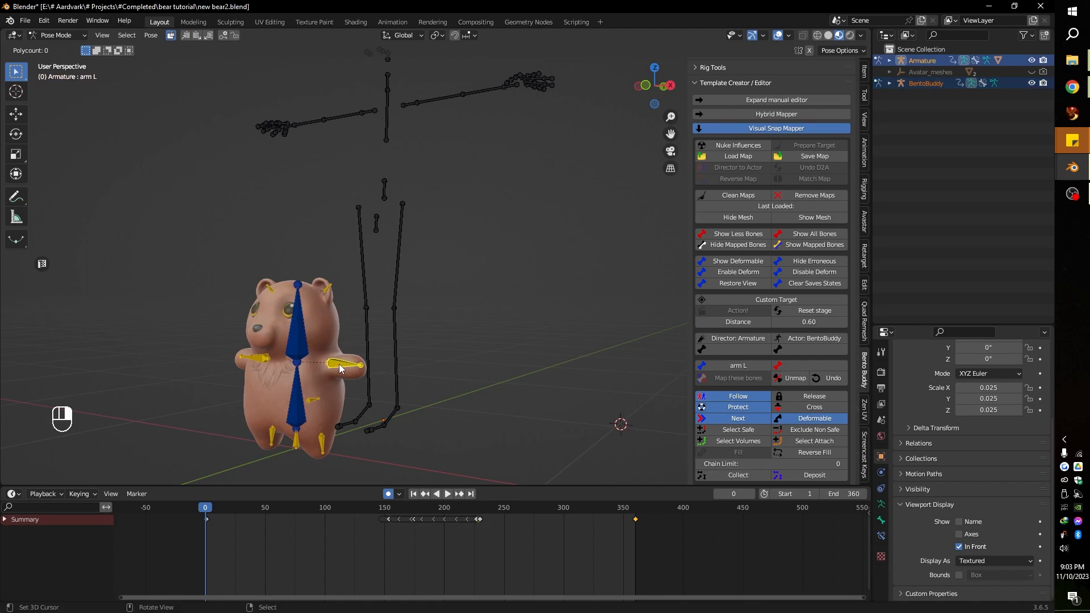
pyautogui.click(406, 107)
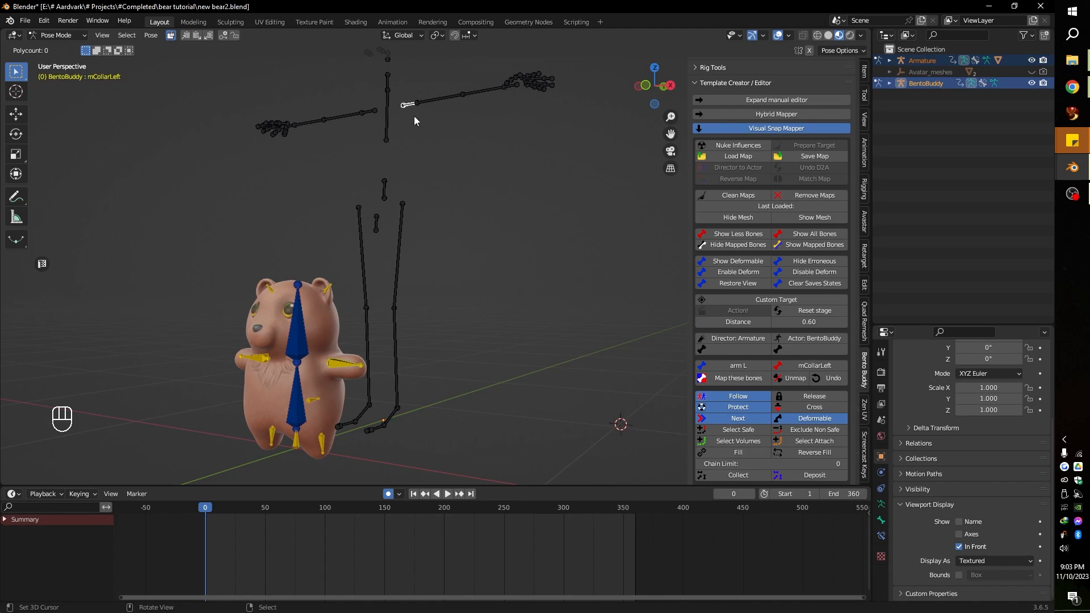
pyautogui.click(736, 379)
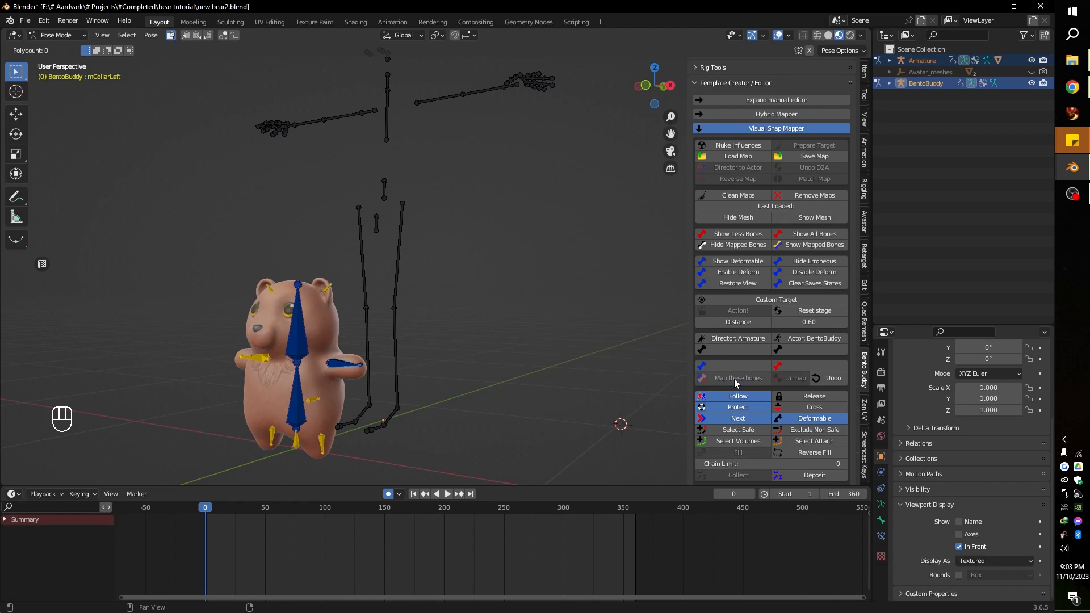
pyautogui.click(265, 356)
pyautogui.click(374, 112)
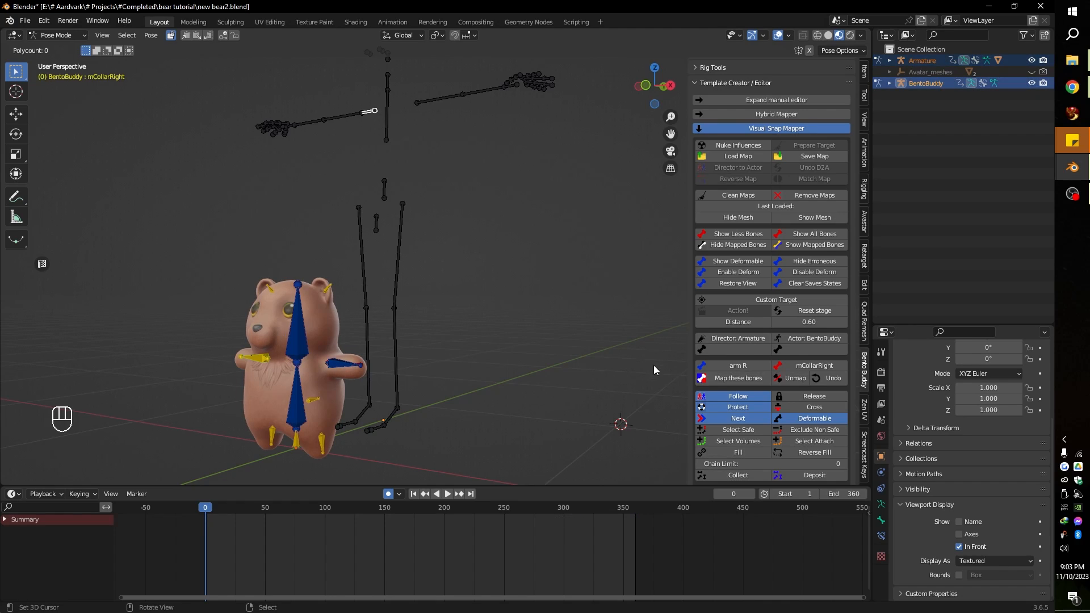
pyautogui.click(736, 378)
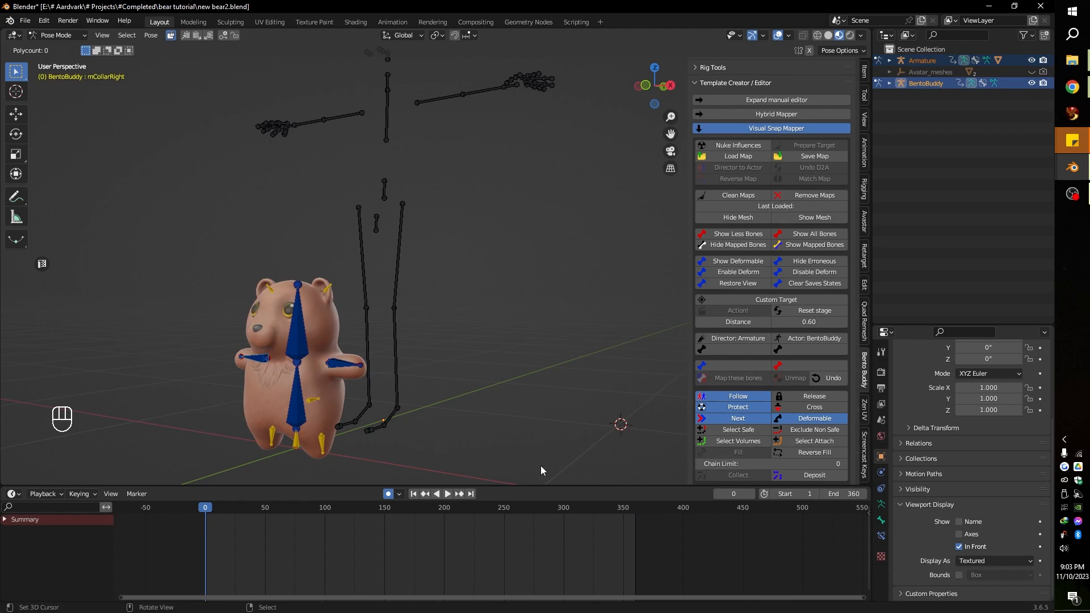
# Map the bear's butt bone to the BentoBuddy skeleton's mPelvis bone
pyautogui.click(316, 399)
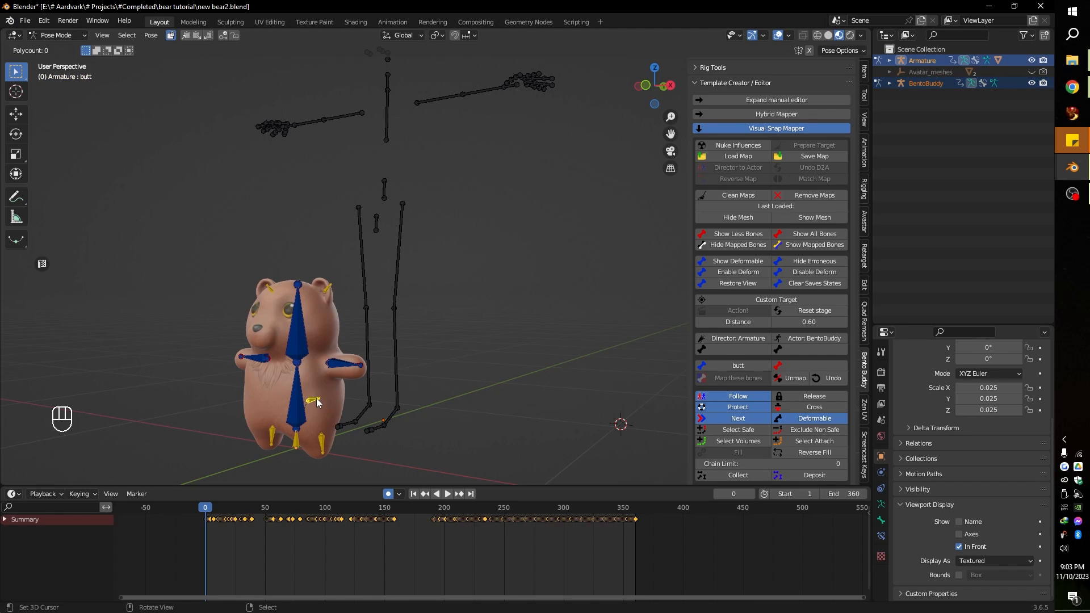
pyautogui.click(384, 193)
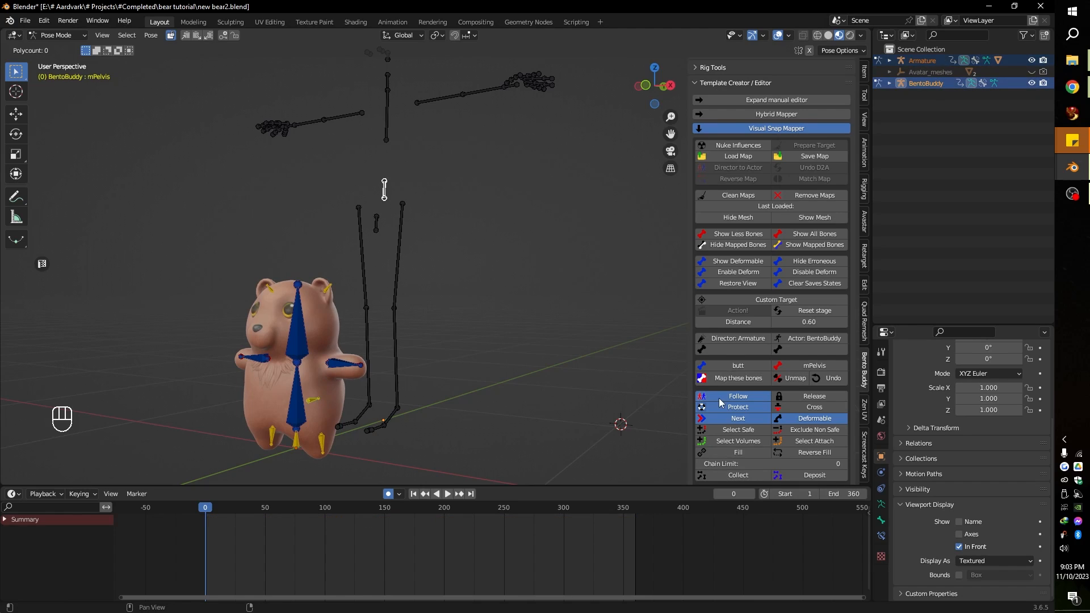
pyautogui.click(726, 378)
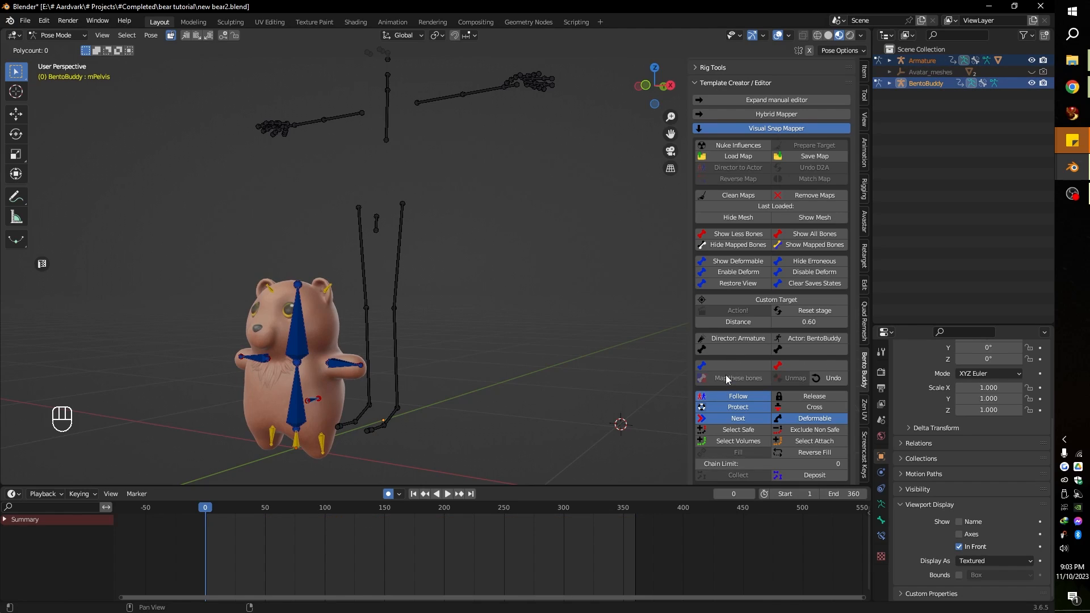
# Map the bear's leg L bone to mHipLeft and its leg R bone to mHipRight
pyautogui.click(322, 443)
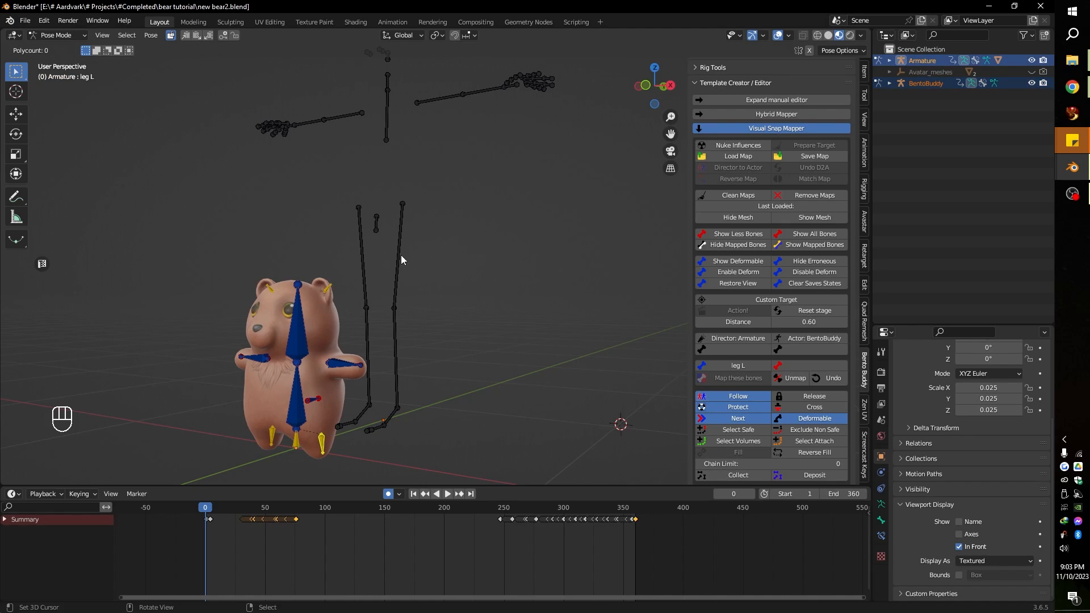
pyautogui.click(402, 236)
pyautogui.click(720, 379)
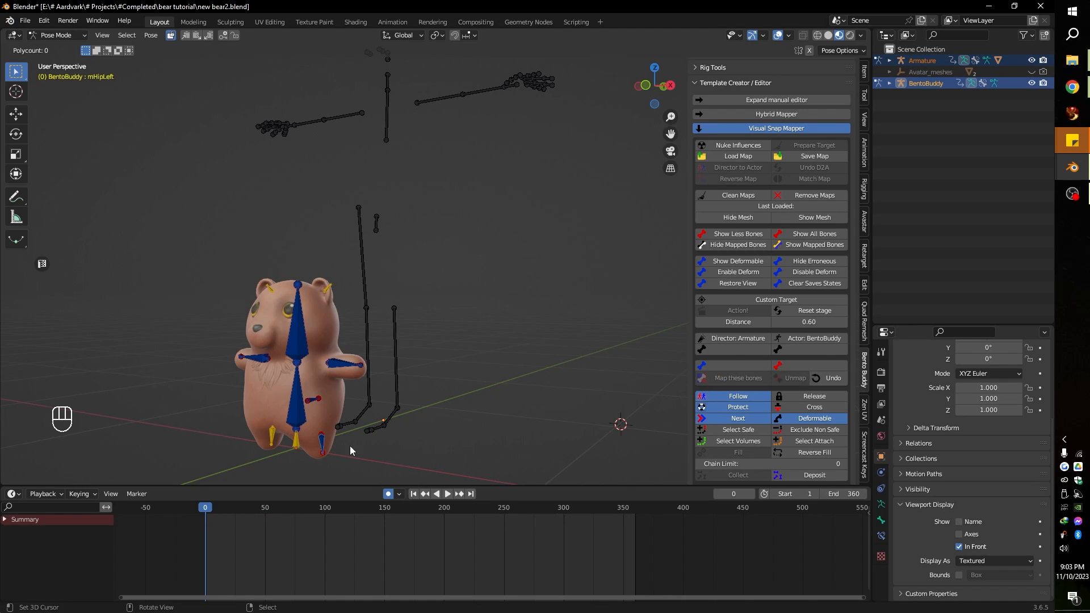
pyautogui.click(275, 435)
pyautogui.click(359, 233)
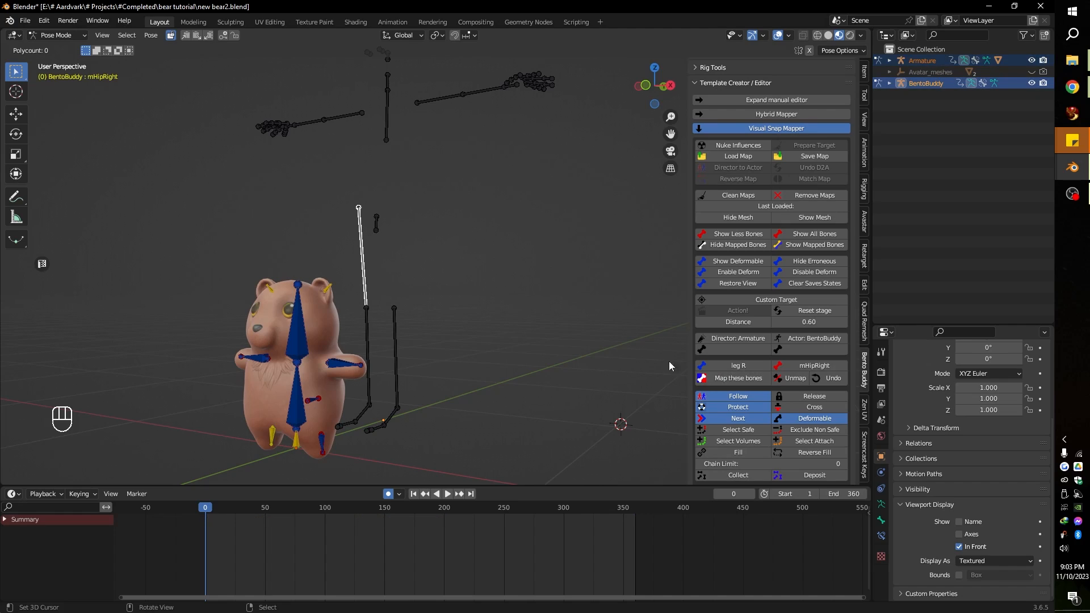
pyautogui.click(732, 378)
# Map the bear's root bone, named Bone, to the BentoBuddy skeleton's mGroin bone
pyautogui.click(294, 450)
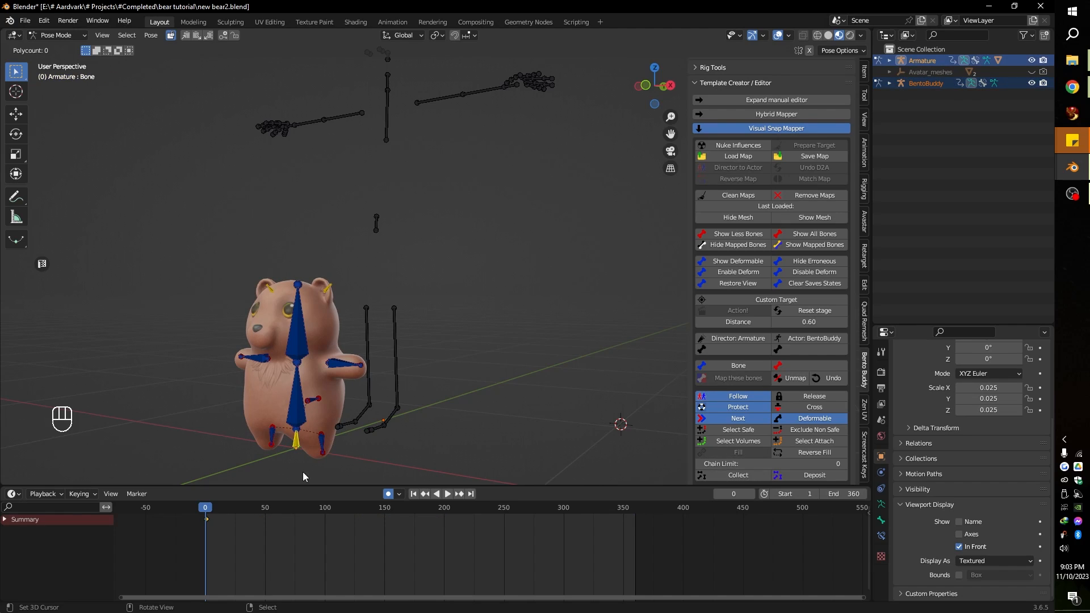
pyautogui.click(376, 223)
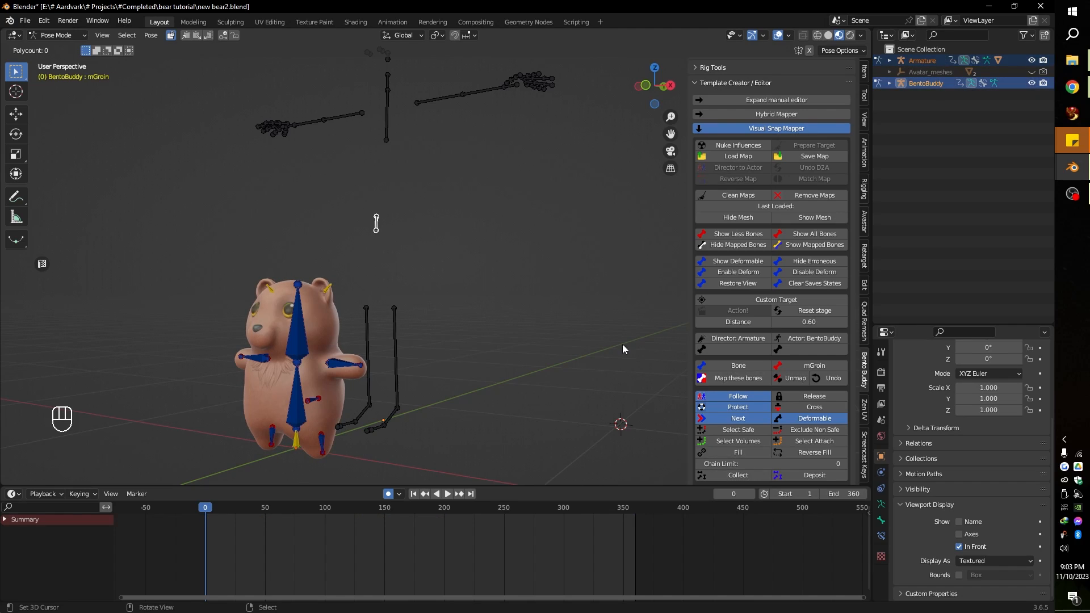
pyautogui.click(736, 378)
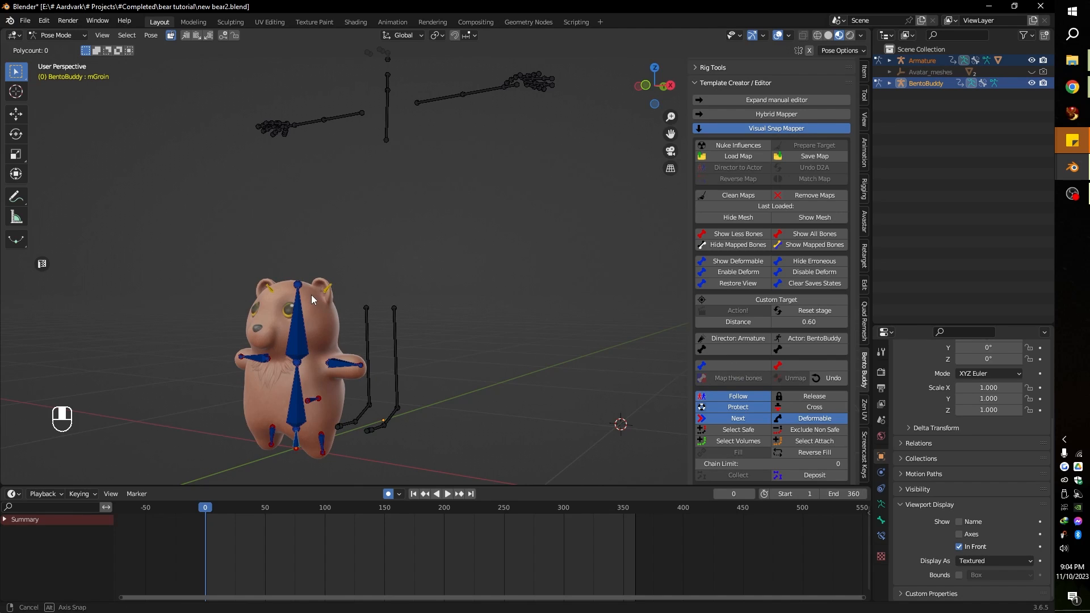
# Select the bear's ear L bone and the BentoBuddy skeleton's mShoulderLeft bone as the pair for mapping
pyautogui.moveTo(311, 295)
pyautogui.mouseDown(button='middle')
pyautogui.moveTo(353, 296)
pyautogui.moveTo(234, 296)
pyautogui.moveTo(328, 295)
pyautogui.mouseUp(button='middle')
pyautogui.keyDown('ctrl'); pyautogui.moveTo(382, 94); pyautogui.dragTo(363, 134, button='middle'); pyautogui.keyUp('ctrl')
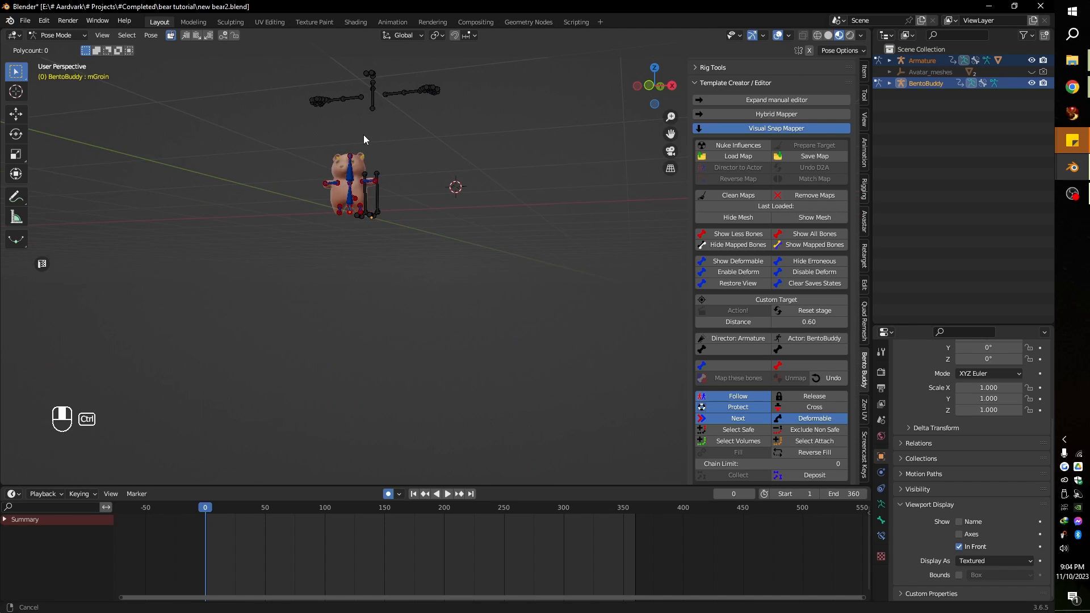
pyautogui.keyDown('shift'); pyautogui.moveTo(430, 131); pyautogui.dragTo(413, 257, button='middle'); pyautogui.keyUp('shift')
pyautogui.scroll(3, 413, 257)
pyautogui.scroll(3, 413, 258)
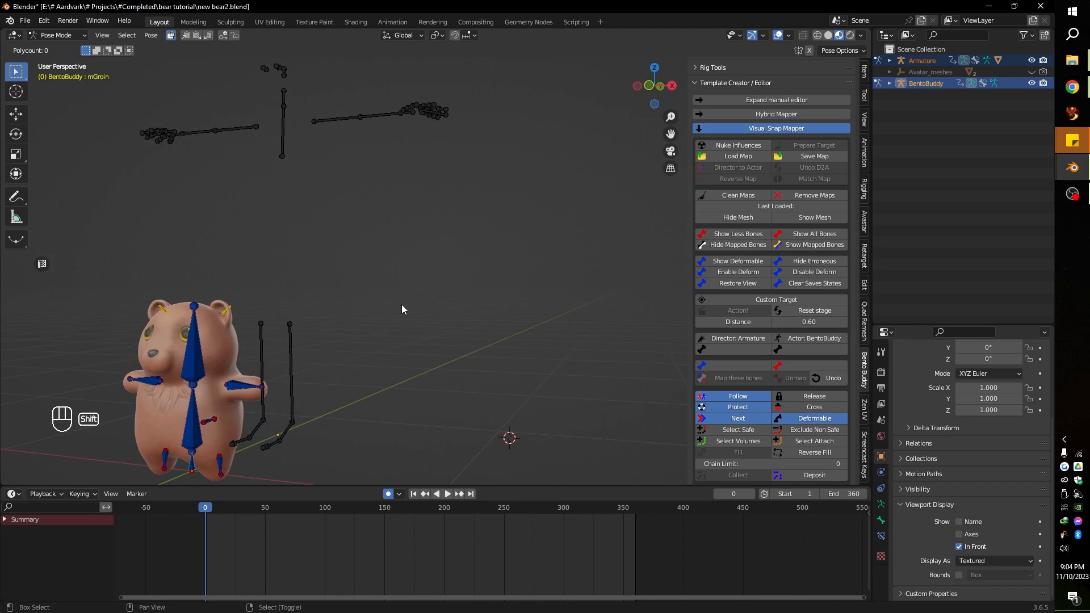
pyautogui.keyDown('shift'); pyautogui.moveTo(400, 304); pyautogui.dragTo(422, 415, button='middle'); pyautogui.keyUp('shift')
pyautogui.scroll(-1, 465, 335)
pyautogui.click(333, 352)
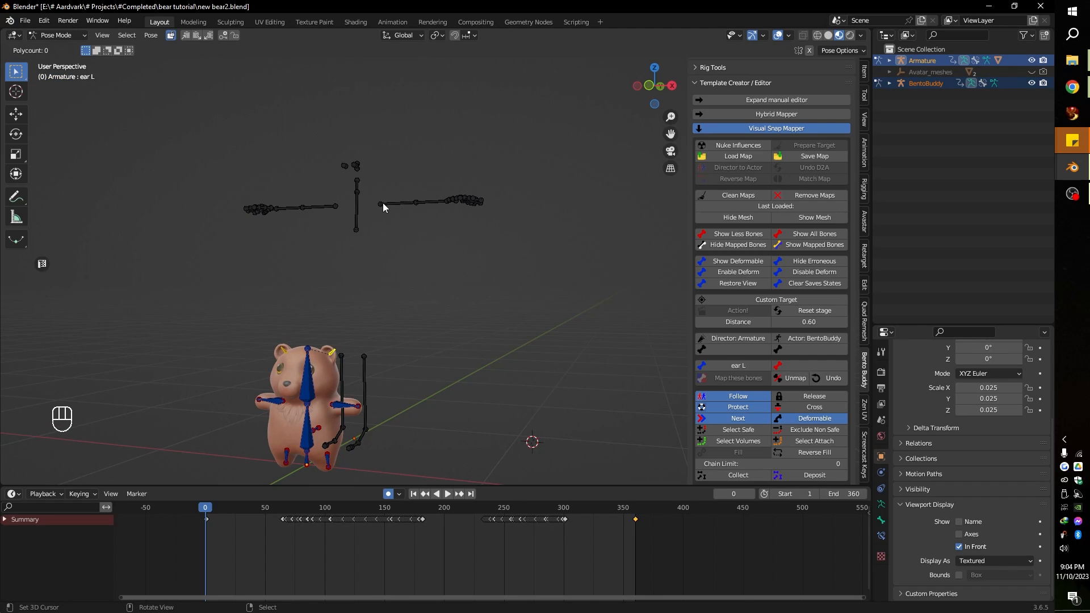
pyautogui.click(356, 167)
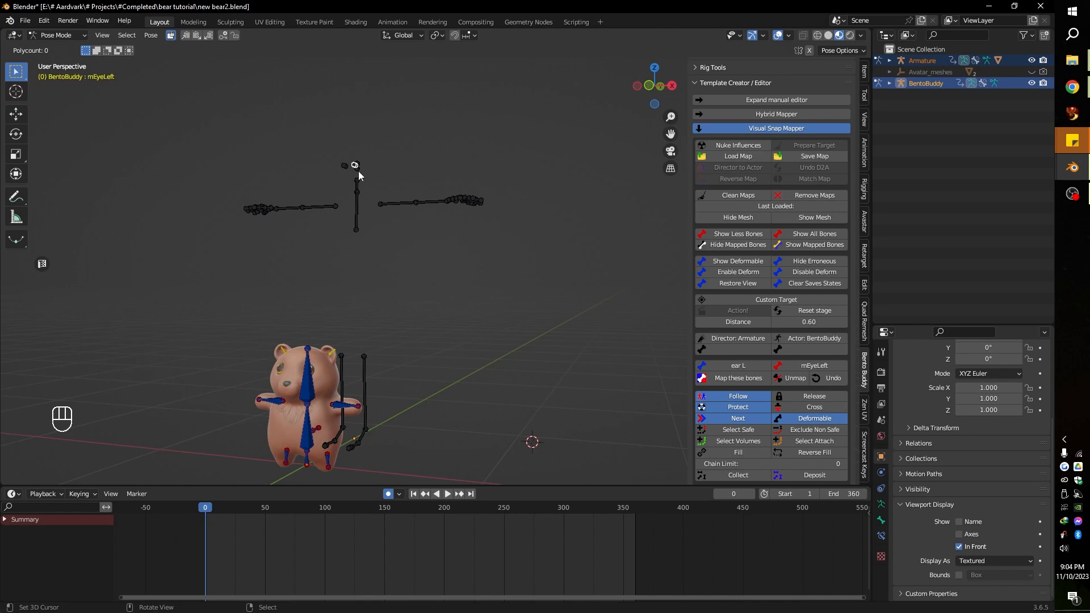
pyautogui.moveTo(358, 171); pyautogui.dragTo(373, 146, button='middle')
pyautogui.click(360, 159)
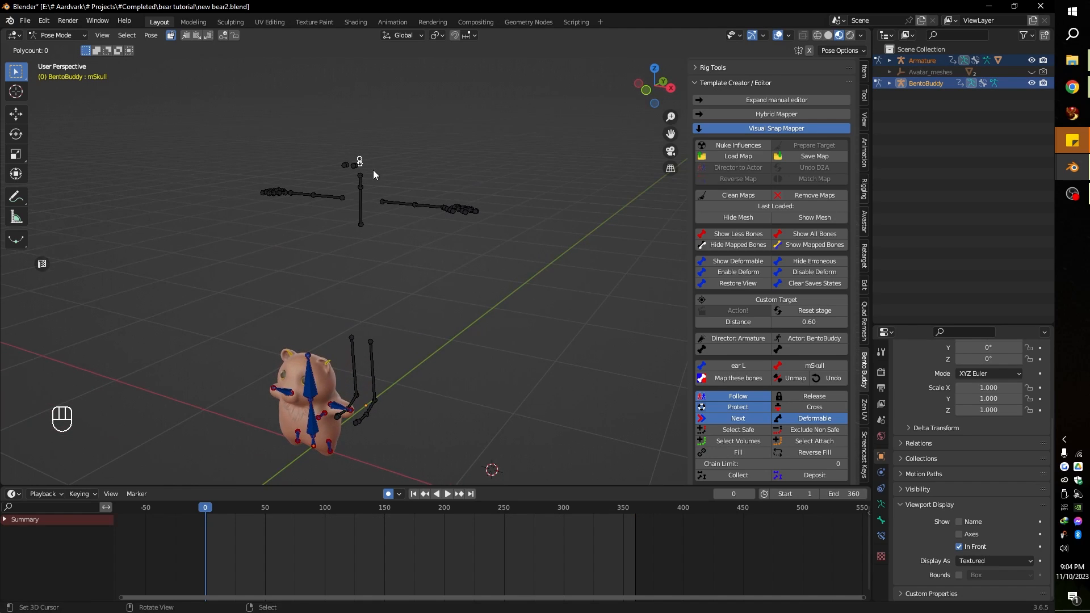
pyautogui.click(380, 202)
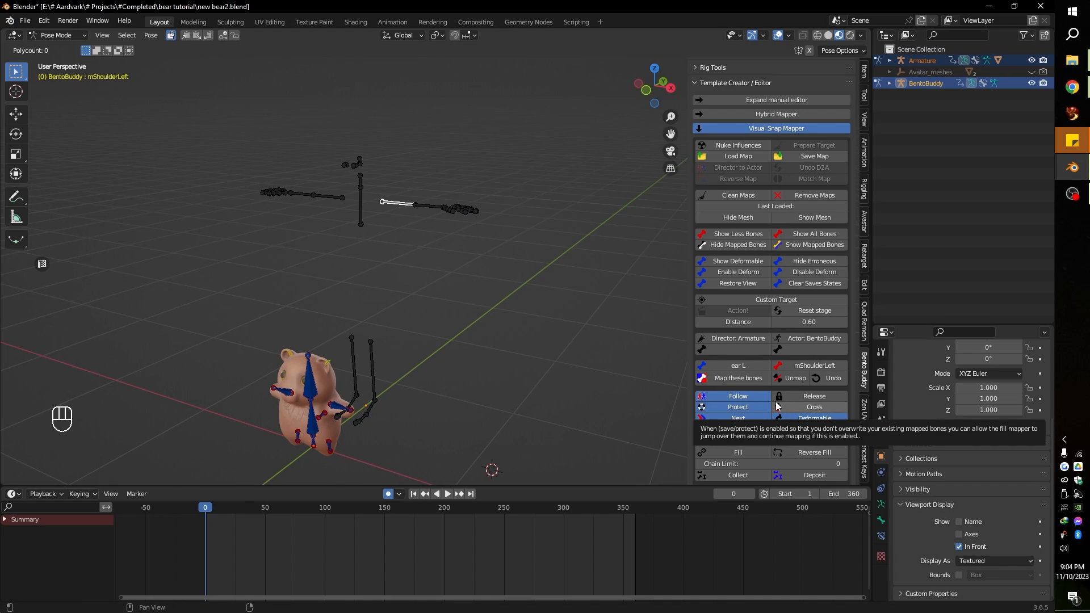
# Show all bones of the BentoBuddy skeleton, examine them from several angles, and return to the reduced bone set
pyautogui.click(812, 234)
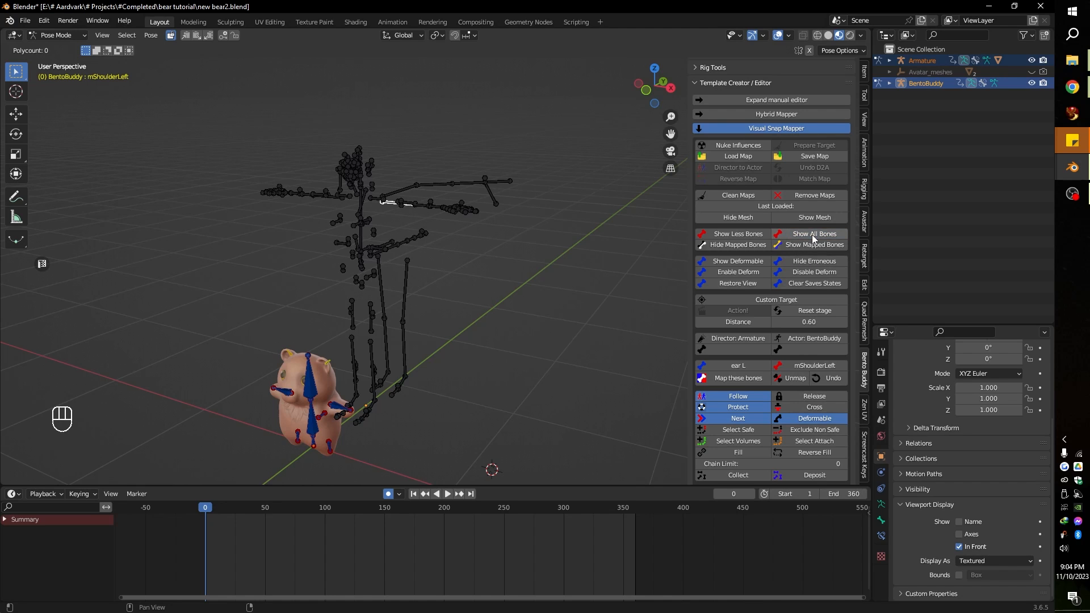
pyautogui.moveTo(364, 215); pyautogui.dragTo(295, 211, button='middle')
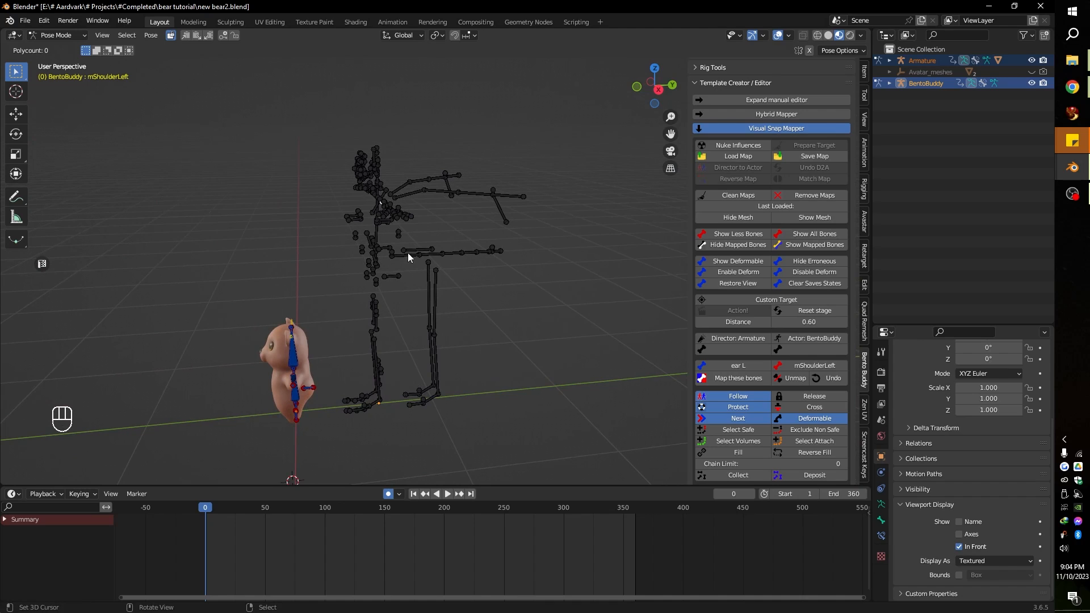
pyautogui.moveTo(445, 195); pyautogui.dragTo(465, 223, button='middle')
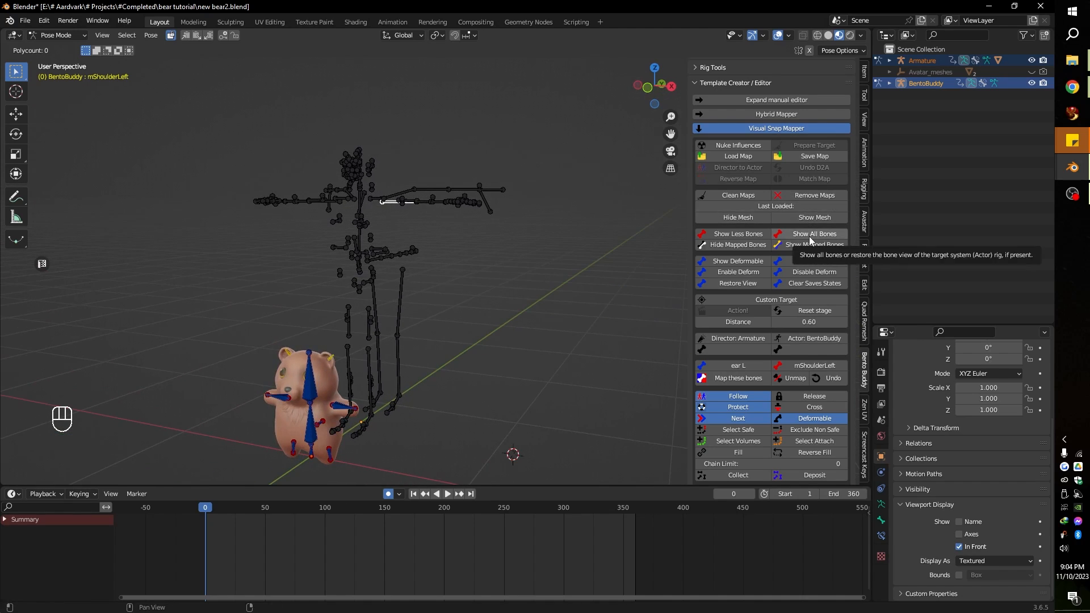
pyautogui.click(744, 237)
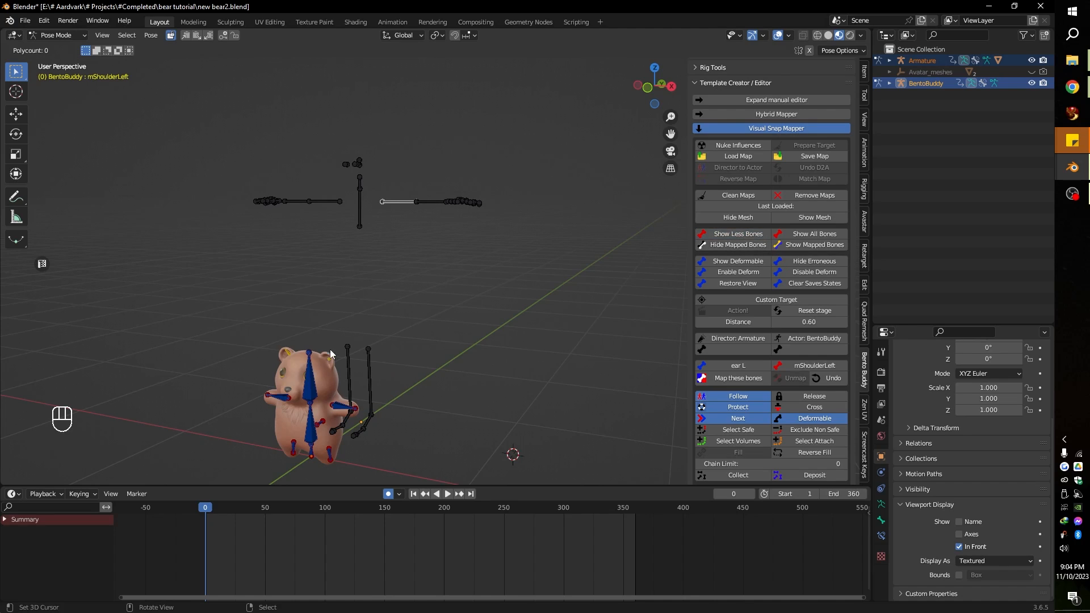
pyautogui.scroll(3, 347, 374)
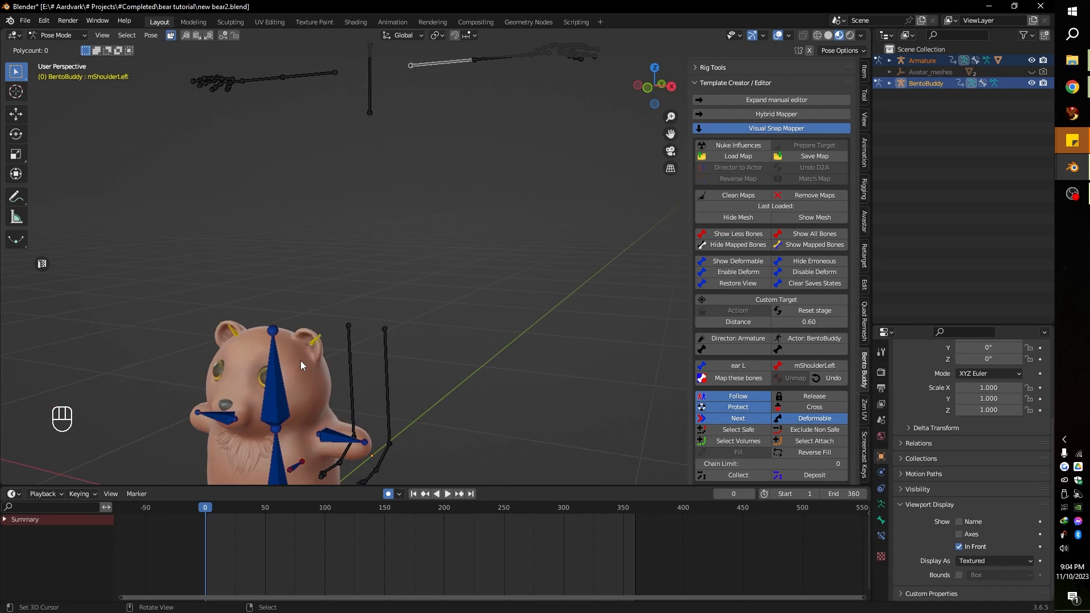
pyautogui.scroll(-3, 398, 275)
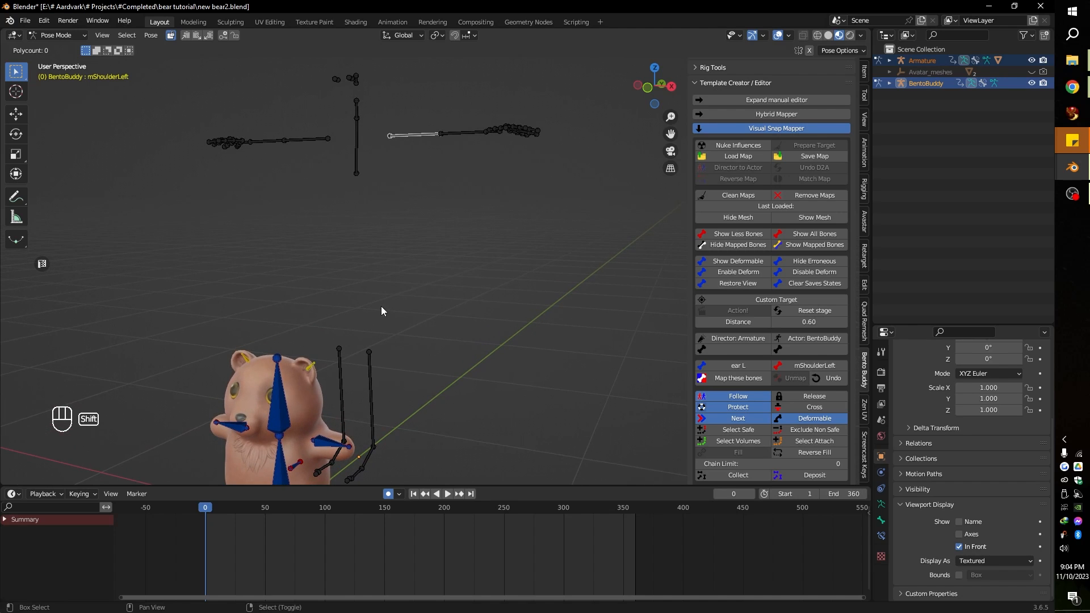
pyautogui.click(804, 236)
pyautogui.moveTo(386, 250); pyautogui.dragTo(302, 187, button='middle')
pyautogui.moveTo(313, 128); pyautogui.dragTo(495, 104, button='middle')
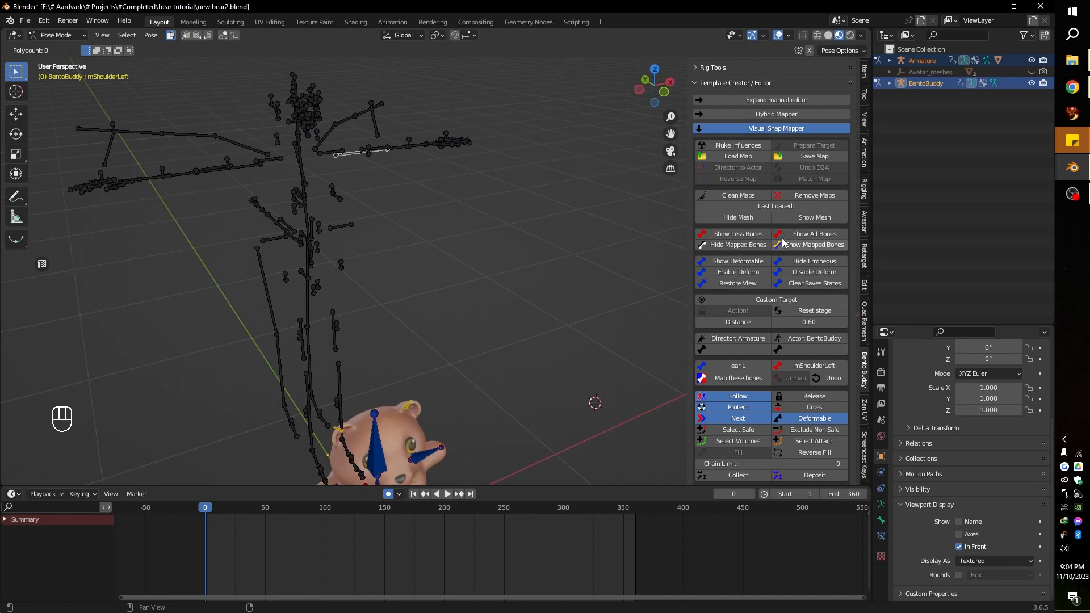
pyautogui.click(738, 234)
pyautogui.moveTo(431, 241); pyautogui.dragTo(387, 165, button='middle')
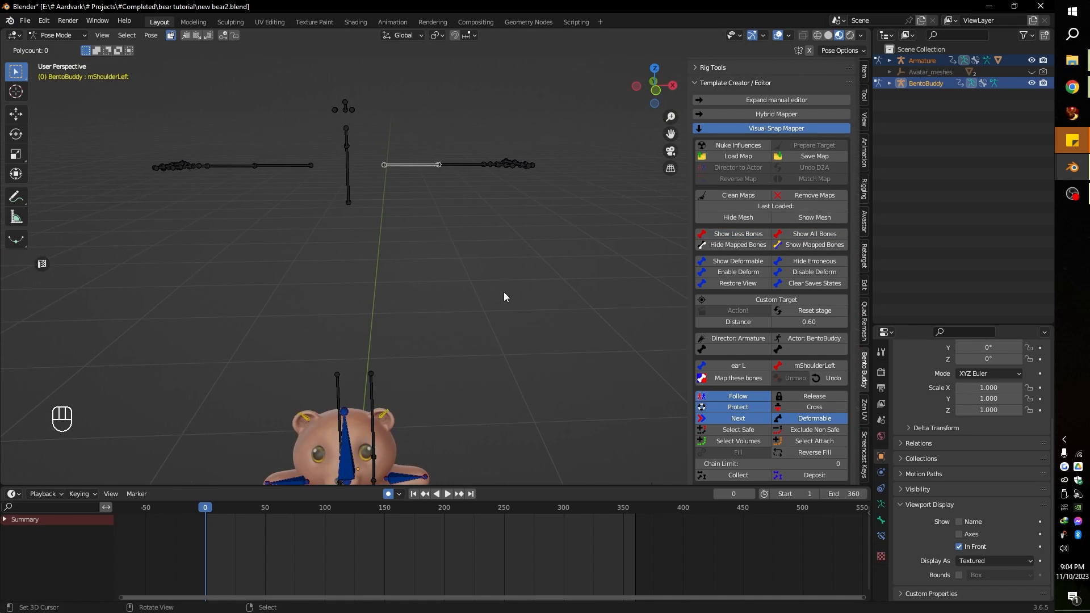
# Map the selected ear L and mShoulderLeft pair, and map the bear's ear R bone to mShoulderRight
pyautogui.click(734, 378)
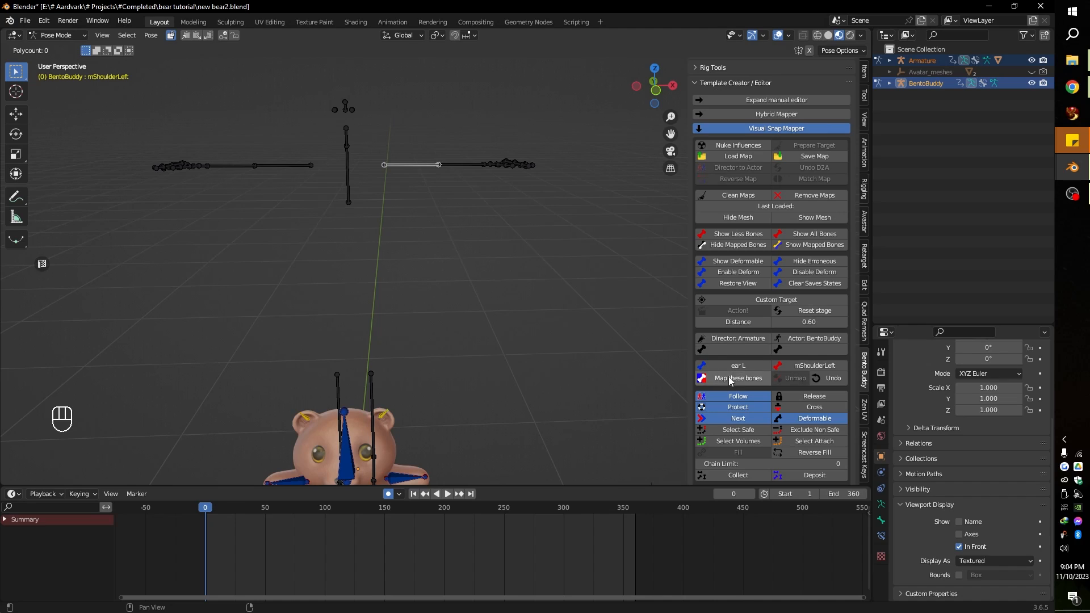
pyautogui.click(309, 418)
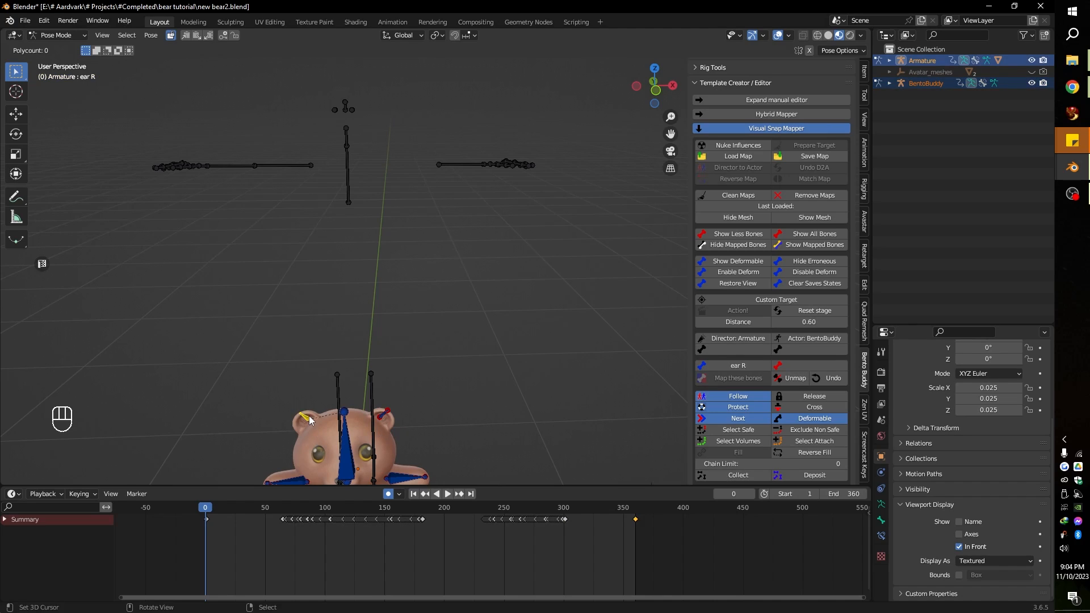
pyautogui.click(287, 158)
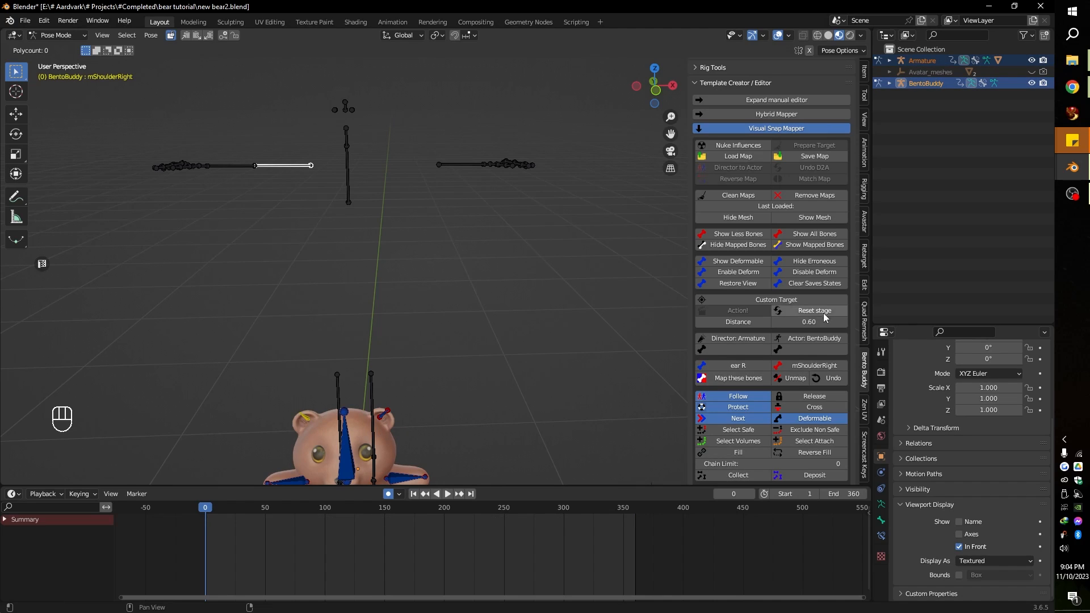
pyautogui.click(727, 379)
# Check the mapped bones around the bear and reset the Visual Snap Mapper stage
pyautogui.moveTo(418, 442); pyautogui.dragTo(260, 315, button='middle')
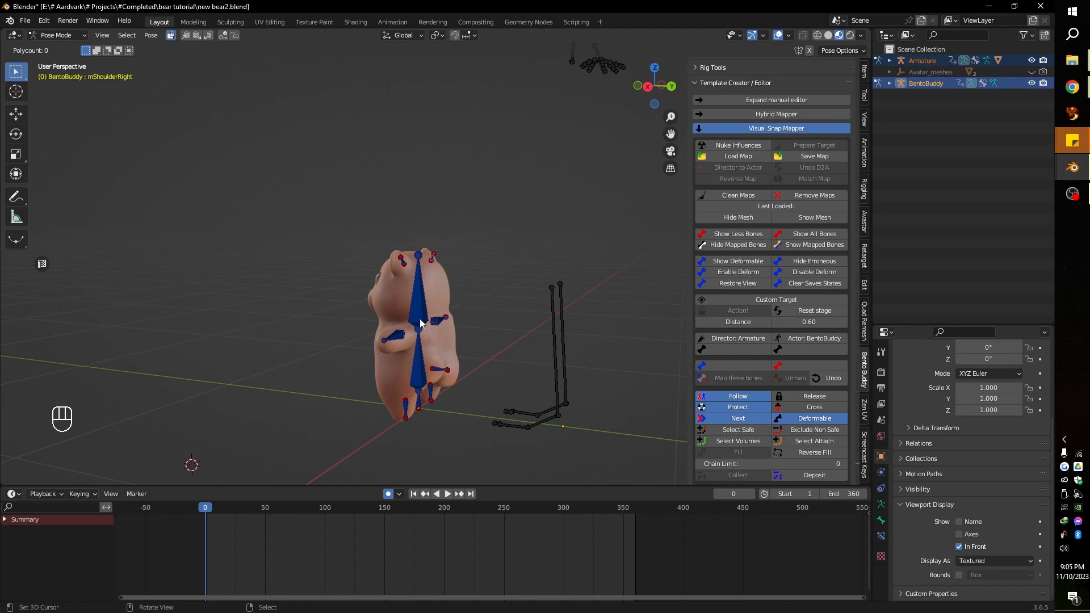
pyautogui.moveTo(419, 324); pyautogui.dragTo(546, 315, button='middle')
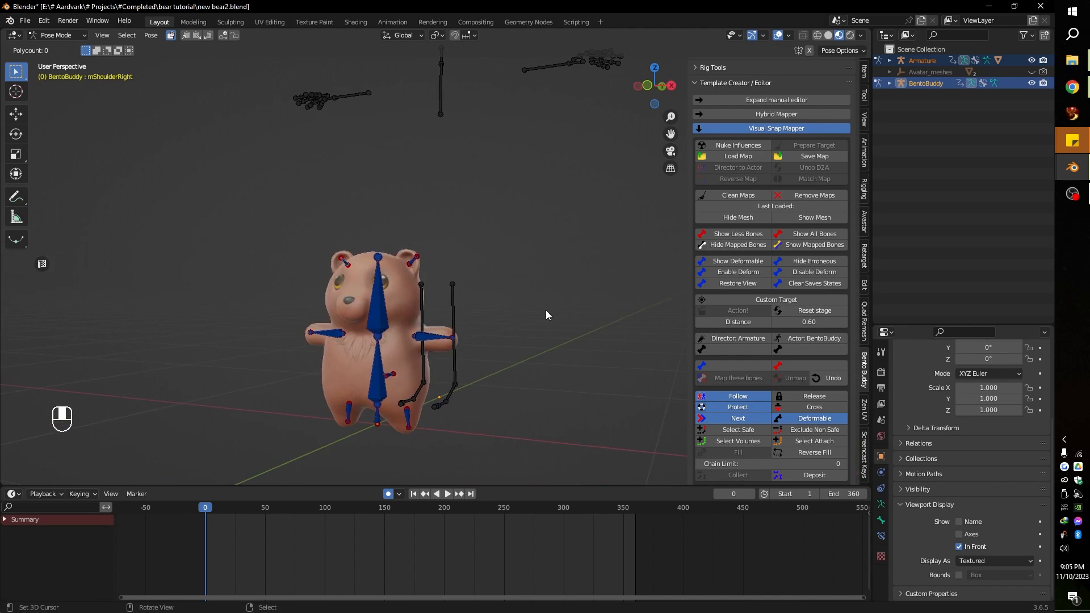
pyautogui.click(813, 310)
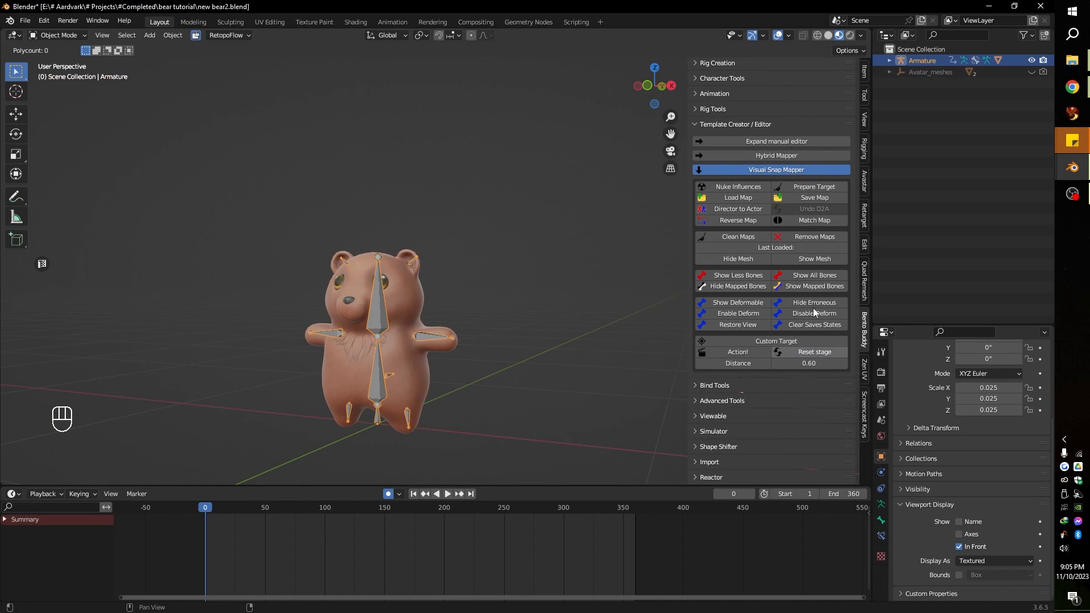
# Convert the bear with the Character Converter, with Make Copy enabled, and check that the converted copy moves separately
pyautogui.press('KP_1')
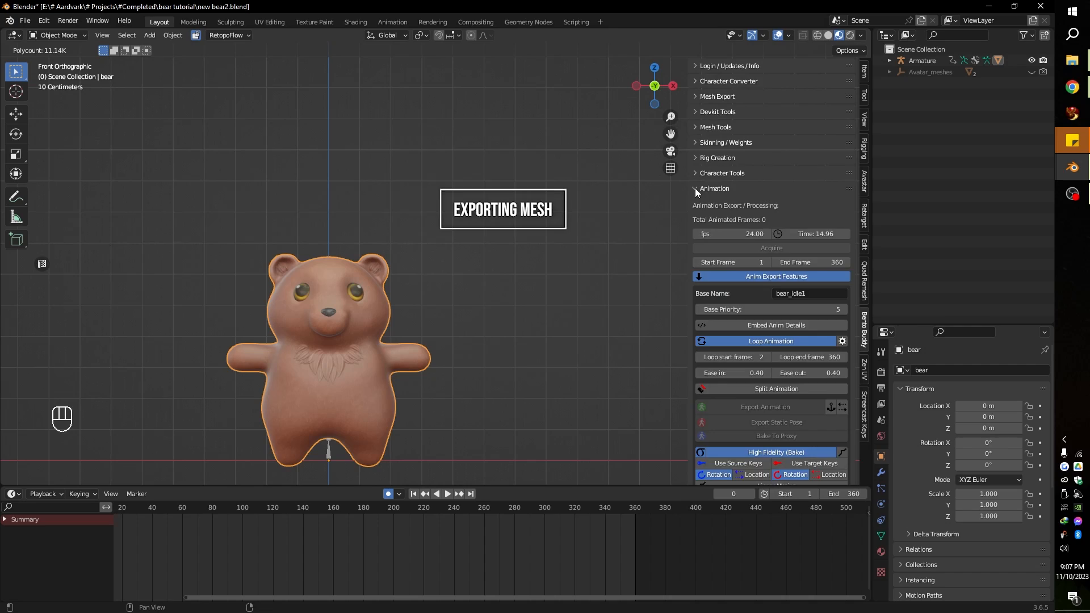
pyautogui.click(694, 81)
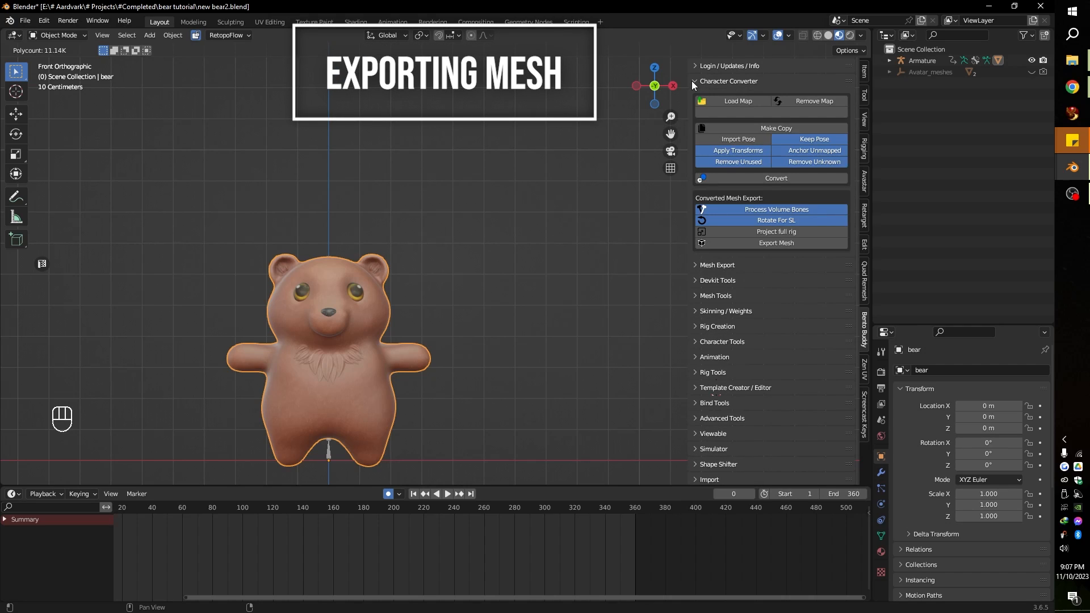
pyautogui.click(763, 128)
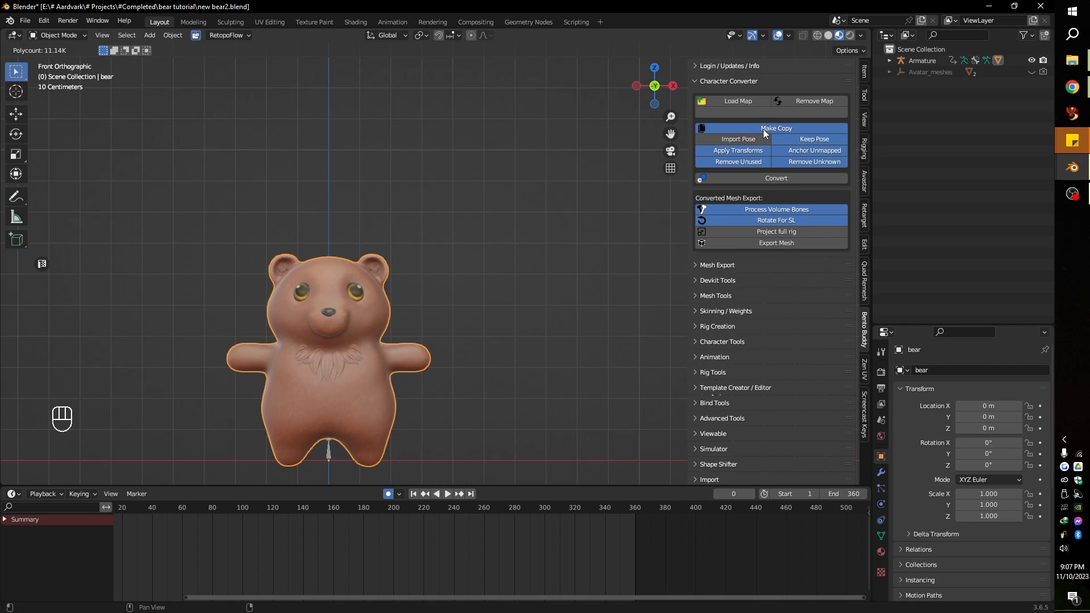
pyautogui.click(763, 179)
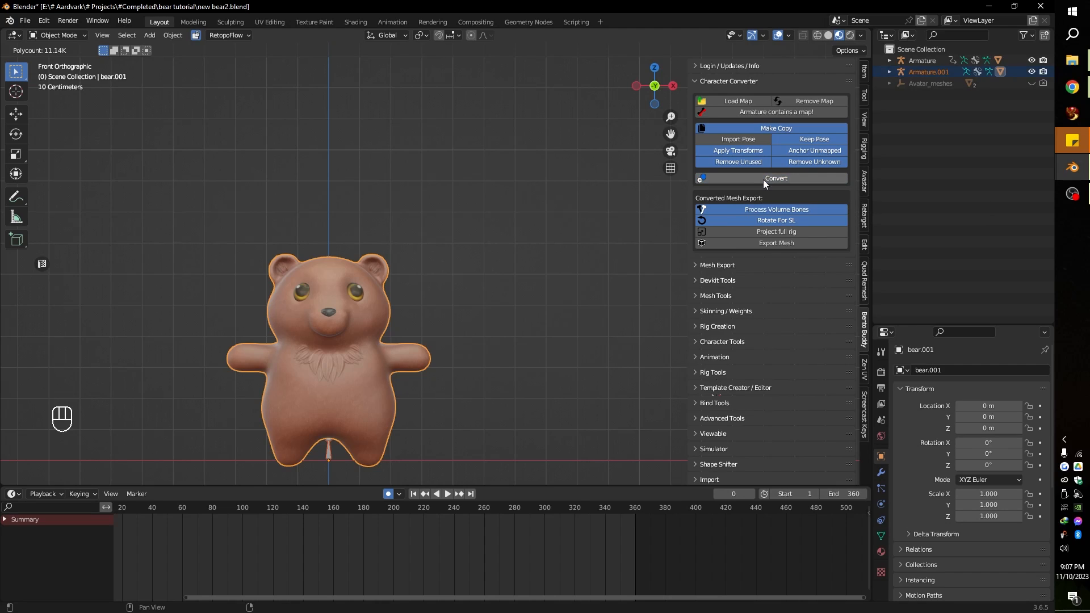
pyautogui.press('g')
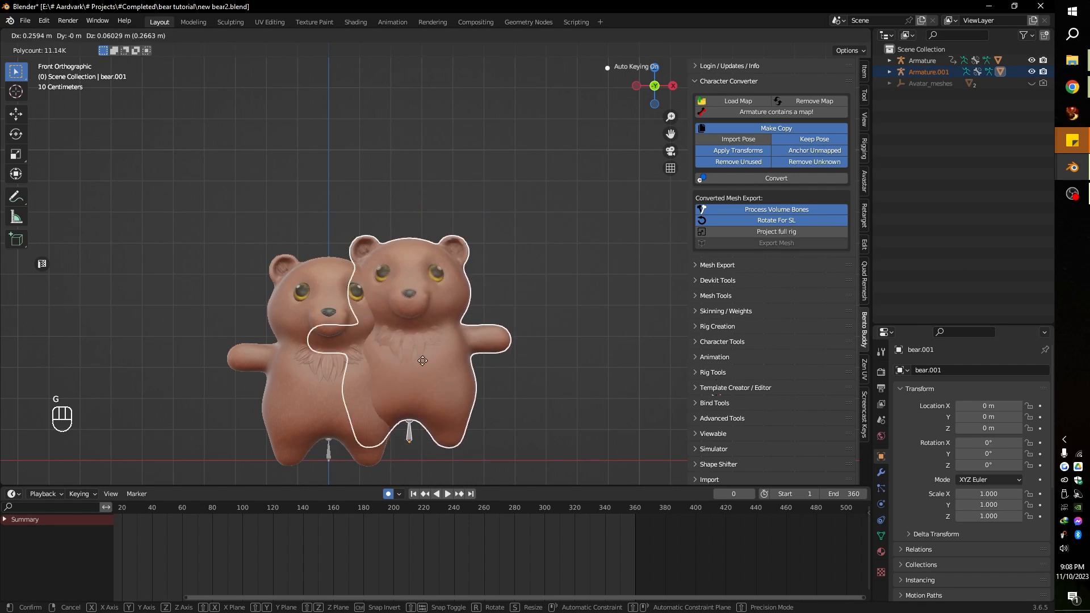
pyautogui.press('Escape')
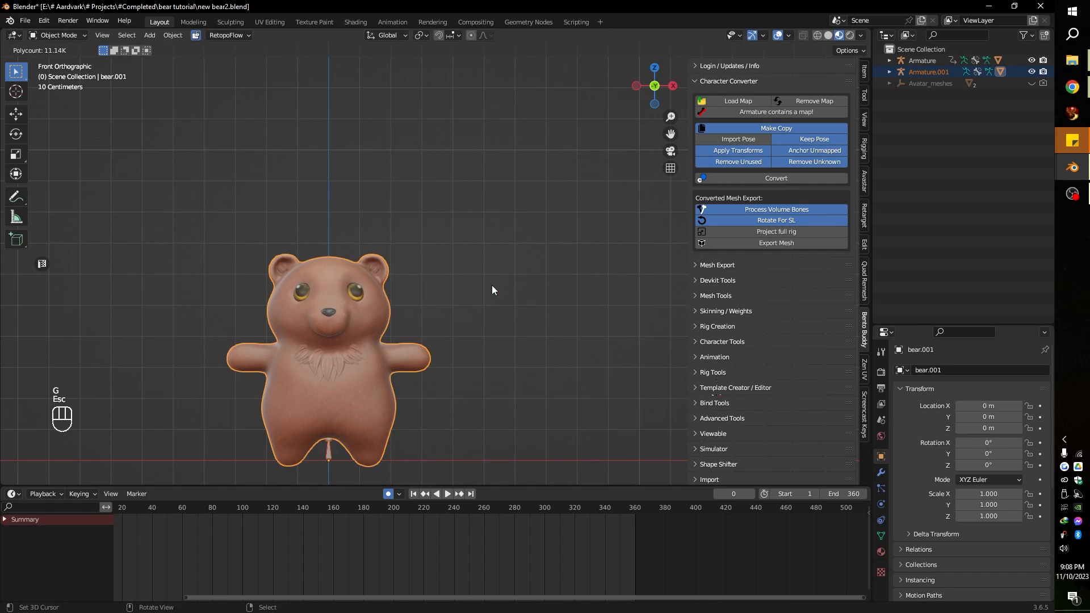
# Export the converted bear mesh as a DAE file named bear_tutoru in the bear tutorial folder
pyautogui.click(773, 244)
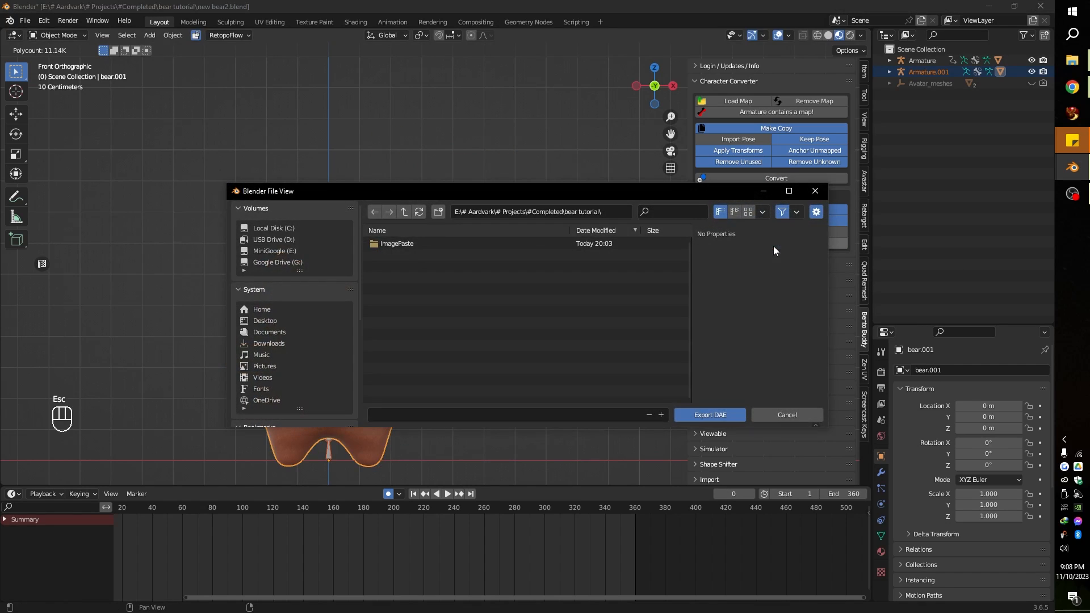
pyautogui.click(445, 411)
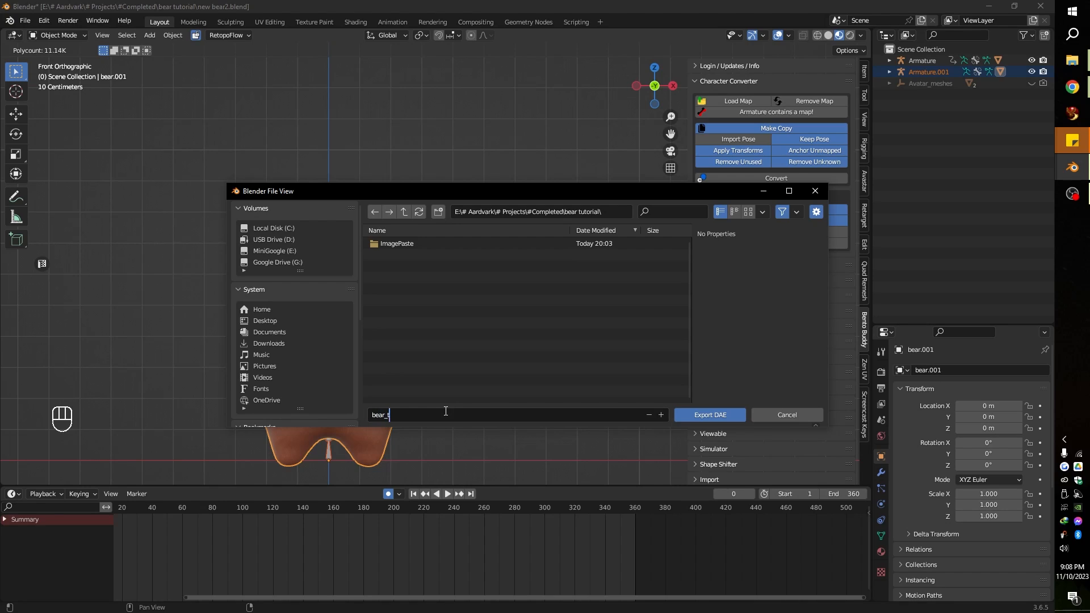
pyautogui.write('bear_tutoru')
pyautogui.click(710, 416)
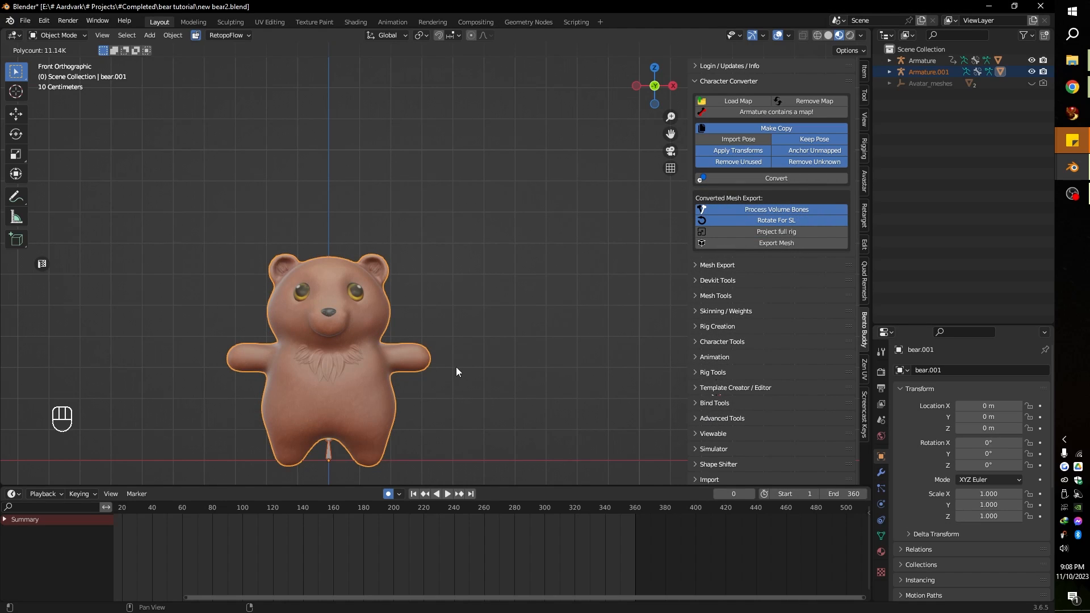
# Delete the converted bear copy, keeping only the original armature and mesh
pyautogui.press('x')
pyautogui.press('g')
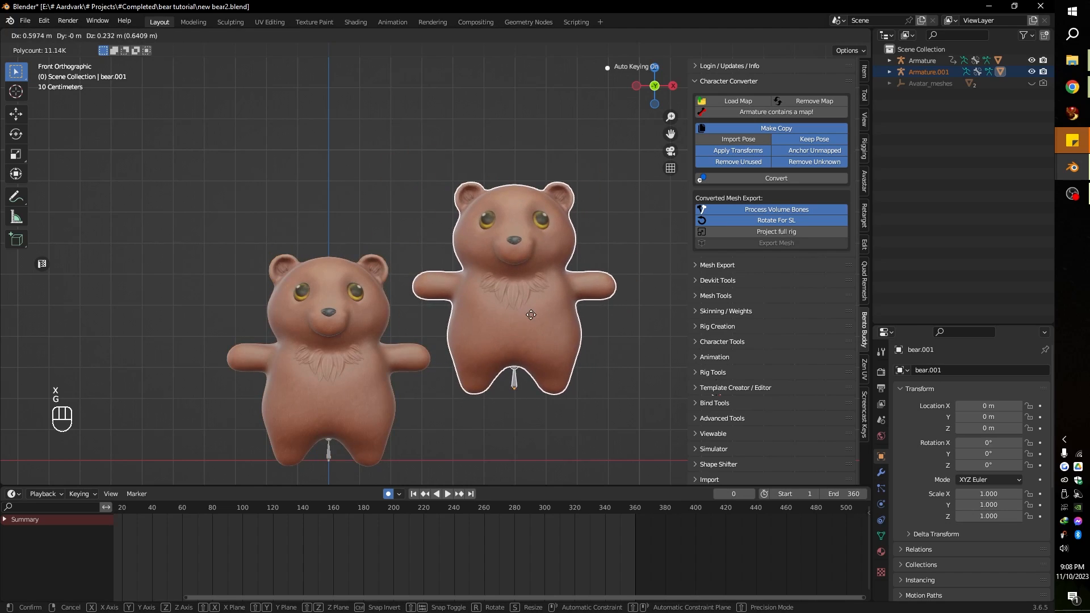
pyautogui.click(538, 317)
pyautogui.press('x')
pyautogui.click(540, 319)
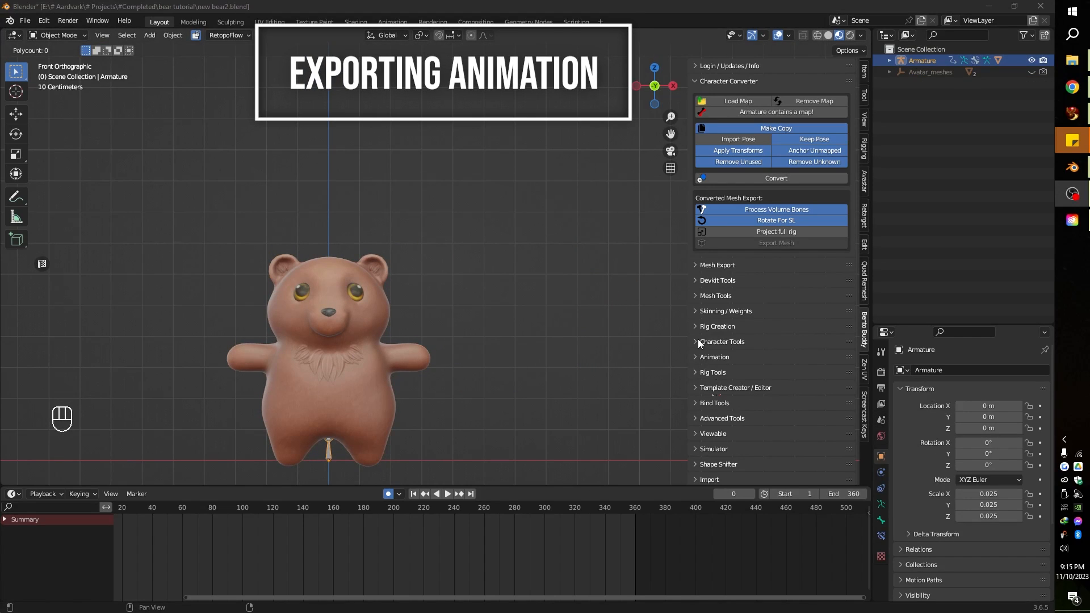
# Snap the mapped bones from Bone Control in Character Tools, with Send To Animation enabled, to generate the BentoBuddy animation skeleton
pyautogui.click(694, 82)
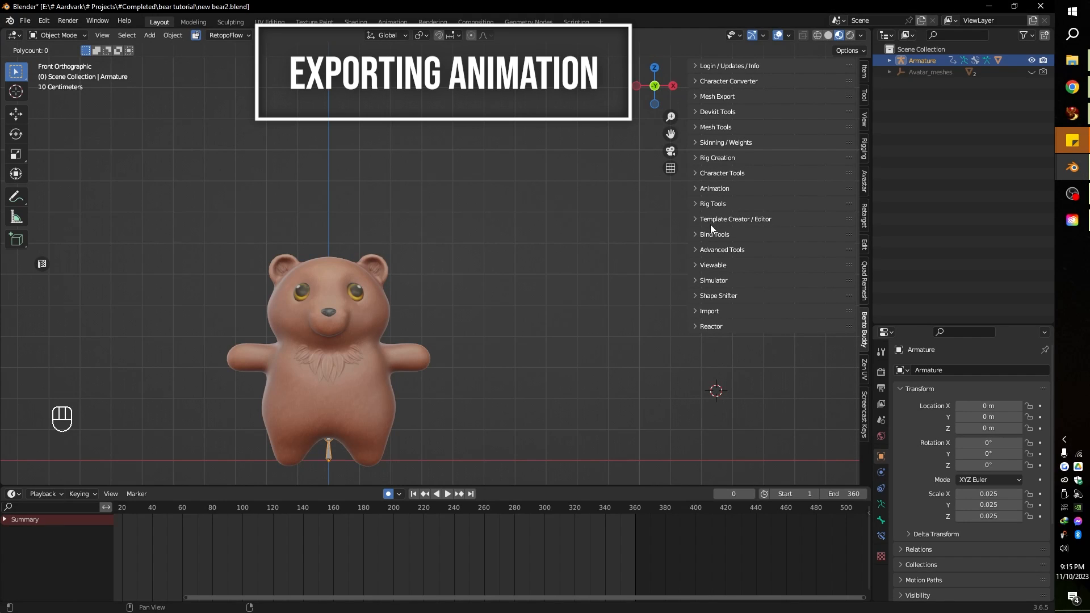
pyautogui.click(694, 172)
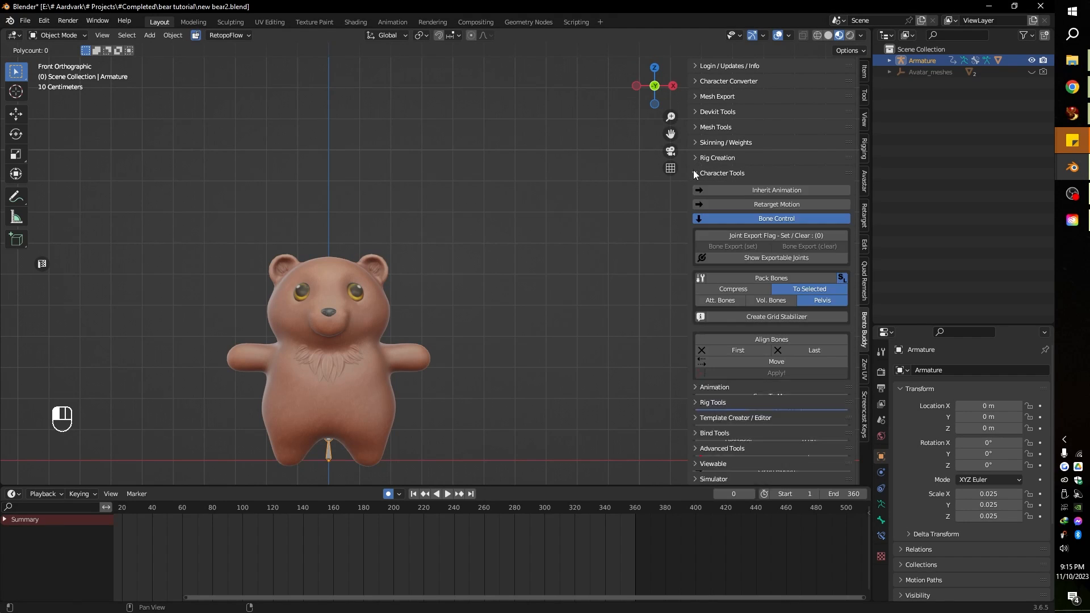
pyautogui.click(696, 220)
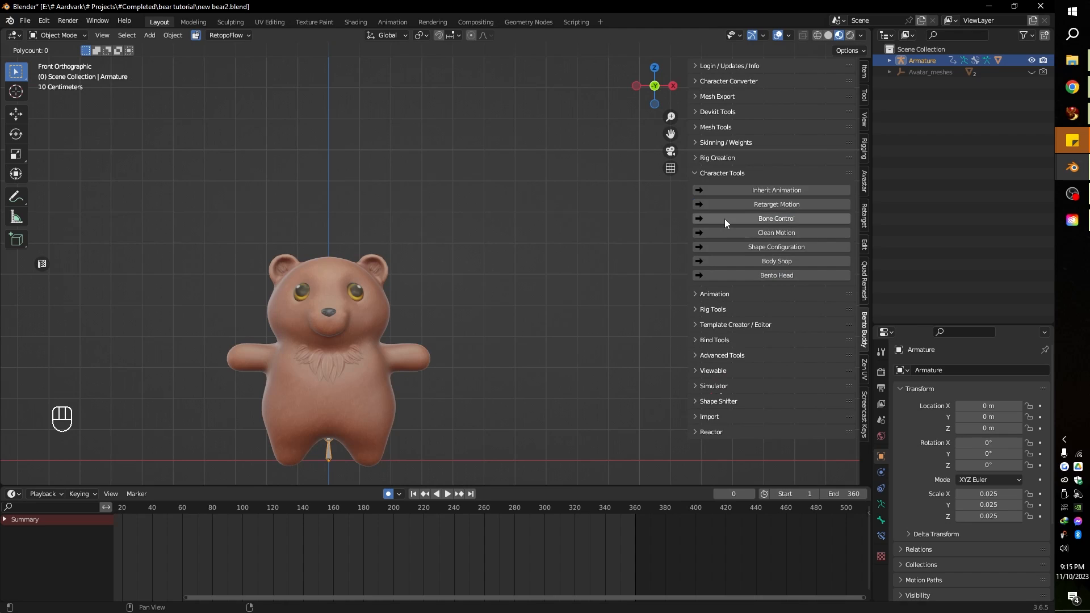
pyautogui.click(771, 218)
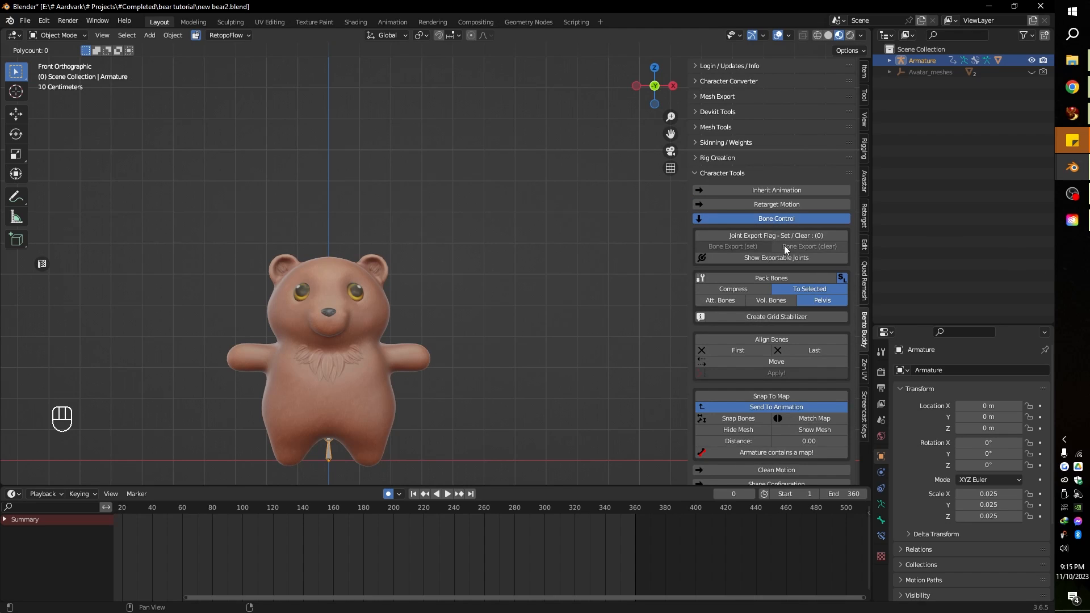
pyautogui.scroll(-4, 785, 245)
pyautogui.click(731, 328)
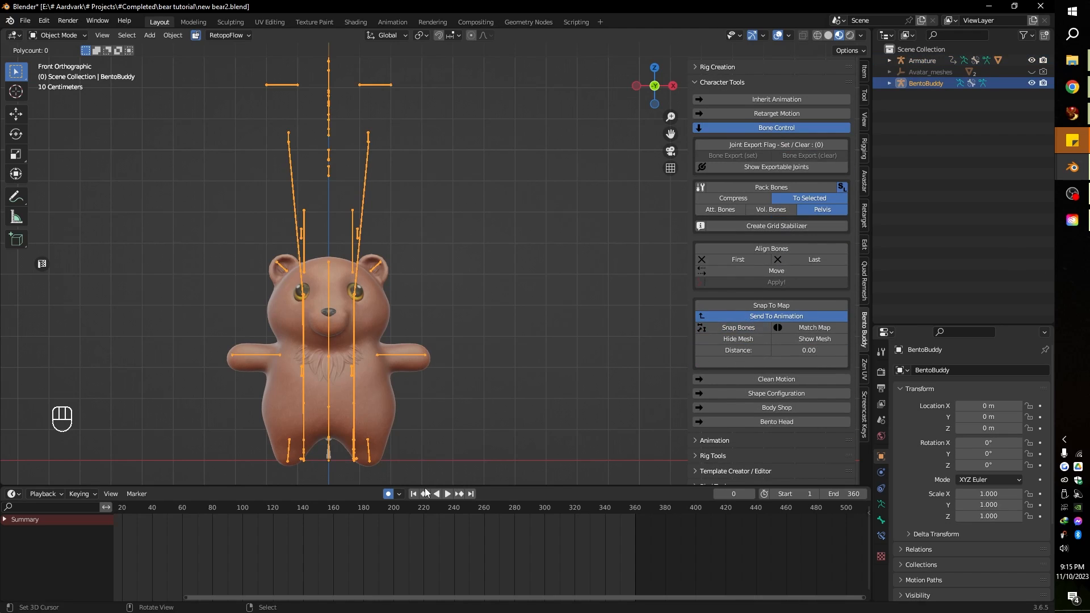
# Play and scrub through the animation to check that the BentoBuddy skeleton follows the bear
pyautogui.click(447, 493)
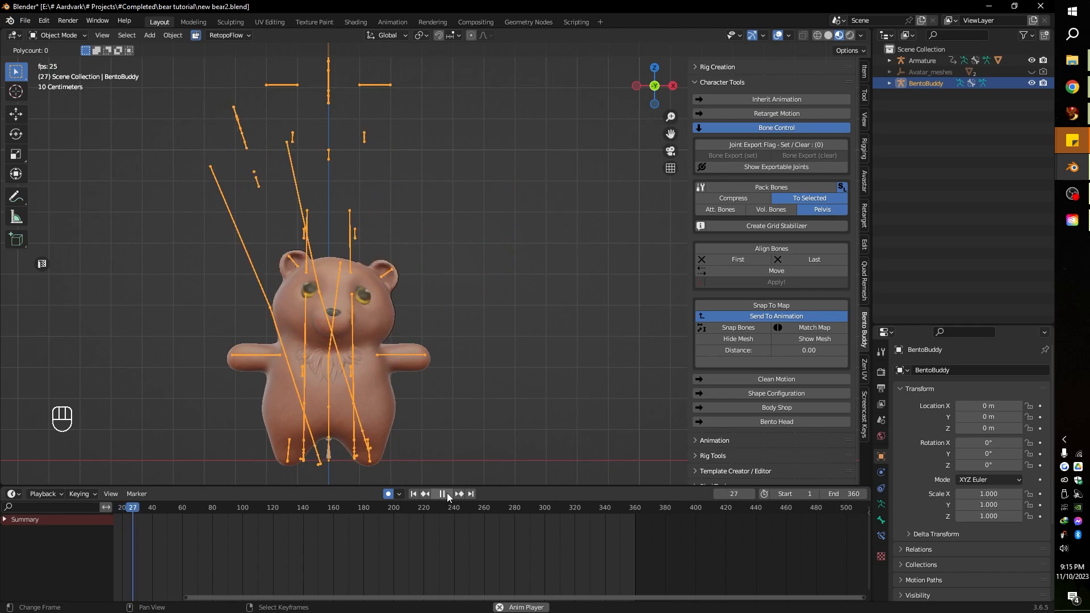
pyautogui.scroll(-3, 403, 216)
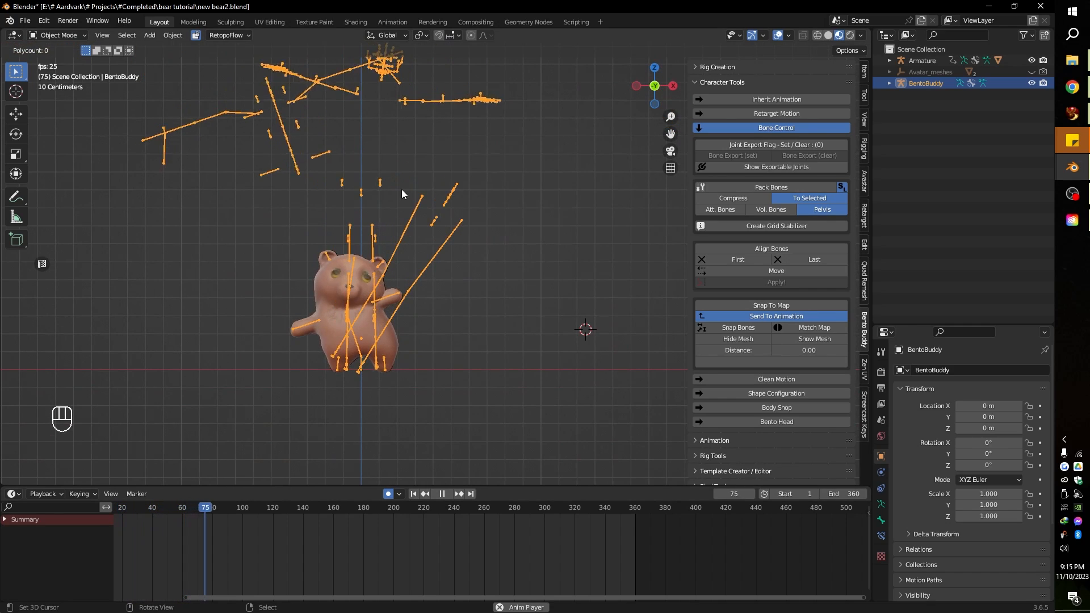
pyautogui.click(441, 493)
pyautogui.moveTo(304, 506); pyautogui.dragTo(755, 516)
# Open the BentoBuddy animation export options and review the frame range, base name, priority, loop and easing settings
pyautogui.scroll(-3, 774, 362)
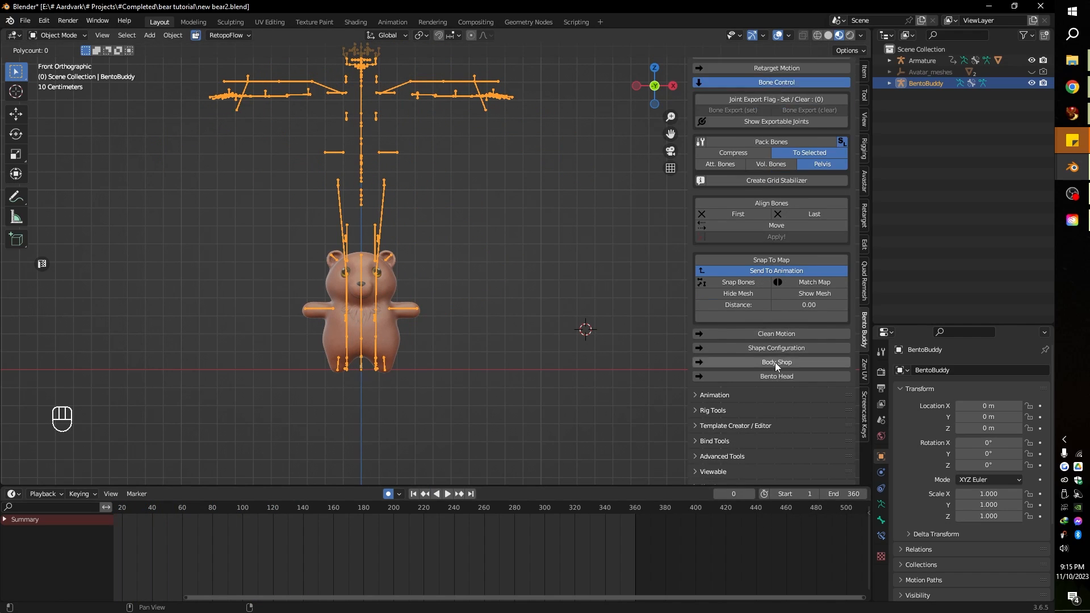
pyautogui.scroll(1, 761, 187)
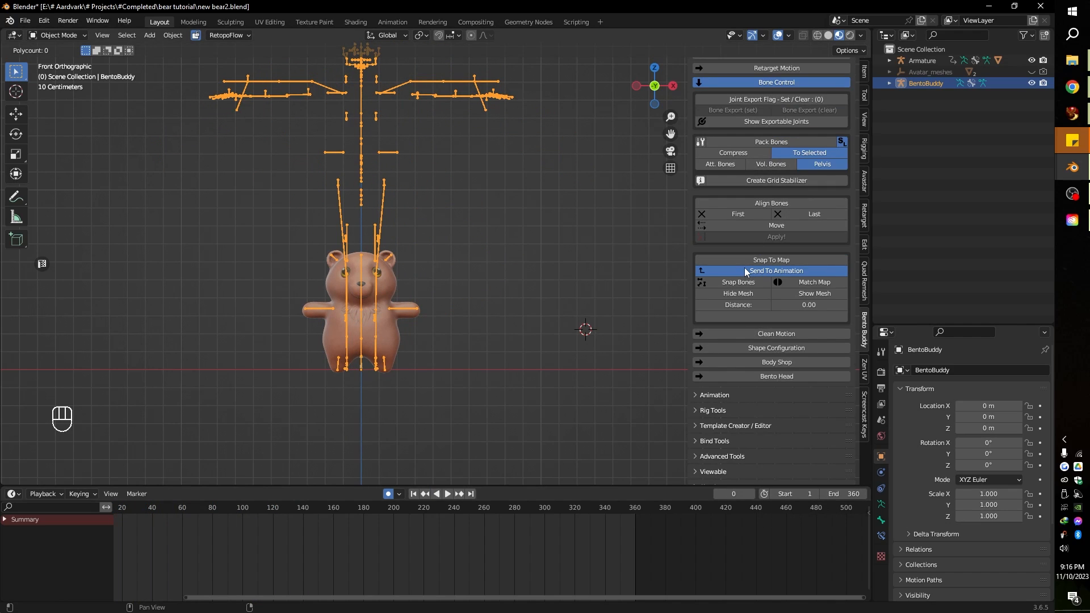
pyautogui.click(703, 396)
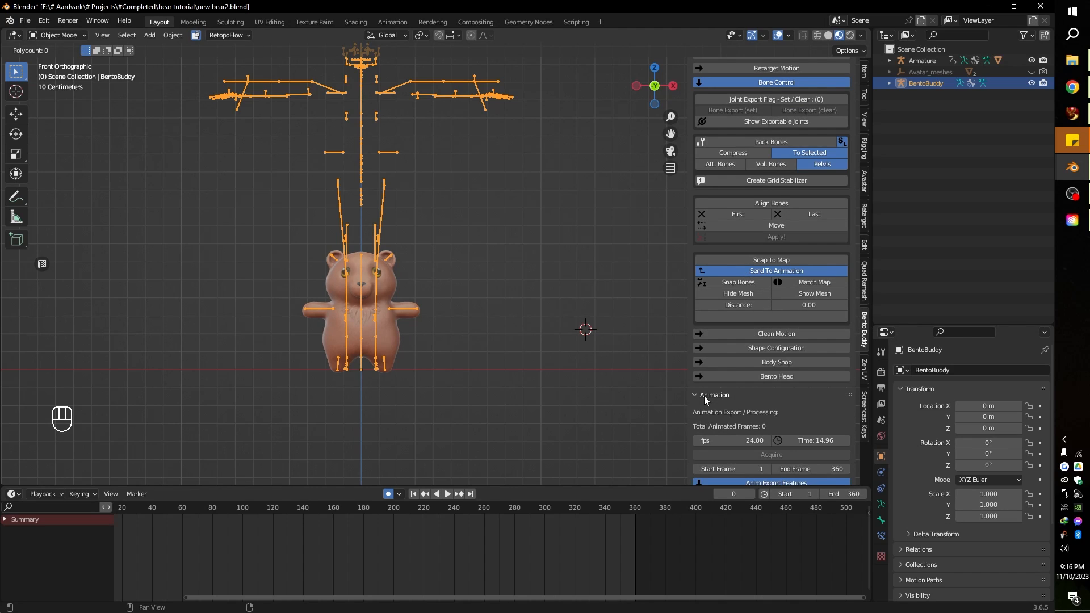
pyautogui.scroll(-3, 704, 396)
pyautogui.scroll(-8, 704, 396)
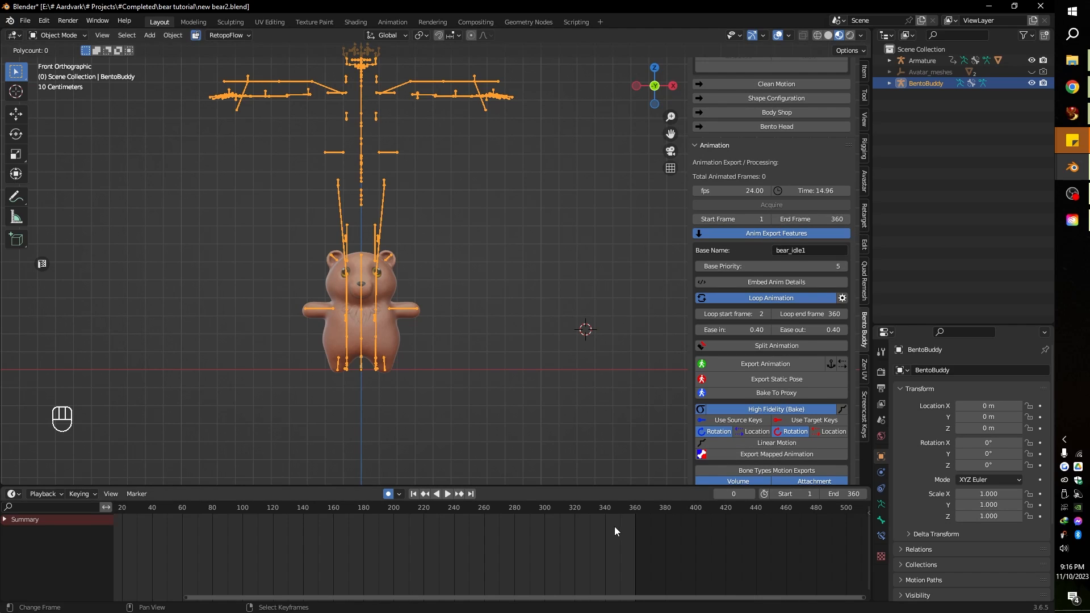
pyautogui.moveTo(420, 597); pyautogui.dragTo(366, 596)
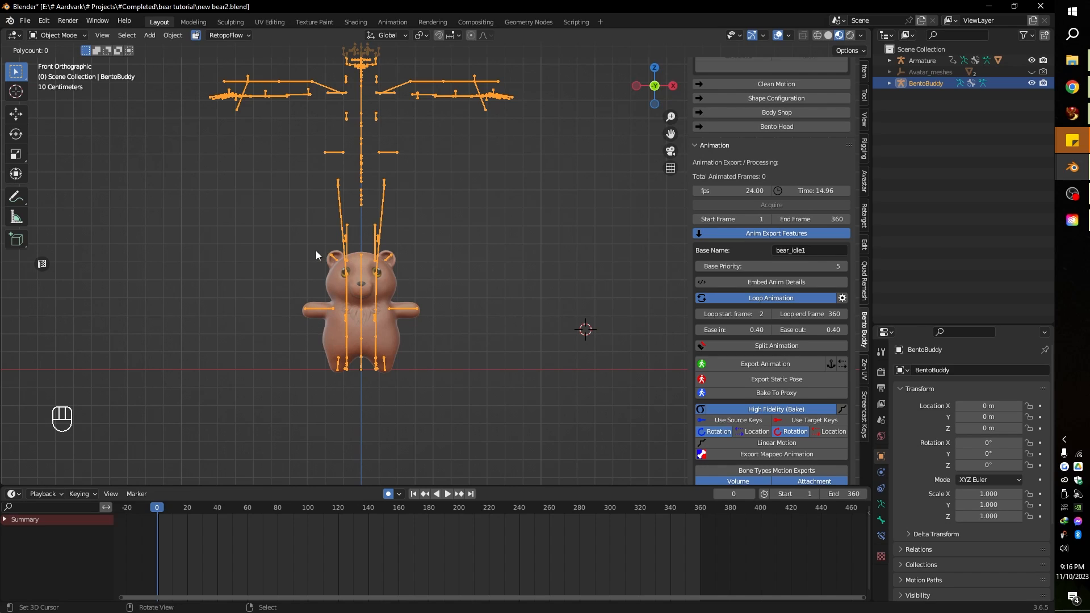
pyautogui.scroll(3, 370, 336)
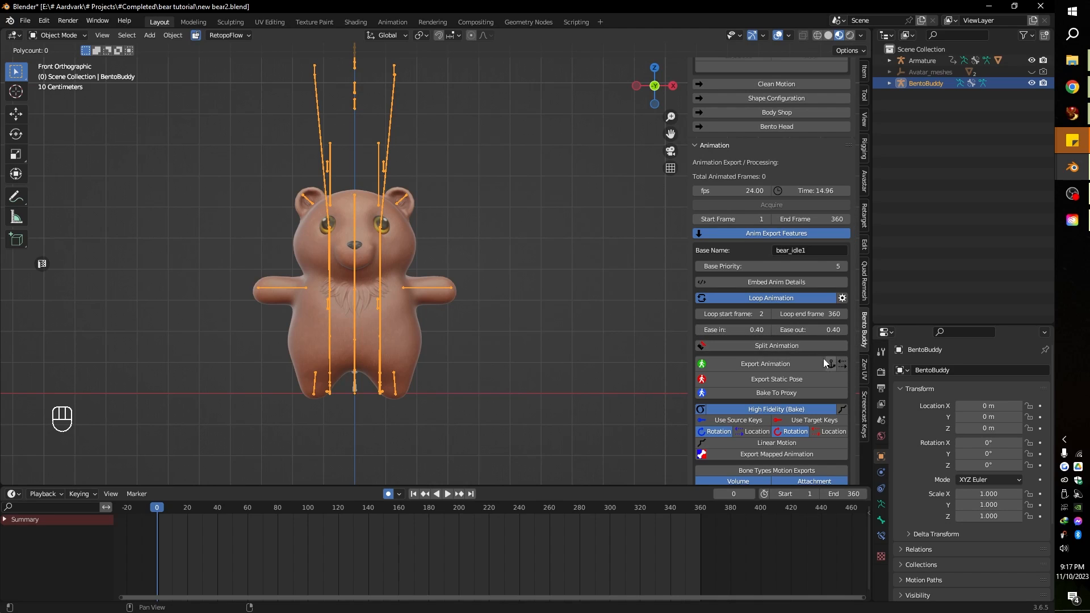
# Export the skeleton's animation as bear_idle1.anim to the bear tutorial folder and check the file in File Explorer
pyautogui.click(766, 363)
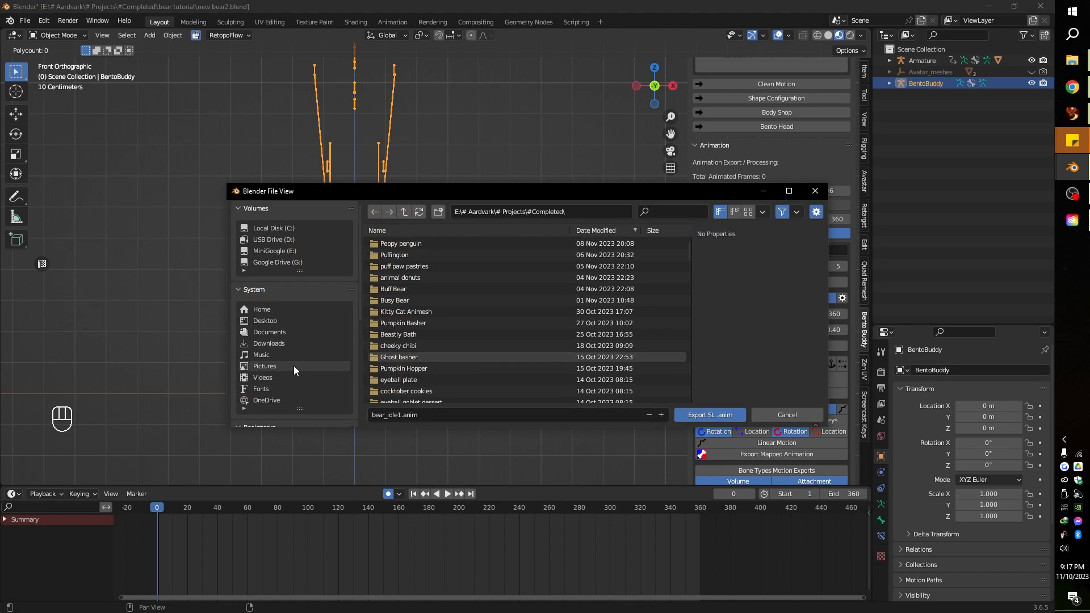
pyautogui.scroll(-3, 294, 365)
pyautogui.click(277, 401)
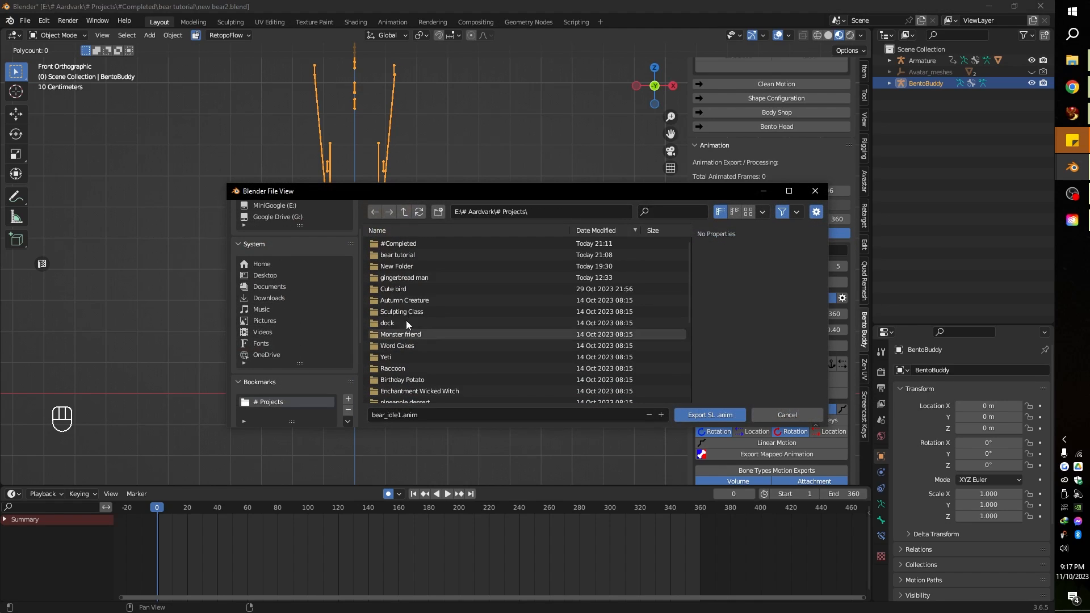
pyautogui.doubleClick(417, 255)
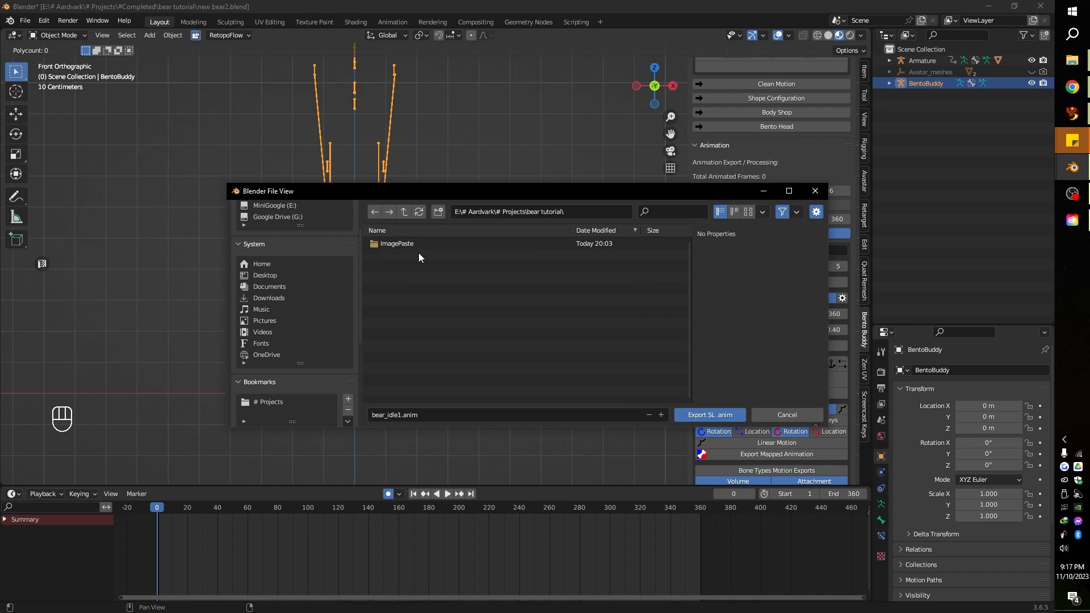
pyautogui.click(694, 413)
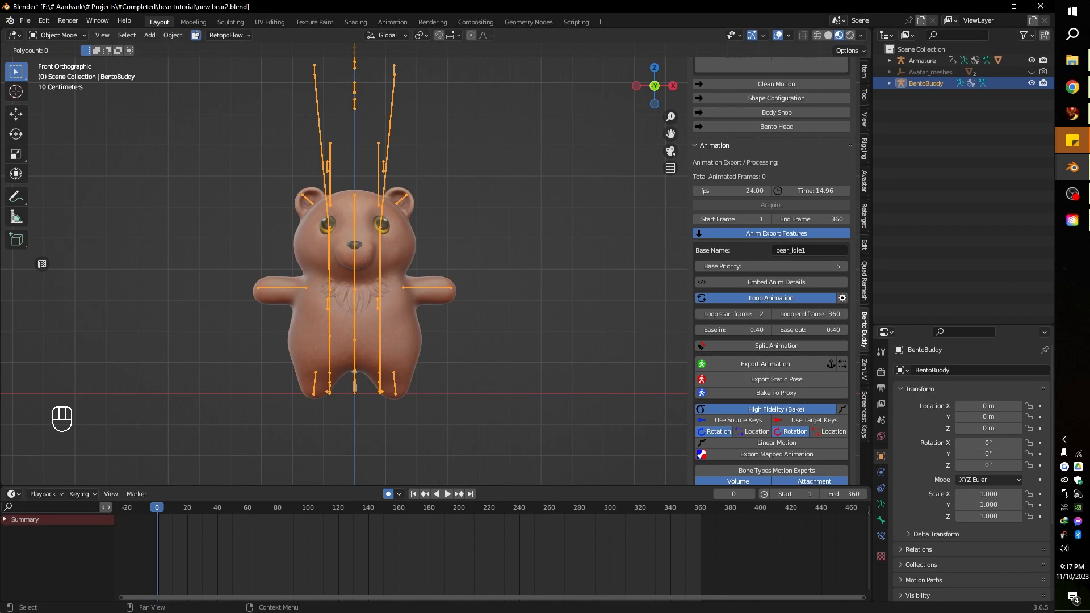
pyautogui.moveTo(1089, 149); pyautogui.dragTo(478, 148)
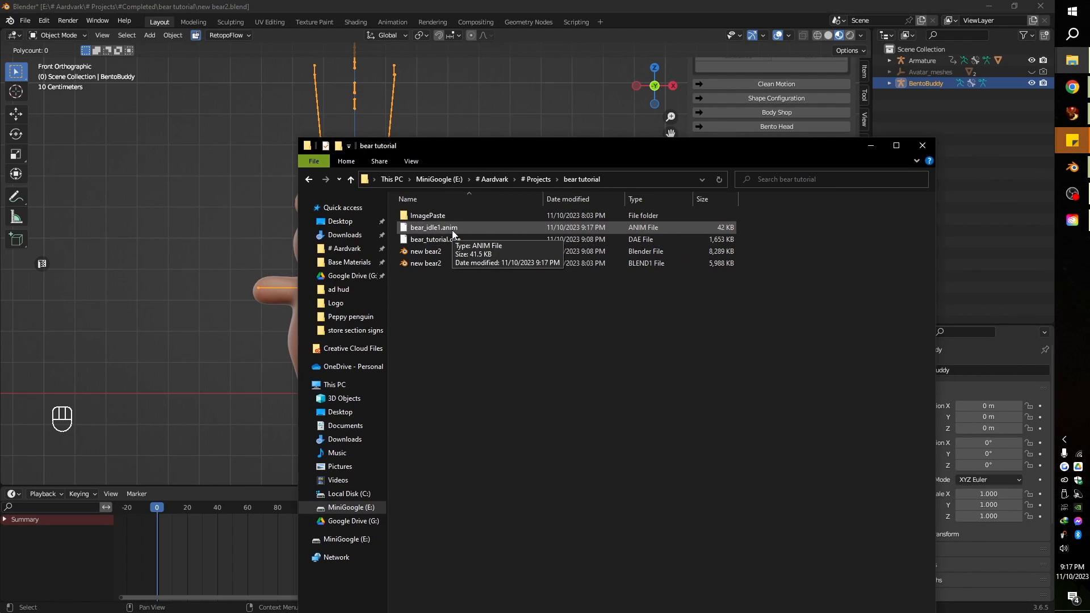
pyautogui.moveTo(496, 149); pyautogui.dragTo(1089, 186)
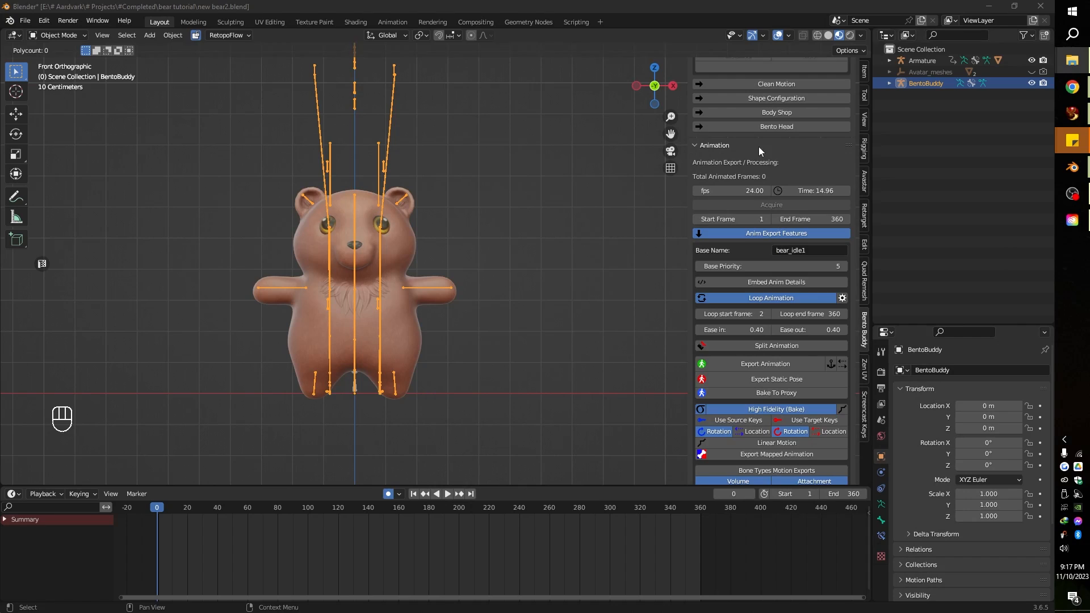
# Return to Blender and delete the BentoBuddy animation skeleton
pyautogui.click(453, 8)
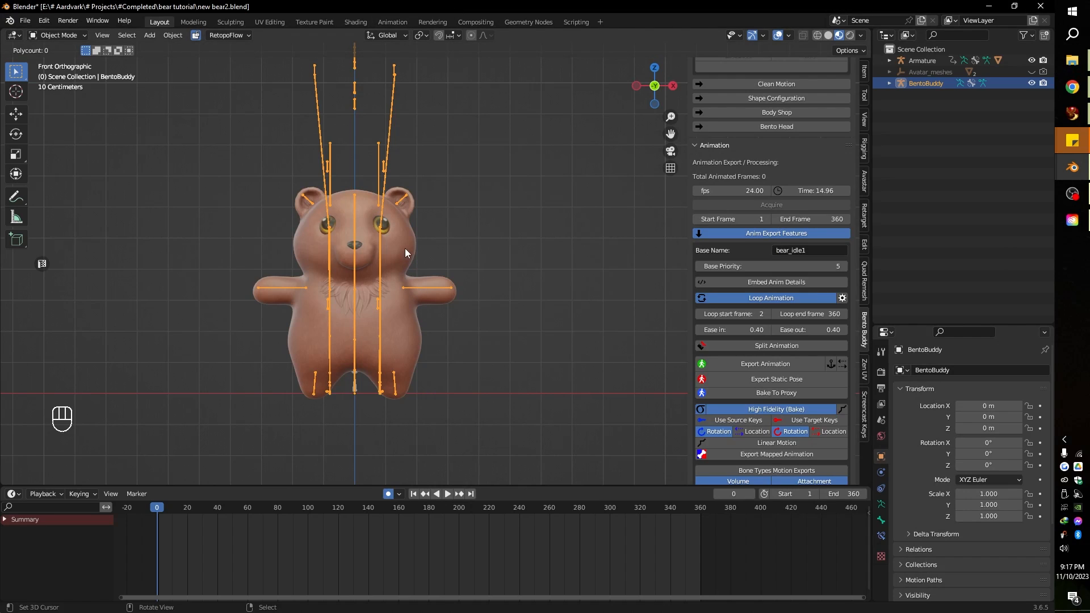
pyautogui.press('x')
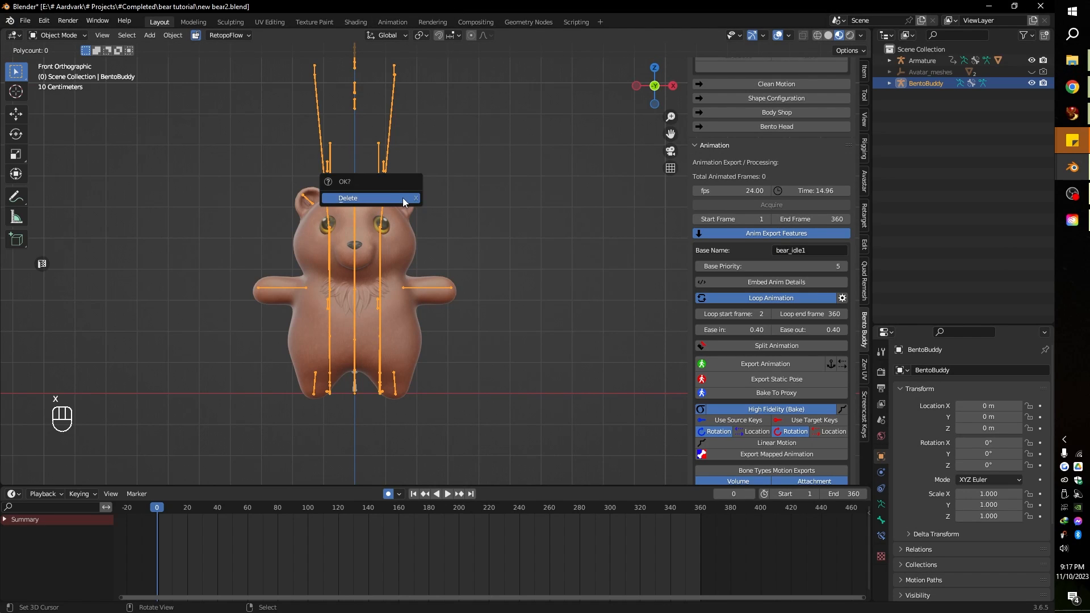
pyautogui.click(403, 197)
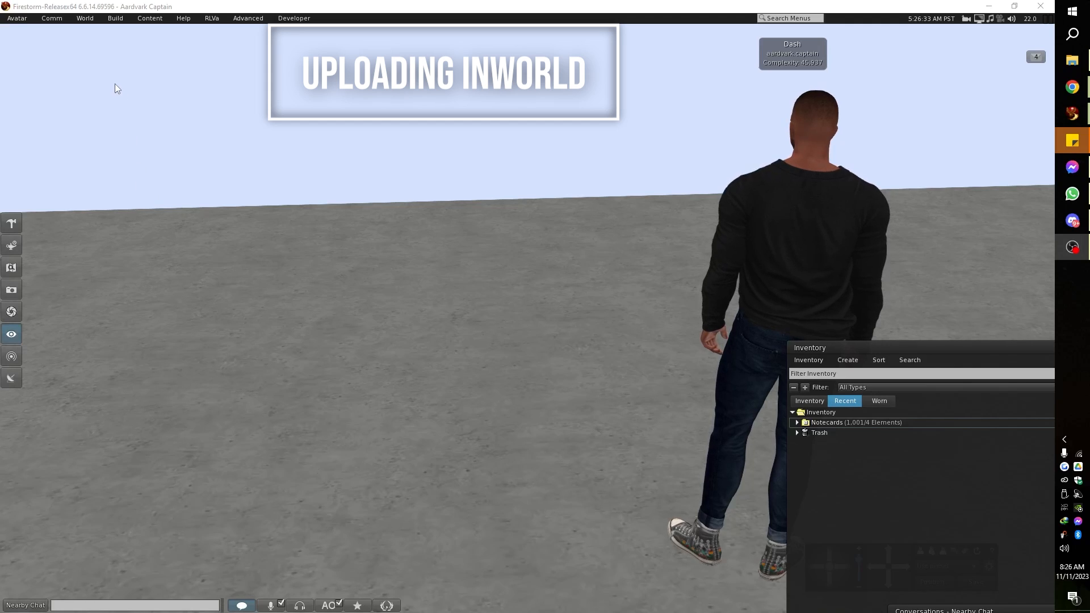
# In Firestorm, load bear_tutorial.dae for a mesh model upload and inspect the bear in the upload preview
pyautogui.click(118, 19)
pyautogui.moveTo(161, 162)
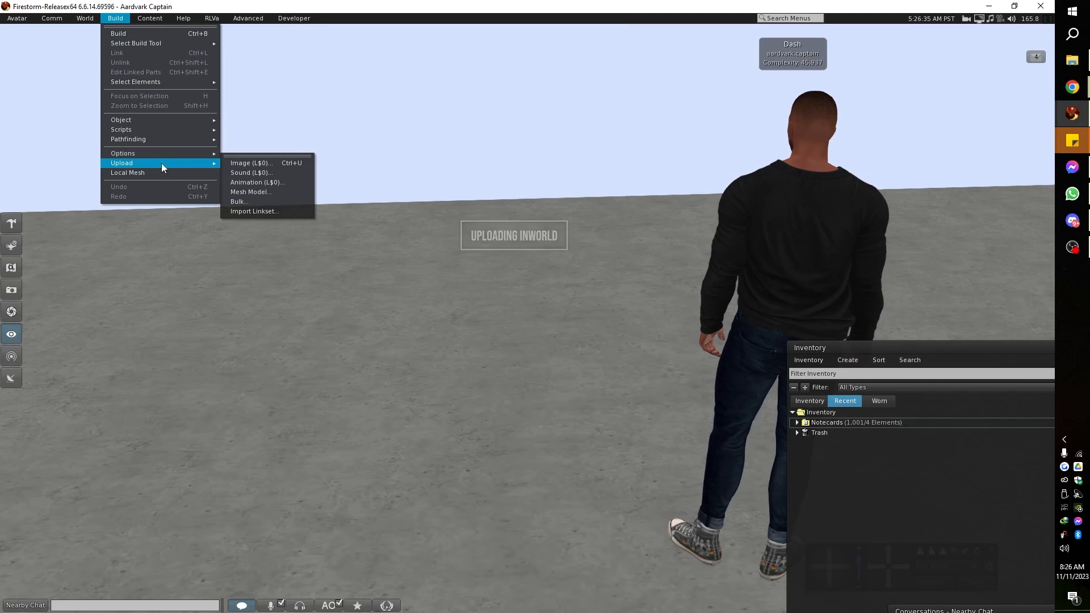
pyautogui.click(279, 193)
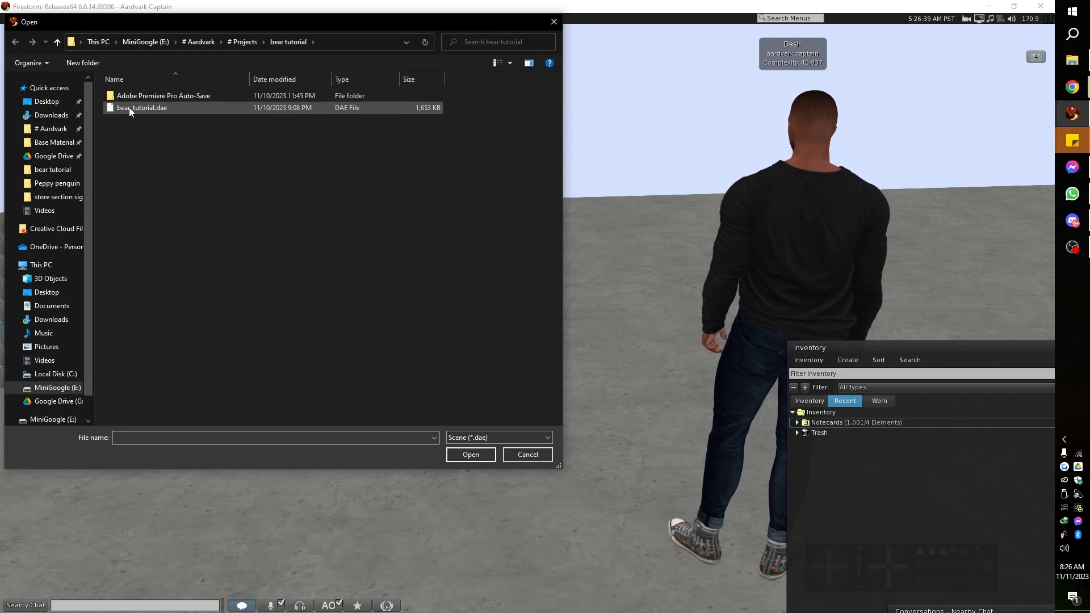
pyautogui.doubleClick(128, 107)
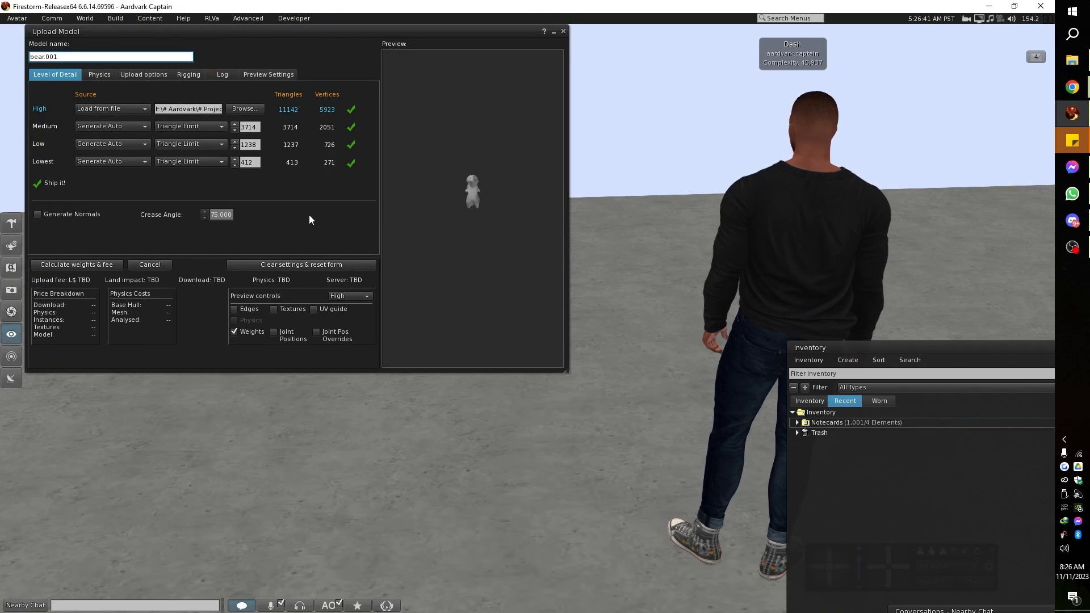
pyautogui.moveTo(468, 203); pyautogui.dragTo(460, 117)
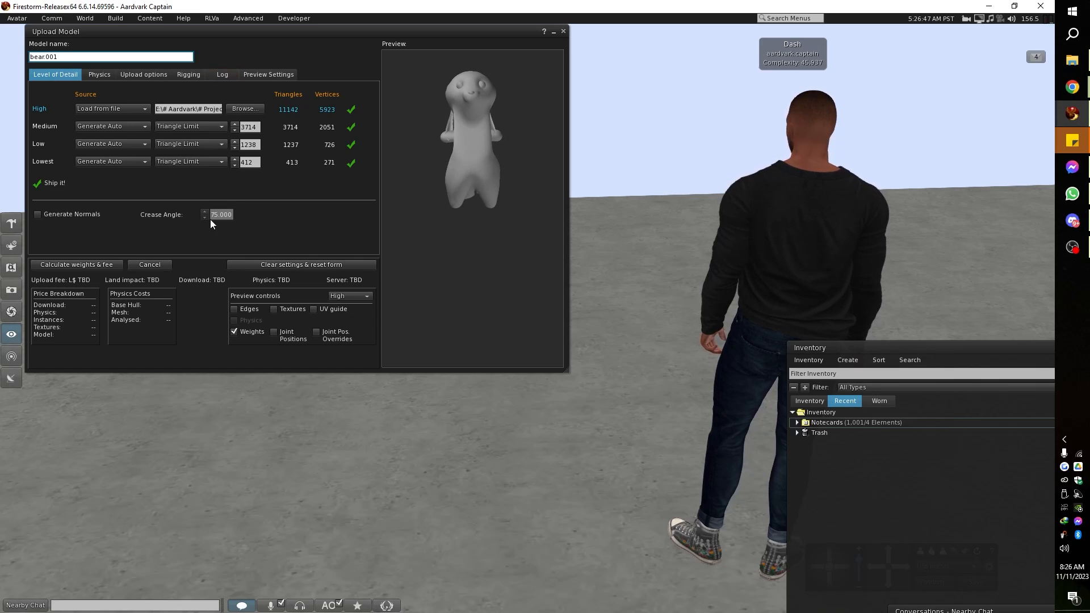
# Set the lowest level of detail's triangle limit to 0 and use Generate Reliable for the lowest, low and medium levels
pyautogui.doubleClick(246, 162)
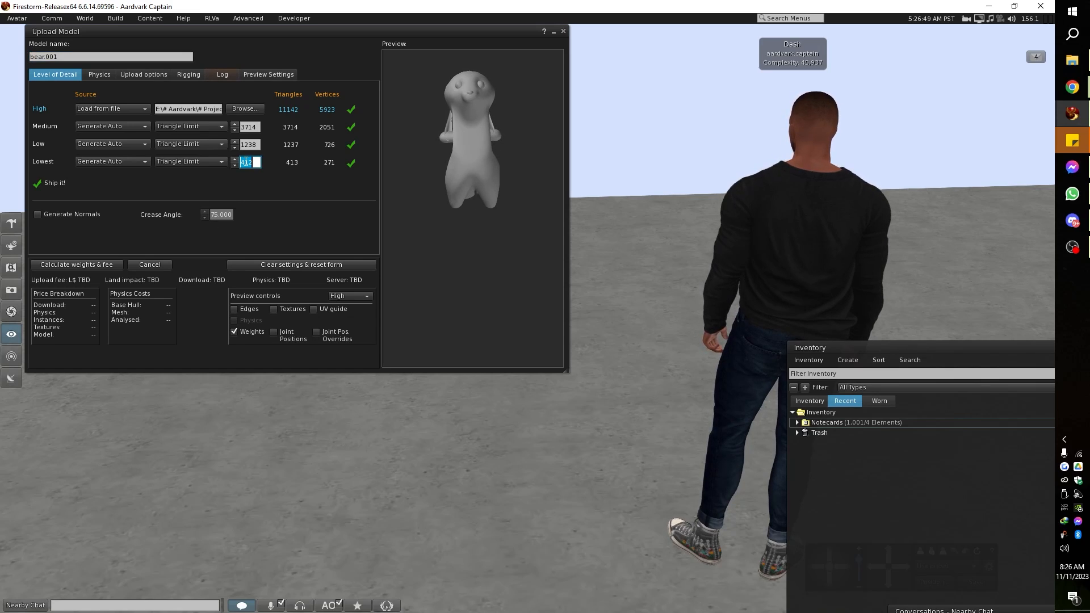
pyautogui.write('0')
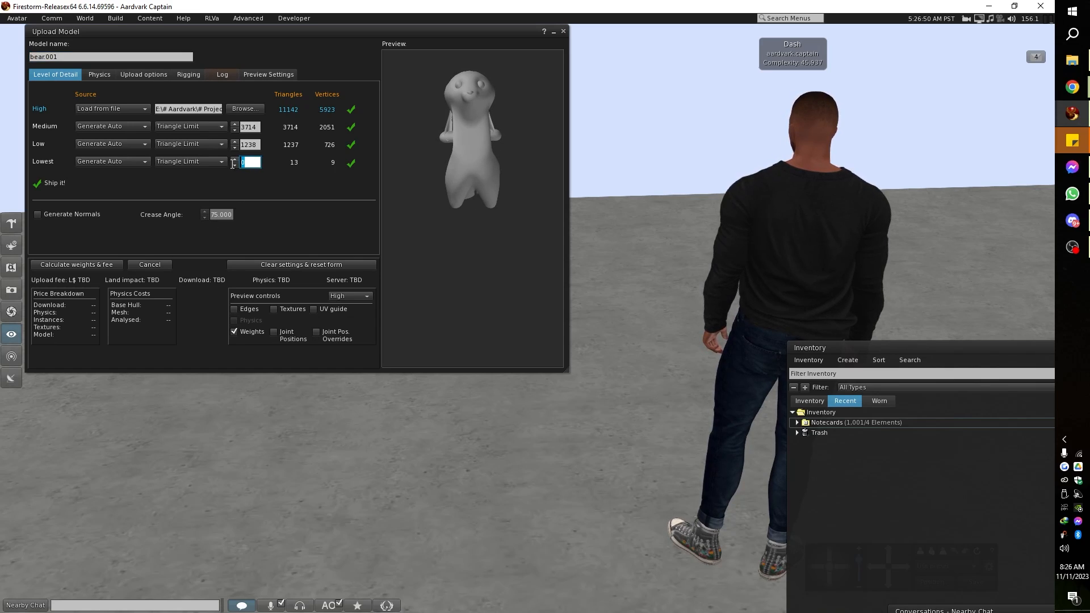
pyautogui.click(128, 162)
pyautogui.click(125, 207)
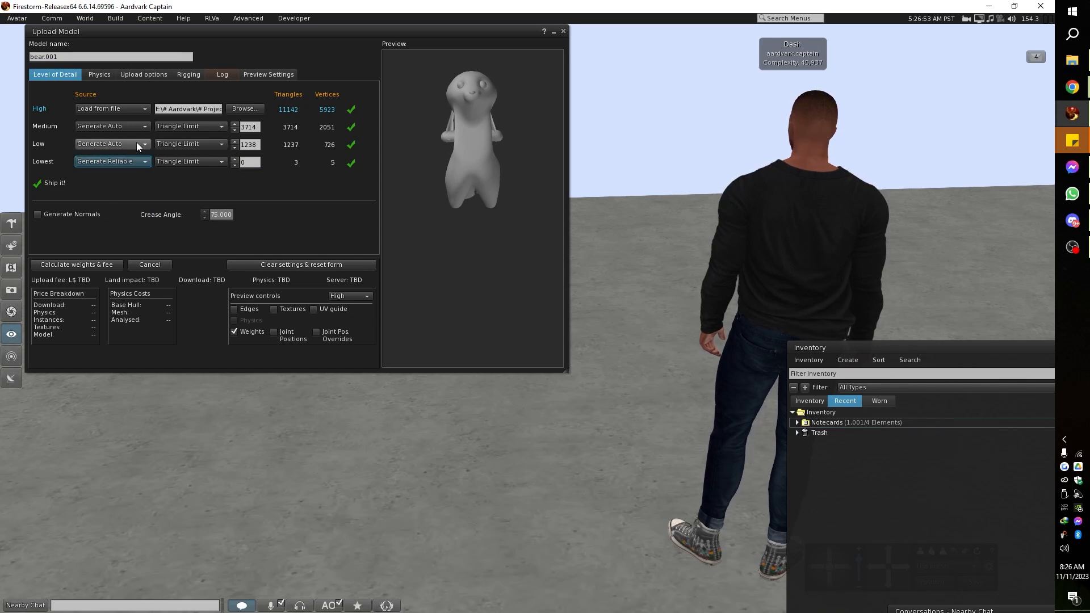
pyautogui.click(136, 143)
pyautogui.click(131, 187)
pyautogui.click(132, 127)
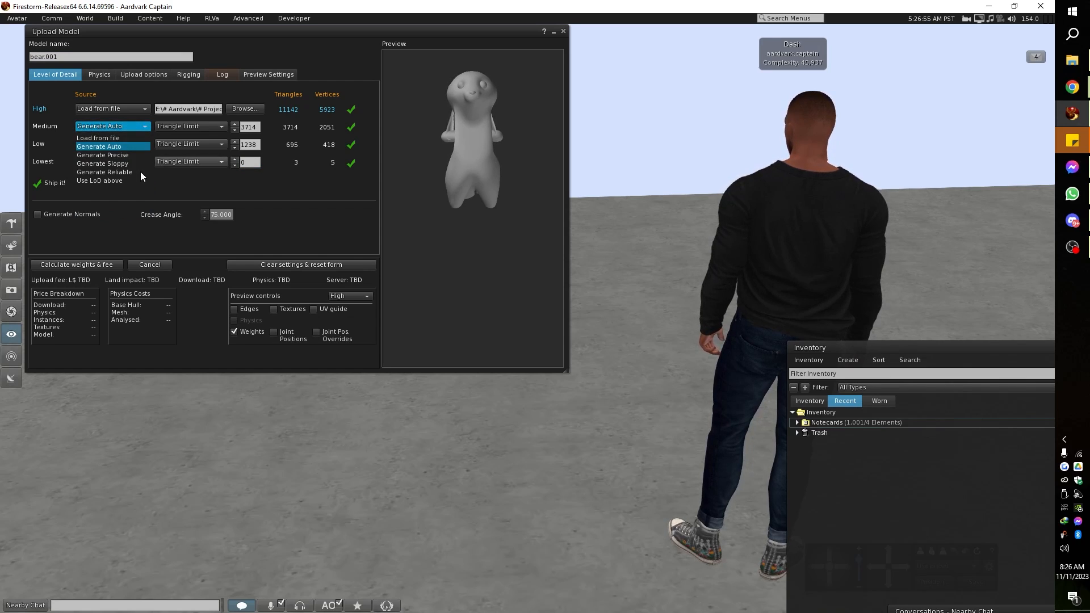
pyautogui.click(119, 171)
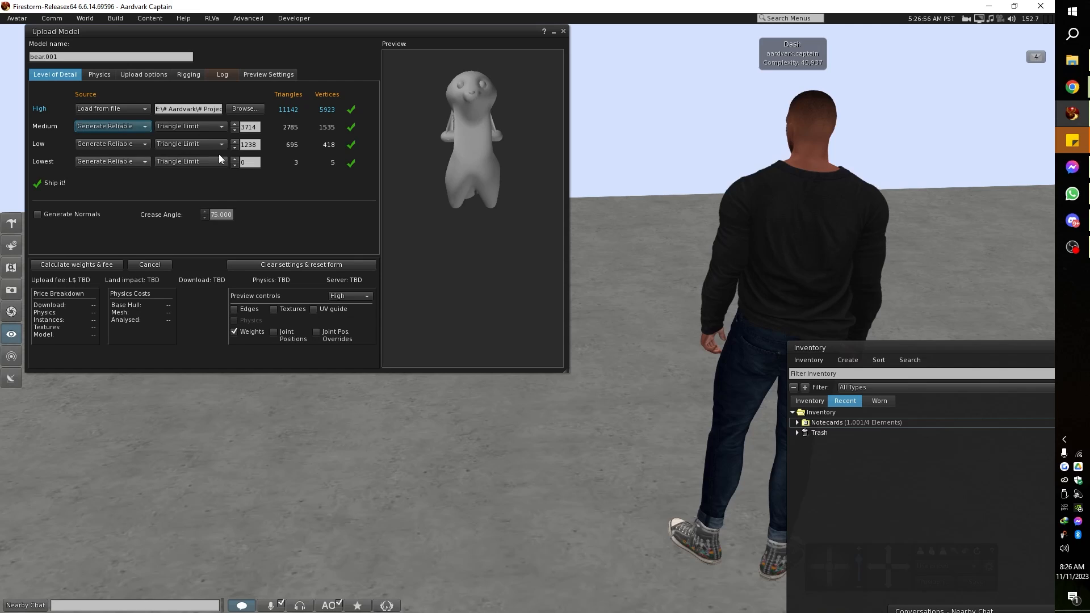
# Include joint positions in the model's rigging and check the bear's proportions in the preview
pyautogui.click(186, 75)
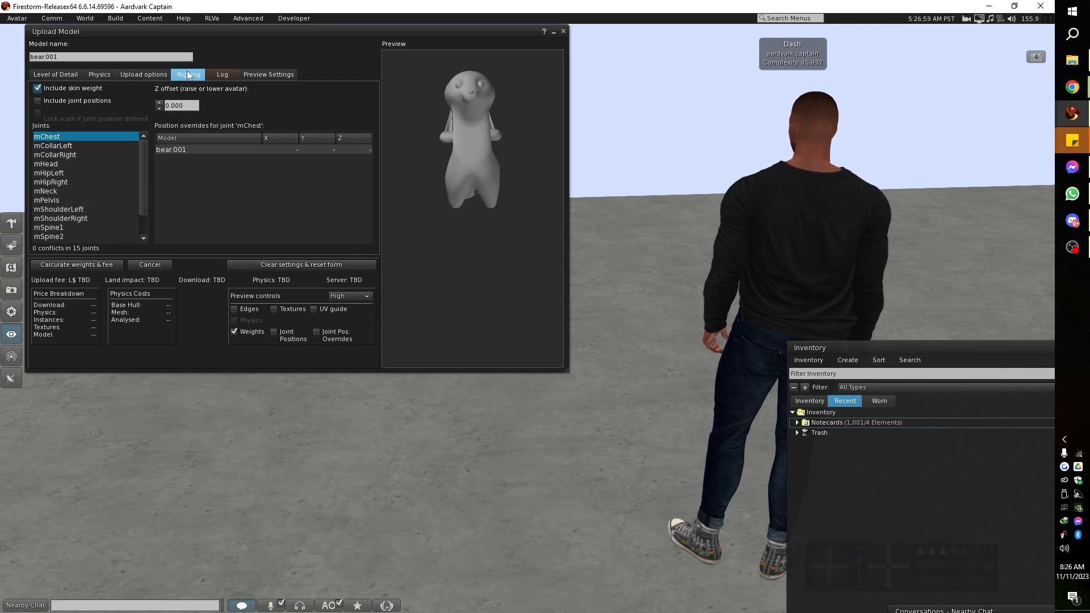
pyautogui.click(37, 101)
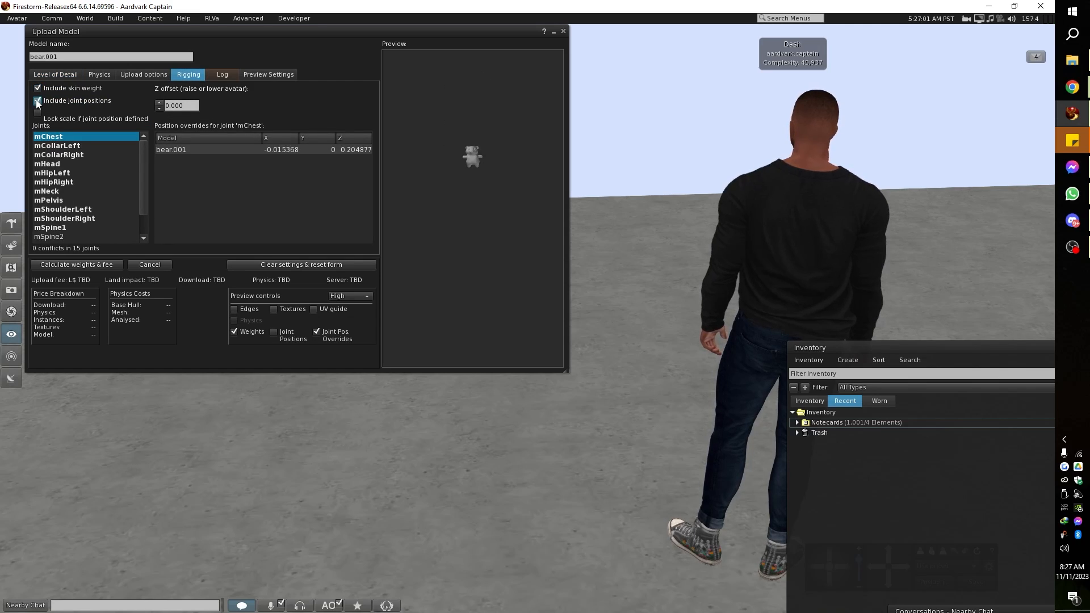
pyautogui.moveTo(472, 159); pyautogui.dragTo(463, 116)
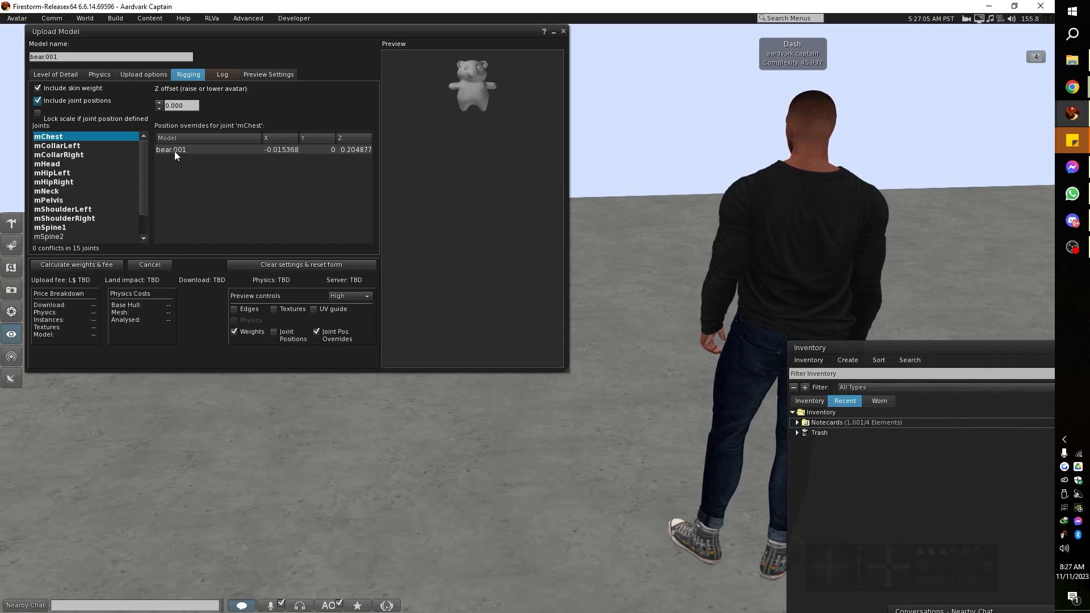
# Use Cube as the bear's physics model, calculate the weights and fee, and upload the model
pyautogui.click(103, 73)
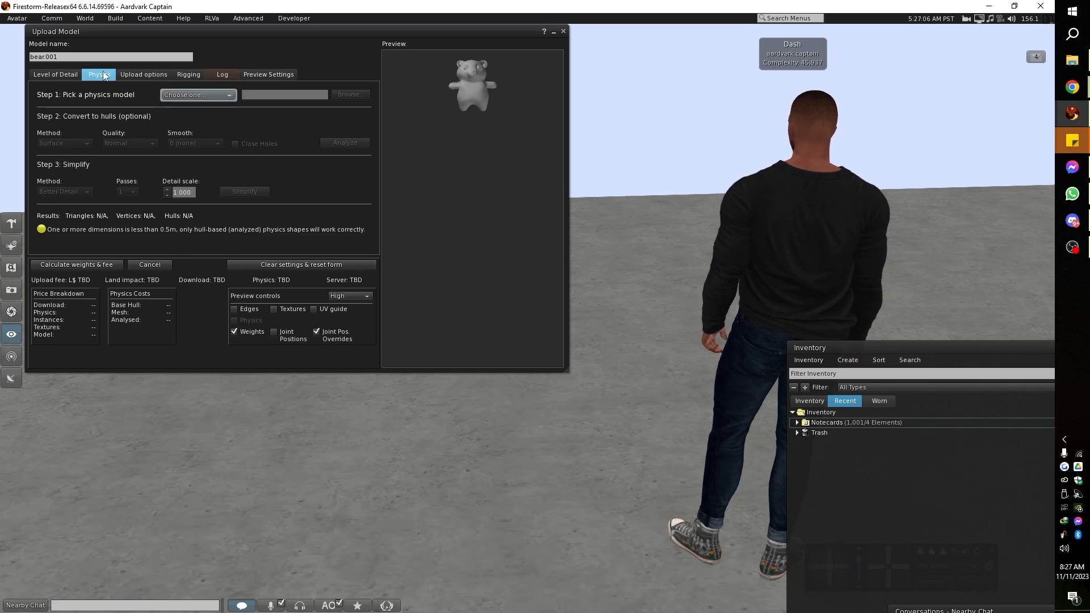
pyautogui.click(227, 96)
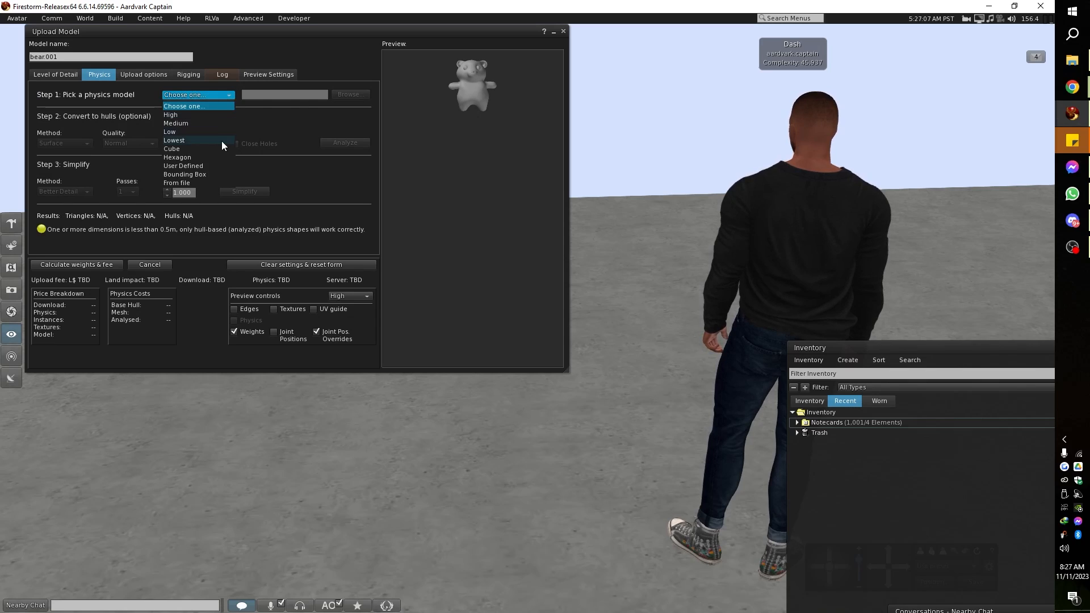
pyautogui.click(181, 149)
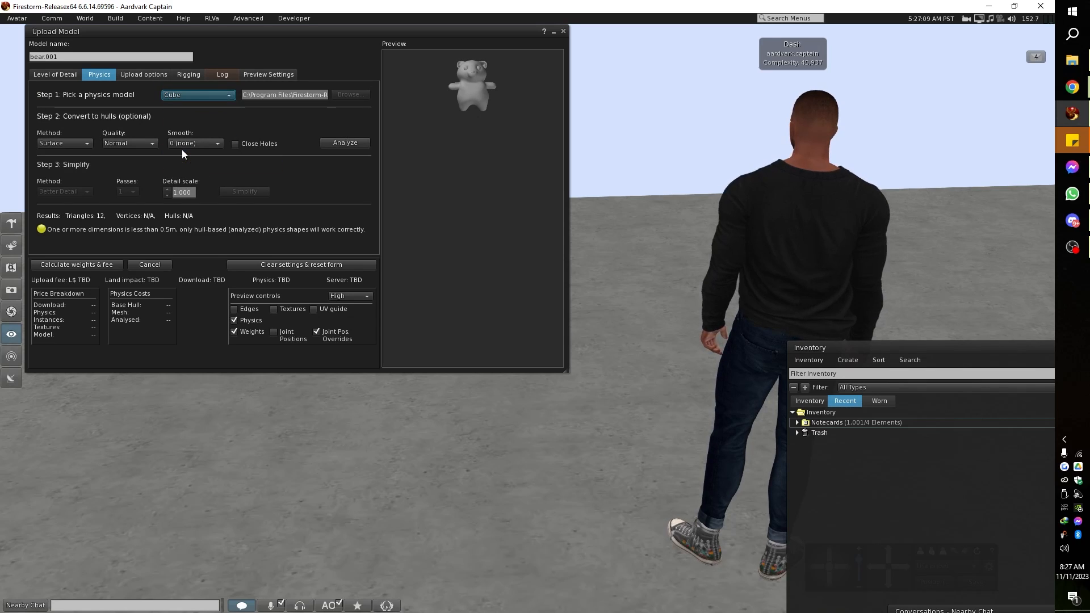
pyautogui.click(60, 74)
pyautogui.click(70, 264)
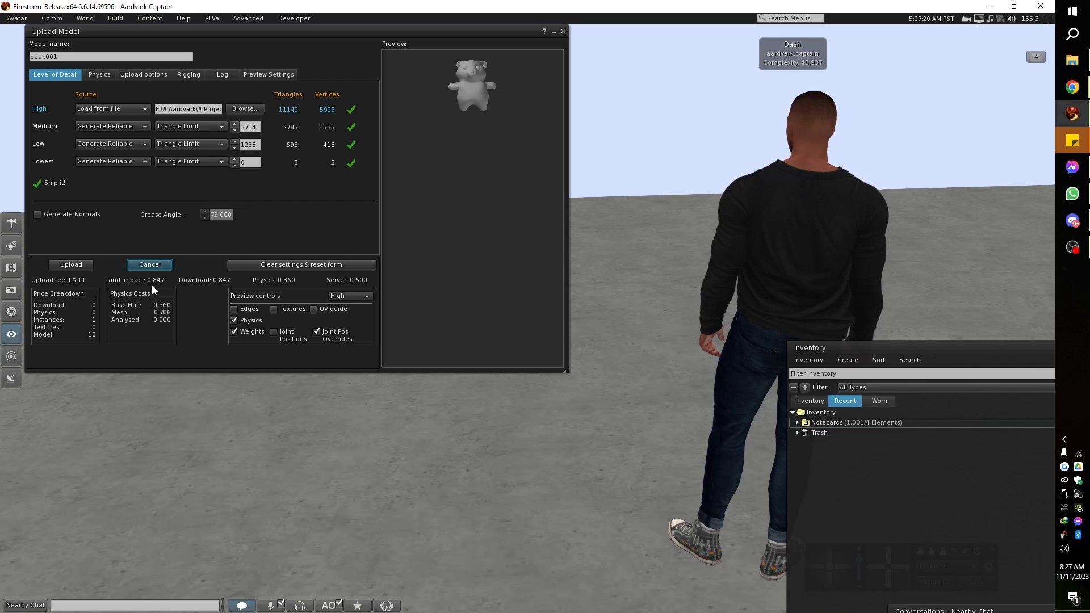
pyautogui.click(77, 263)
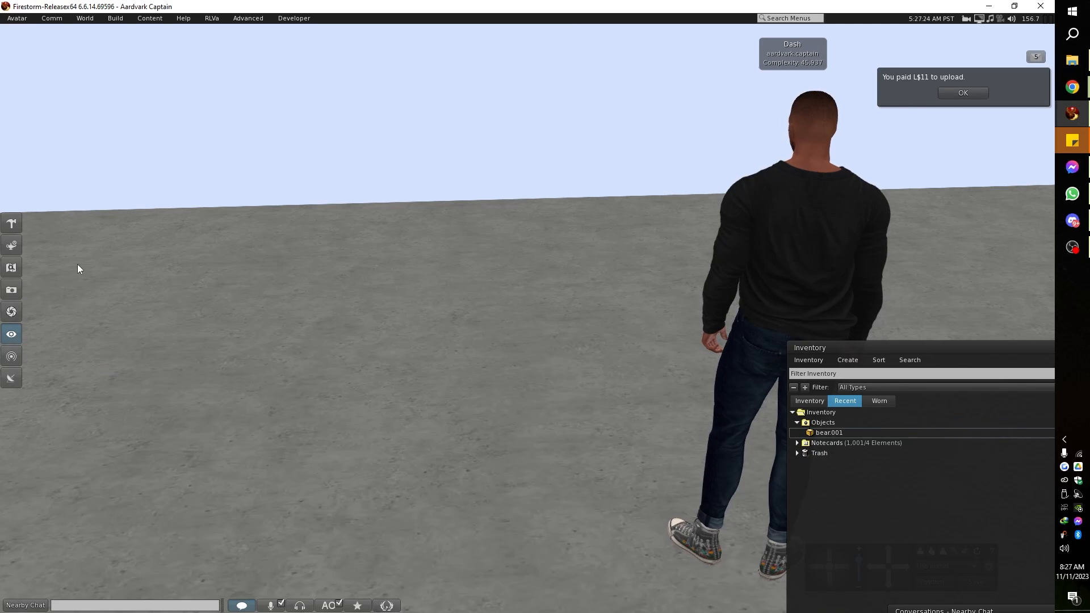
# Upload the animation file bear_idle1.anim under the name bear_idle1
pyautogui.click(117, 19)
pyautogui.moveTo(151, 163)
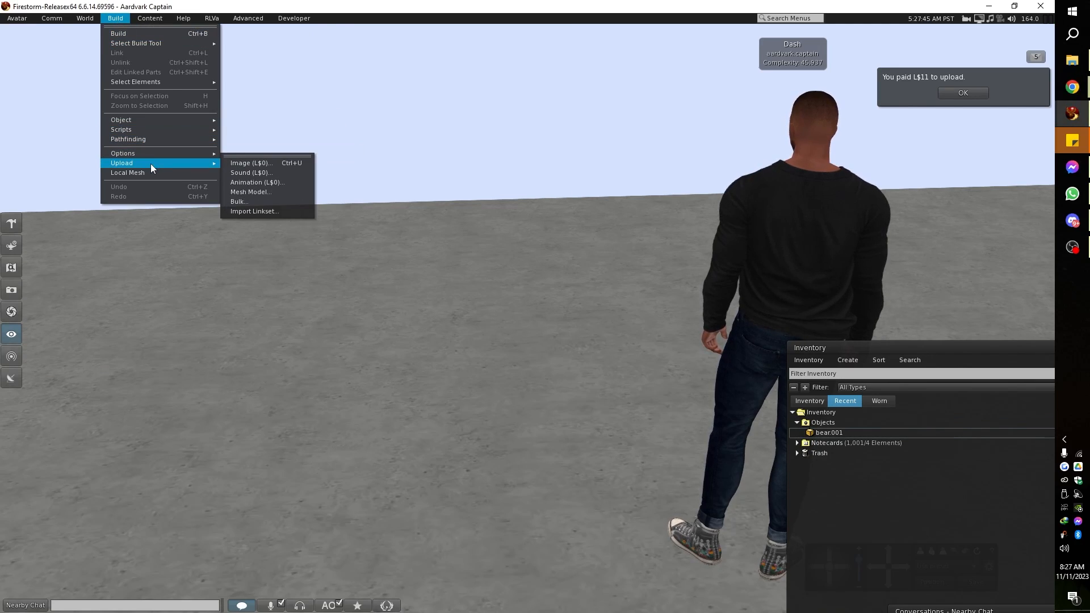
pyautogui.click(251, 183)
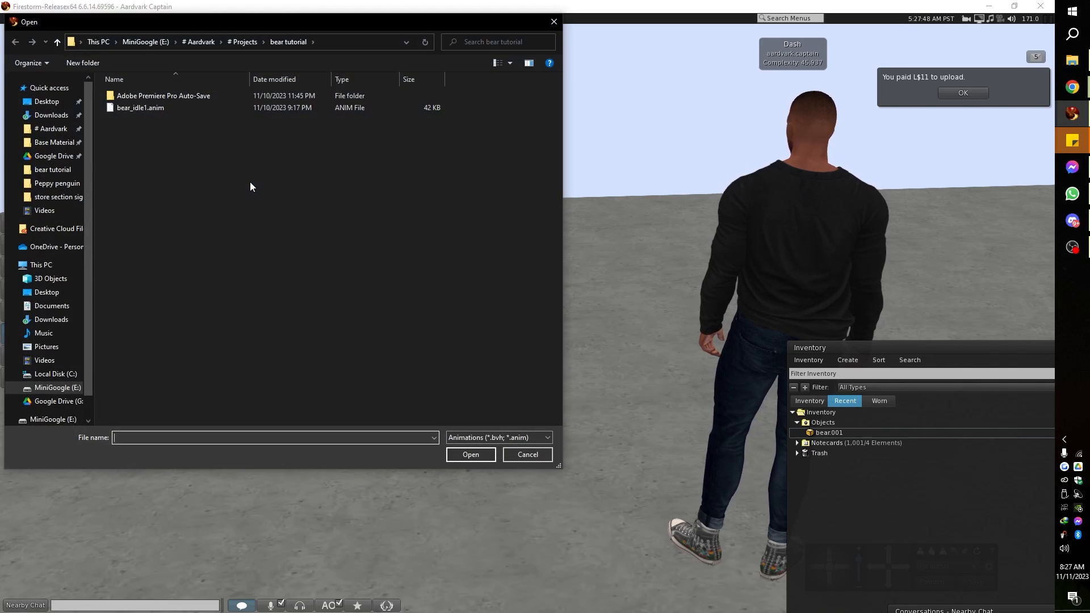
pyautogui.doubleClick(136, 107)
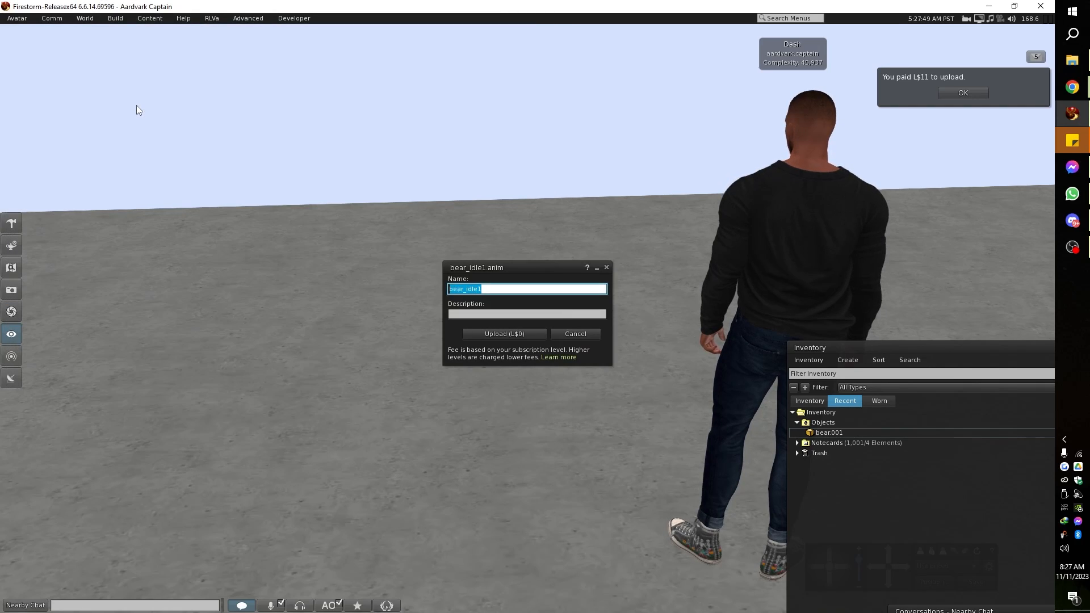
pyautogui.click(486, 333)
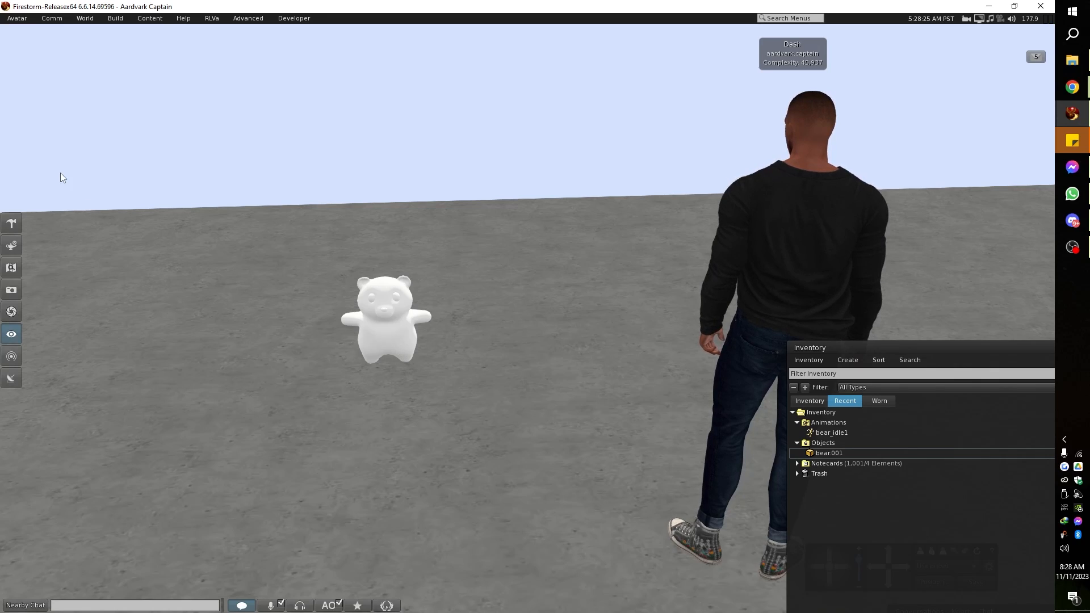
# Build a box on the ground near the bear and show its feature settings
pyautogui.click(11, 226)
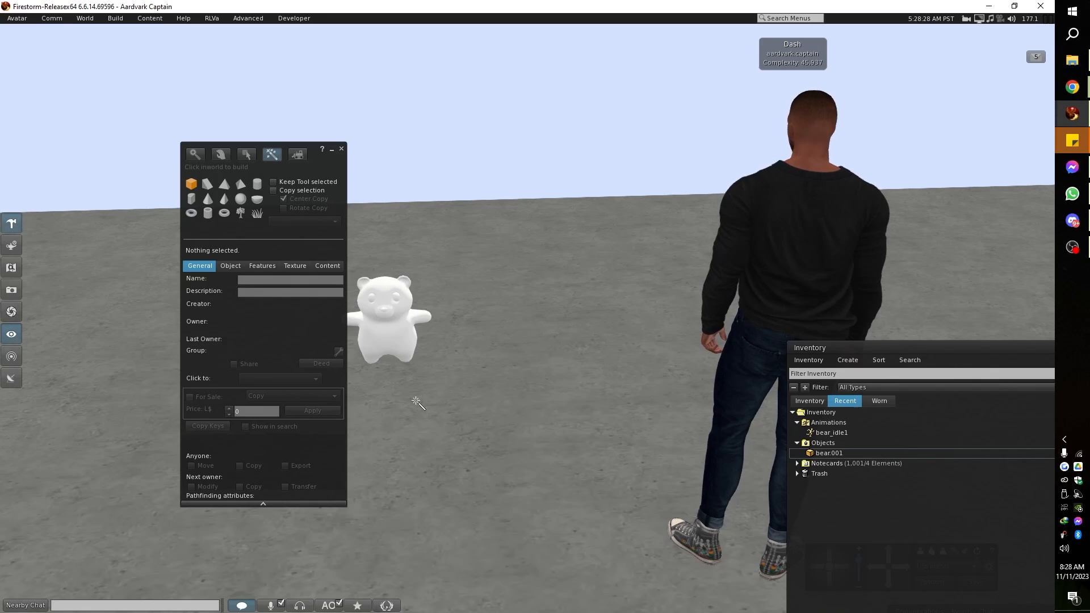
pyautogui.click(464, 444)
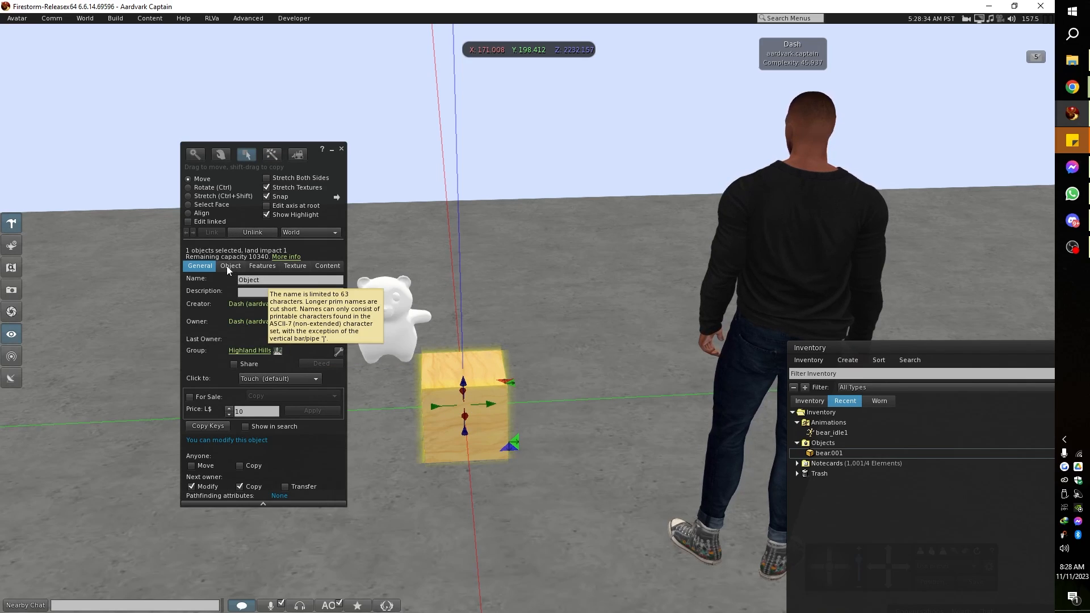
pyautogui.click(262, 266)
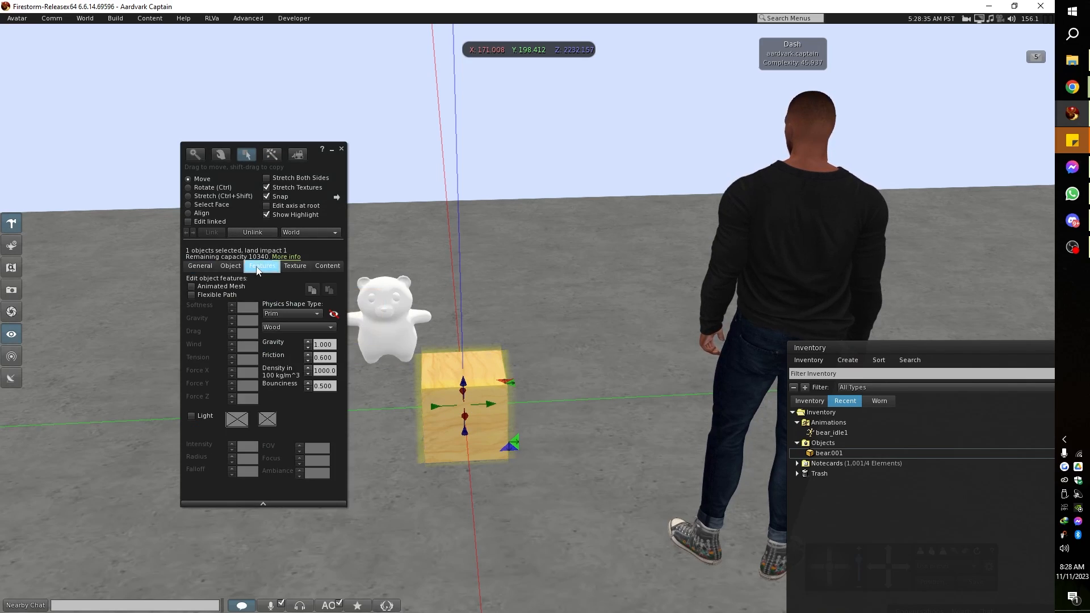
pyautogui.click(191, 286)
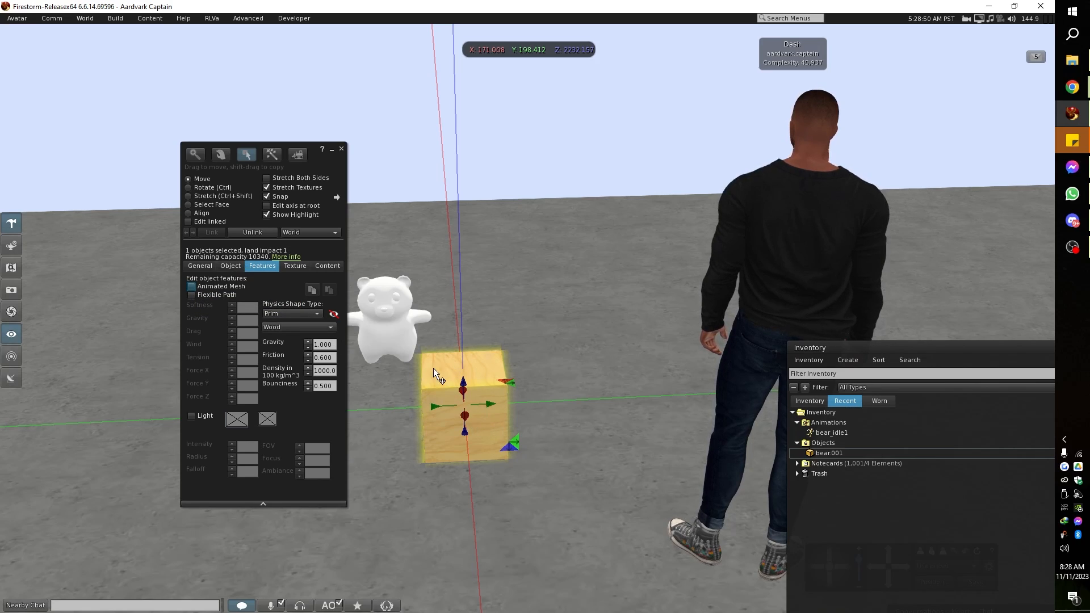
# Move the bear alongside the wooden box and link the two objects with the box as the root
pyautogui.click(389, 332)
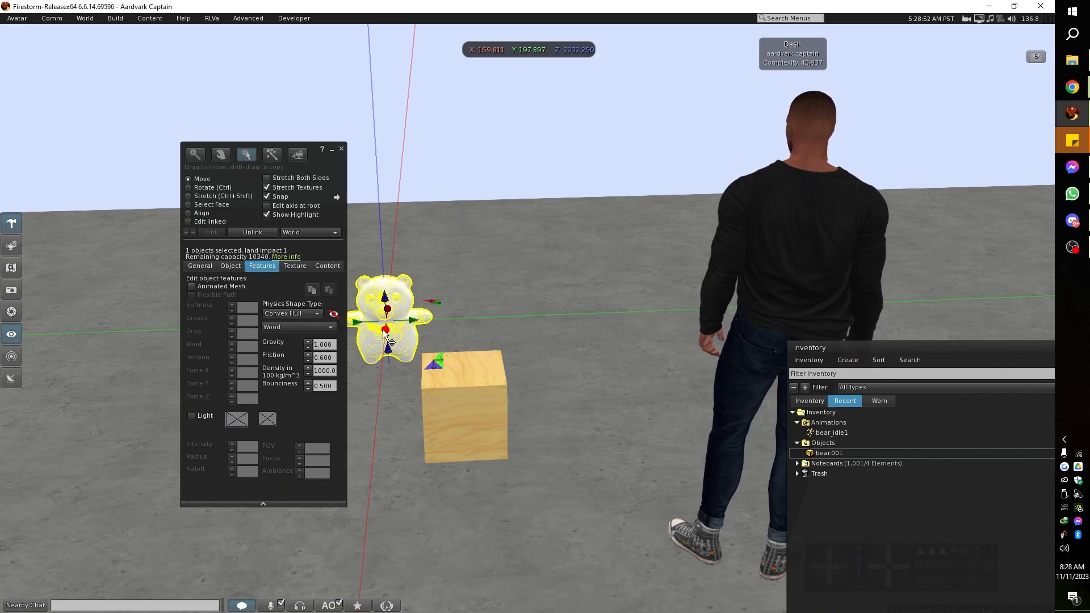
pyautogui.moveTo(393, 330); pyautogui.dragTo(366, 411)
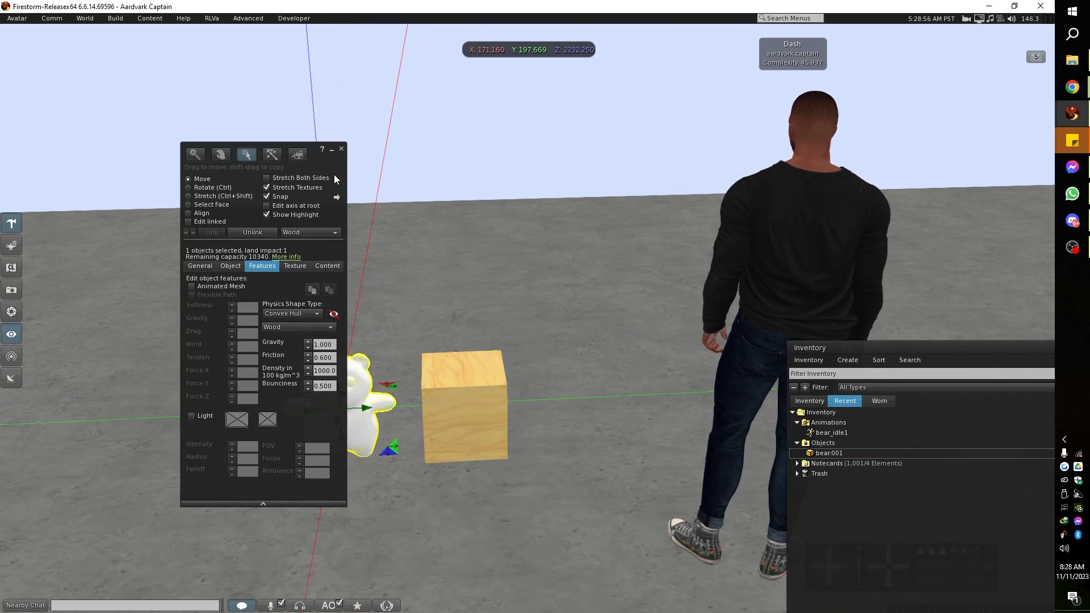
pyautogui.moveTo(334, 179); pyautogui.dragTo(975, 200)
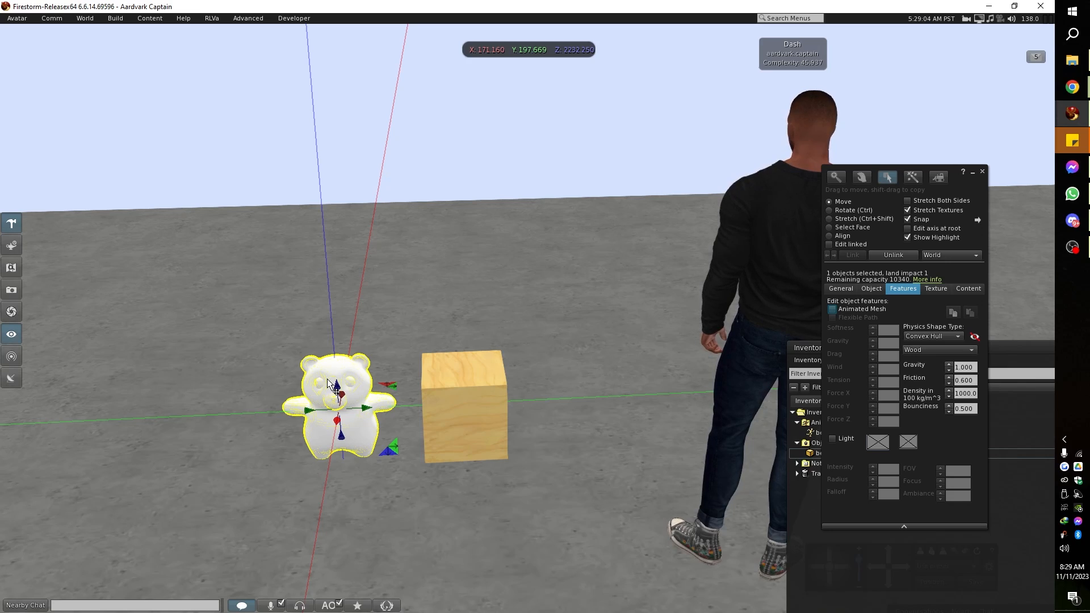
pyautogui.click(476, 393)
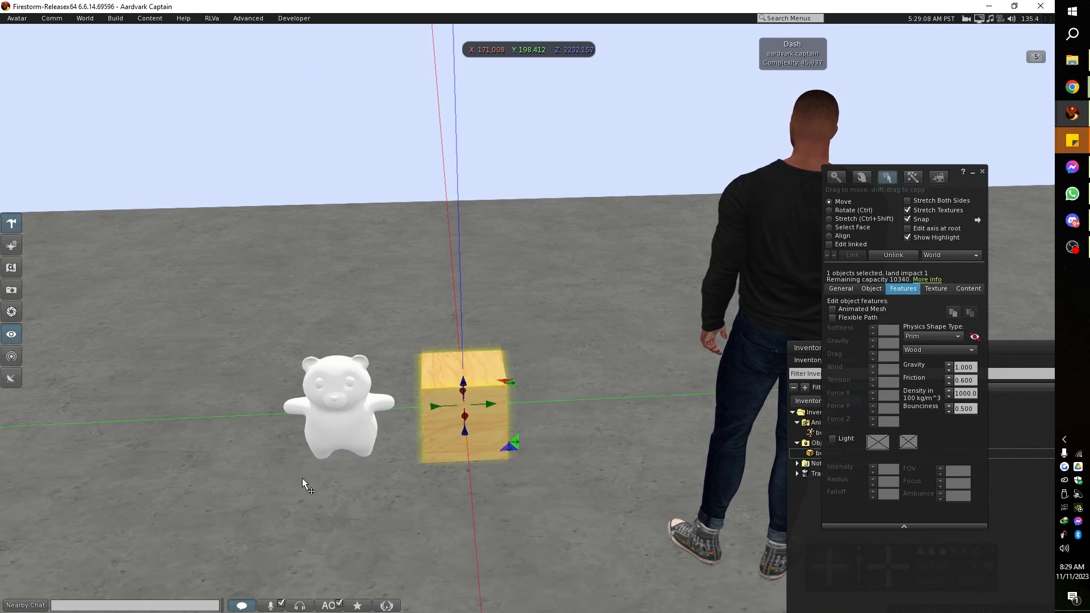
pyautogui.click(344, 448)
pyautogui.keyDown('shift'); pyautogui.click(465, 408); pyautogui.keyUp('shift')
pyautogui.click(853, 255)
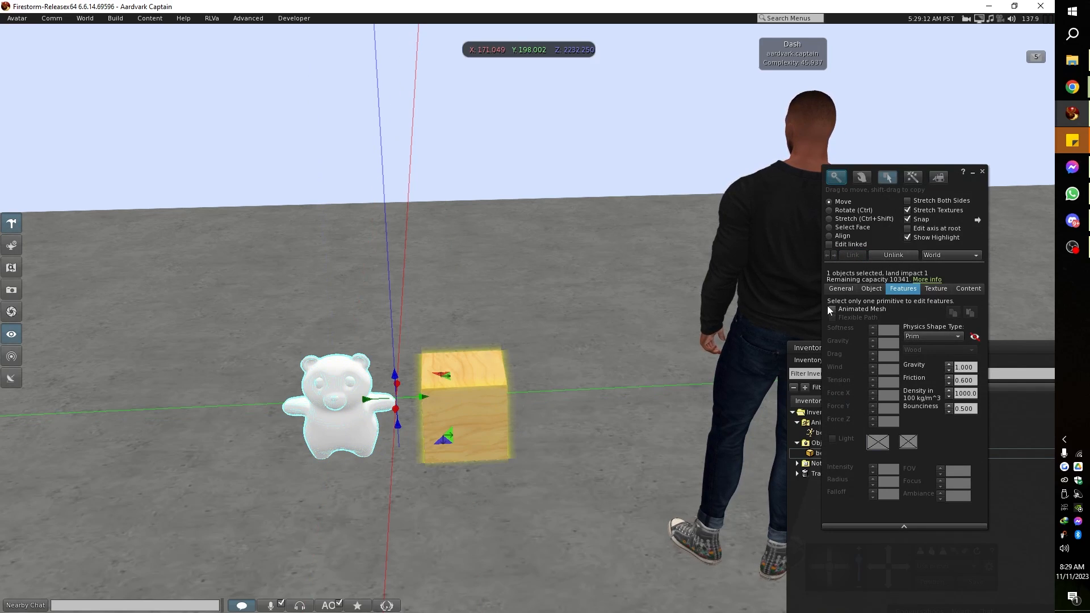
# Edit only the box within the linked object and apply the default transparent texture to it
pyautogui.click(829, 244)
pyautogui.click(466, 408)
pyautogui.click(935, 288)
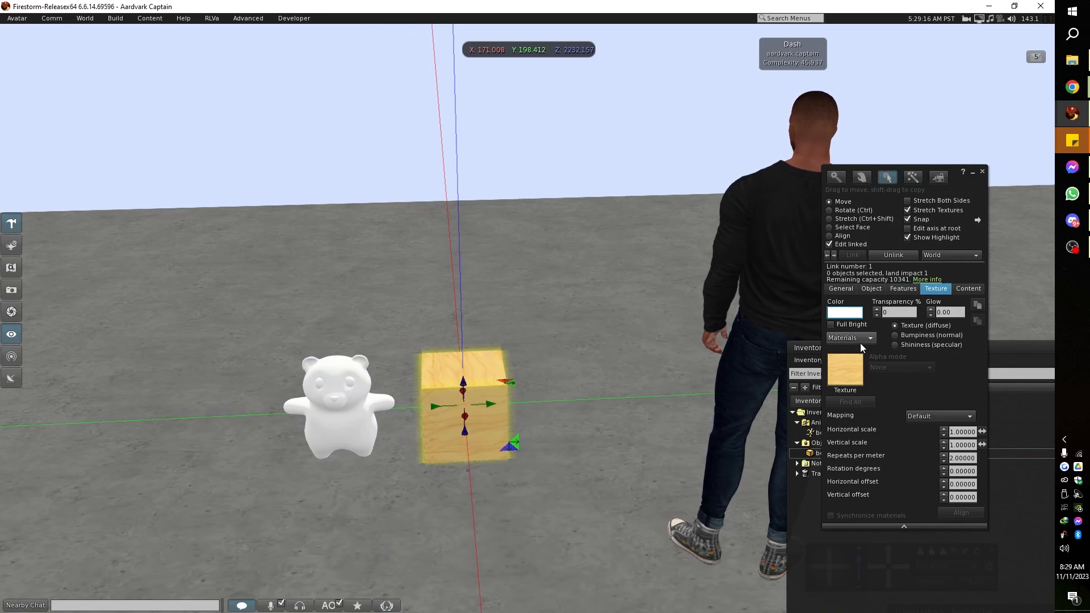
pyautogui.click(844, 370)
pyautogui.click(665, 315)
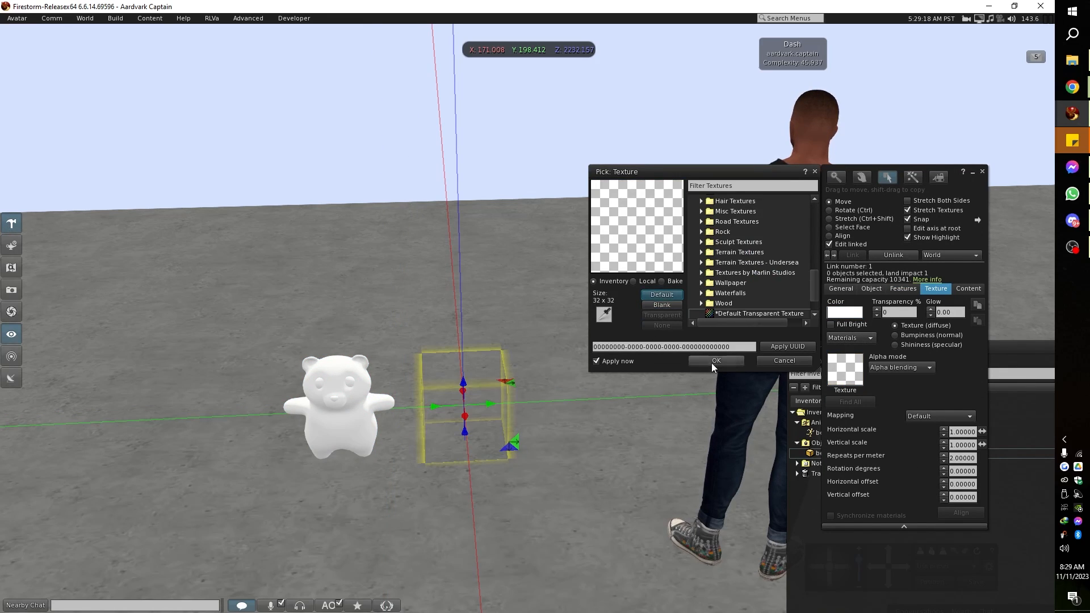
pyautogui.click(710, 361)
# Stop editing linked parts individually and turn the whole linked bear and box into an animated mesh
pyautogui.click(888, 289)
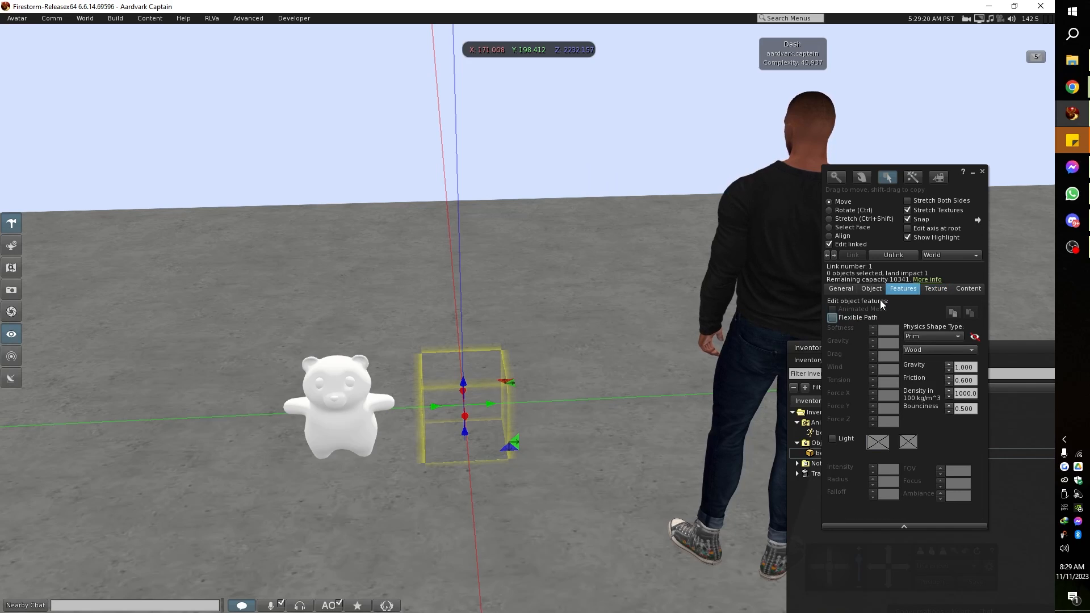
pyautogui.click(839, 246)
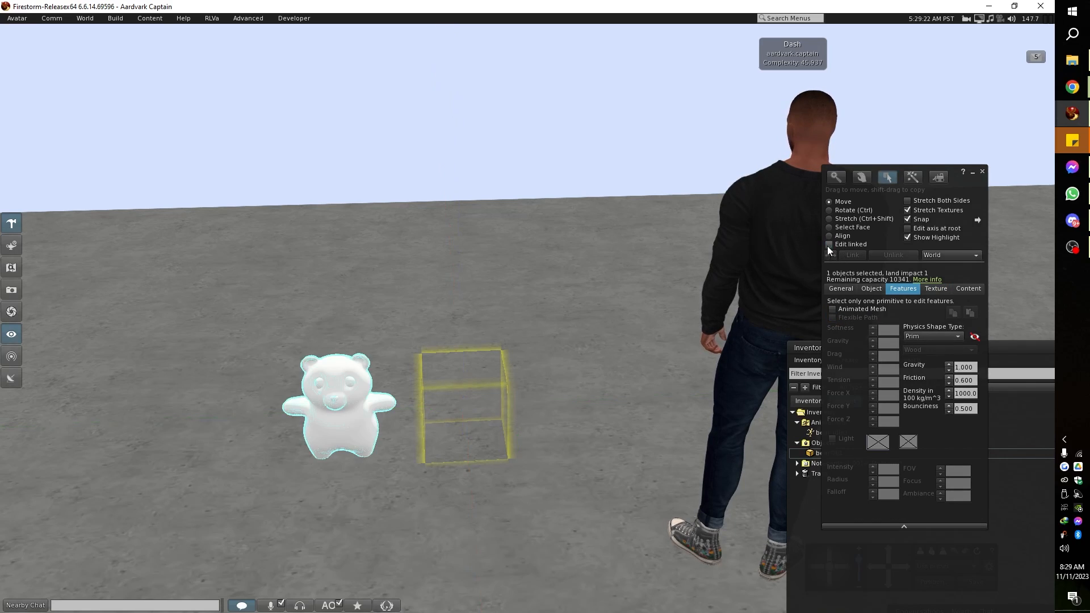
pyautogui.click(832, 309)
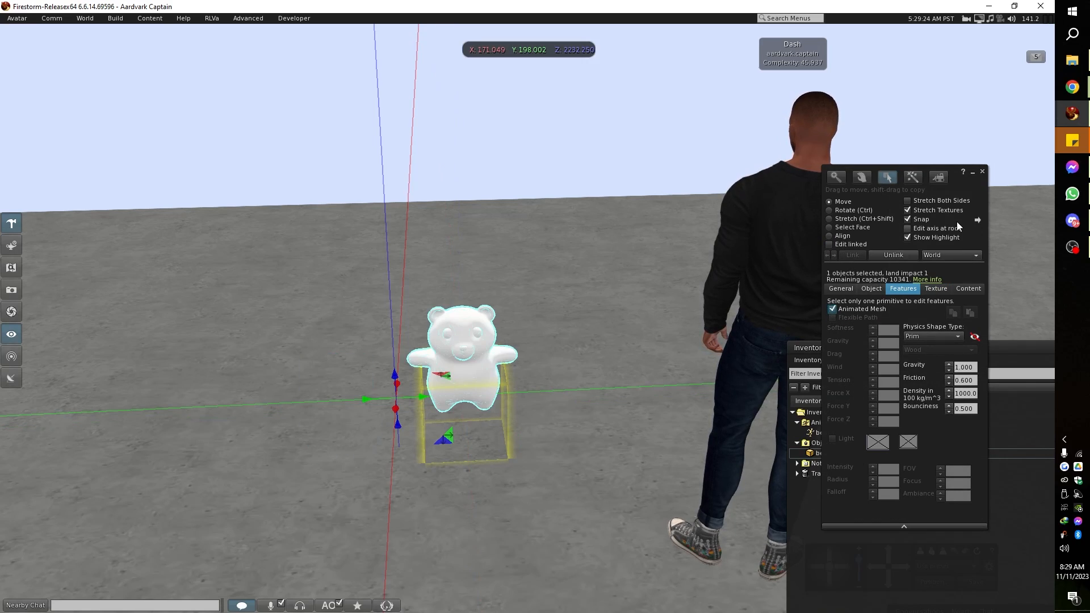
# Add the bear_idle1 animation to the linked object's contents
pyautogui.moveTo(957, 193); pyautogui.dragTo(729, 144)
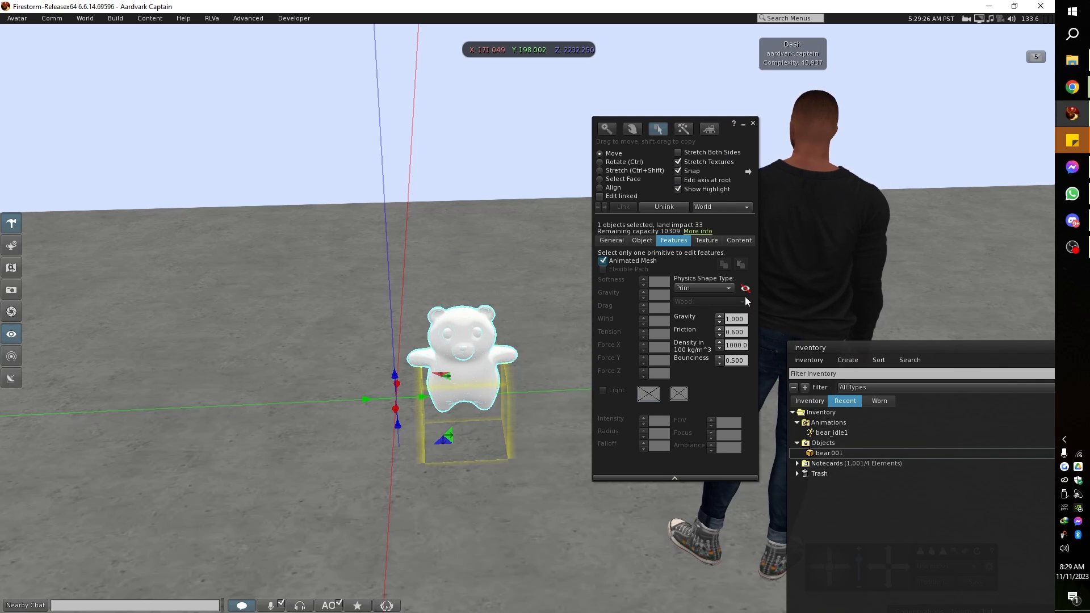
pyautogui.click(739, 240)
pyautogui.moveTo(830, 432); pyautogui.dragTo(679, 420)
# Add the touch_animate_animesh script from the inventory's 0 ANIMESH TEMPLATE > TESTING folder to the linked object's contents
pyautogui.click(809, 400)
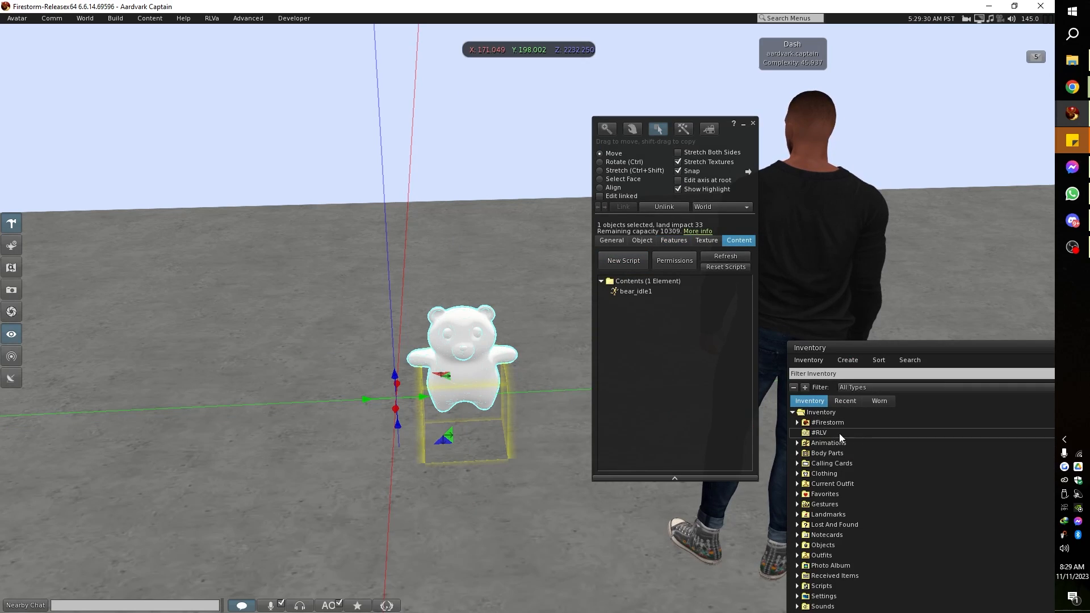
pyautogui.moveTo(859, 352); pyautogui.dragTo(875, 144)
pyautogui.scroll(-3, 877, 316)
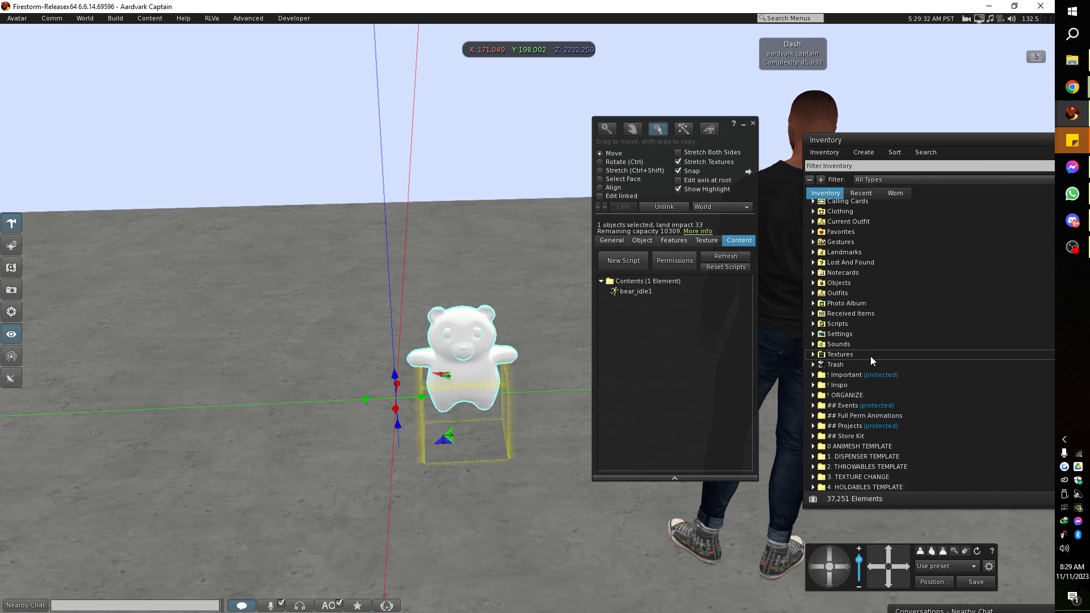
pyautogui.click(813, 425)
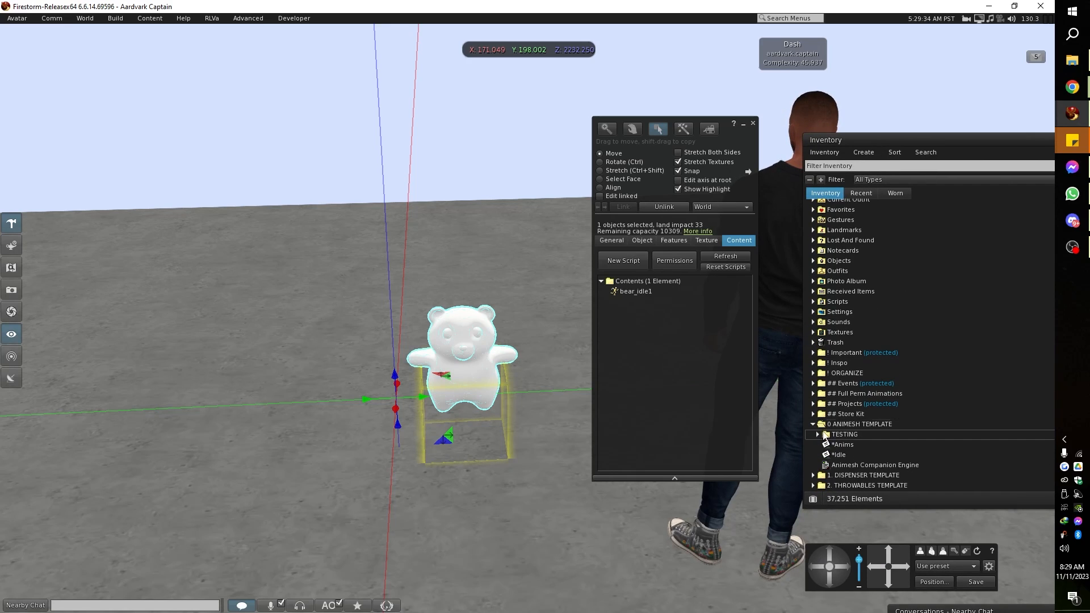
pyautogui.click(818, 434)
pyautogui.moveTo(865, 455); pyautogui.dragTo(651, 335)
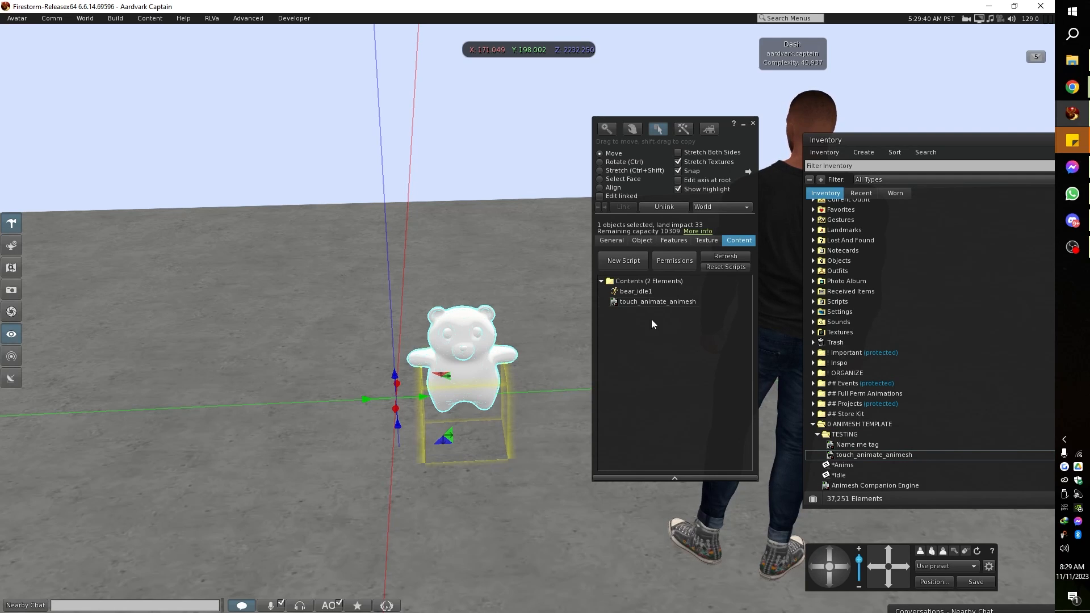
# Close the object editor and examine the bear's idle animation up close and from different distances
pyautogui.click(753, 124)
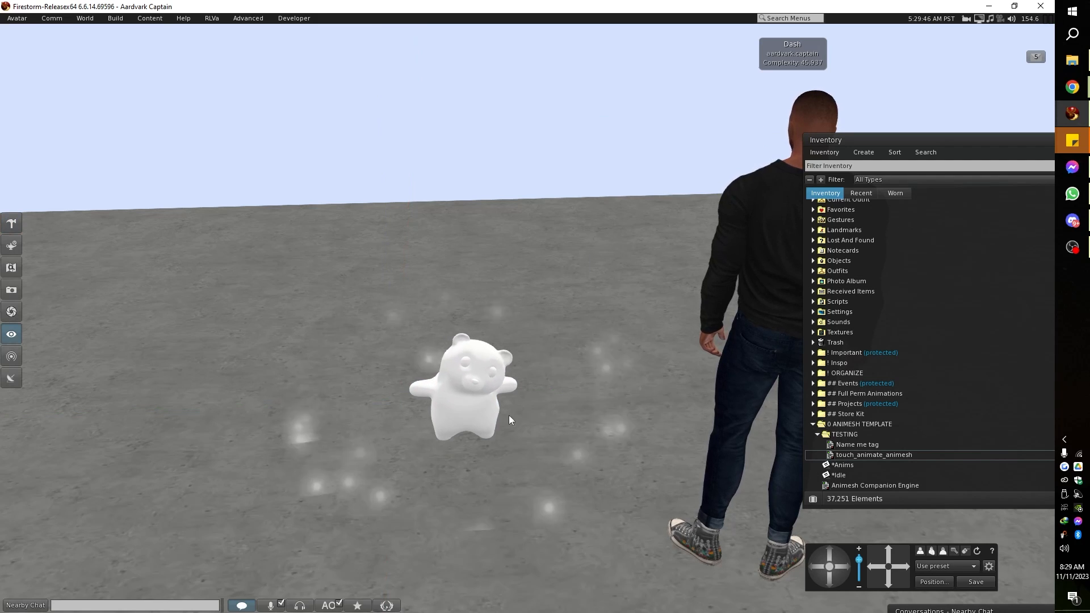
pyautogui.keyDown('alt'); pyautogui.moveTo(481, 389); pyautogui.dragTo(480, 312); pyautogui.keyUp('alt')
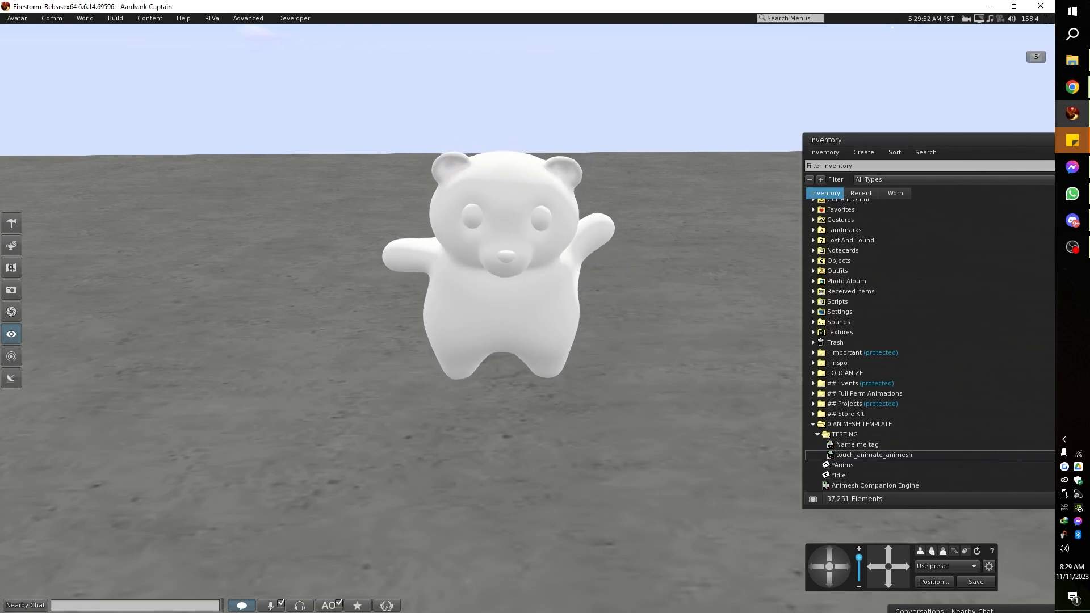
pyautogui.keyDown('ctrl'); pyautogui.keyDown('alt'); pyautogui.moveTo(480, 312); pyautogui.dragTo(528, 319); pyautogui.keyUp('alt'); pyautogui.keyUp('ctrl')
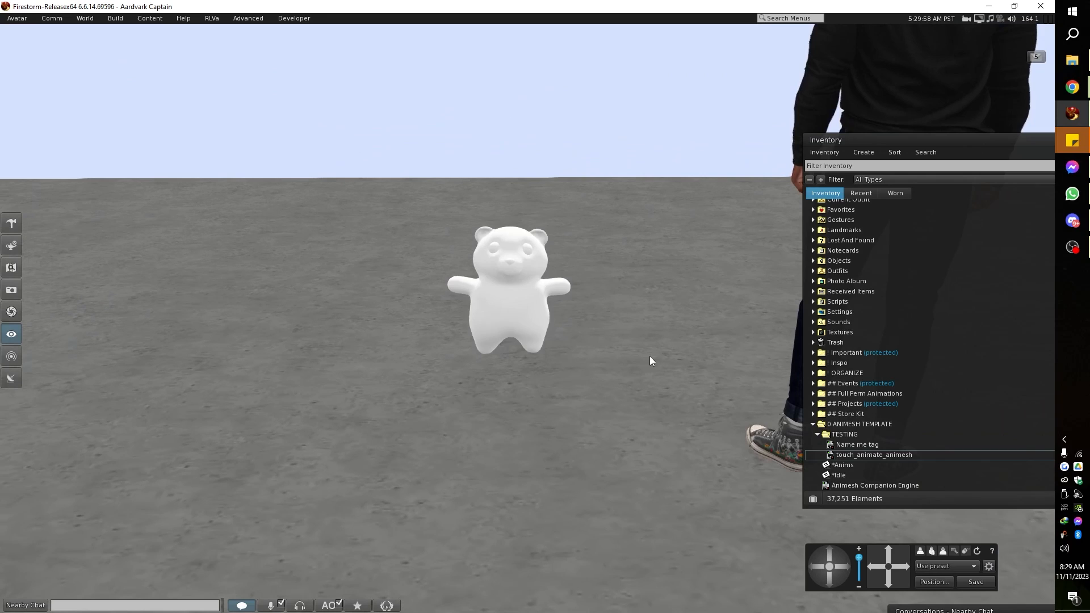